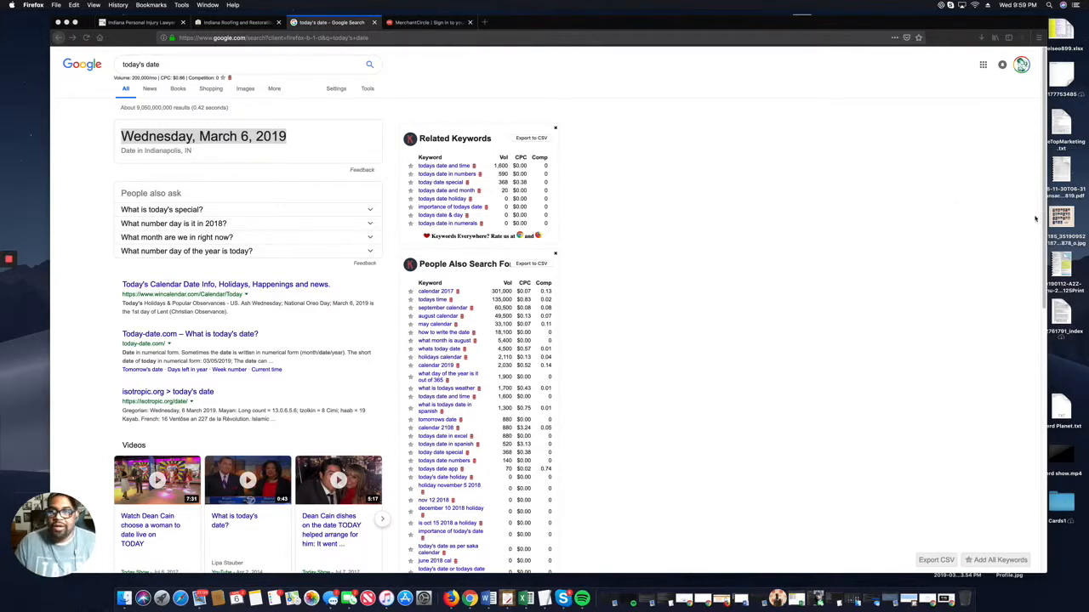
Review the personal injury lawyer and roofing company websites, then go back to the MerchantCircle home page.
click(429, 23)
click(297, 60)
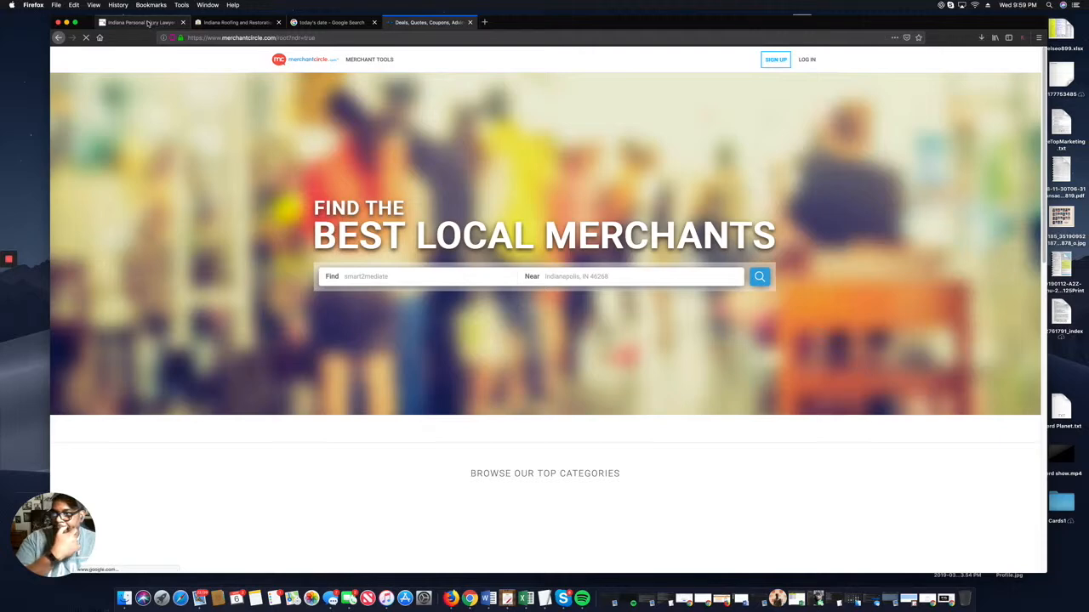
click(162, 24)
scroll(503, 214, up, 1)
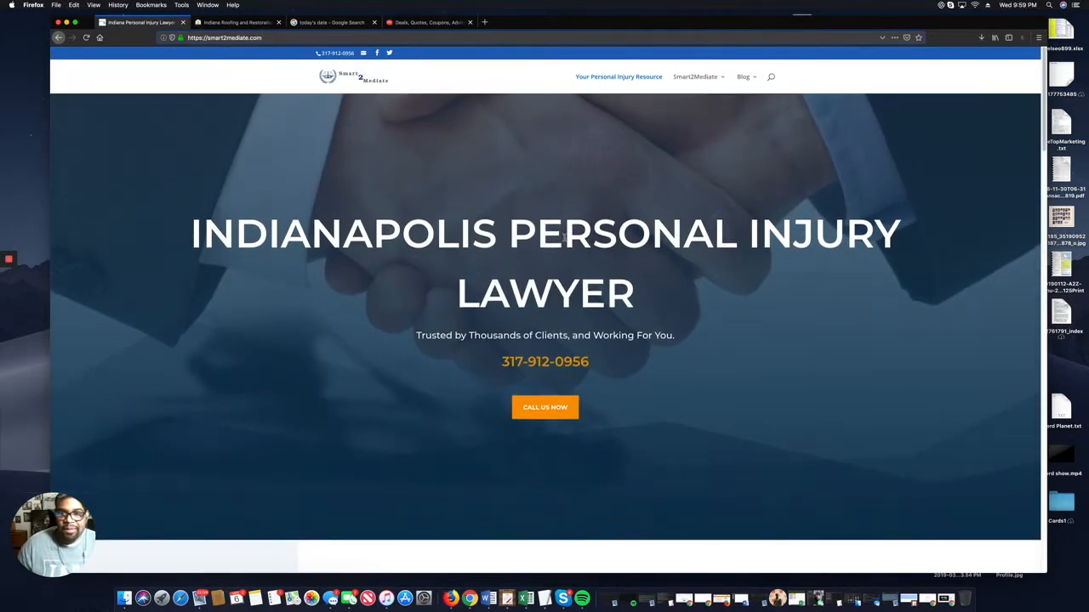
scroll(493, 250, down, 1)
scroll(494, 250, down, 10)
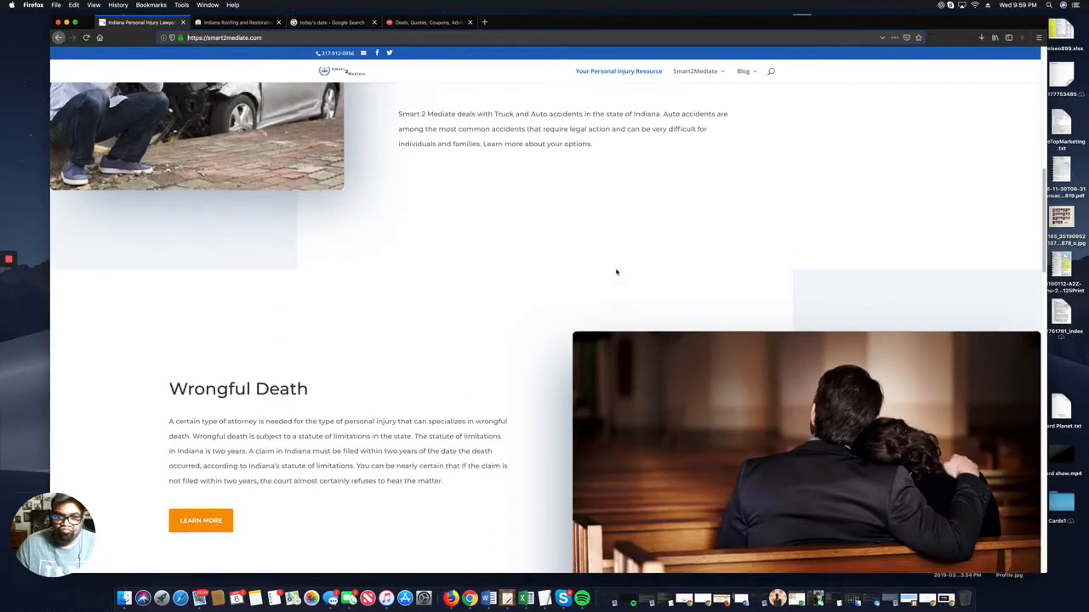
scroll(616, 270, up, 10)
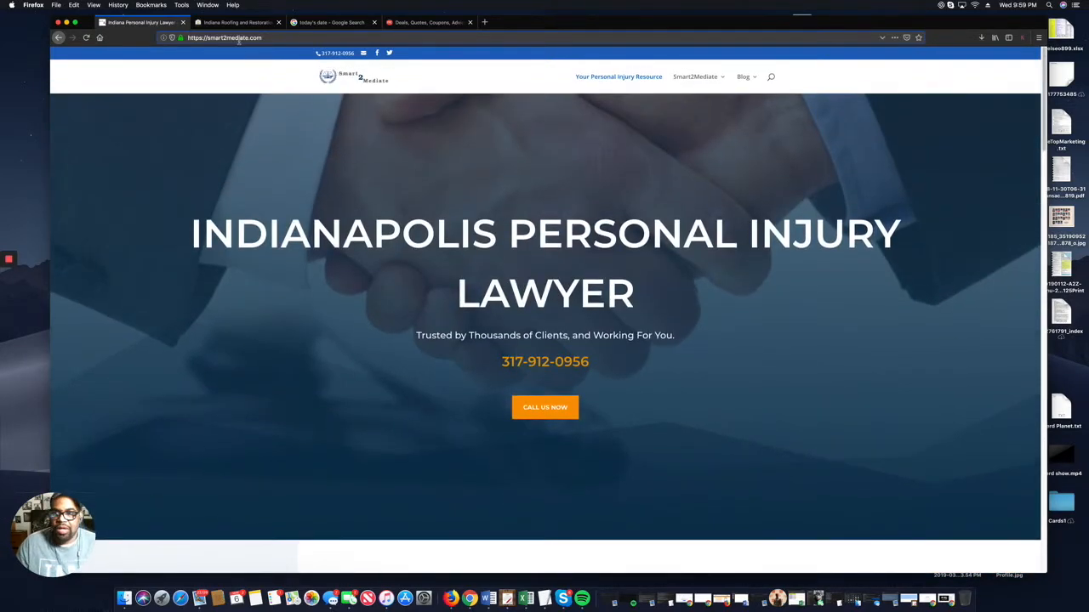
click(233, 22)
scroll(604, 255, down, 5)
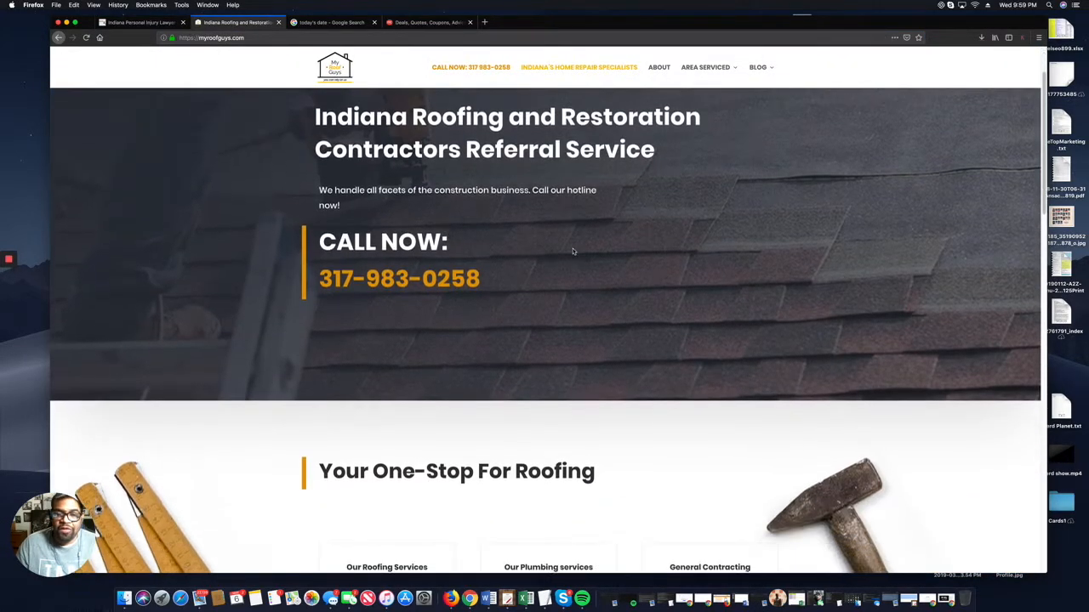
scroll(603, 255, up, 1)
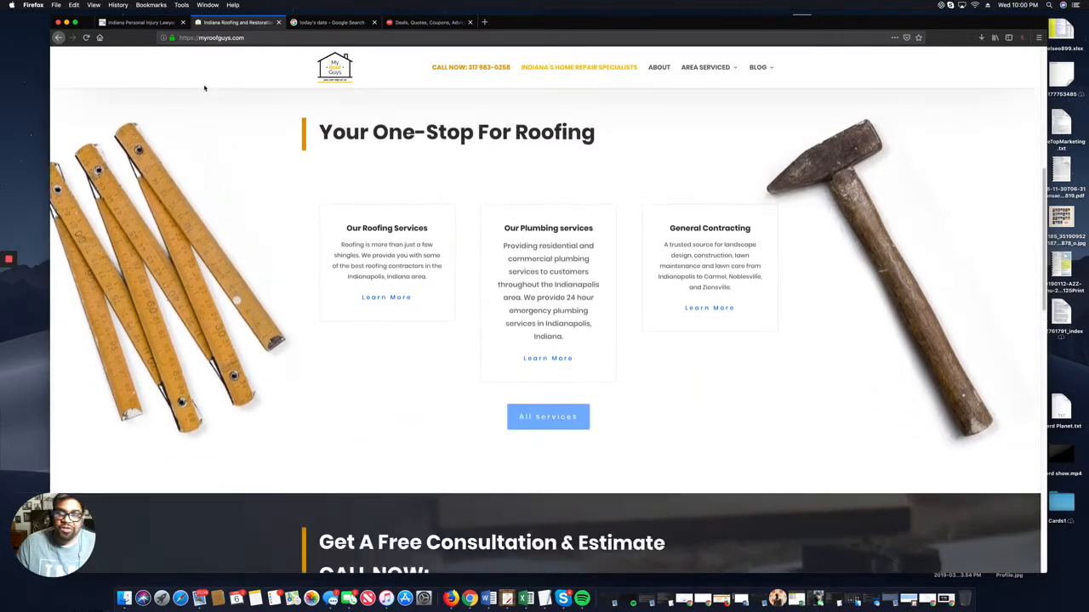
click(425, 25)
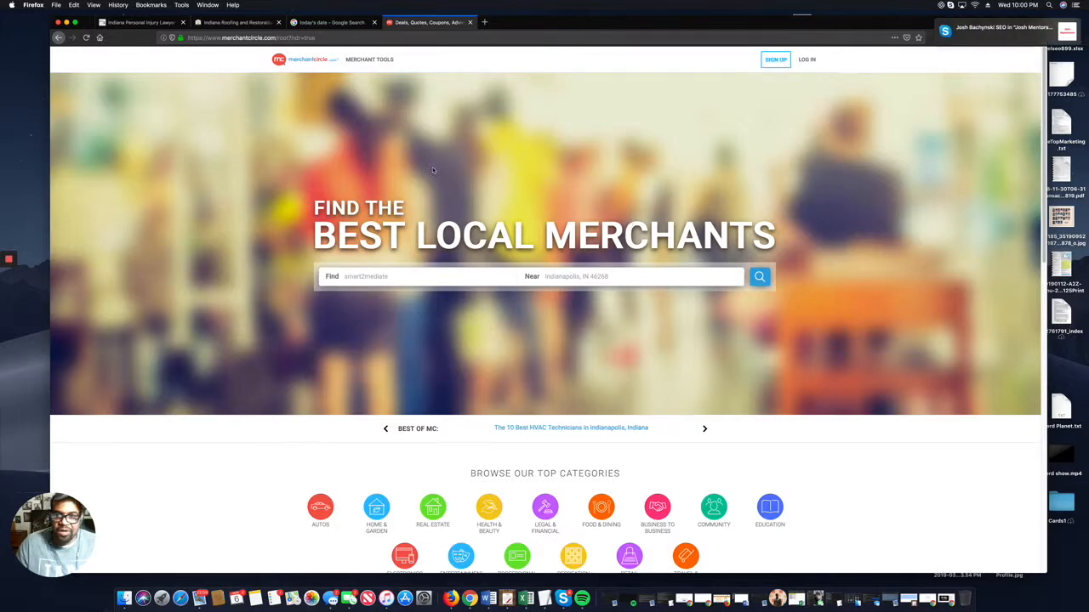
Search MerchantCircle for smart2mediate, which returns no matches.
key(Return)
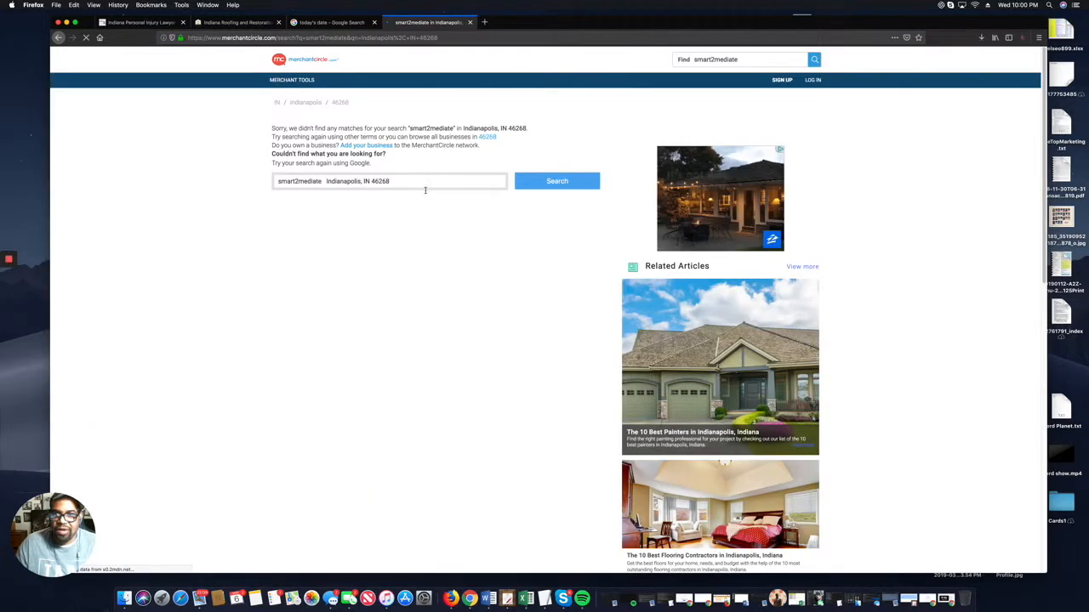
drag(425, 186, 294, 181)
drag(420, 186, 271, 181)
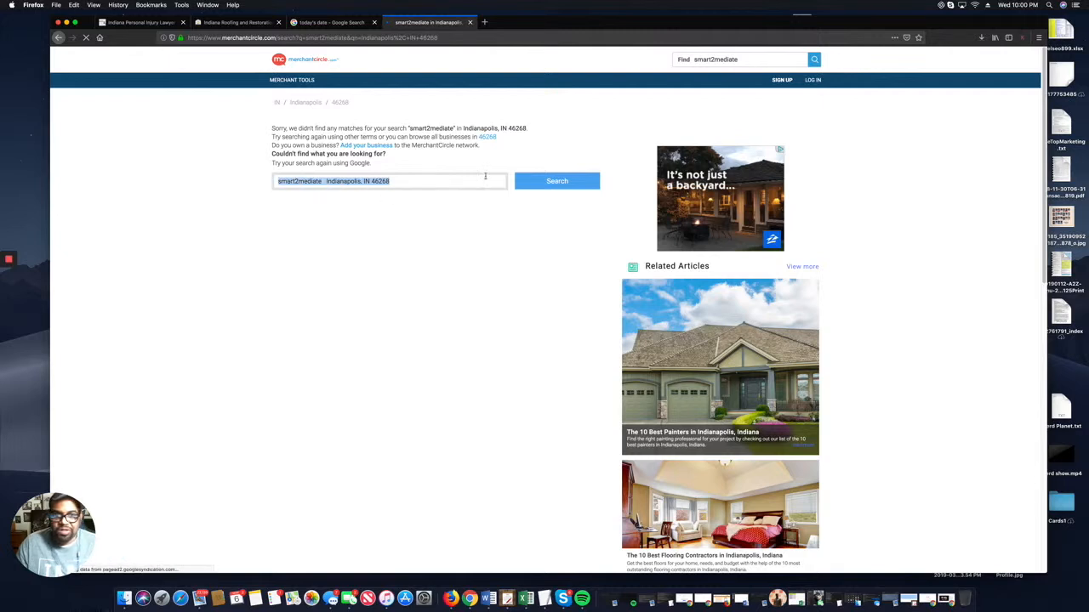
Search for 'my roof guys' near Indianapolis, IN 46268.
click(729, 60)
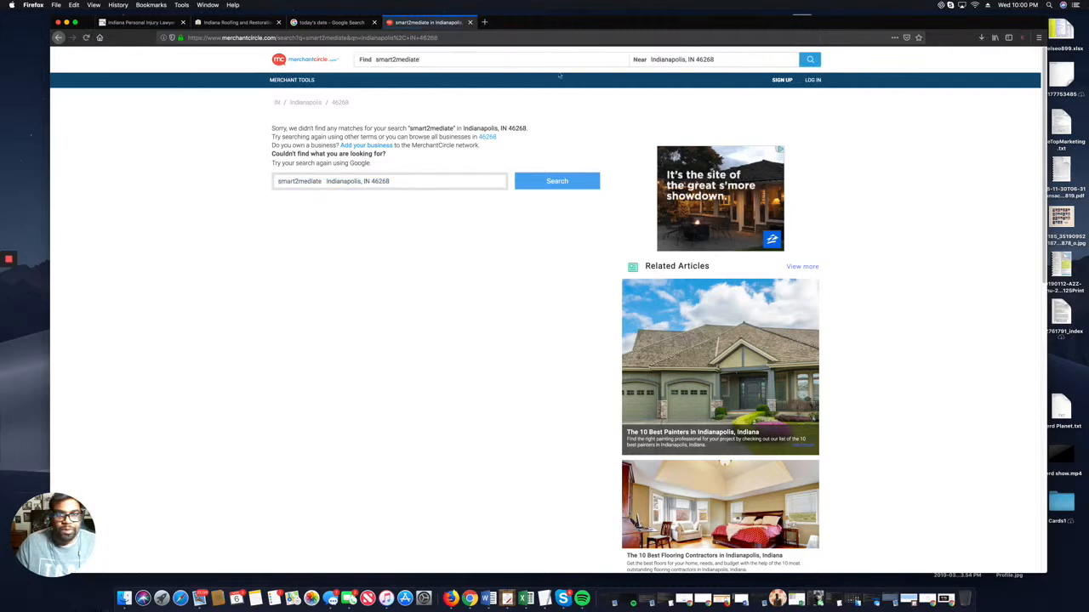
drag(457, 61, 302, 58)
text(m)
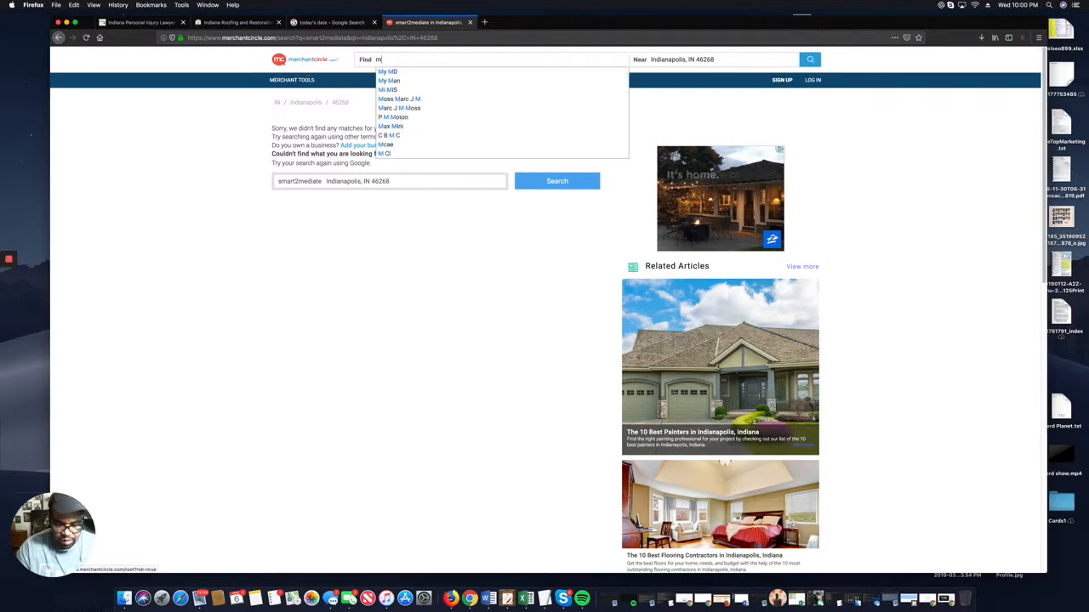
text(y roof g)
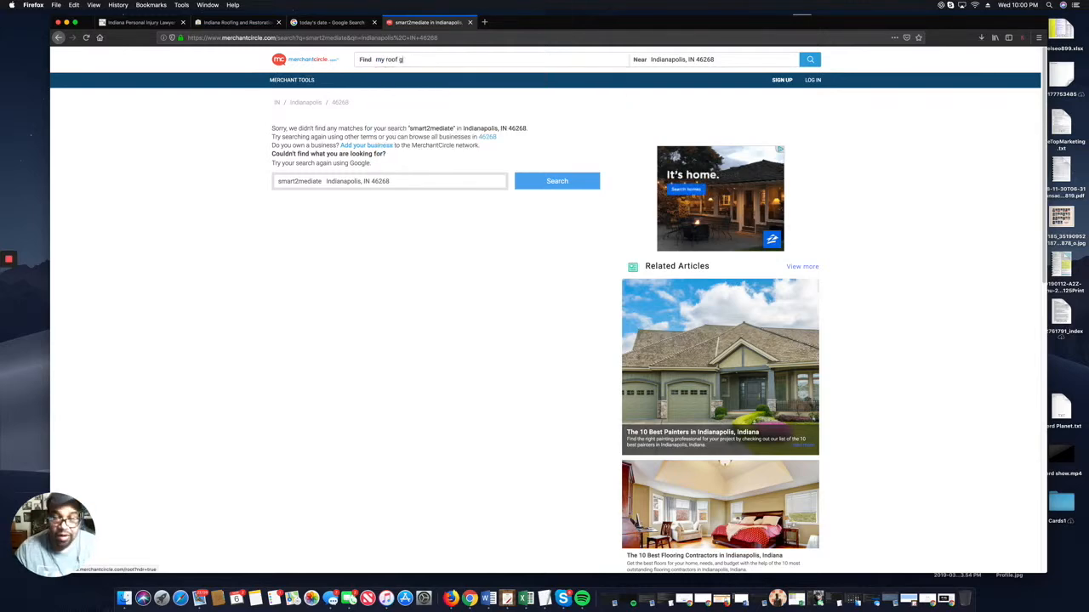
text(uys)
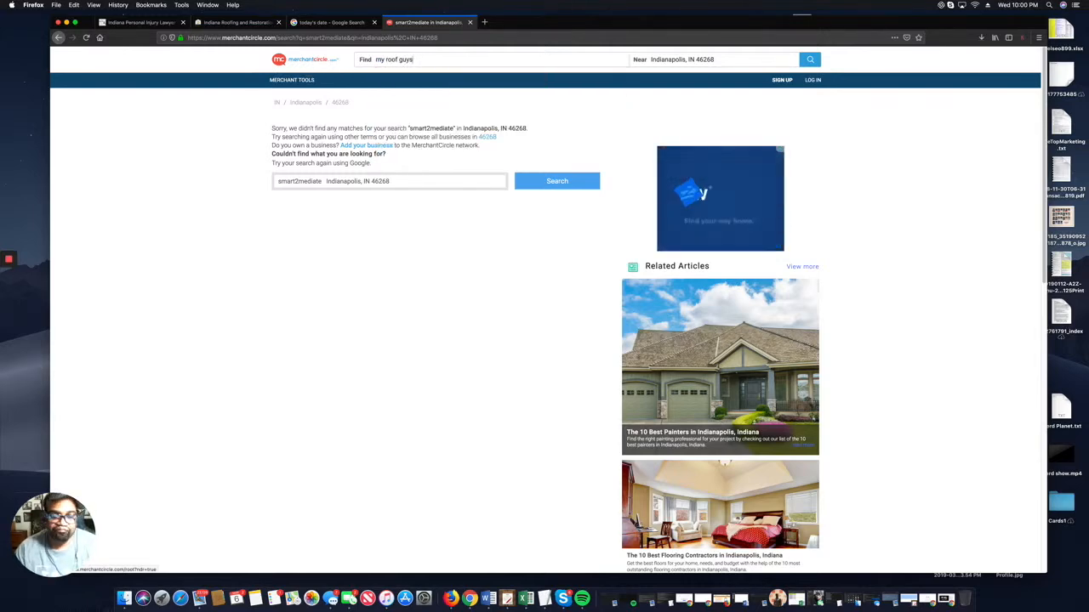
key(Return)
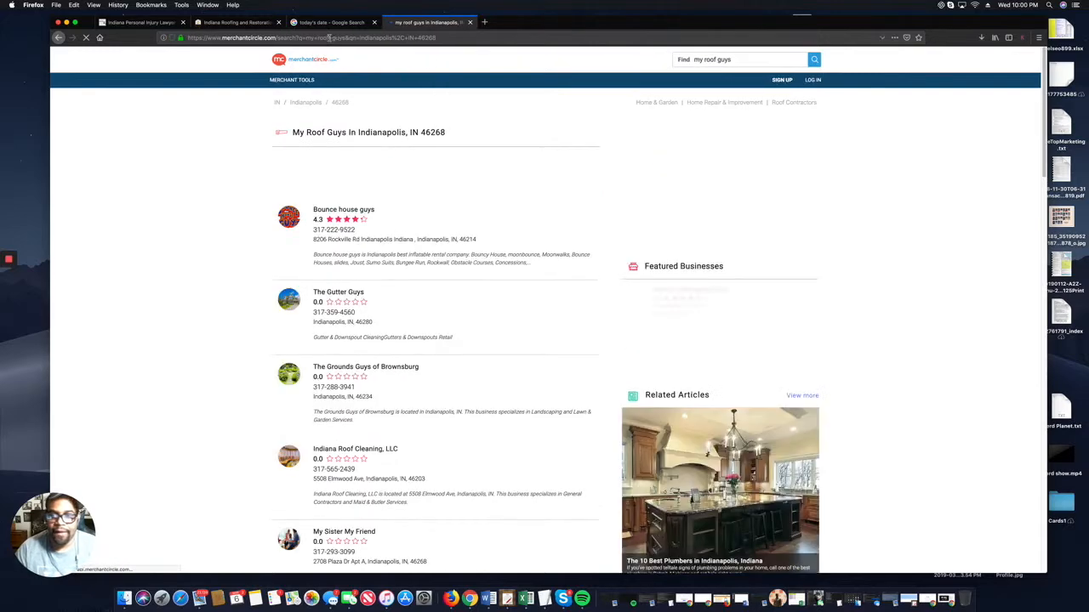
Browse through the My Roof Guys search results.
scroll(576, 199, down, 5)
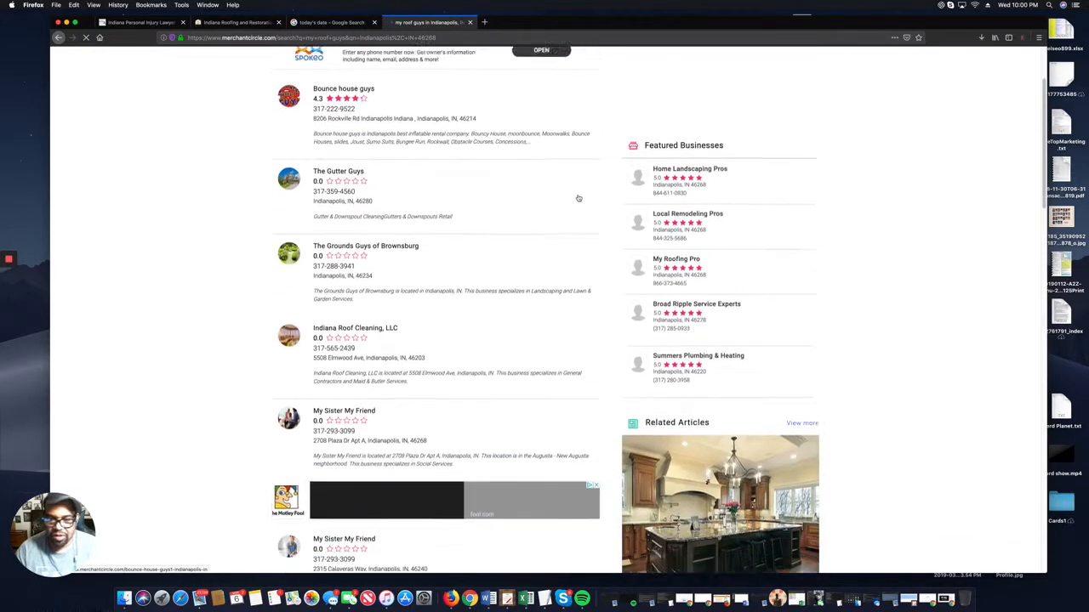
scroll(578, 198, down, 4)
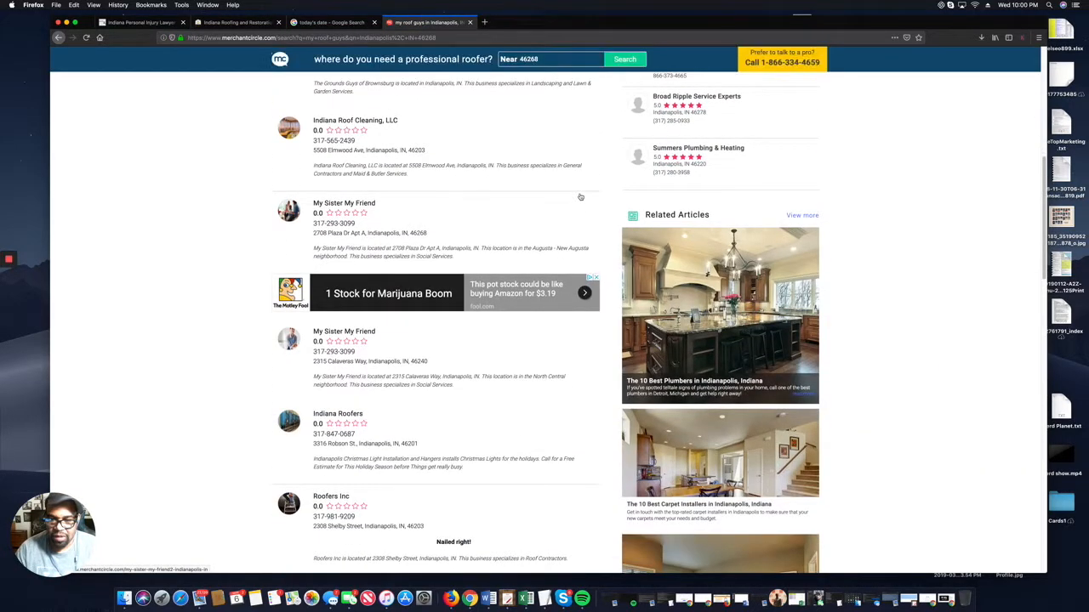
scroll(580, 197, down, 1)
scroll(581, 197, down, 5)
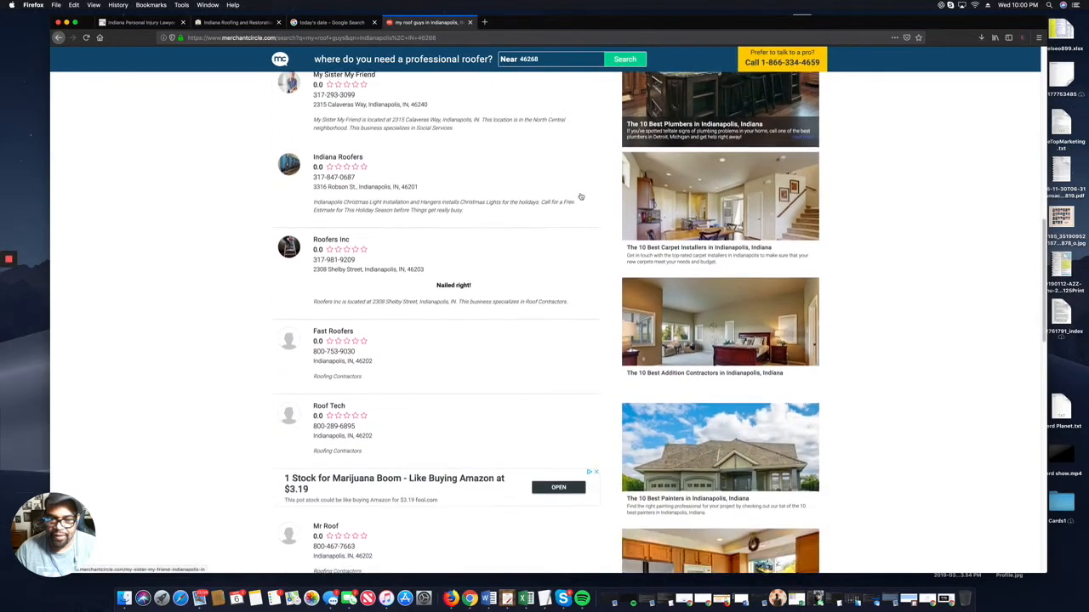
scroll(580, 197, up, 2)
right_click(580, 196)
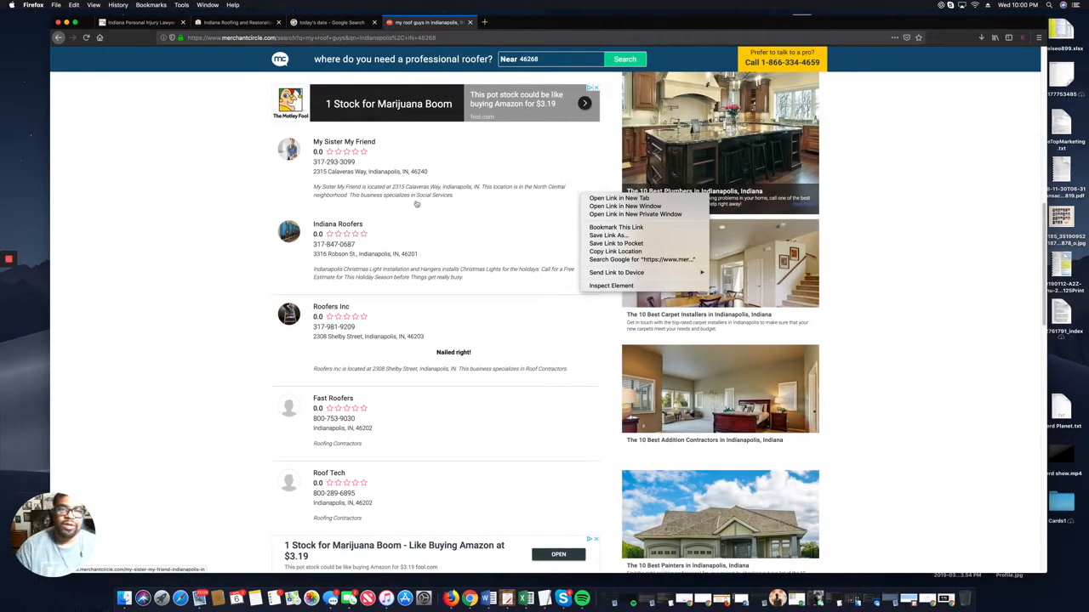
click(210, 186)
scroll(316, 176, up, 2)
scroll(330, 172, up, 7)
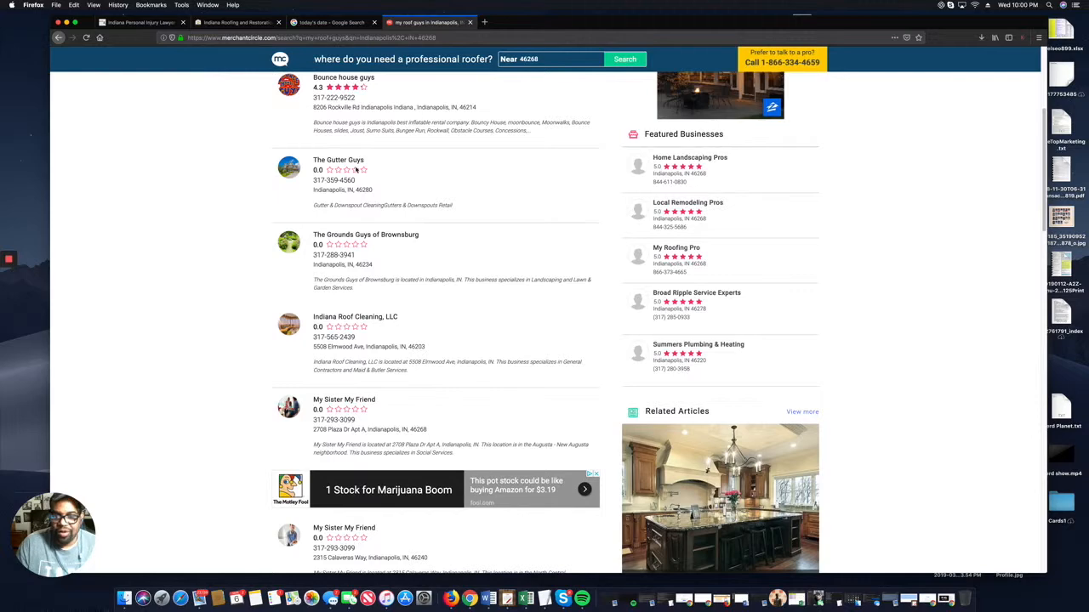
scroll(336, 169, up, 6)
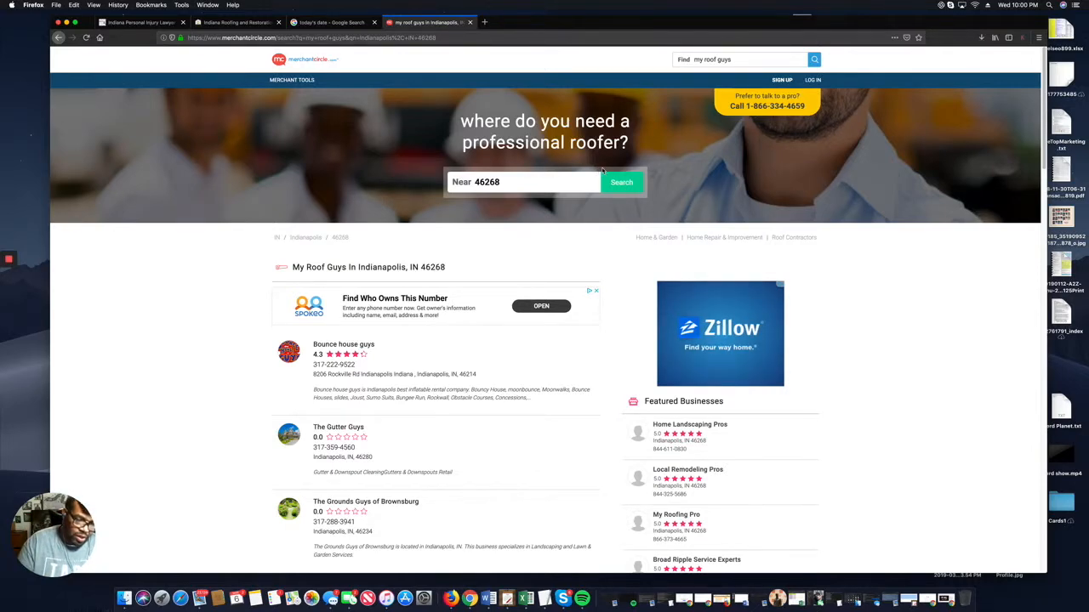
Change the search zip to 46208 and search for smart2mediate there.
click(795, 64)
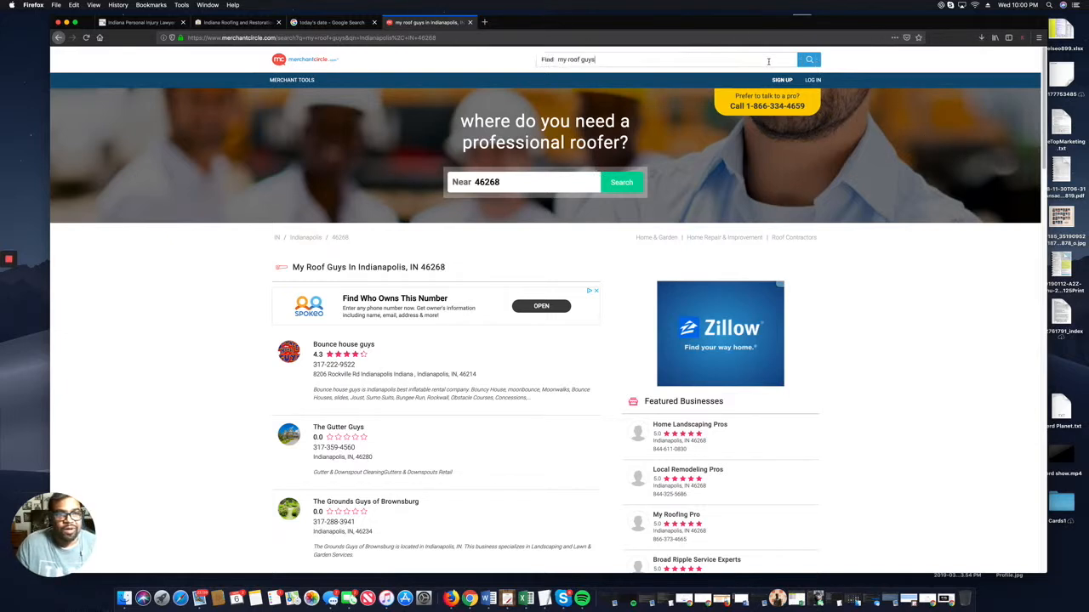
key(BackSpace)
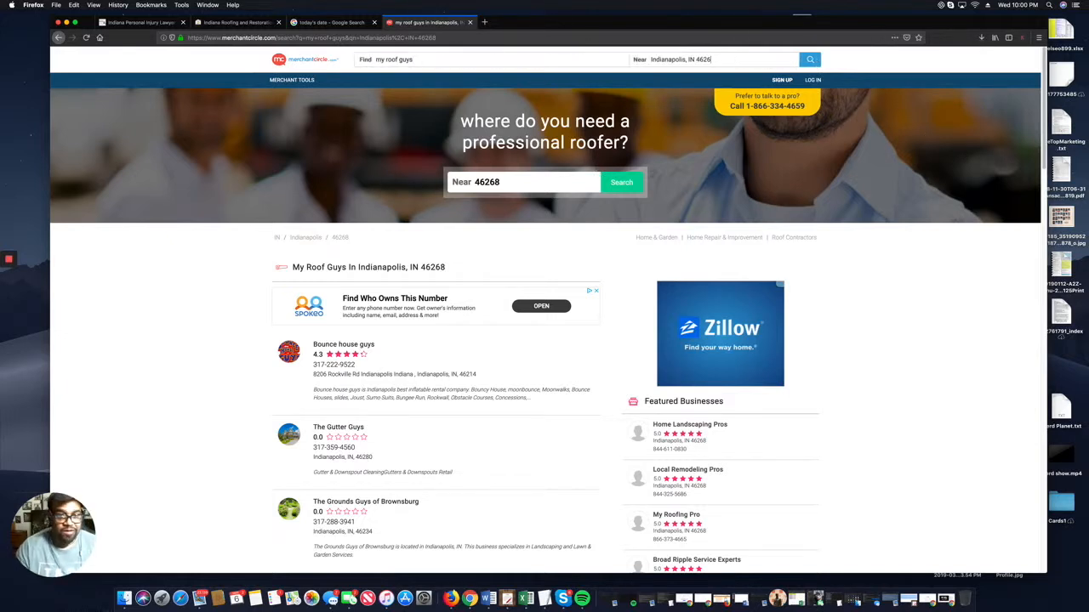
text(08)
key(Return)
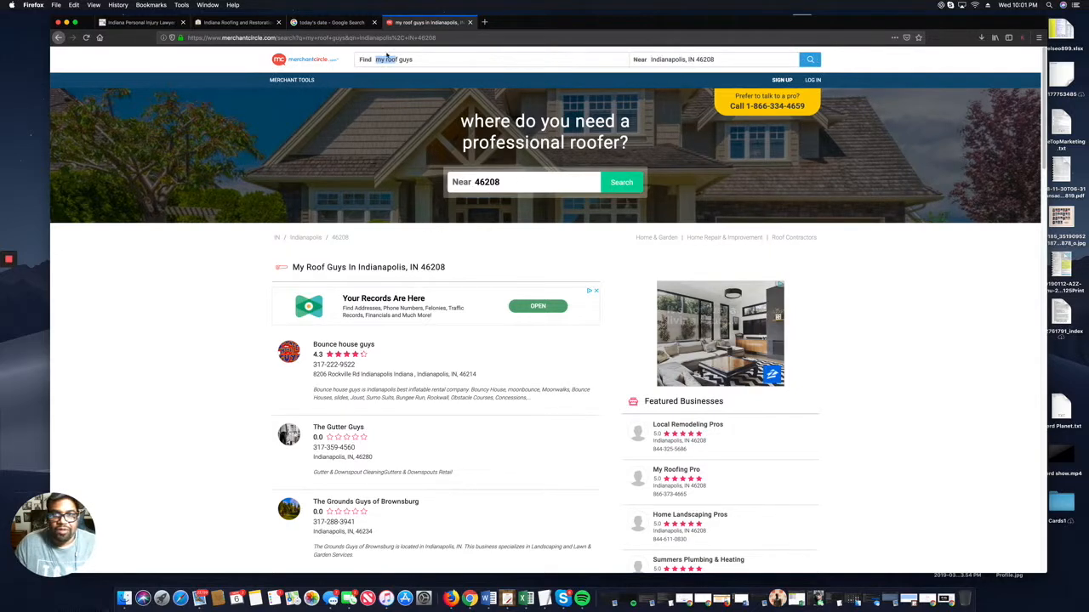
text(smar)
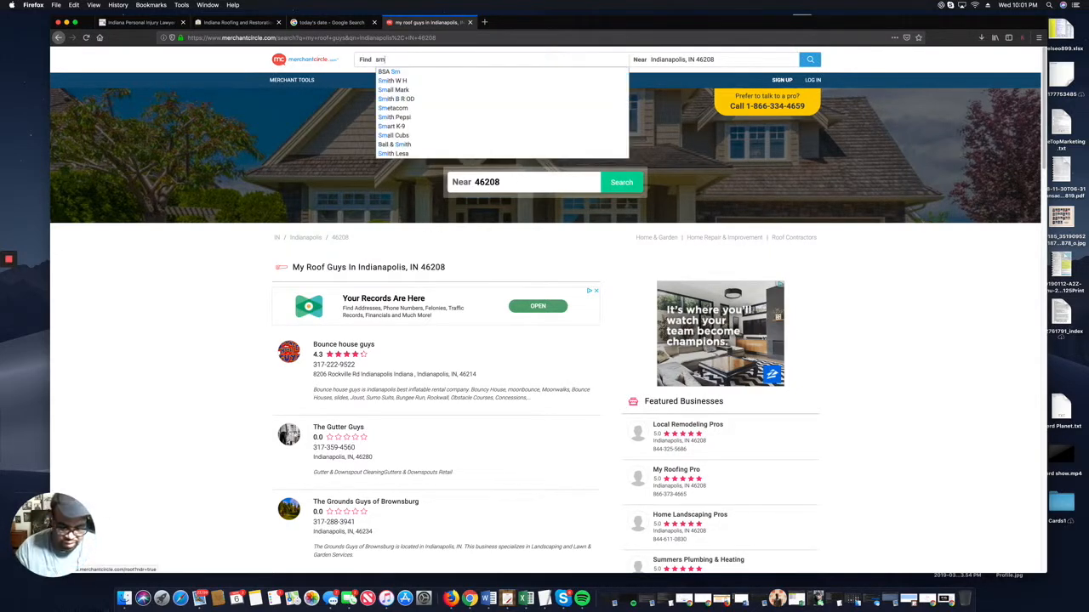
text(t2mediate)
key(Return)
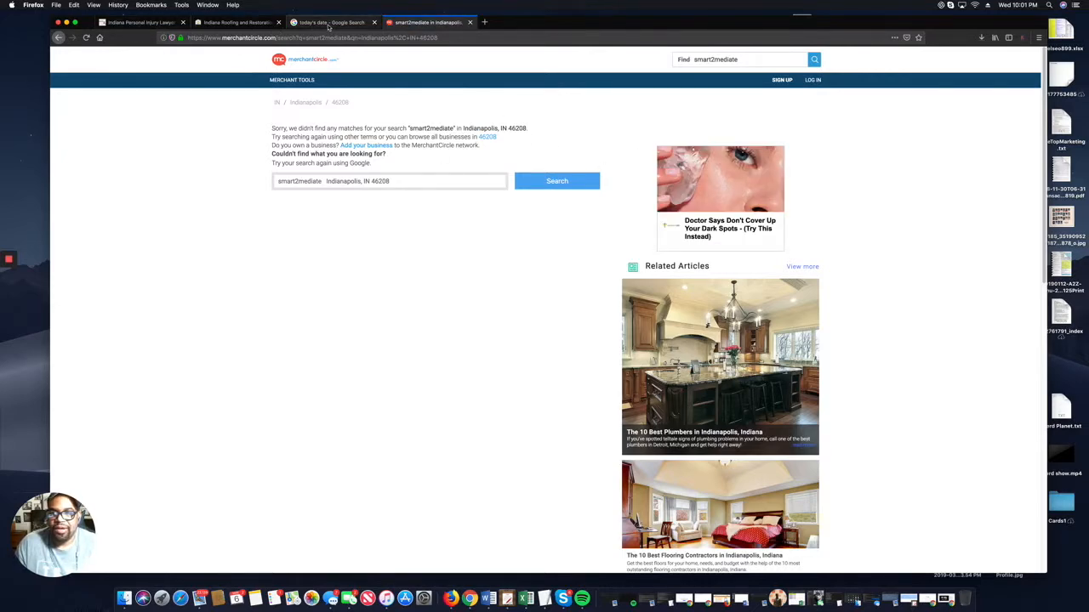
Reload the Google date results to confirm Wednesday, March 6, 2019, then return to MerchantCircle.
click(328, 24)
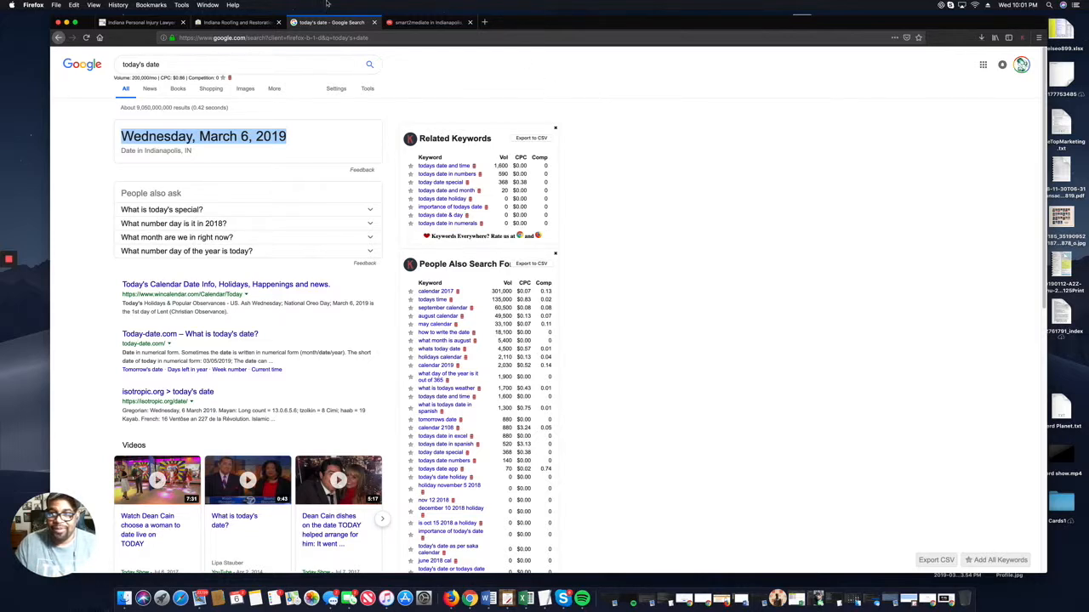
click(173, 66)
click(85, 39)
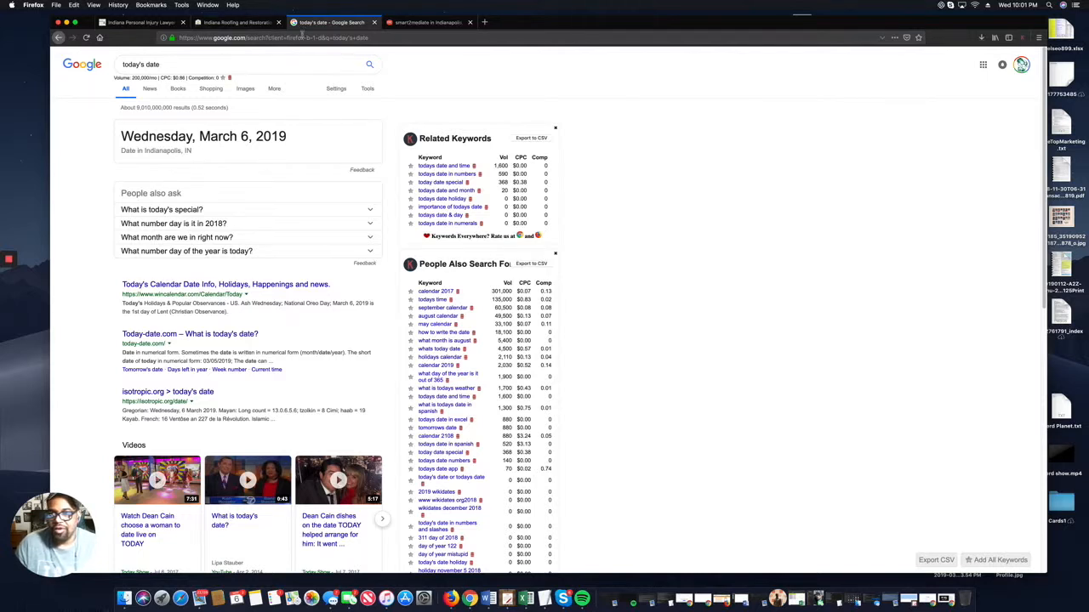
click(421, 25)
scroll(277, 62, up, 1)
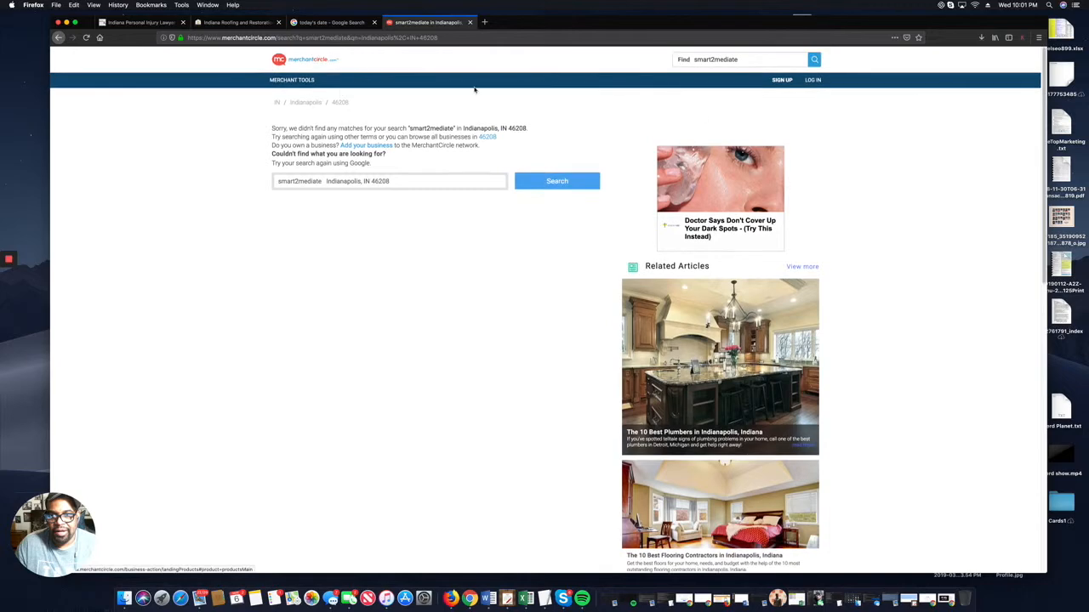
Start a new merchant account with the owner's first name, last initial and e-mail address.
click(789, 82)
click(490, 256)
text(Darri)
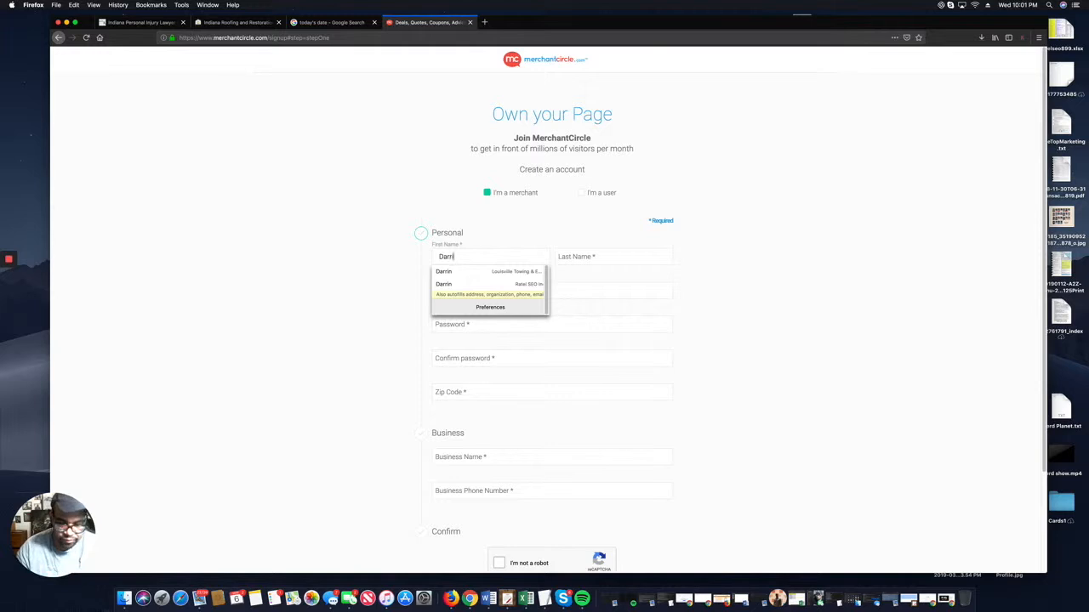
text(n)
key(Tab)
text(M)
key(Tab)
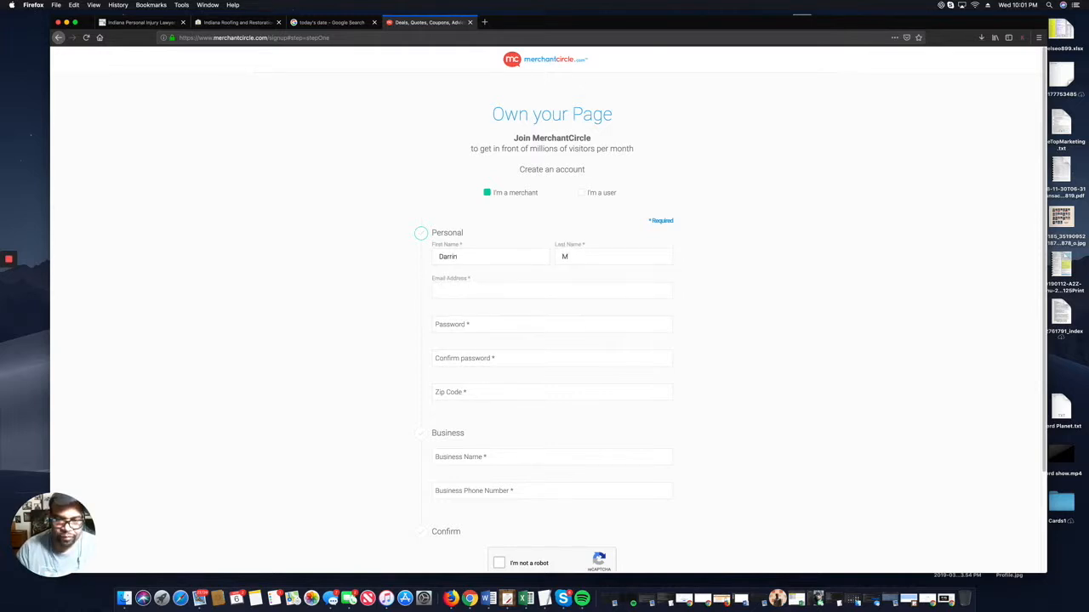
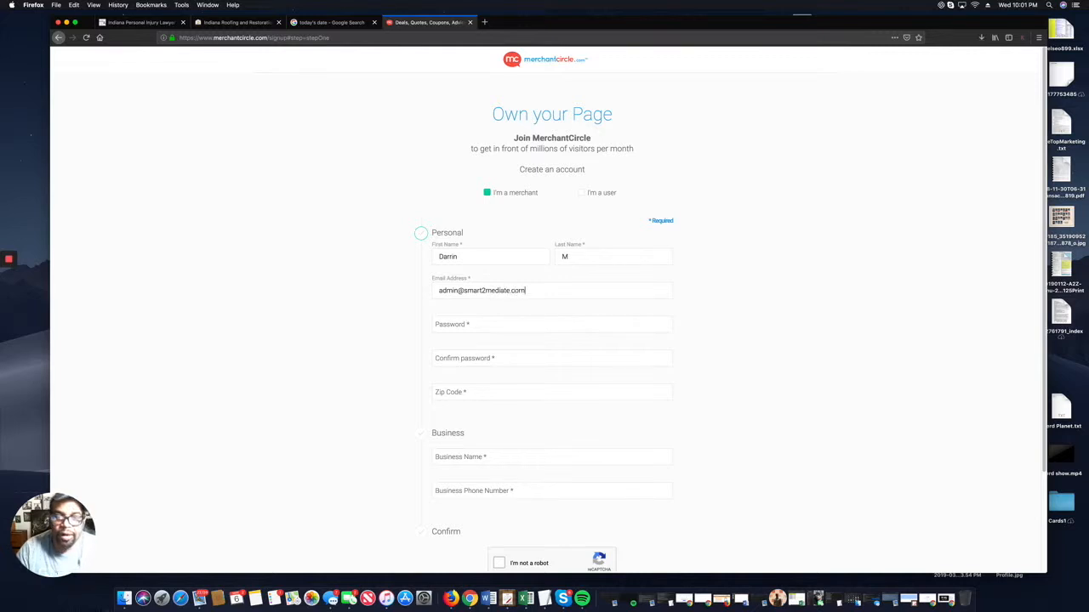
Enter and confirm the account password, and set zip code 46208.
key(Tab)
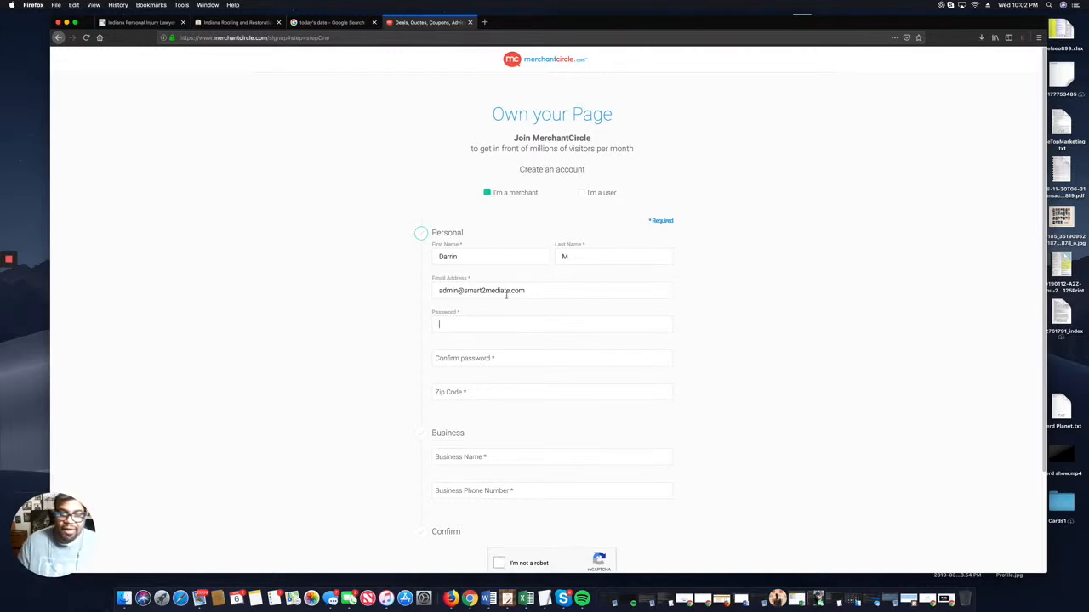
text(••••)
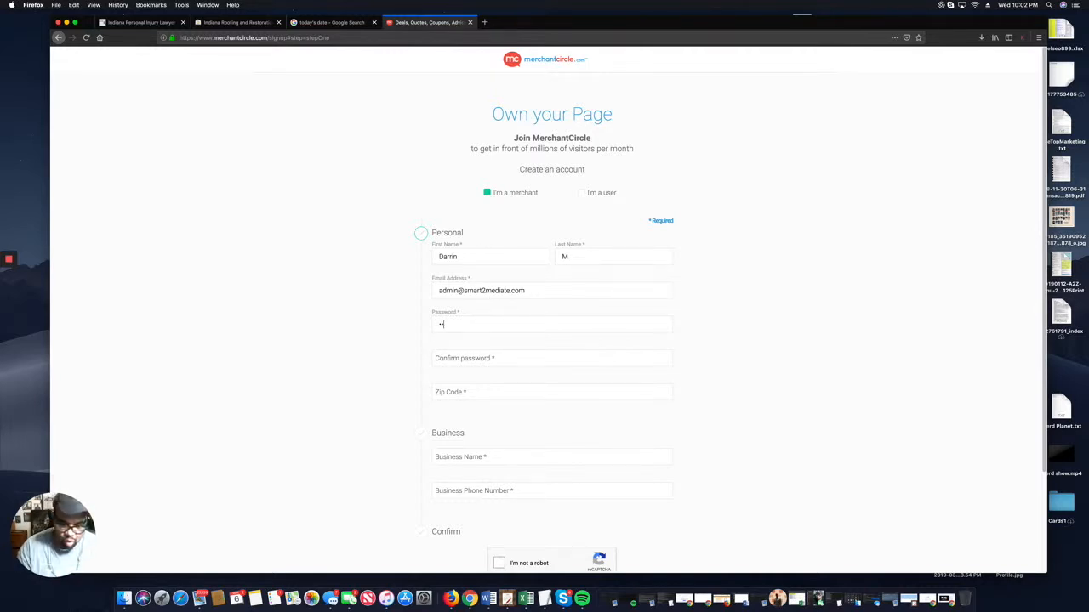
text(•••)
key(Tab)
text(•••)
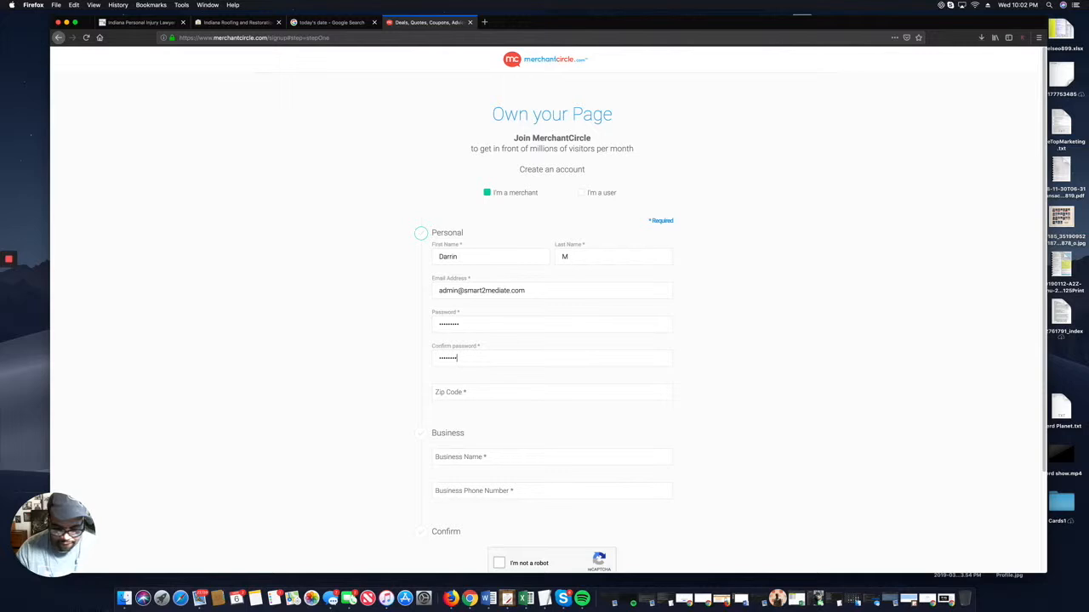
key(Tab)
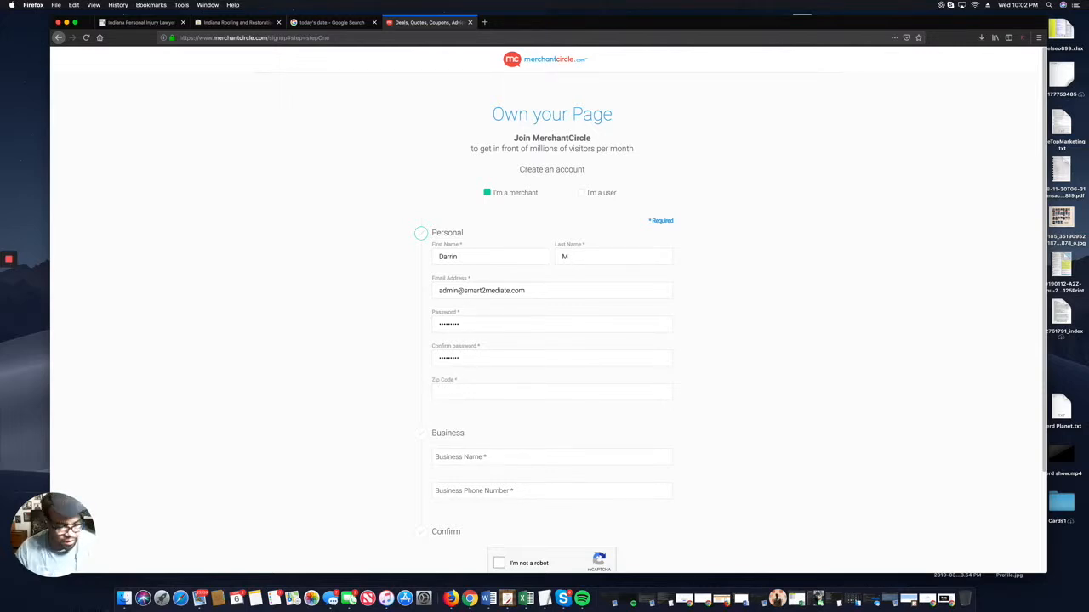
text(46208)
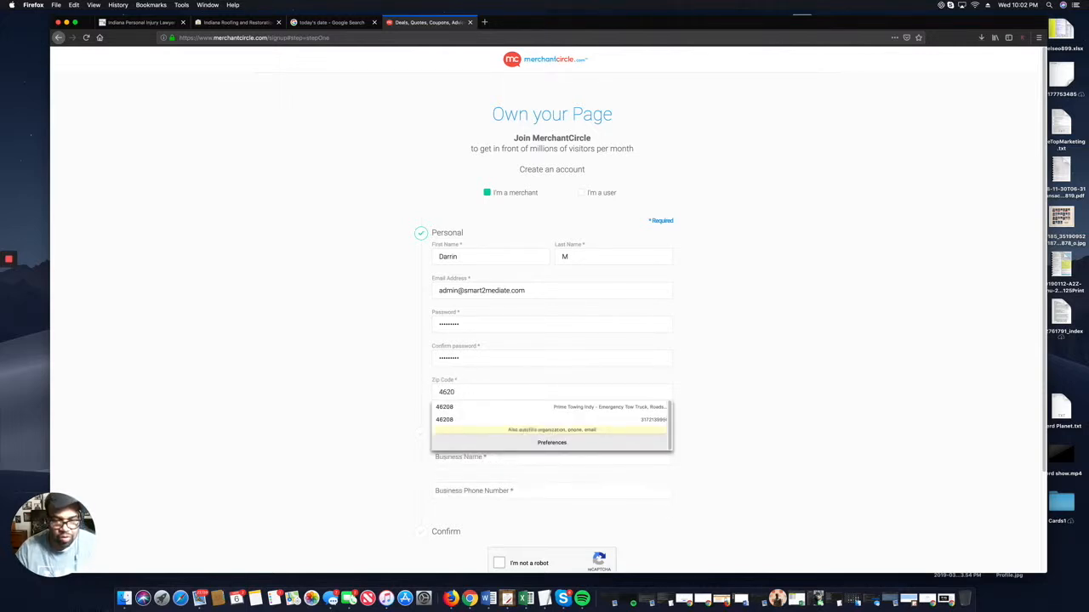
key(Tab)
Add business name Smart2Mediate and the pasted business phone, pass reCAPTCHA and create the account.
text(Smart2)
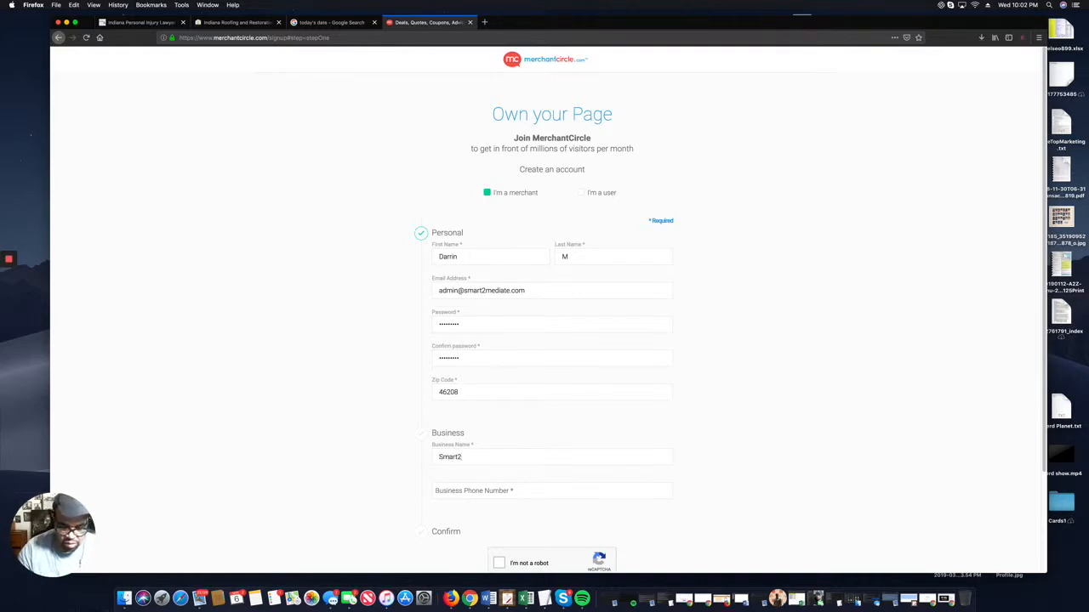
text(Mediate)
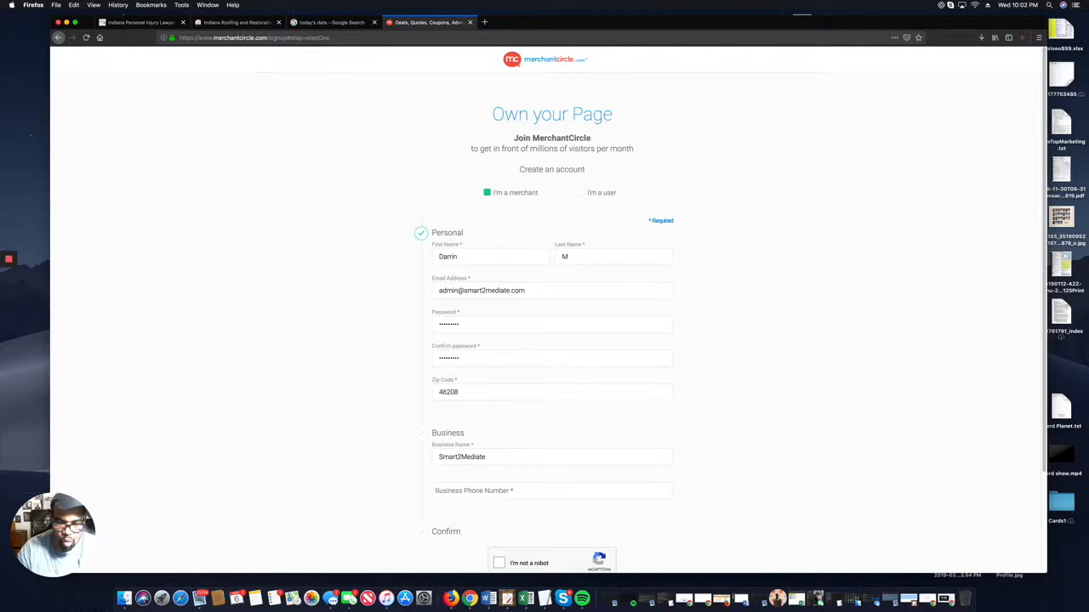
key(Tab)
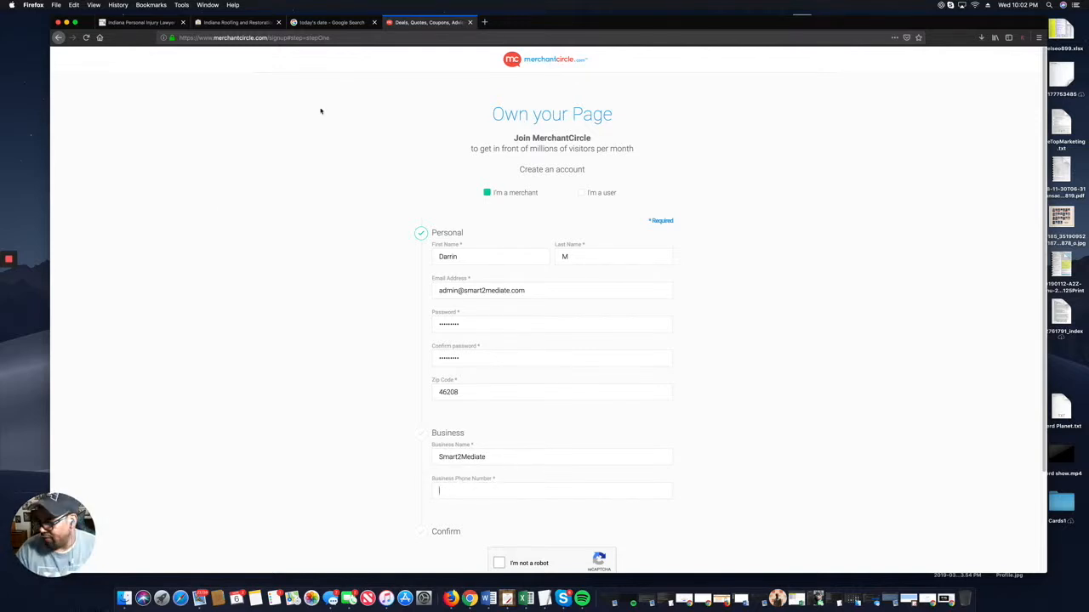
click(507, 598)
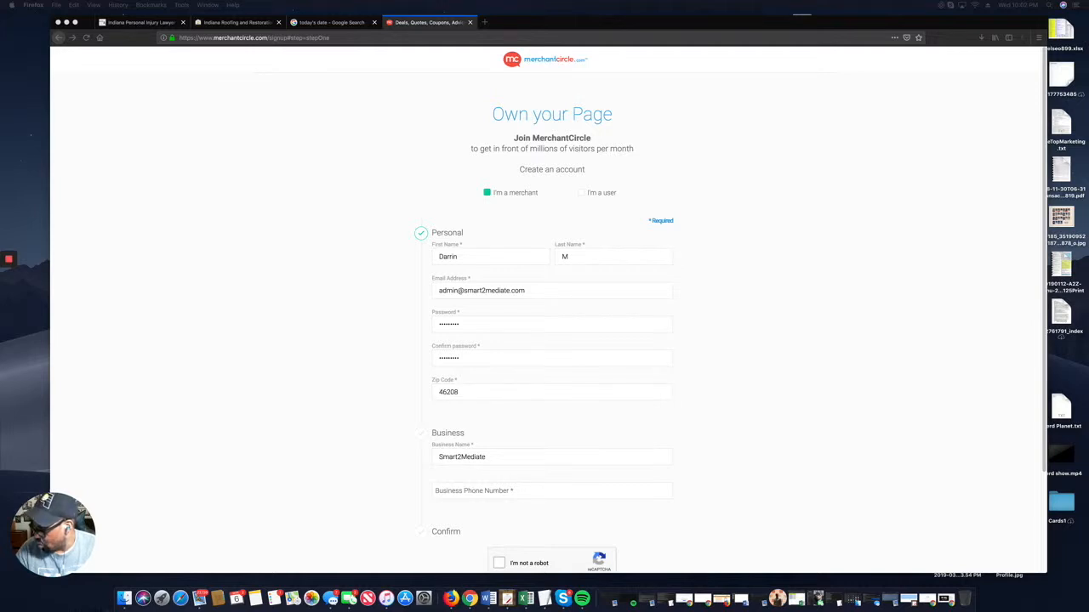
click(457, 493)
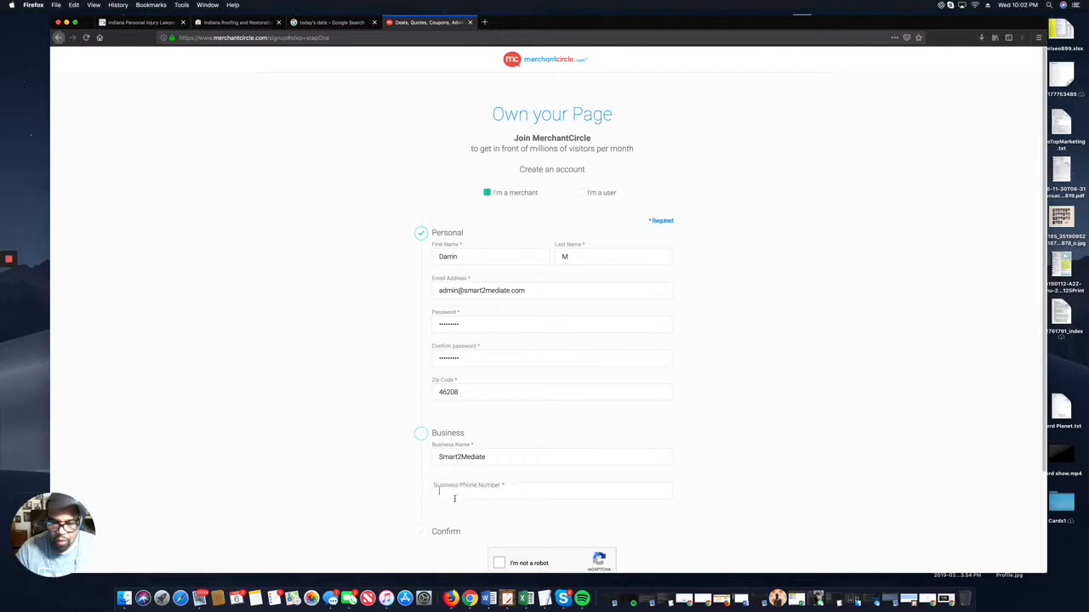
key(super+v)
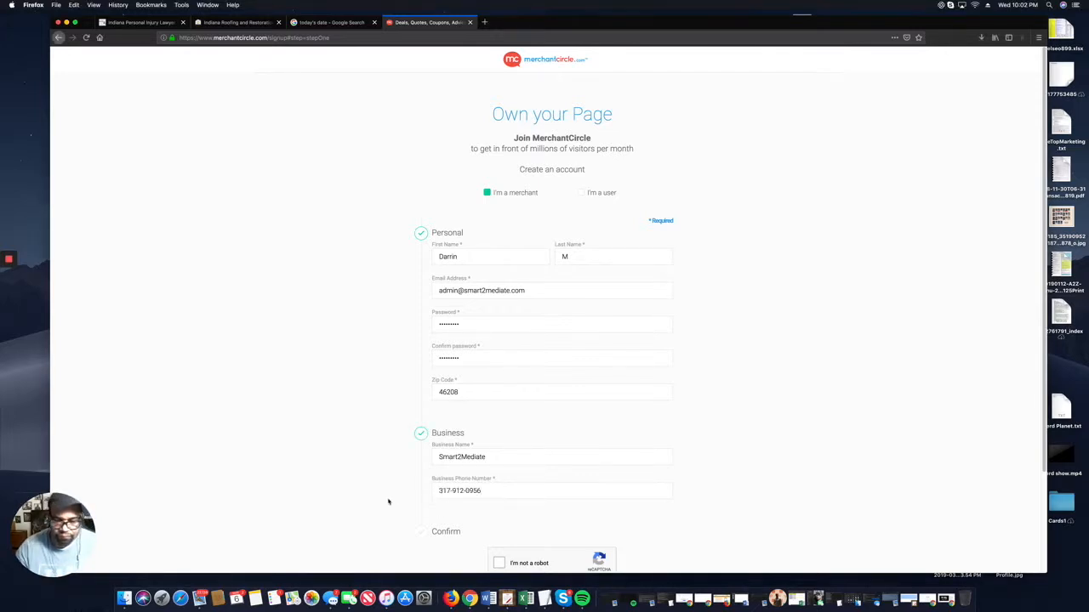
click(498, 562)
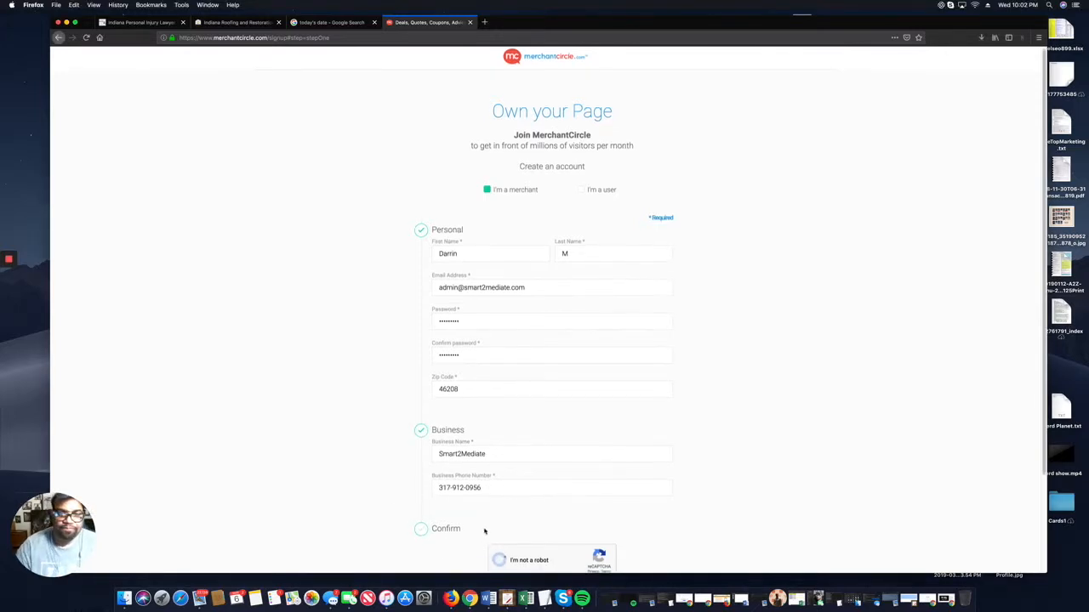
scroll(519, 552, down, 2)
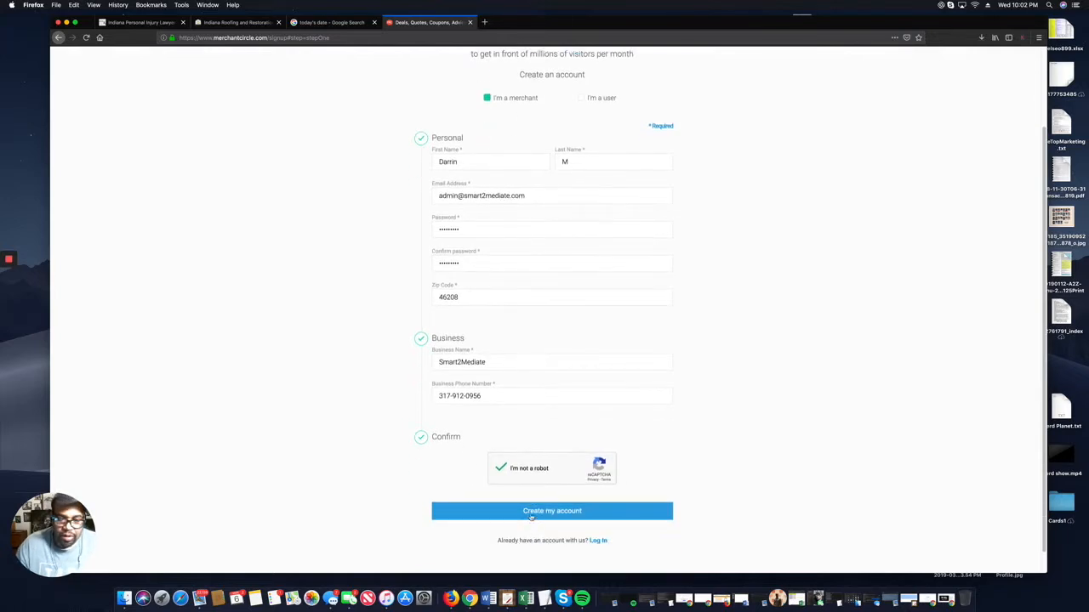
click(515, 512)
scroll(256, 399, down, 1)
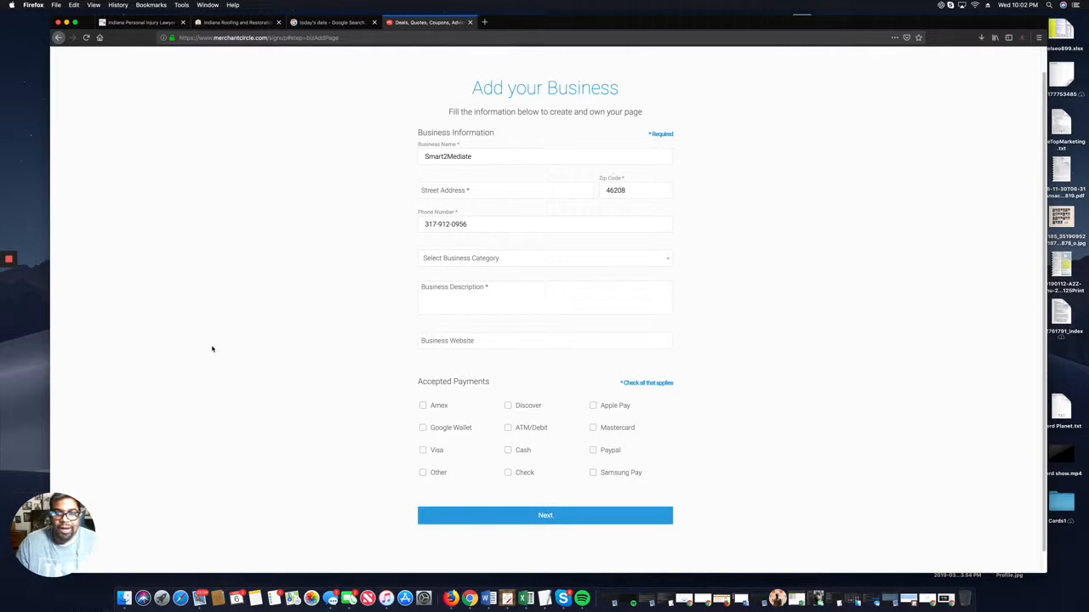
Set the category to Legal & Financial > Law Firms > Attorneys Information & Referral Service.
click(522, 260)
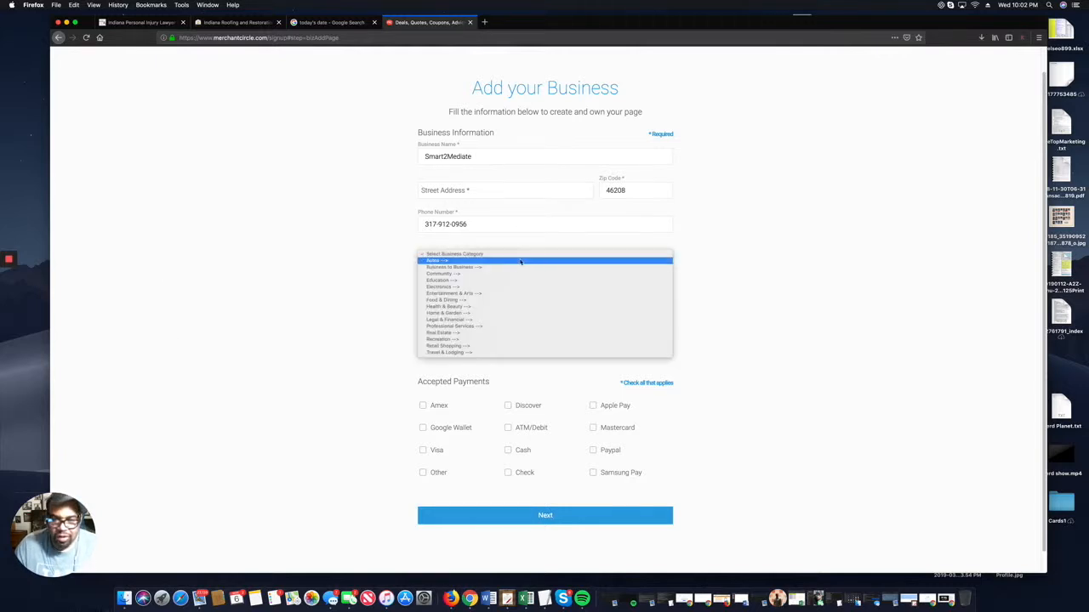
click(481, 319)
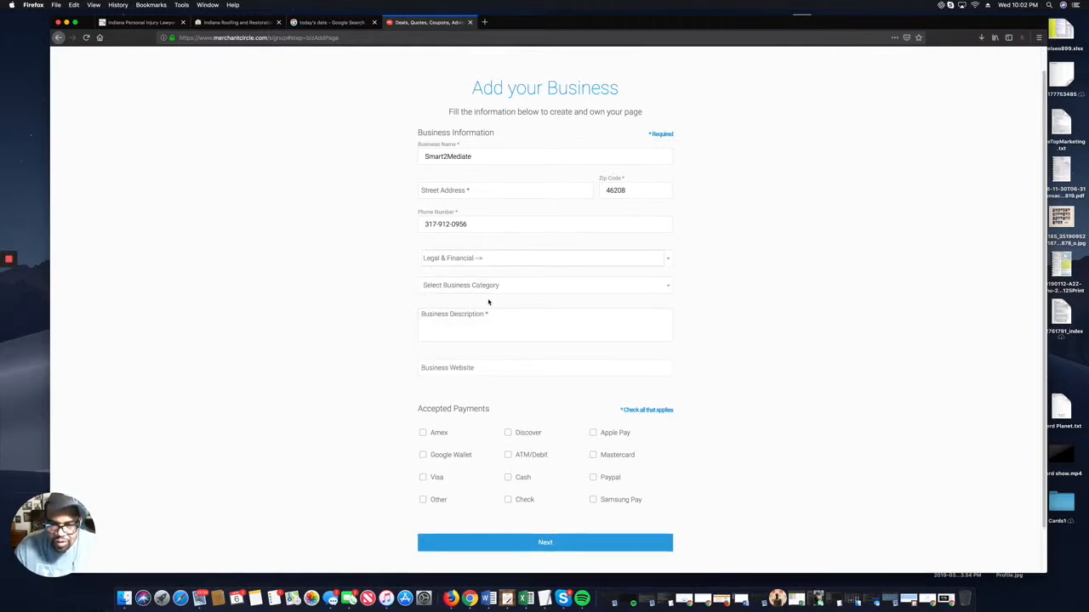
click(503, 289)
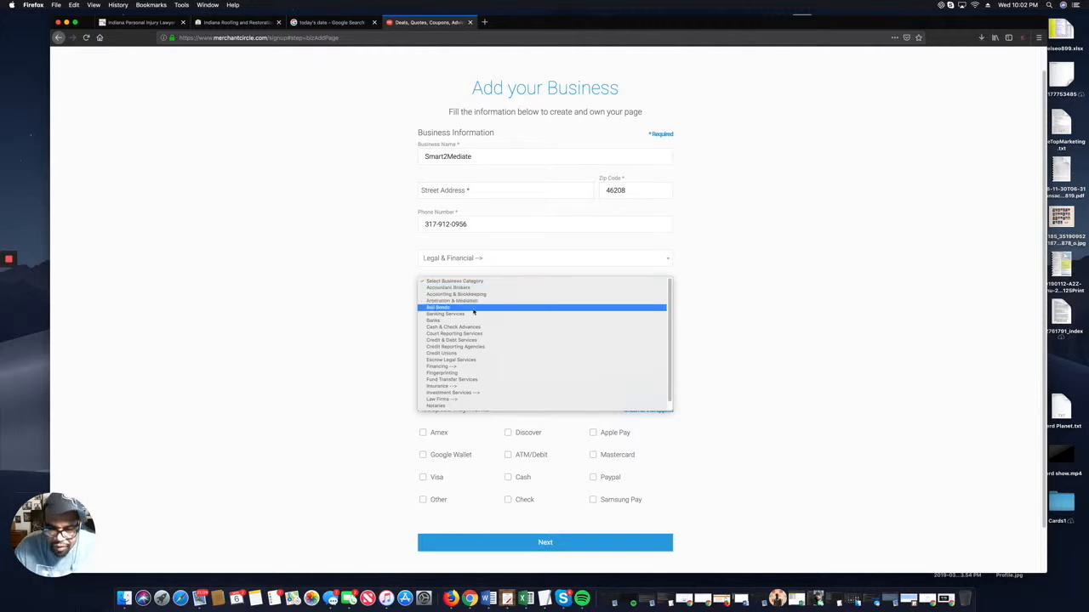
scroll(478, 393, down, 1)
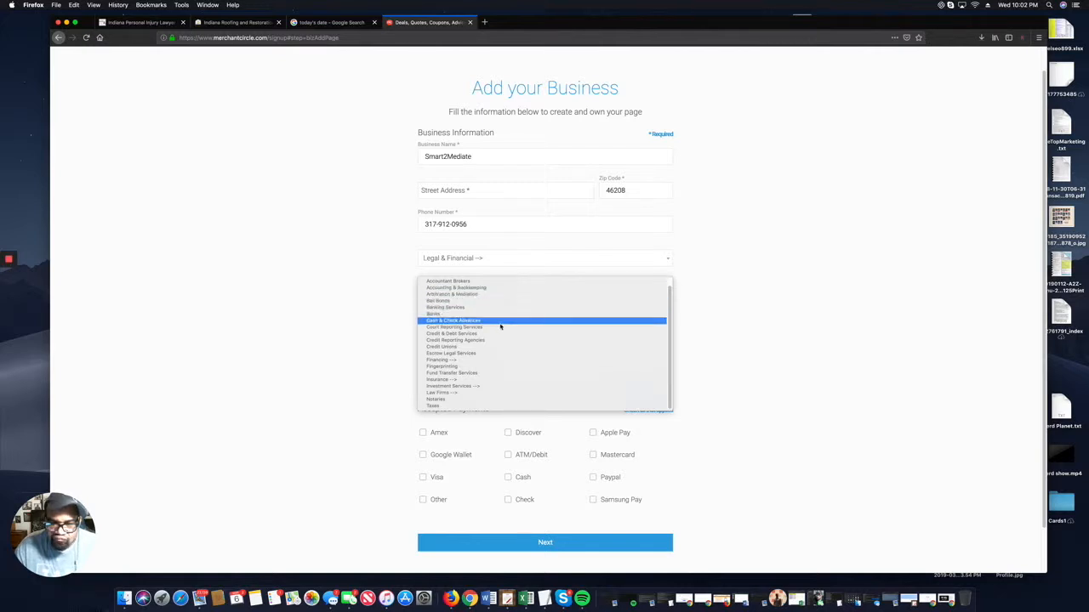
click(479, 393)
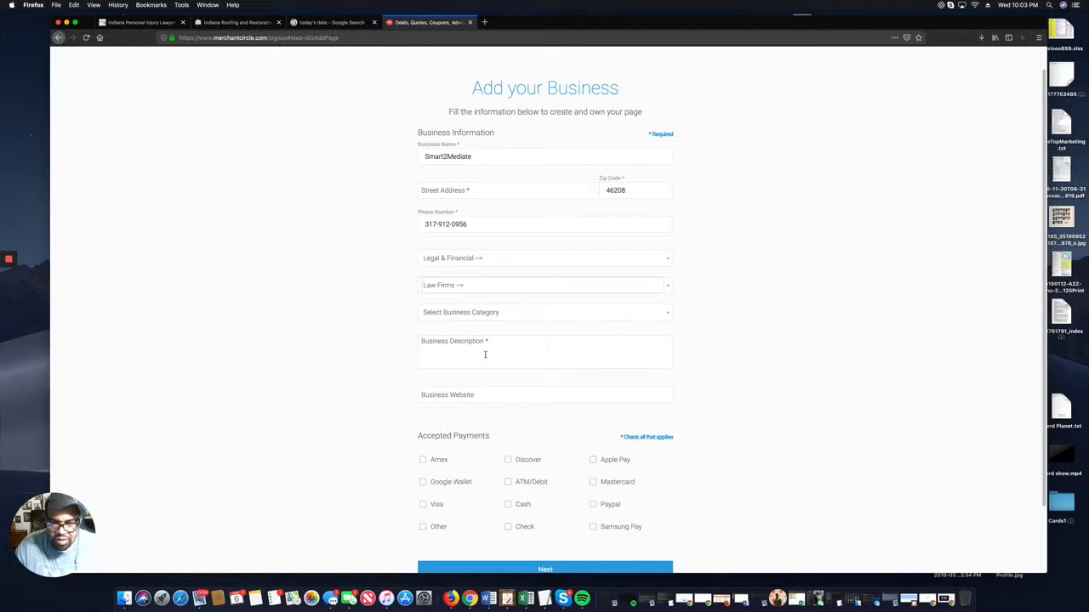
click(492, 312)
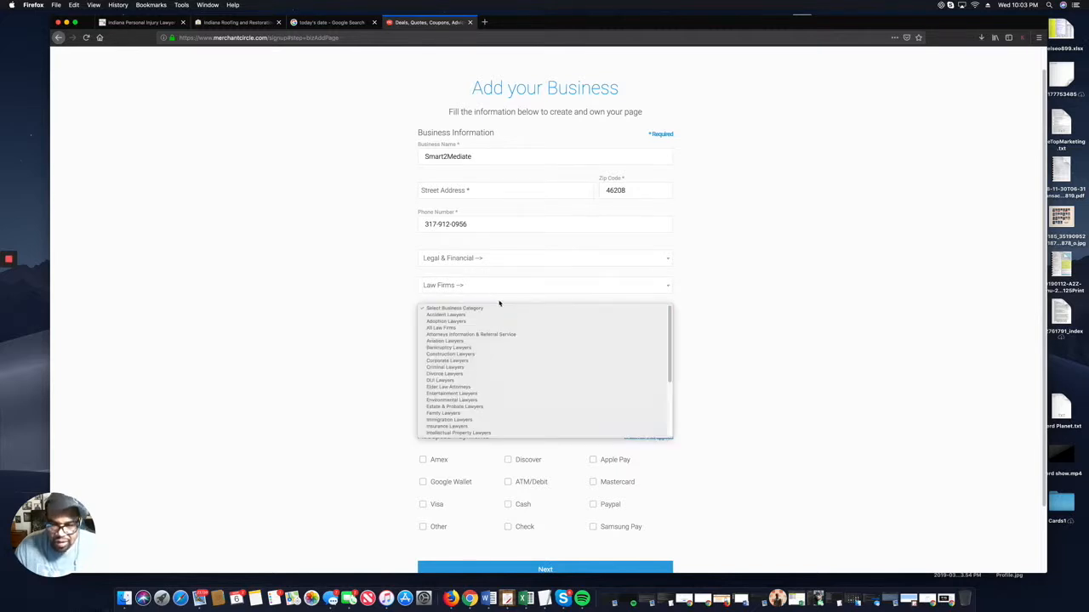
click(463, 332)
click(464, 344)
Write the description pitching Indiana's leading Personal Injury Lawyers referral service, ending with the phone number and 'today'.
text(S)
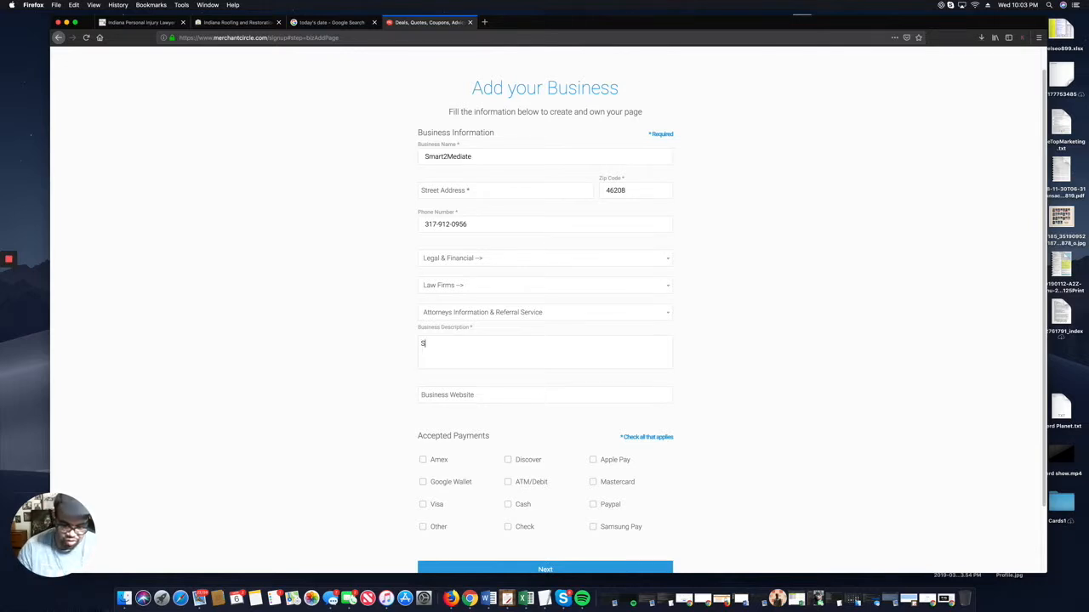
text(mart2)
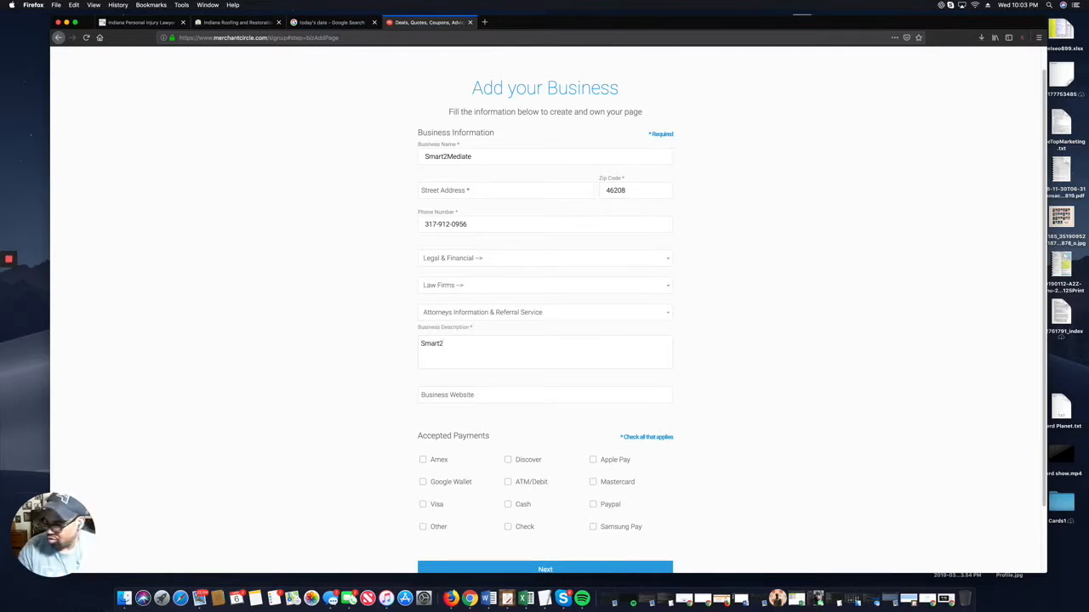
text(Mediate is )
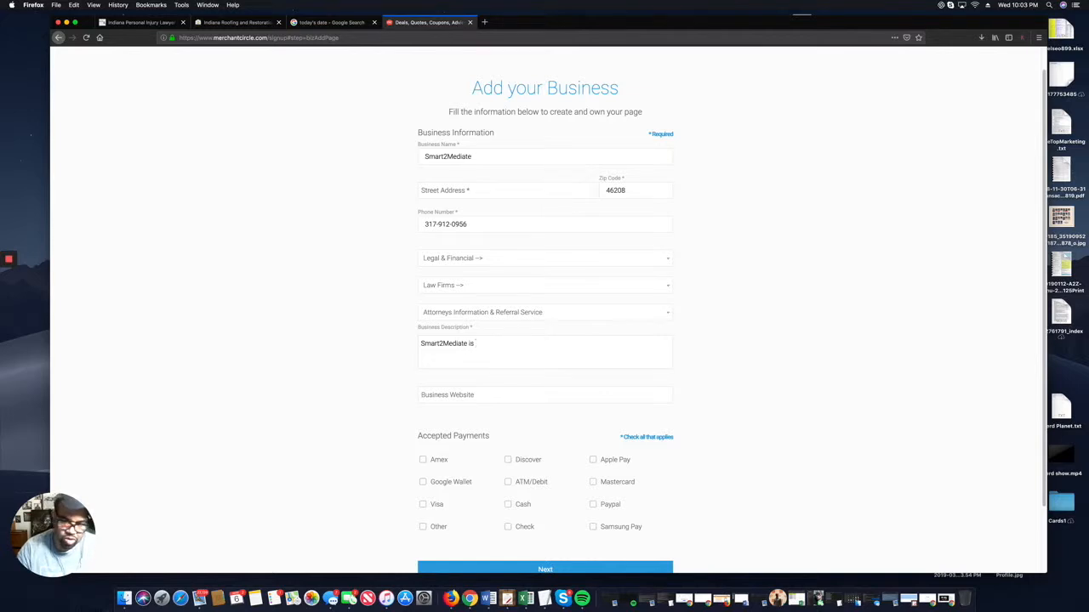
text(Indiana's leading)
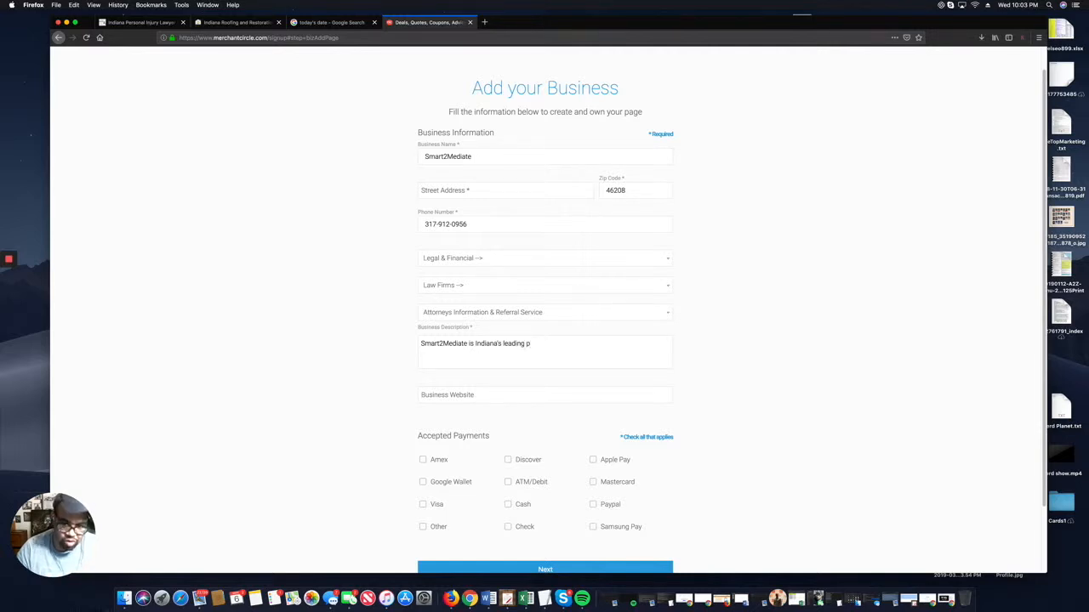
text( p)
key(BackSpace)
text(Personal Injury Lawyers )
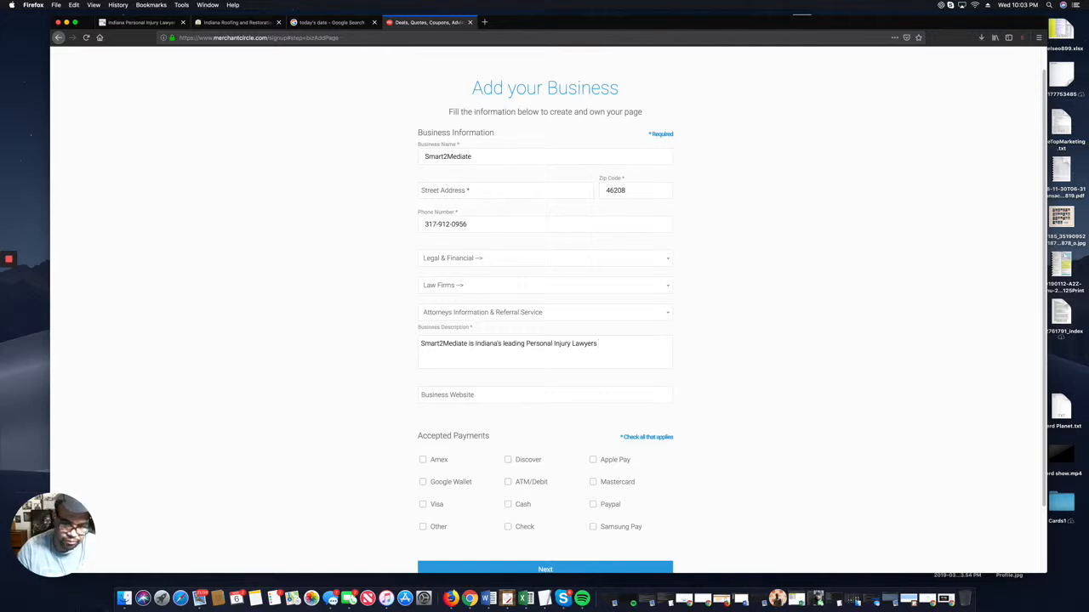
text(referra)
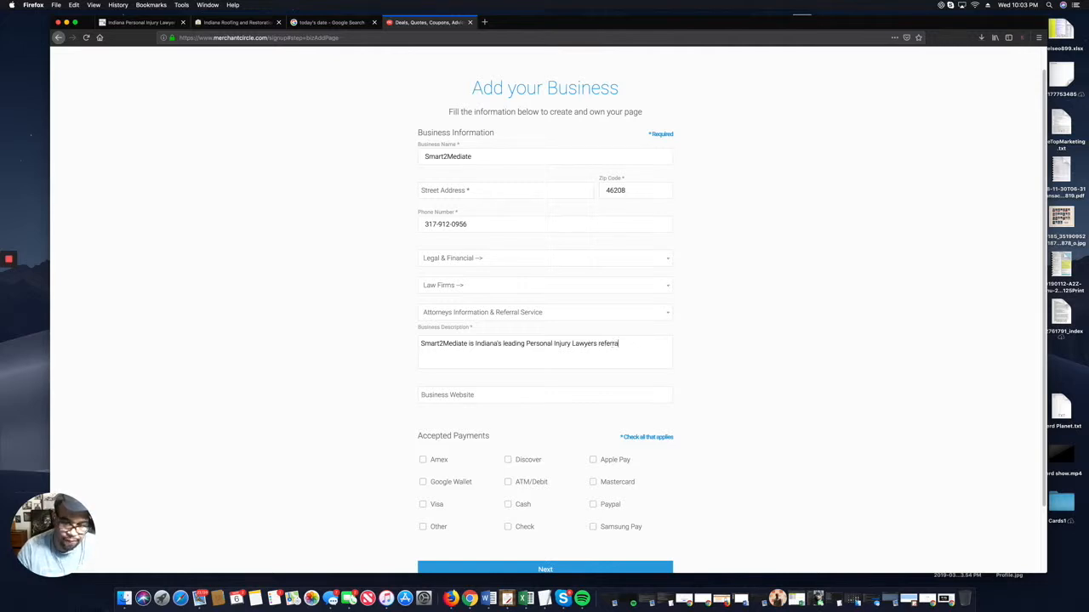
text(l servi)
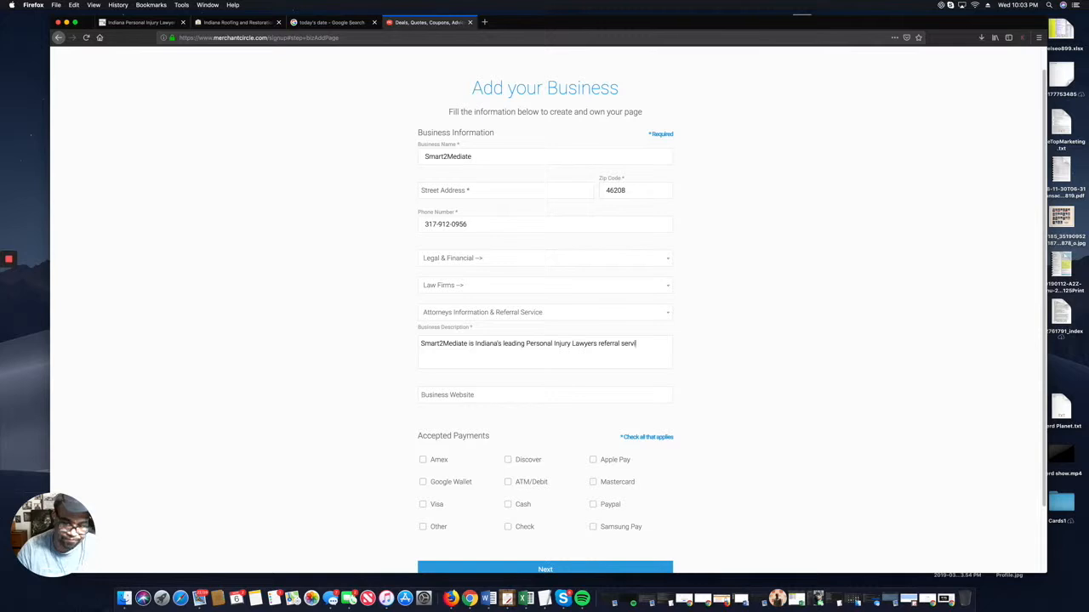
text(ce. If you a)
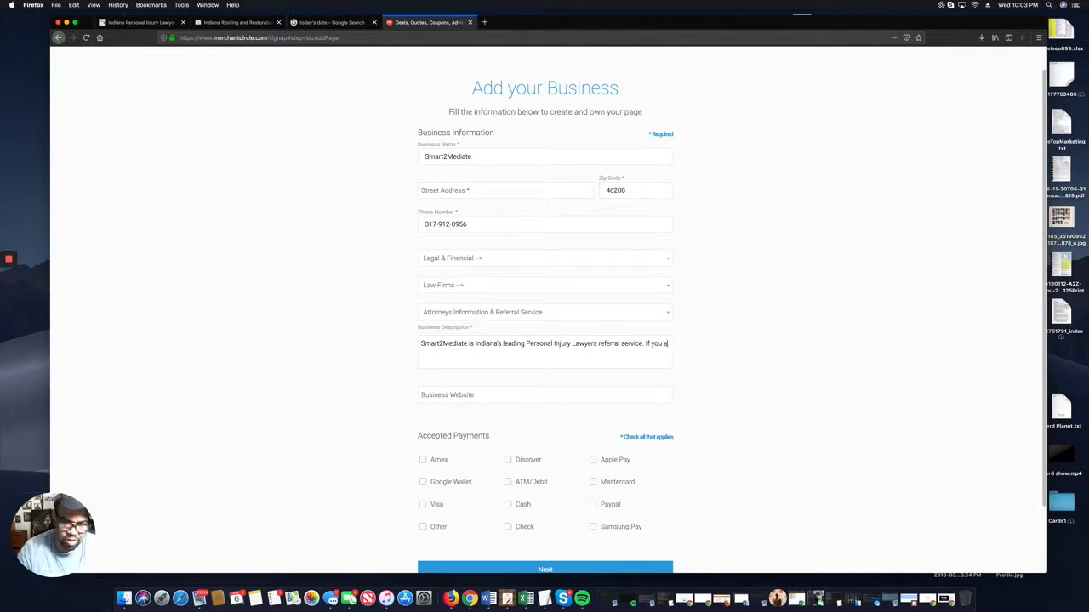
text(re in the nee)
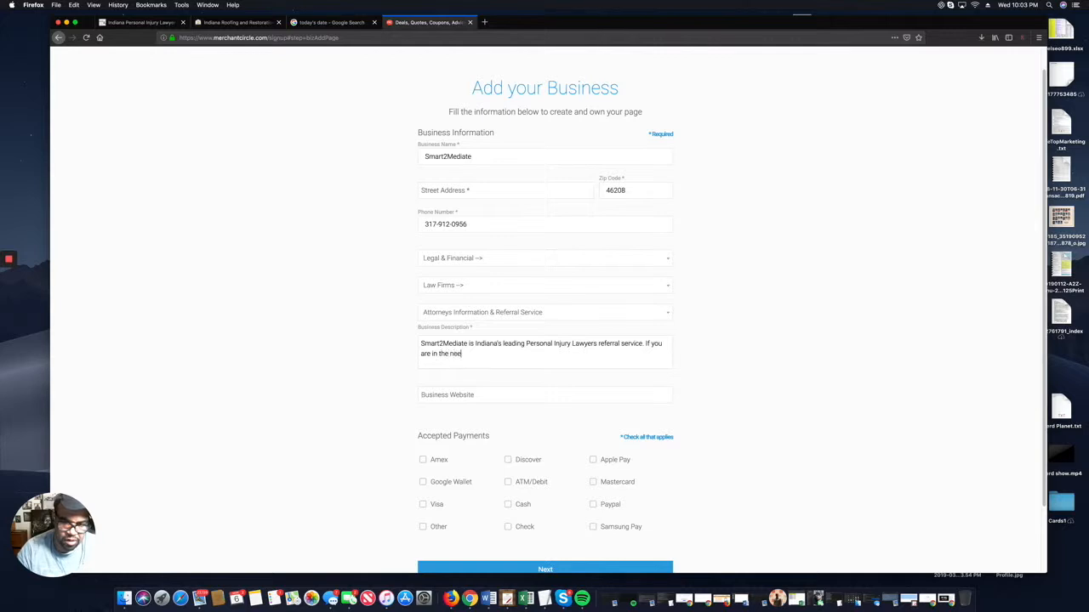
text(d of a personal injury)
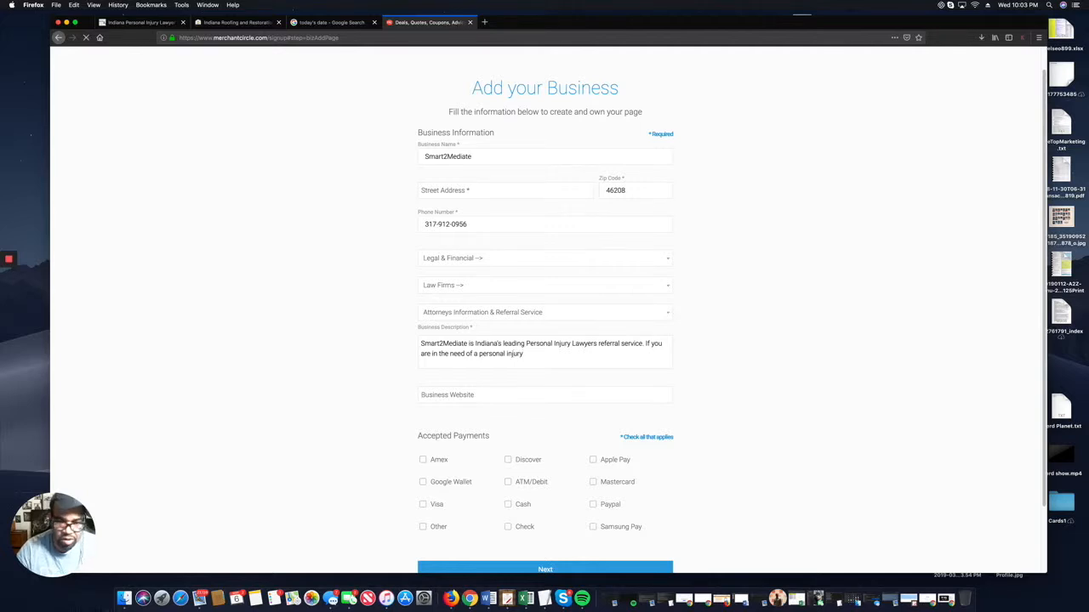
text( lawyer)
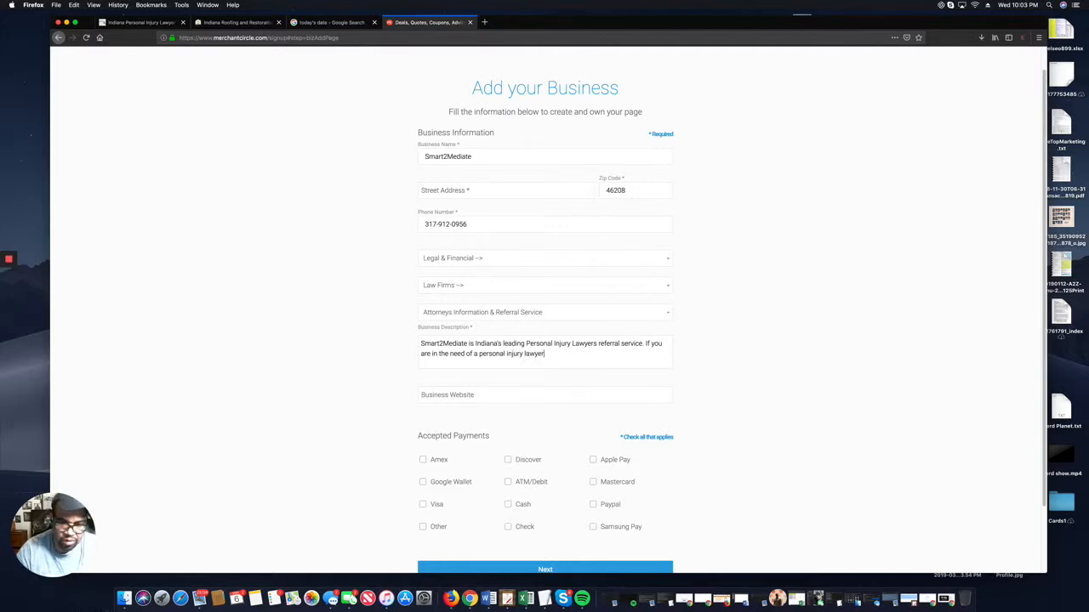
text(, give us )
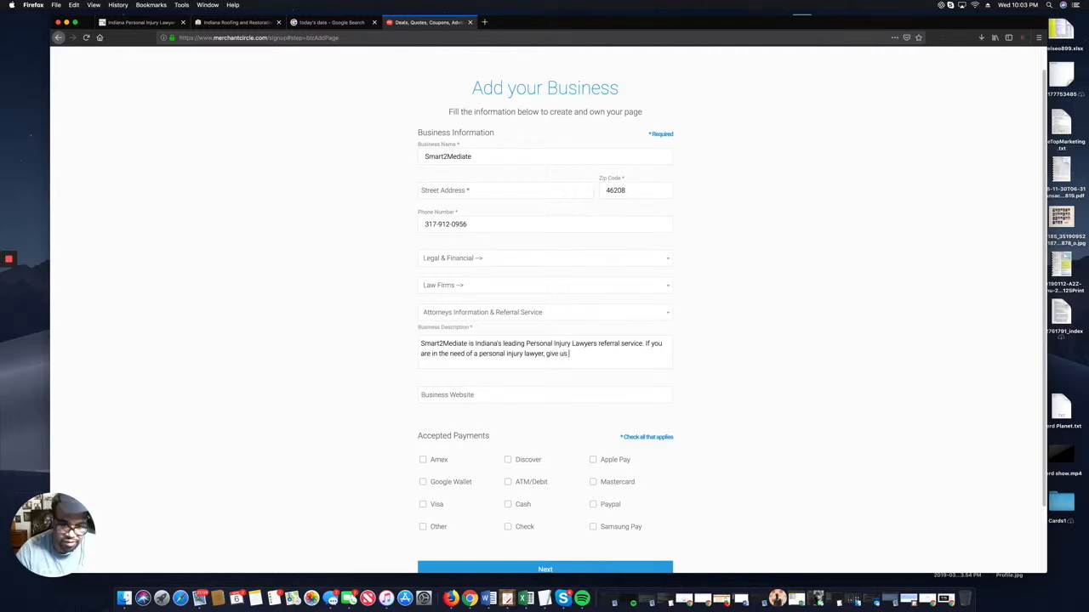
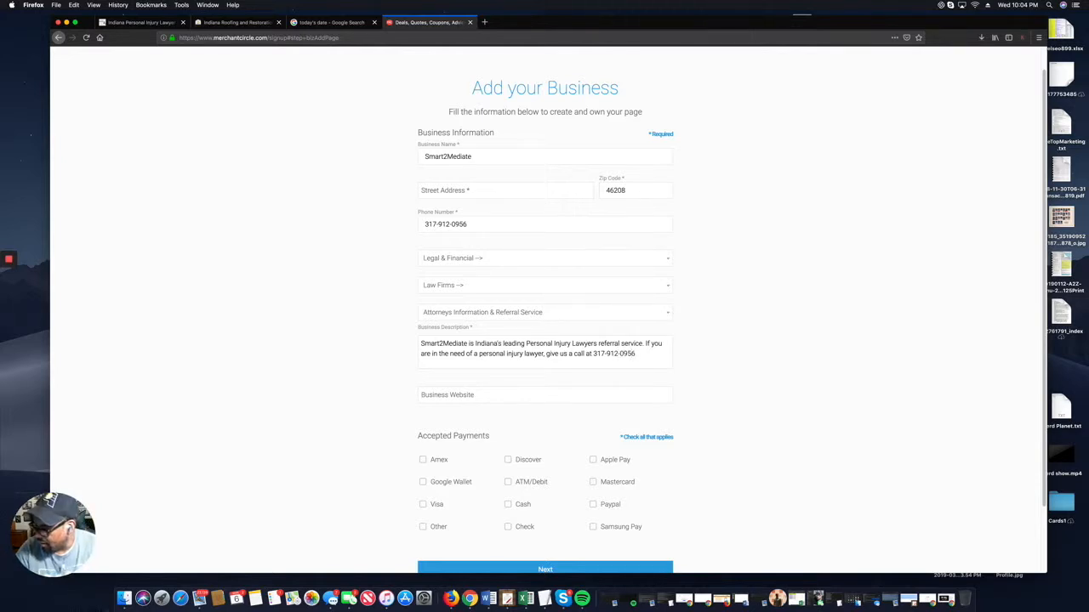
text( today!)
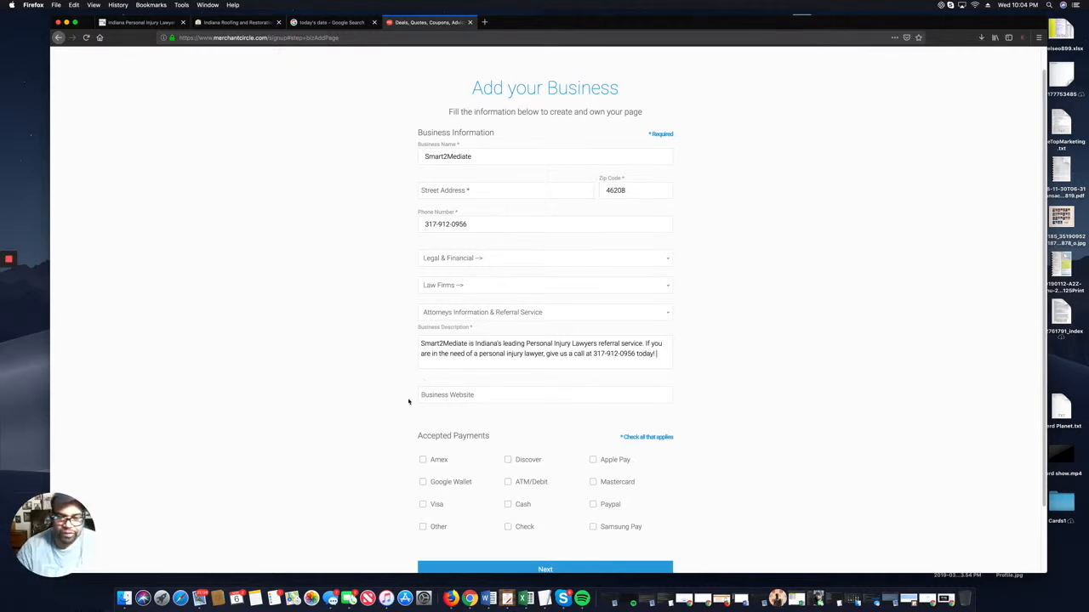
click(482, 394)
text(ht)
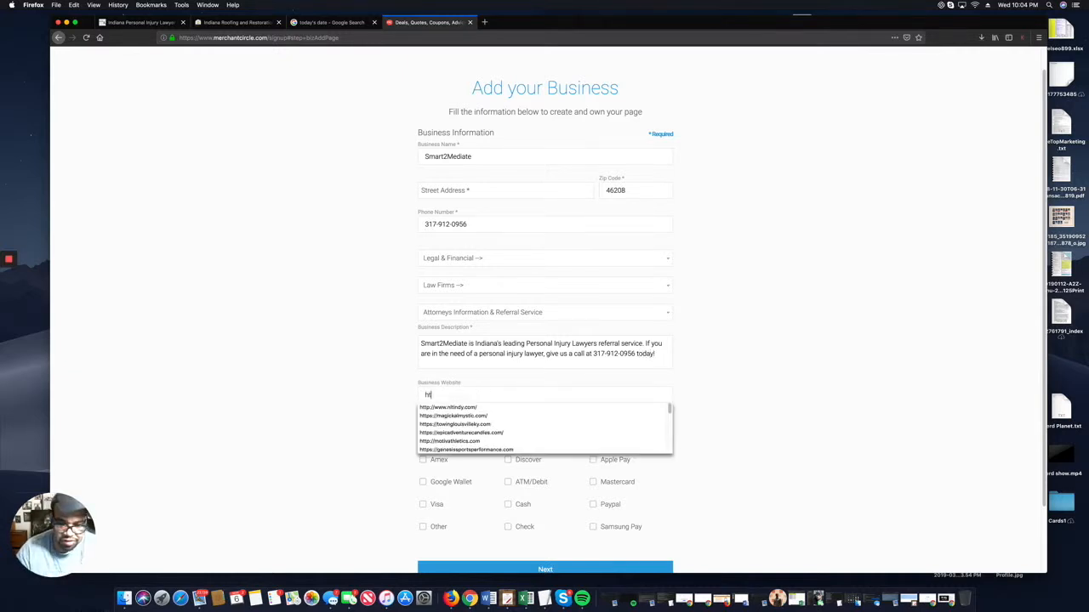
text(tps://)
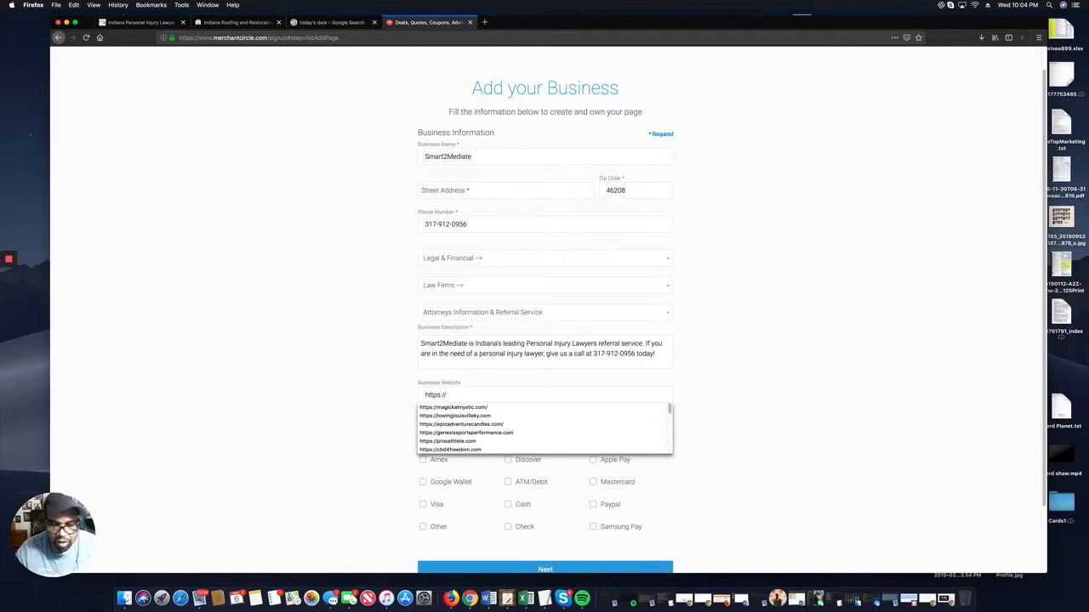
text(smarr)
text(t)
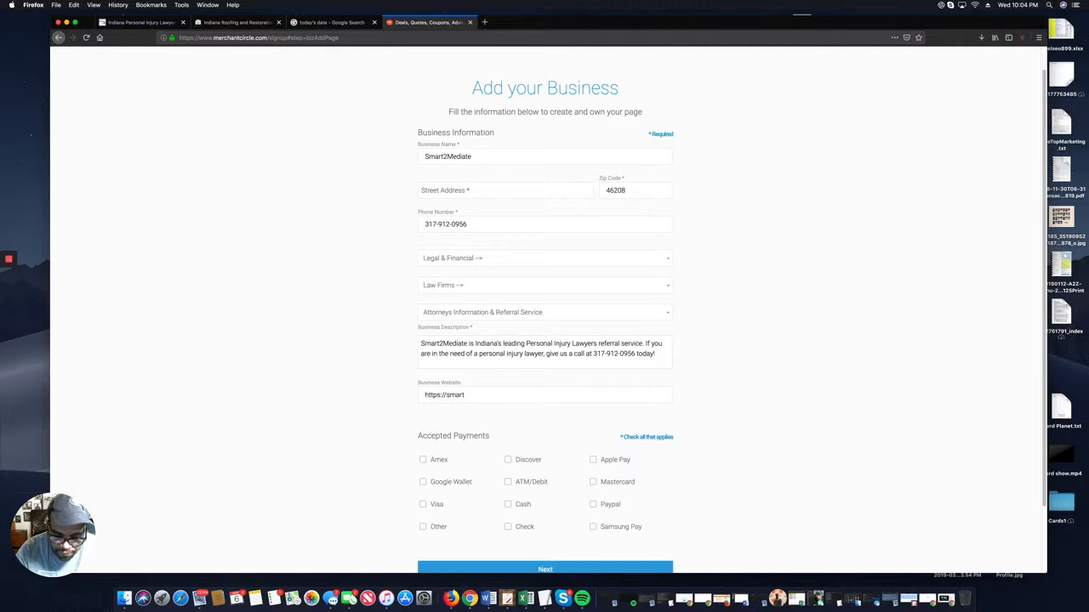
text(2med)
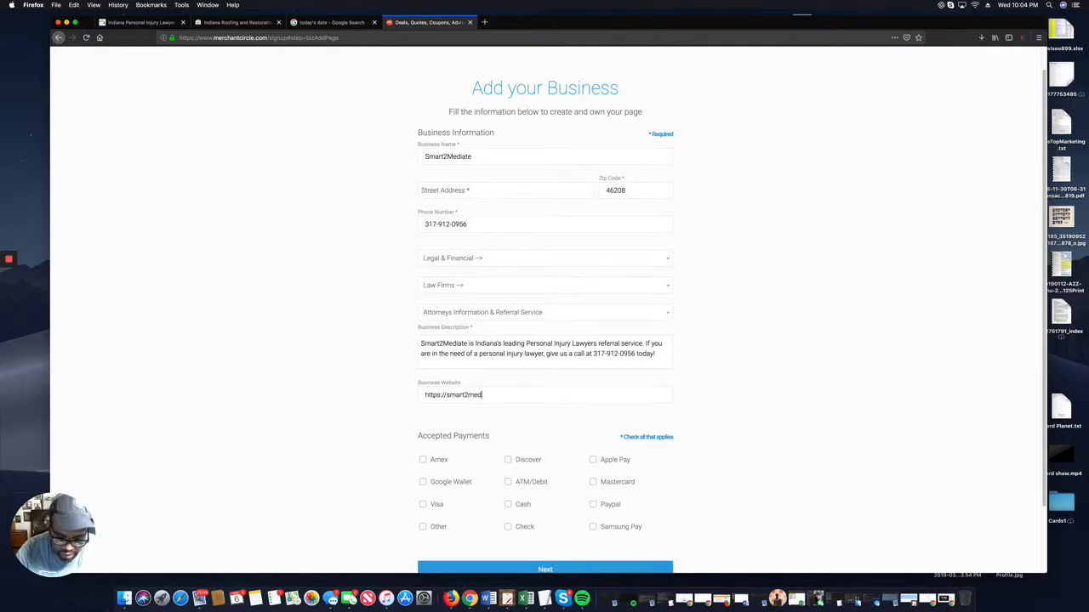
text(iate.x)
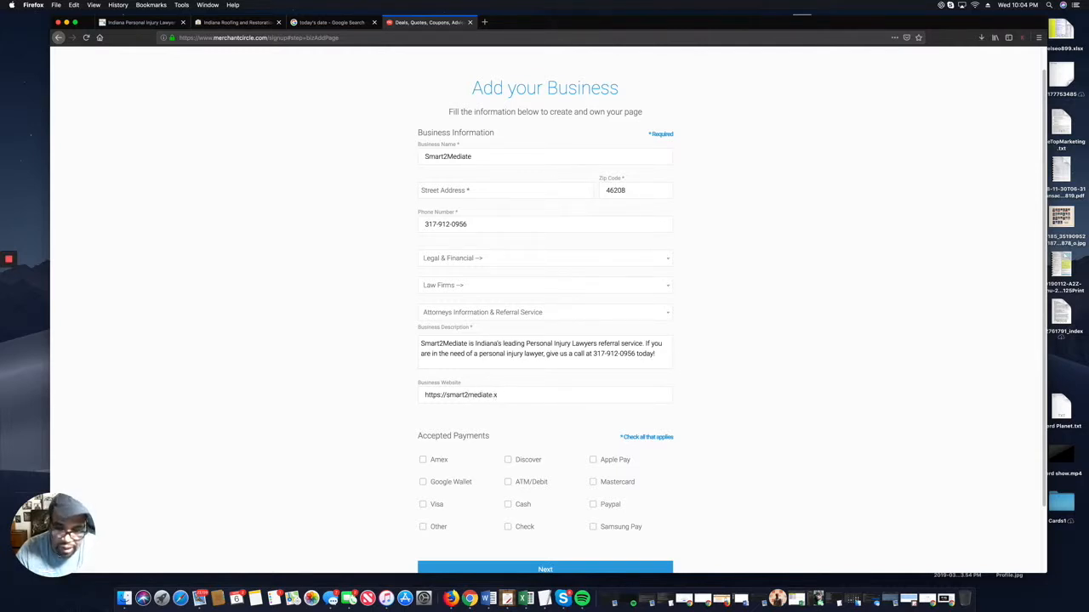
key(BackSpace)
text(com)
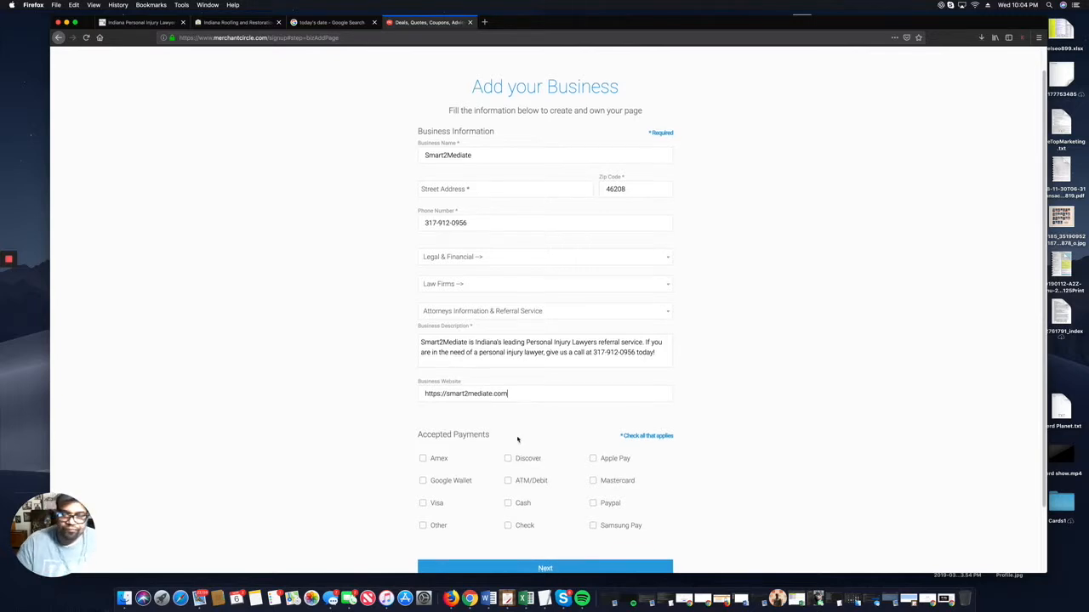
Mark Amex, Discover, Mastercard, Cash, Check and ATM/Debit as accepted payments and submit.
scroll(510, 442, down, 2)
click(422, 414)
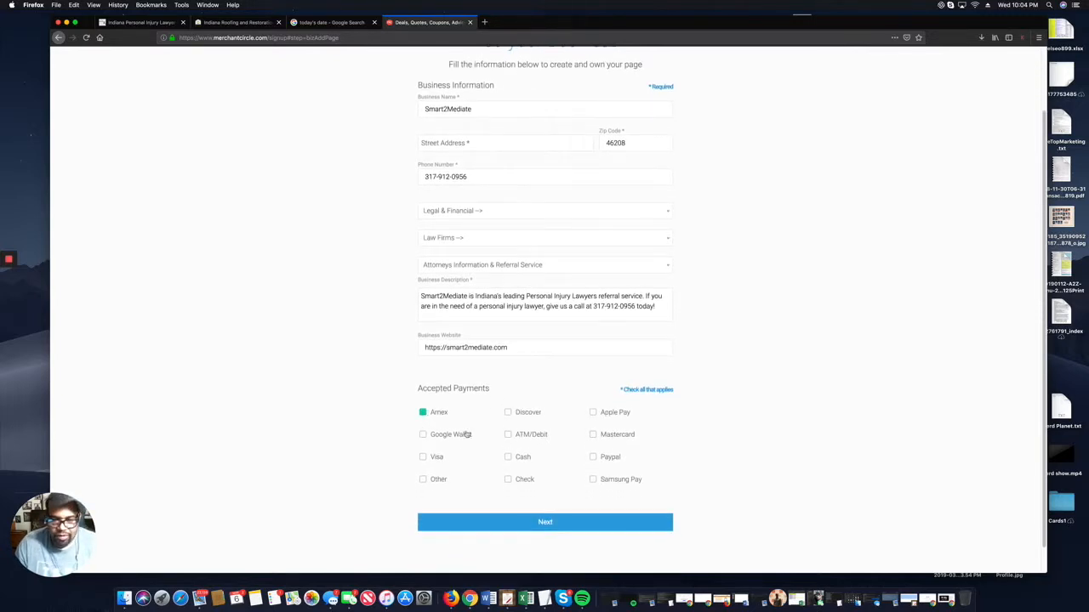
click(509, 414)
click(593, 435)
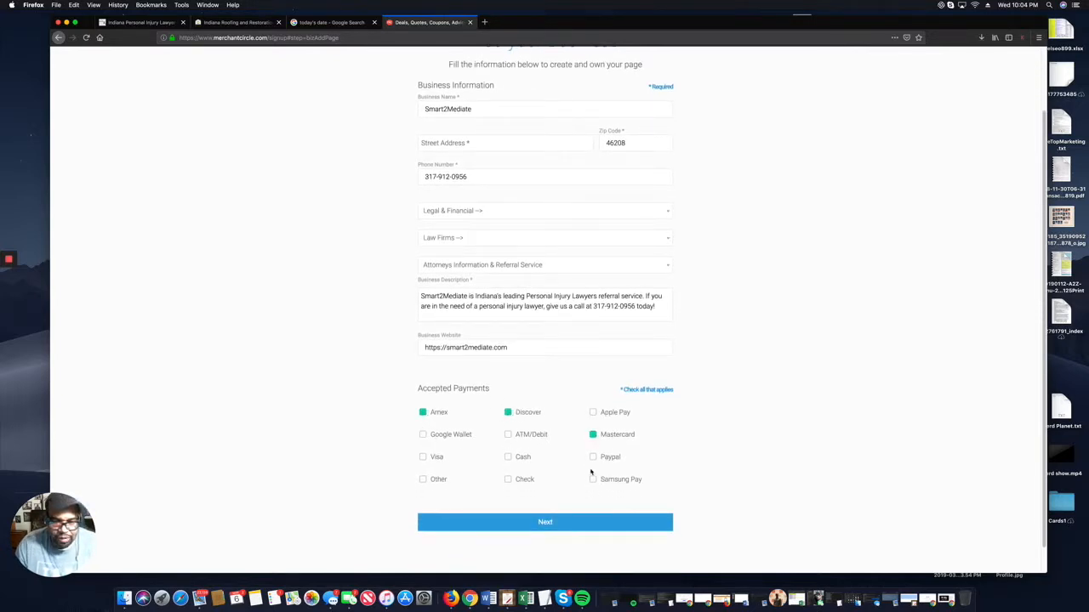
click(508, 458)
click(509, 480)
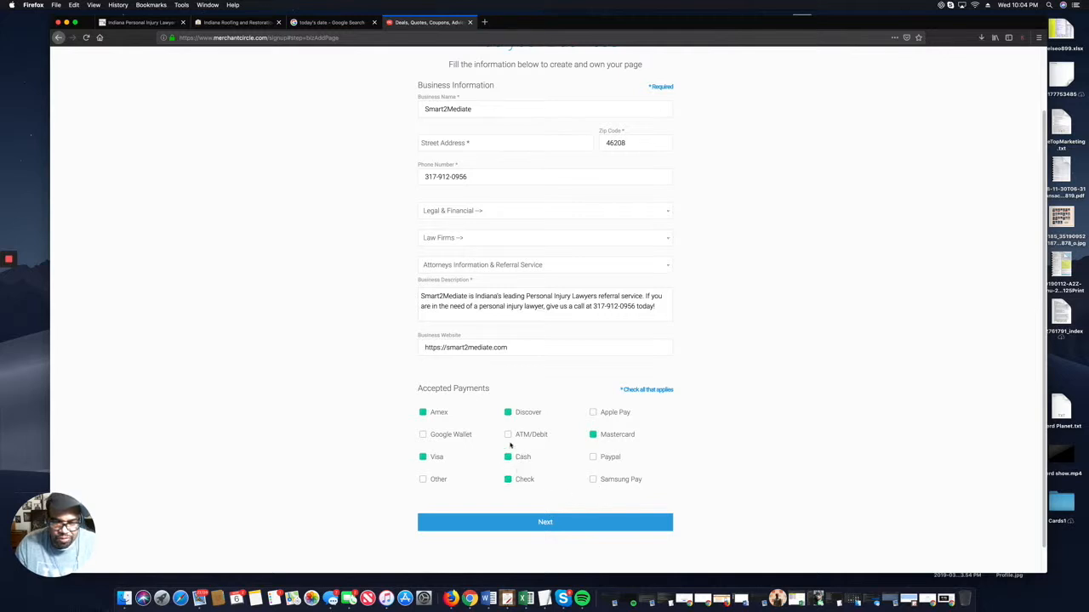
click(508, 436)
scroll(556, 519, down, 1)
click(549, 513)
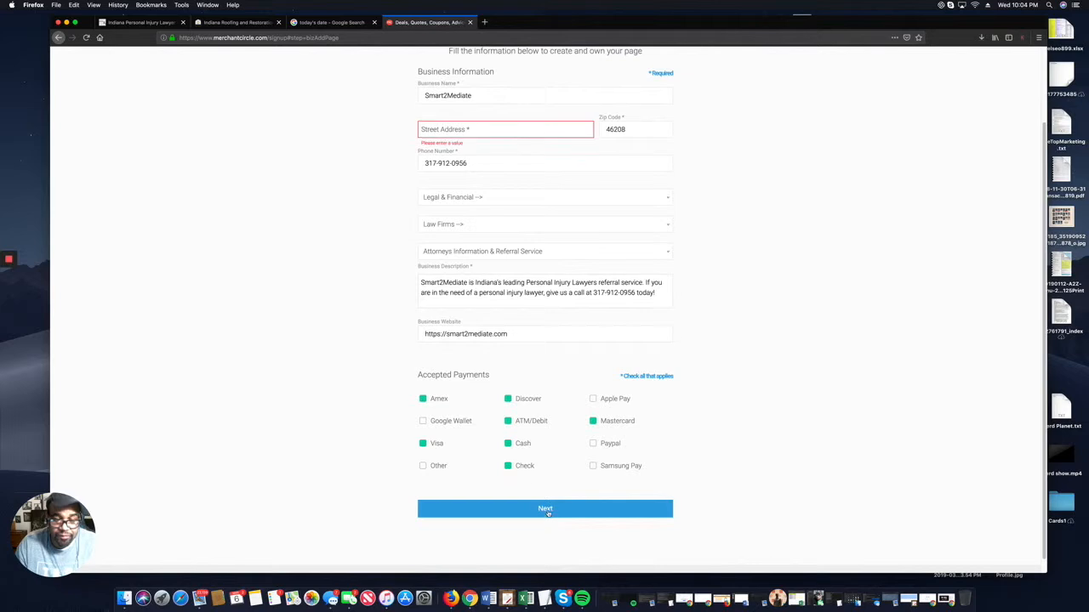
Fill in the required street address including the suite number.
scroll(510, 442, down, 1)
click(453, 118)
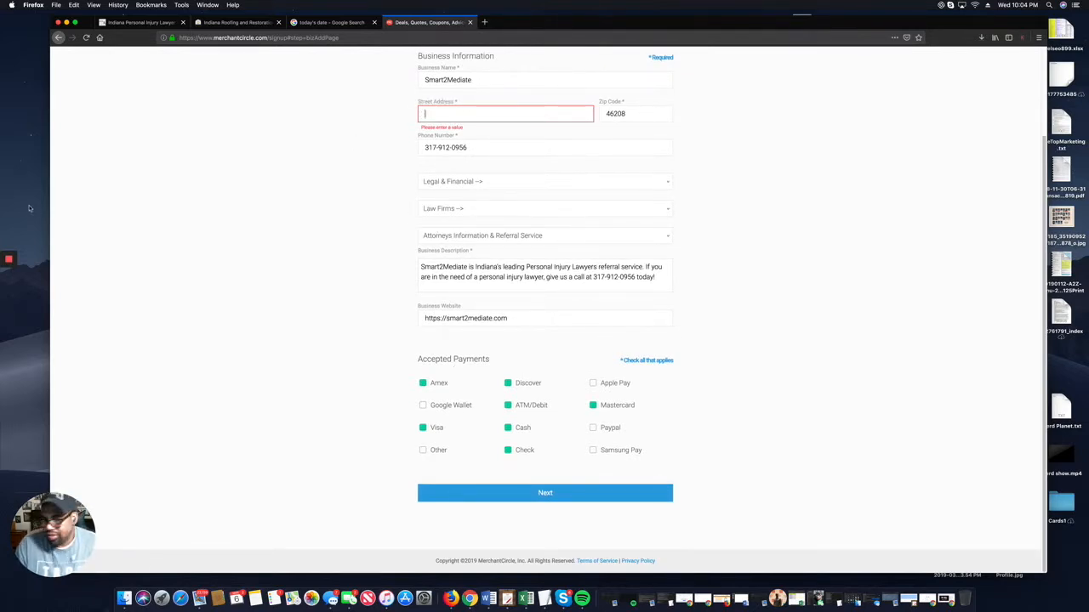
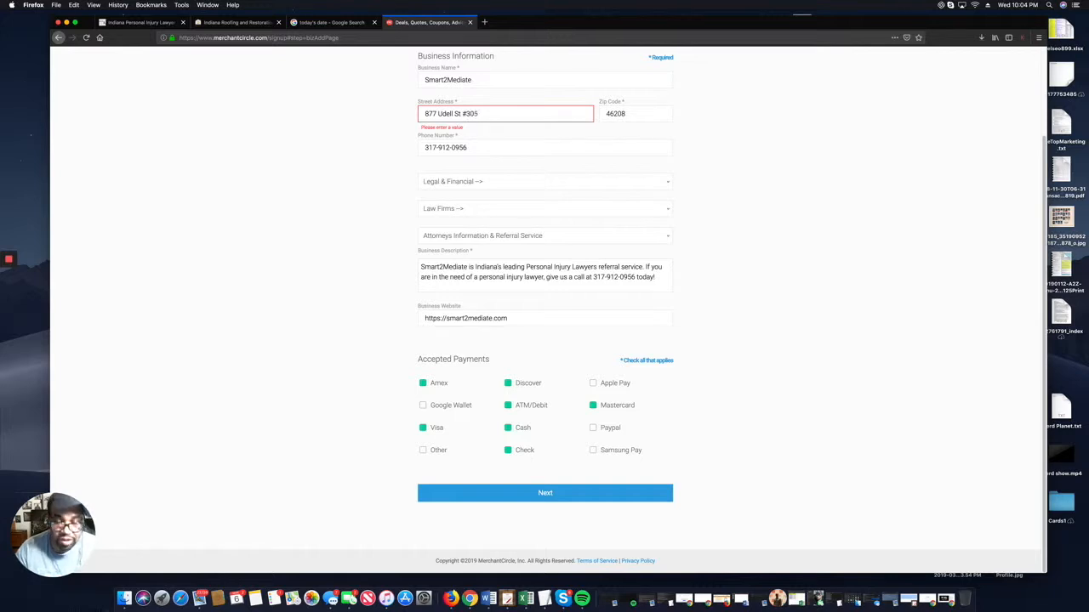
key(Tab)
key(Tab)
key(Tab)
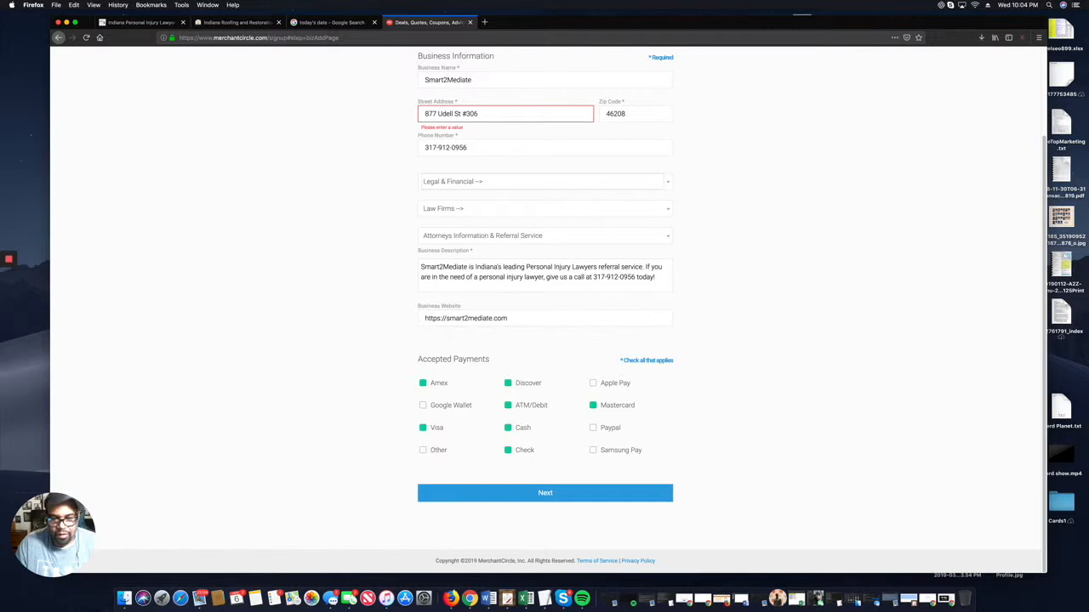
Submit the details, choose the free plan, skip the Hero Ad, and open the Smart2Mediate listing.
click(573, 495)
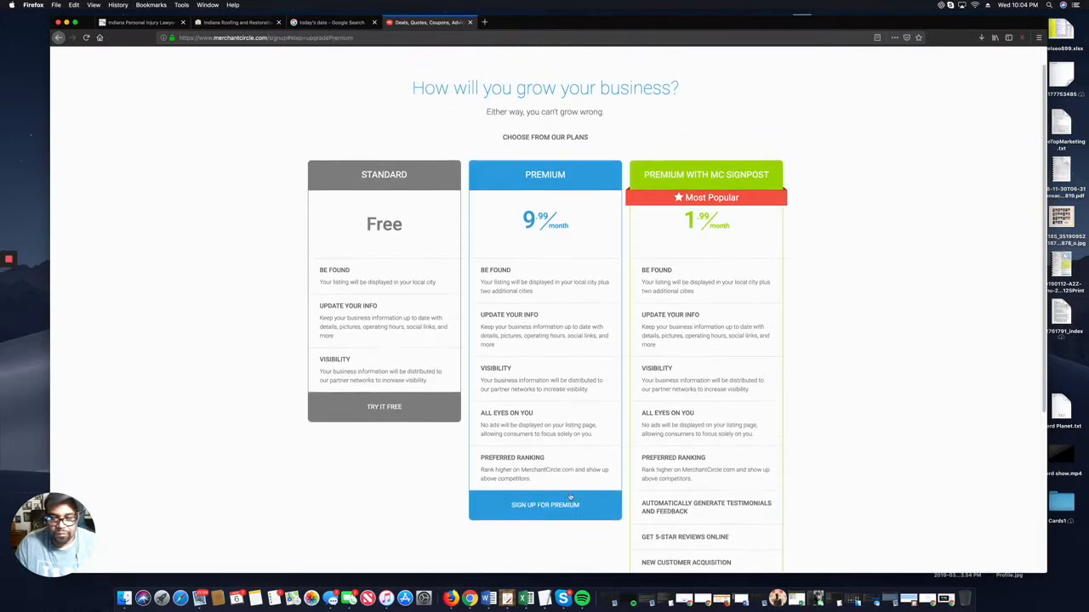
click(399, 414)
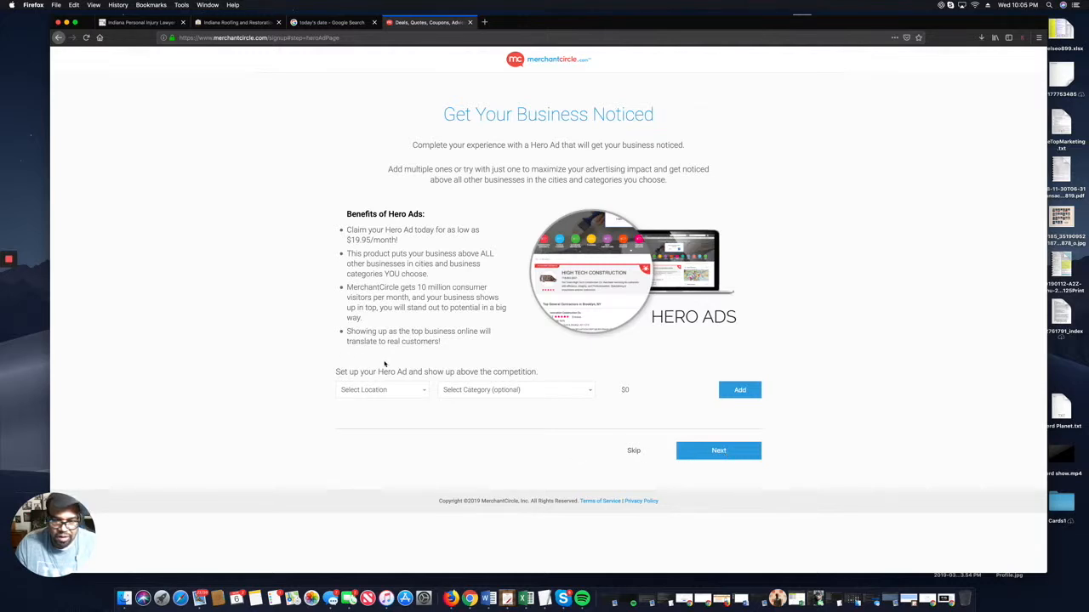
click(632, 450)
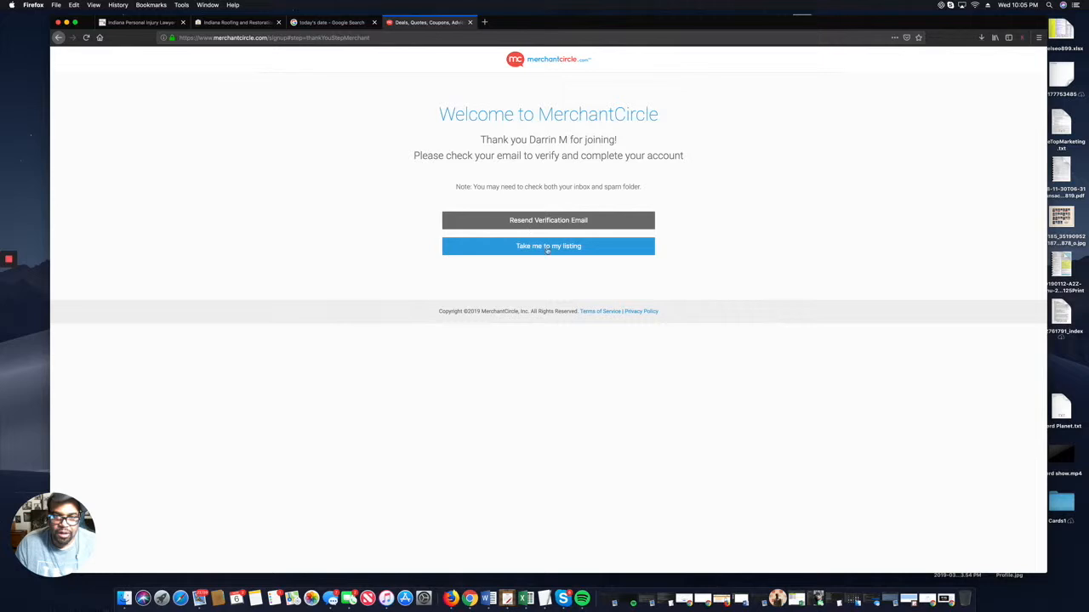
click(547, 249)
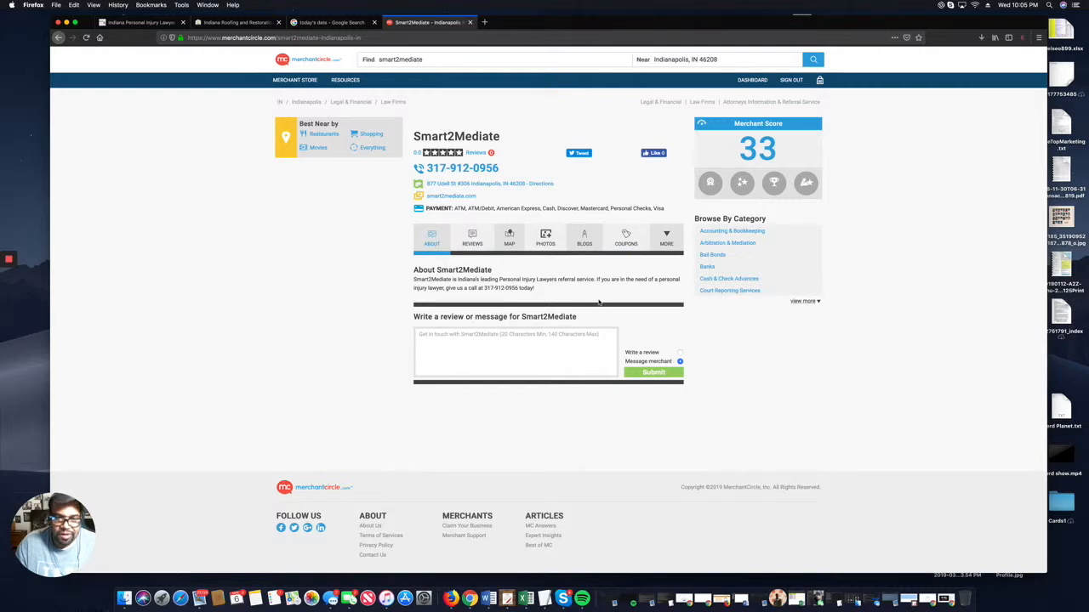
Look through the listing's extra sections, then return to its About section.
click(672, 241)
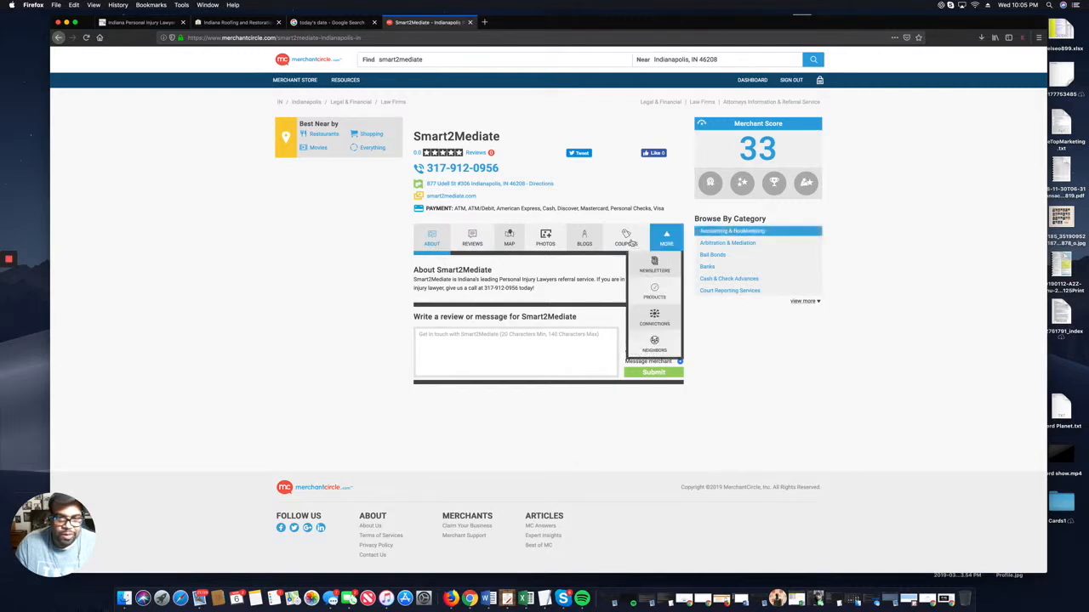
click(433, 237)
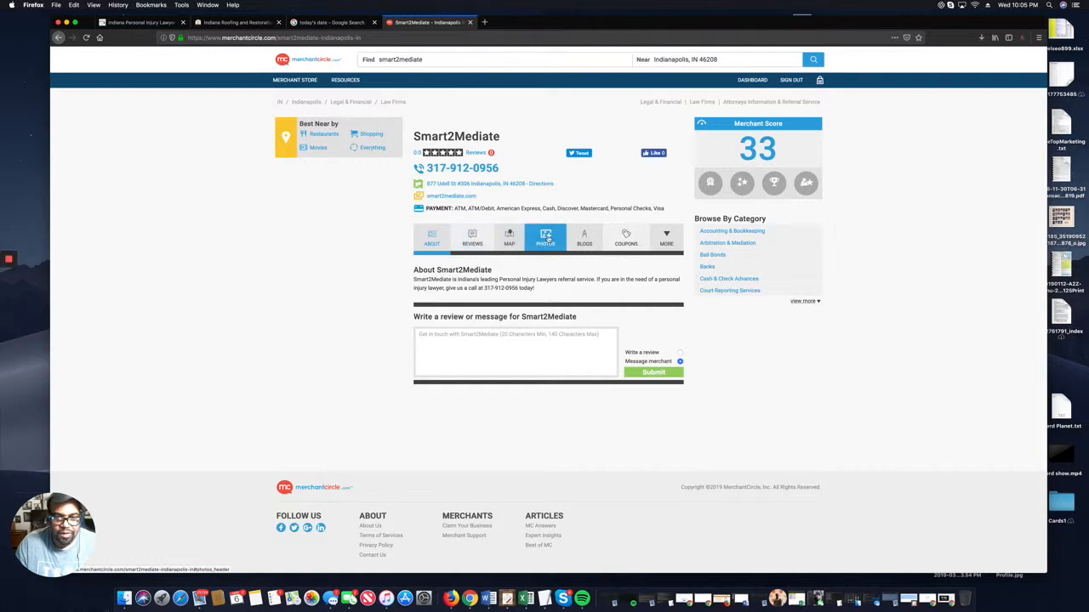
mouse_move(676, 237)
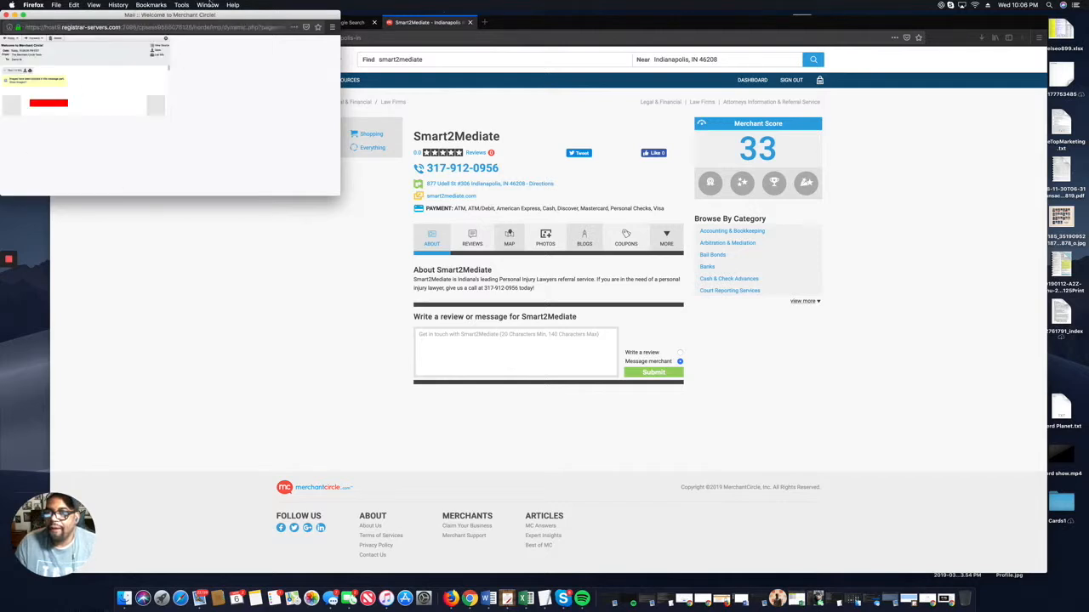
Center and maximize the welcome email, read through it, then switch back to the MerchantCircle dashboard.
drag(215, 16, 499, 141)
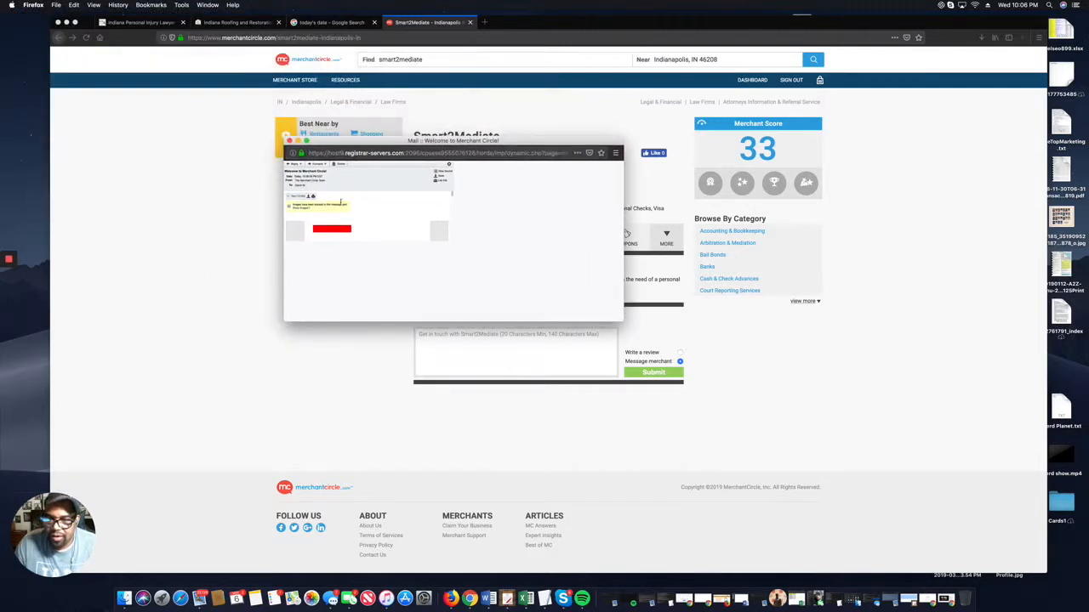
scroll(364, 238, down, 2)
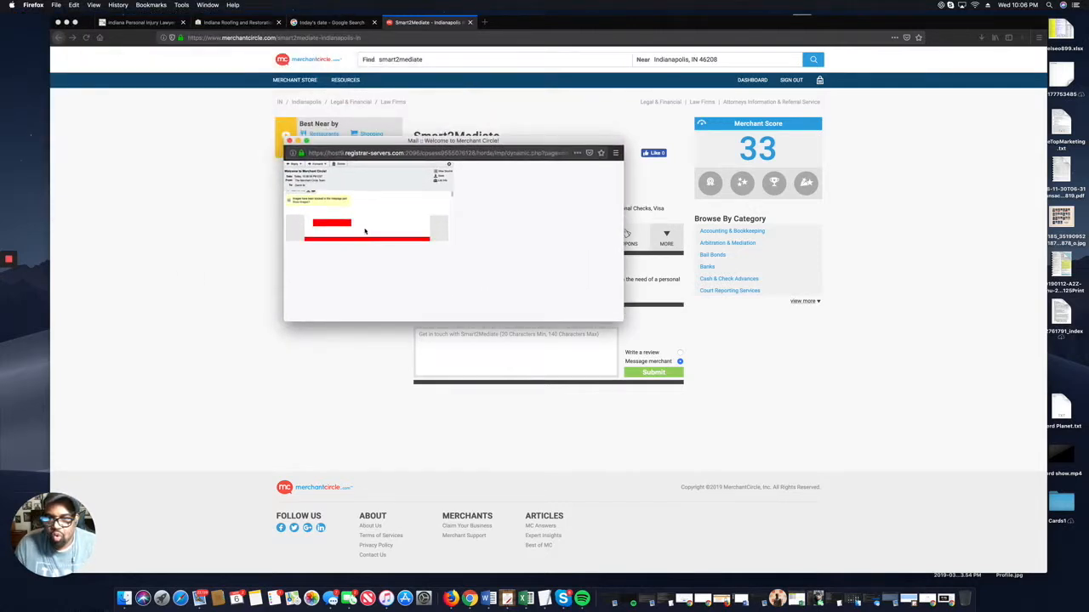
scroll(366, 231, down, 3)
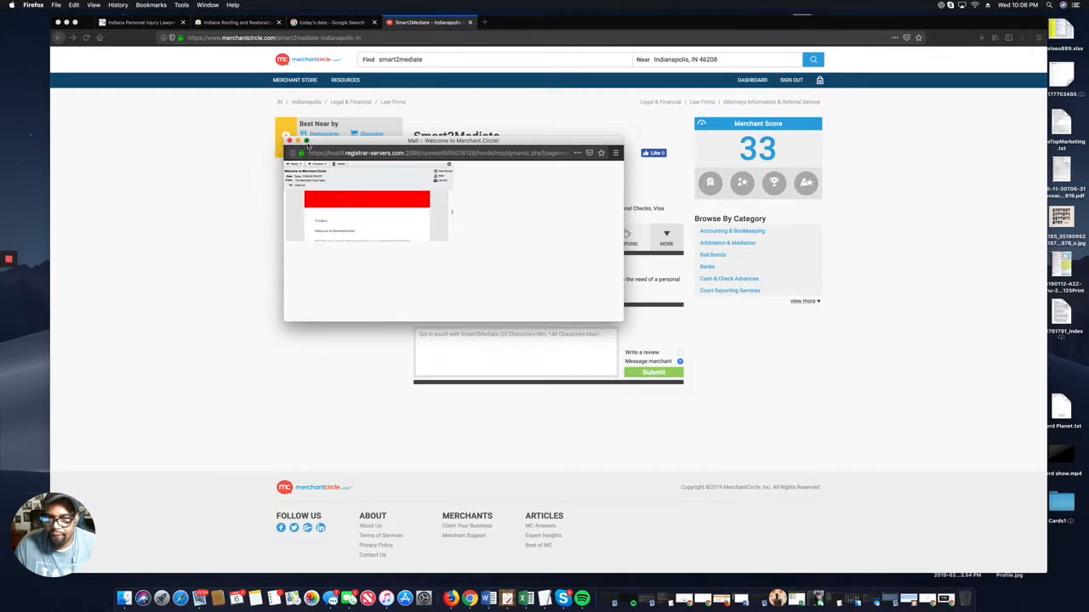
click(307, 141)
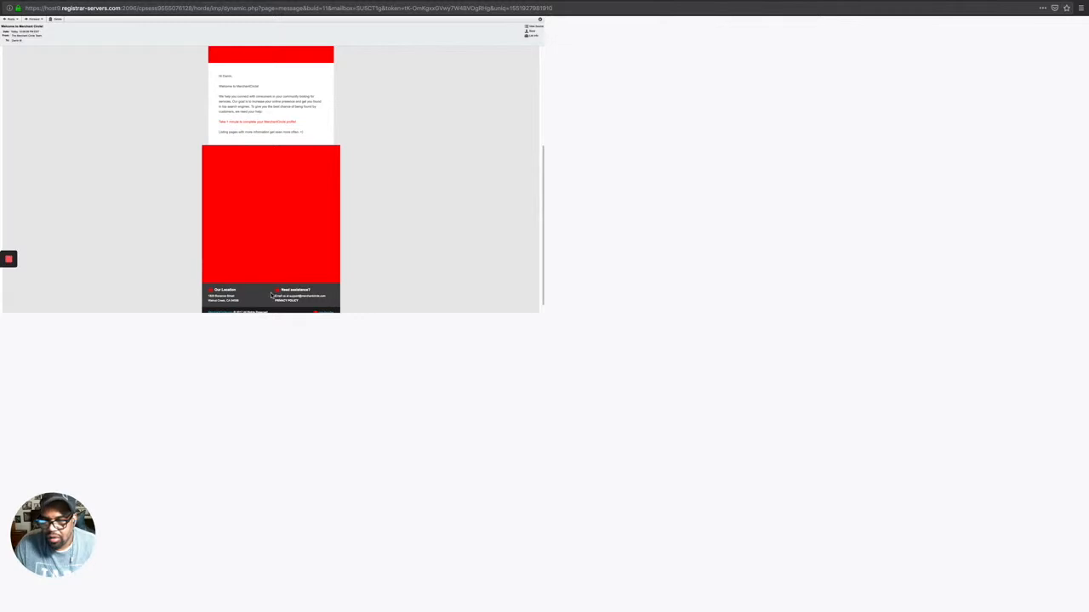
scroll(272, 288, down, 1)
scroll(284, 297, up, 5)
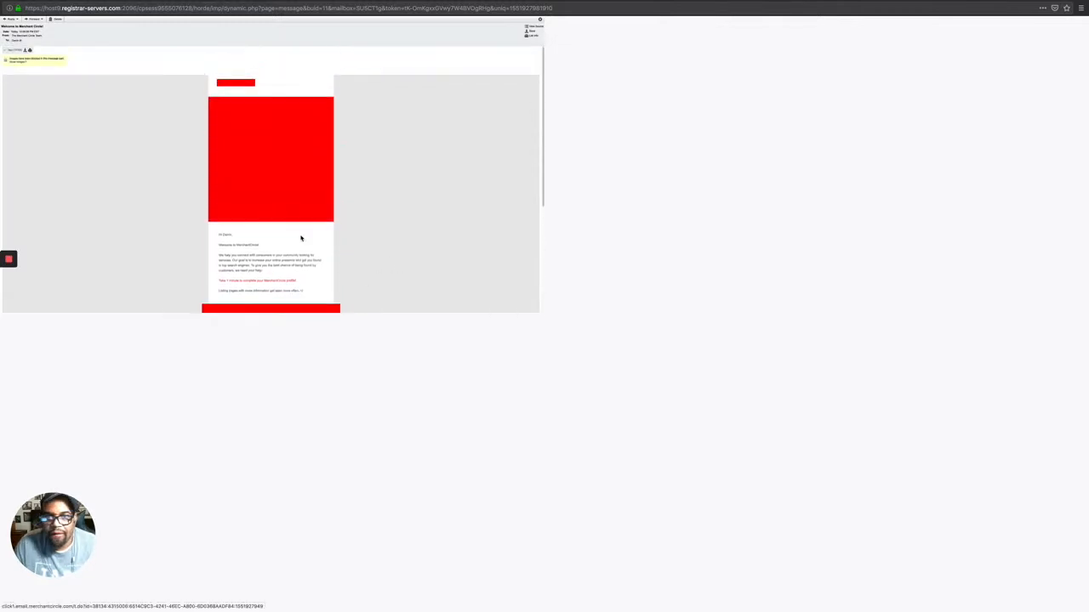
scroll(274, 287, down, 1)
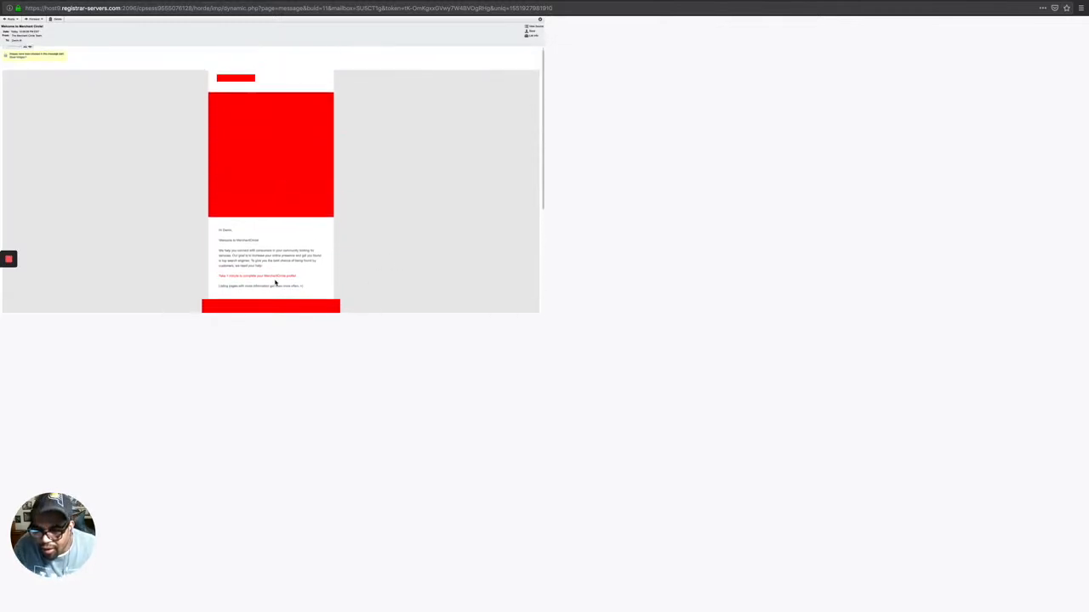
scroll(309, 283, down, 5)
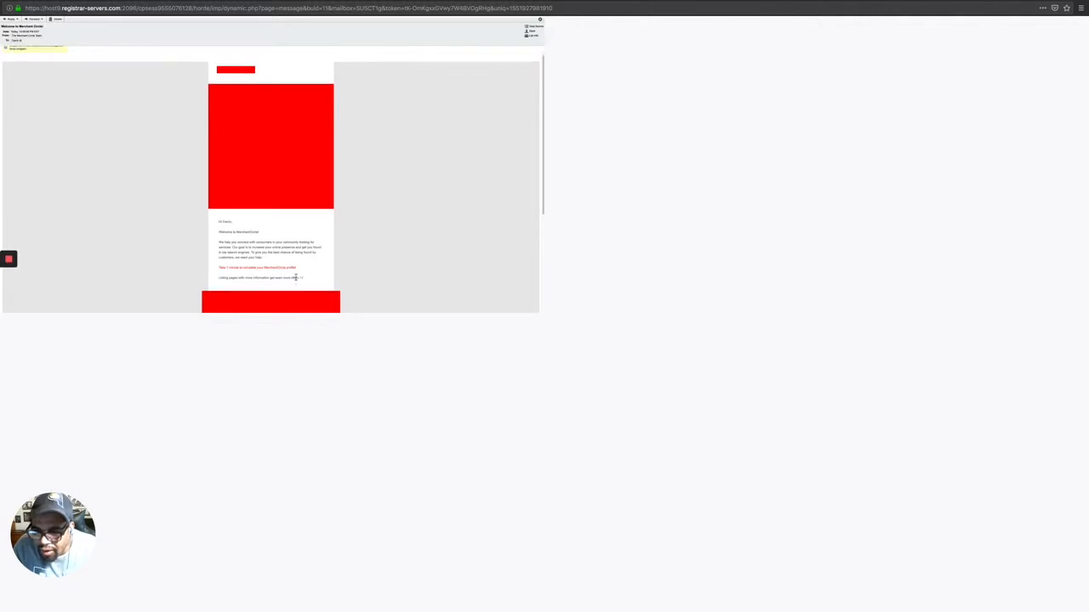
scroll(294, 263, down, 2)
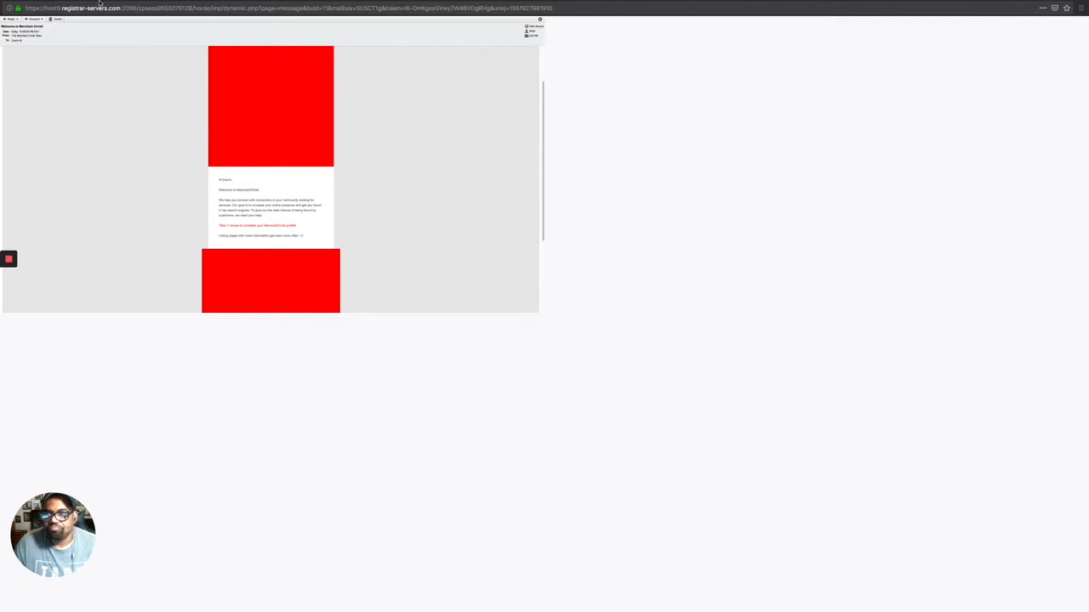
key(ctrl+Right)
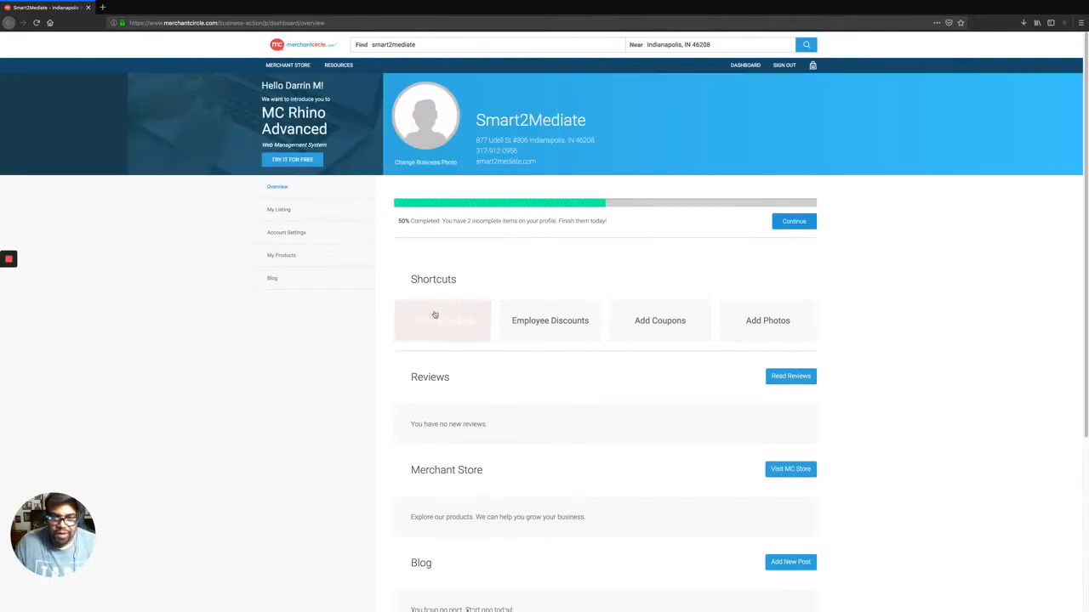
Add a new blog post titled 'Smart2Mediate' and place the cursor in its Content box.
scroll(567, 280, down, 2)
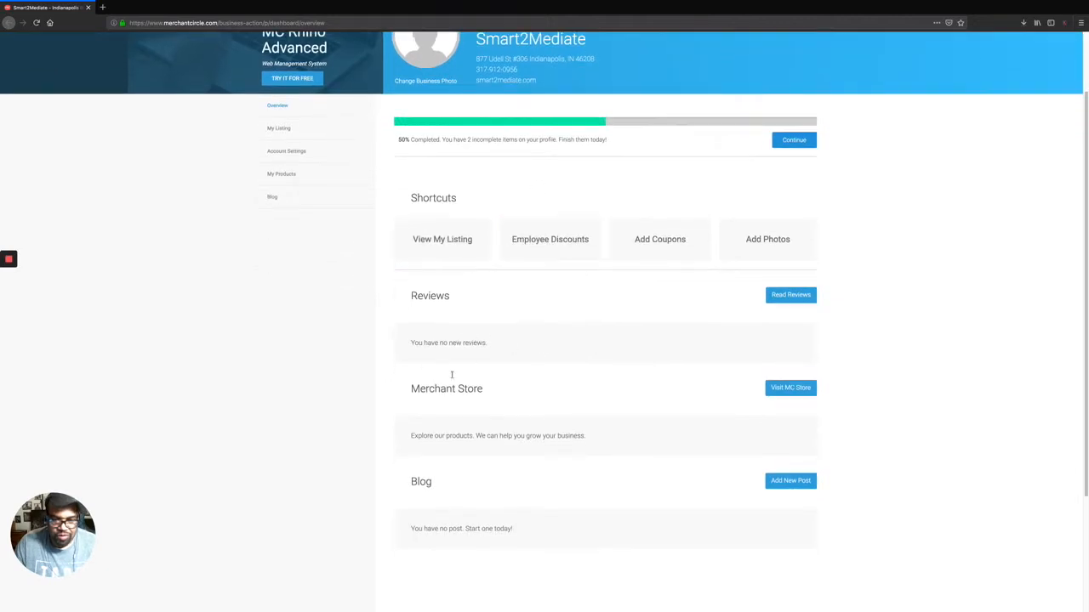
scroll(542, 442, down, 2)
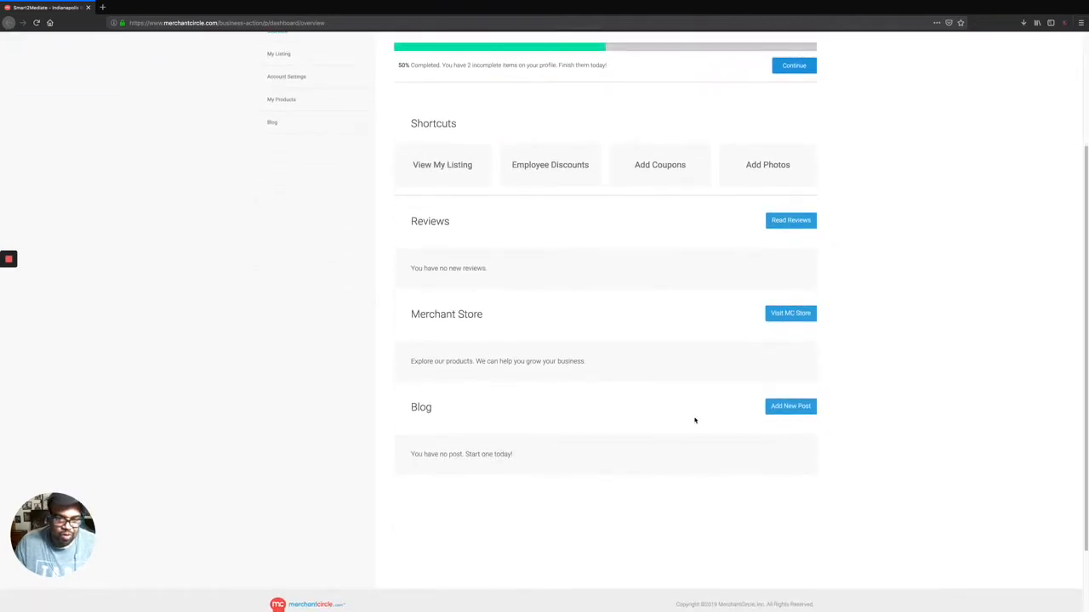
click(787, 408)
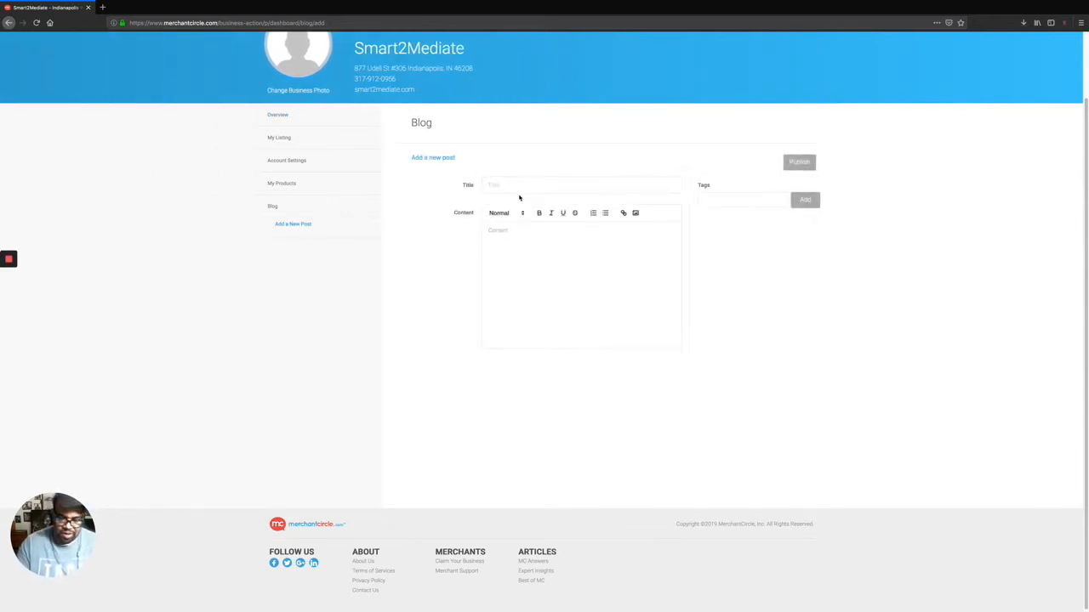
text(Smart)
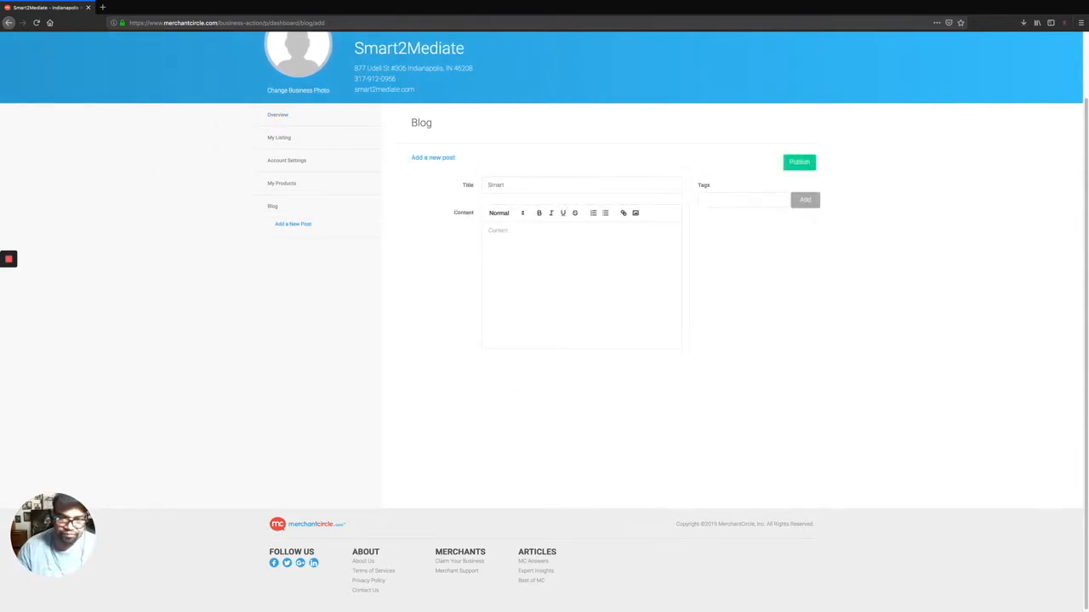
text(2Mediate)
key(Tab)
key(Tab)
key(Tab)
key(Tab)
key(Tab)
key(Tab)
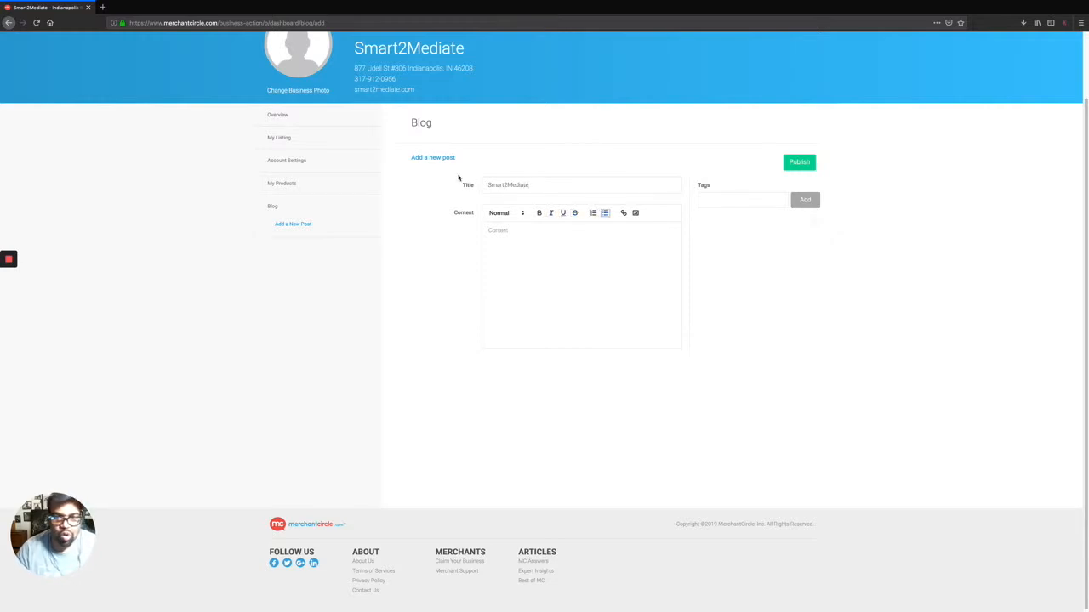
click(512, 229)
Type the body 'Need an Indianapolis Personal Injury lawyer? Check out the expert lawyers at Smart2Mediate, they are truly fantastic.', fixing a typo.
text(Need a P)
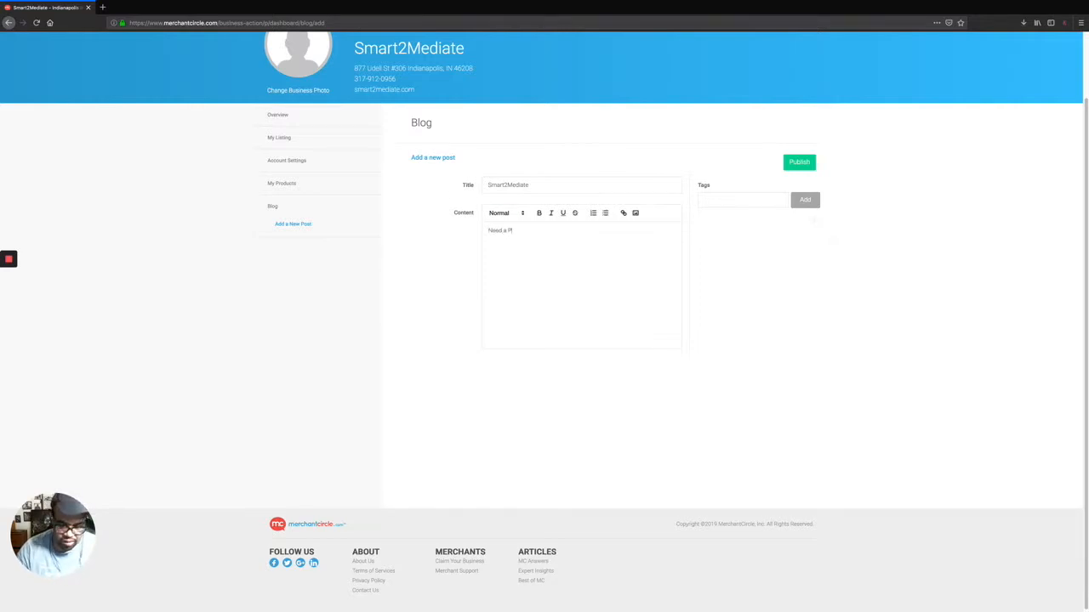
key(BackSpace)
key(BackSpace)
text(n Indianapolis)
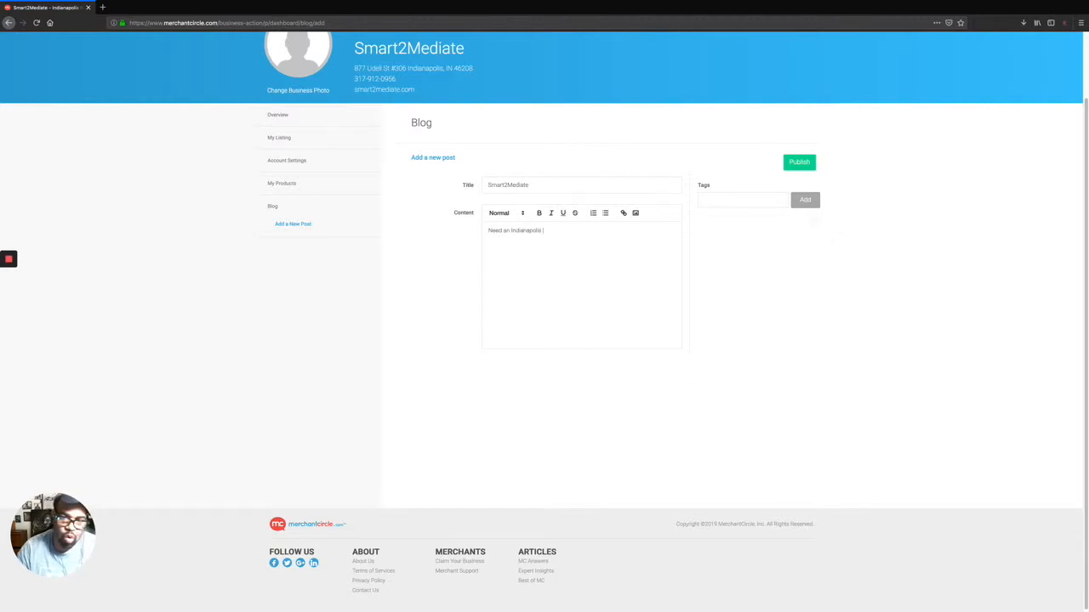
text( Personal Injury lawyer?)
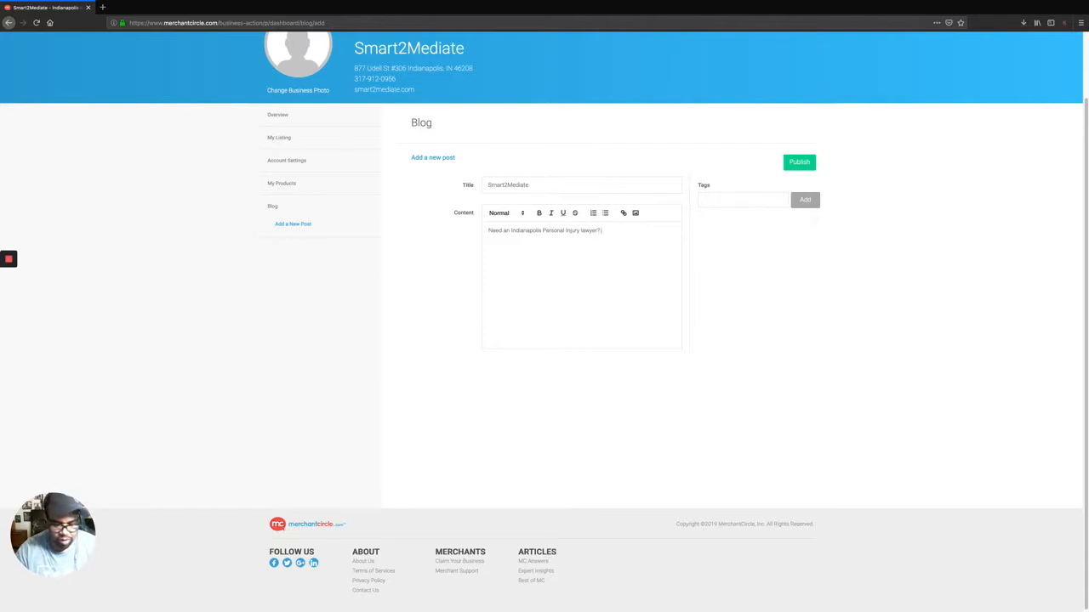
text(Check)
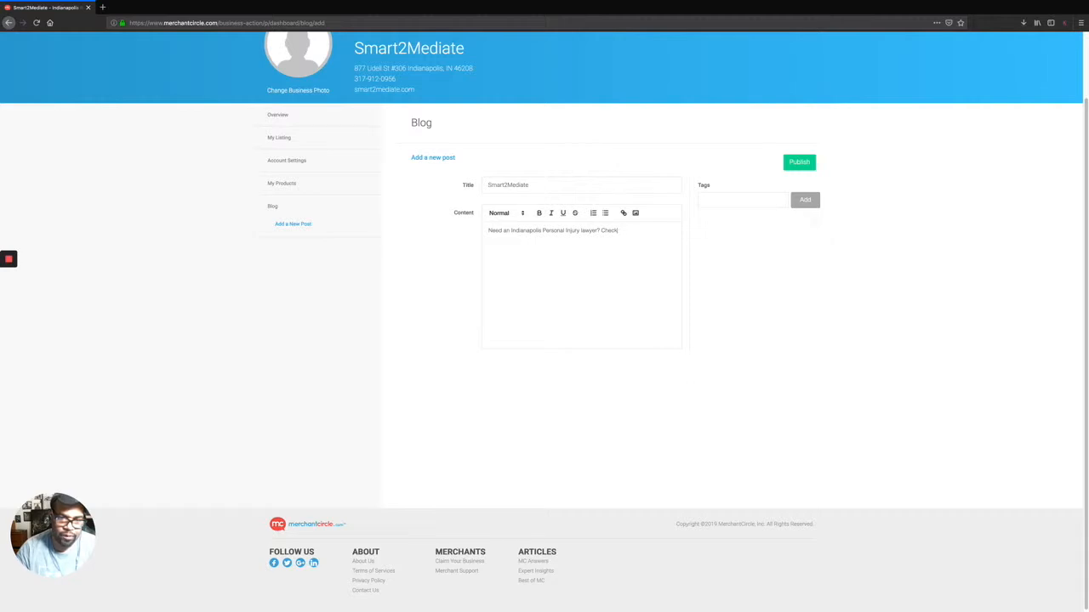
text(ut the expert lawye)
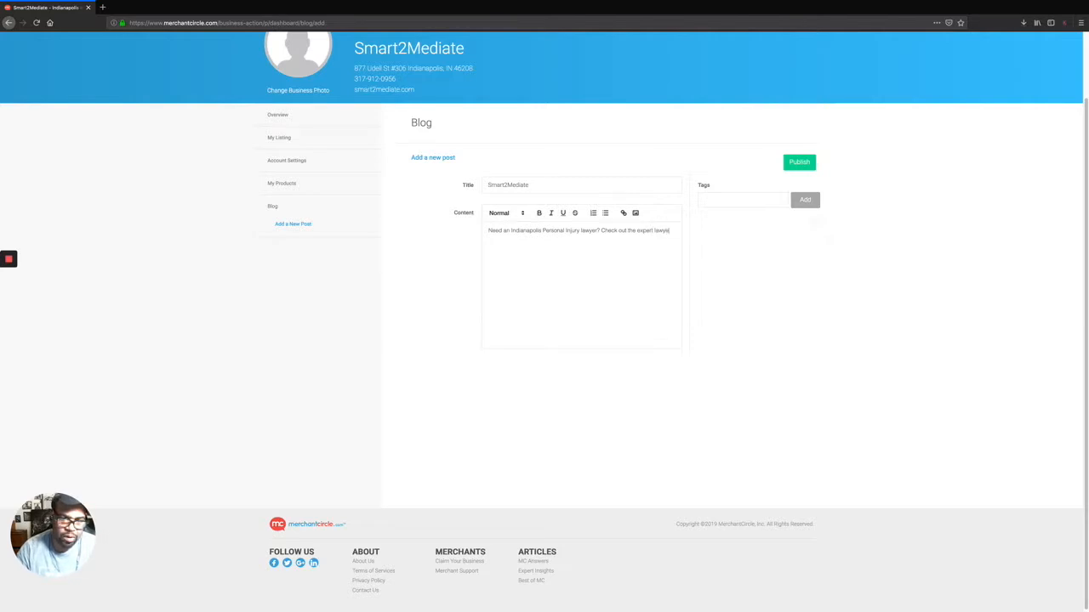
text(sat)
key(BackSpace)
key(BackSpace)
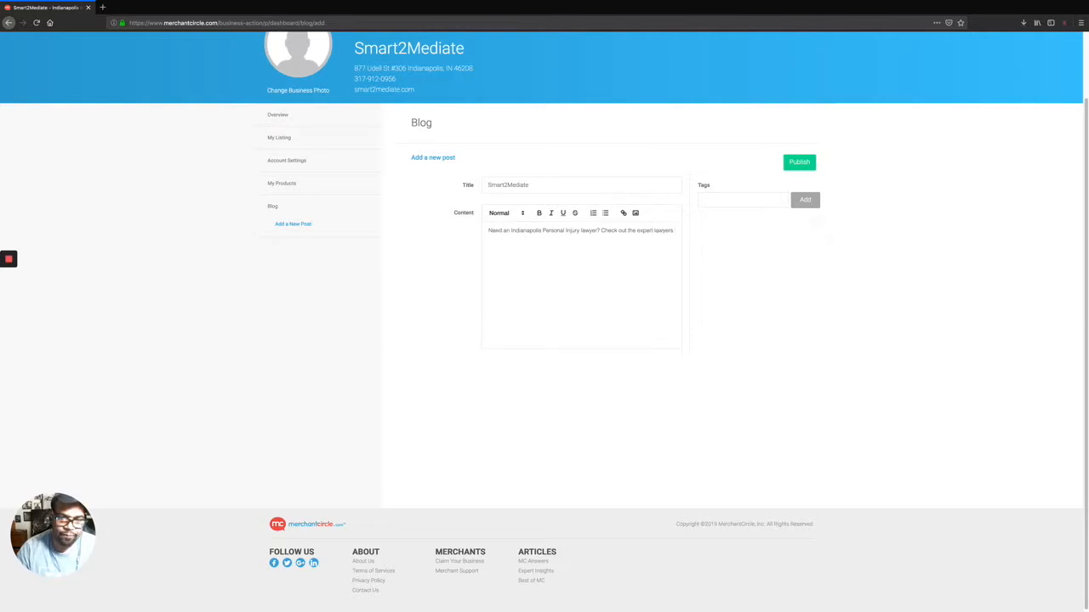
text(at S)
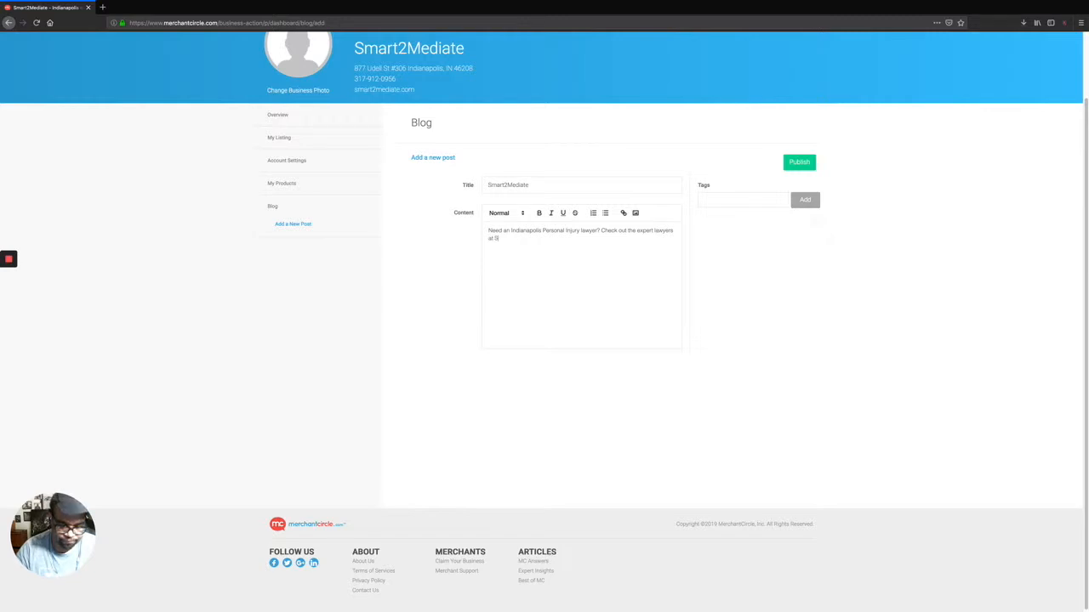
text(mart2Mediate, the)
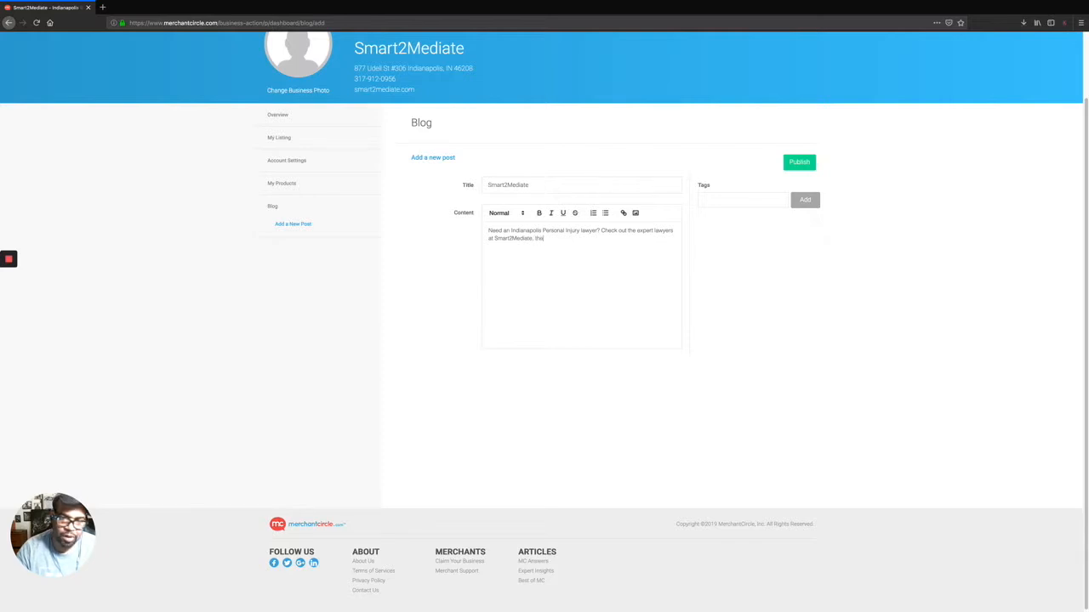
text(y are truly fantastic.)
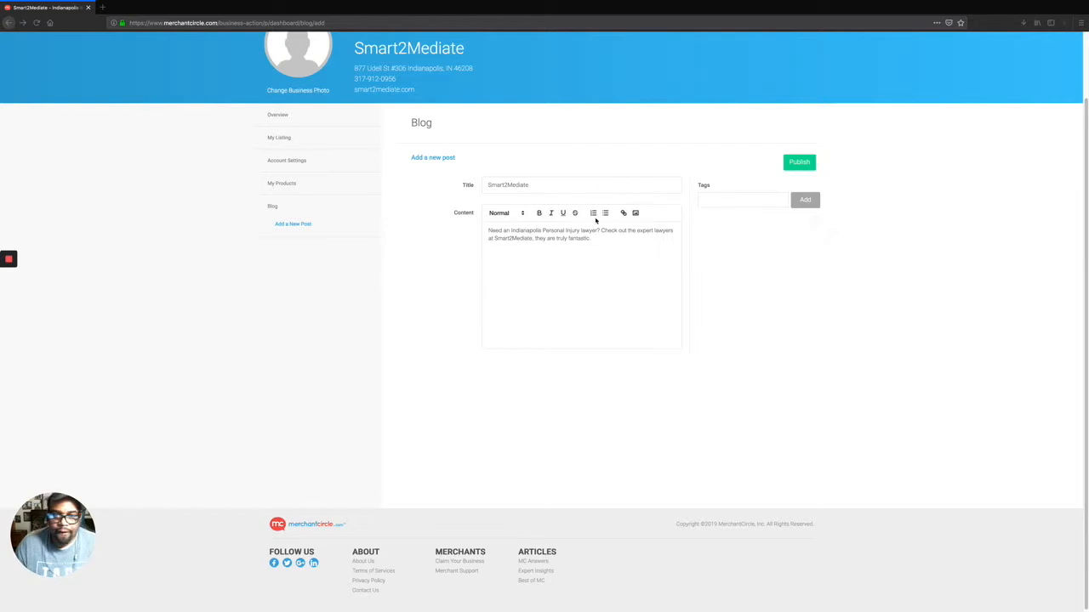
Link the phrase 'Indianapolis Personal Injury lawyer' to the pasted personal injury attorney page address.
drag(512, 230, 598, 231)
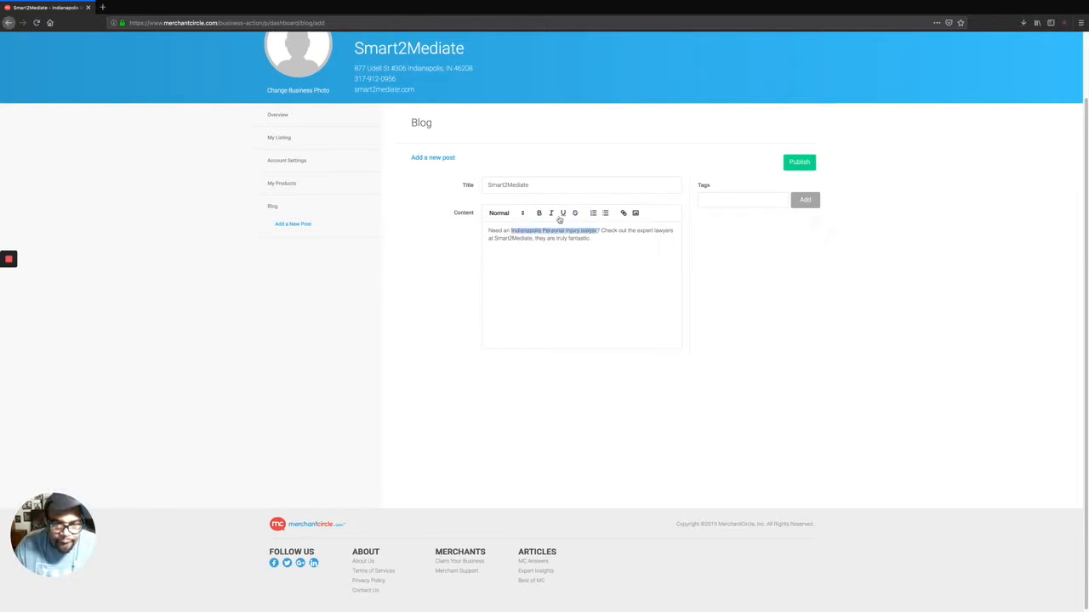
click(626, 214)
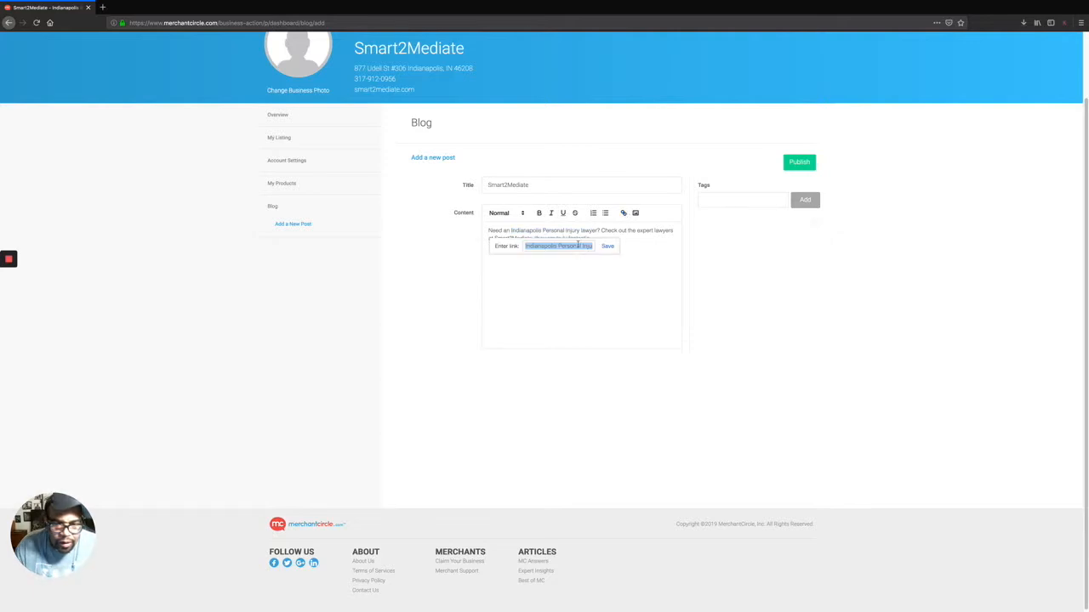
right_click(579, 244)
click(607, 276)
click(607, 247)
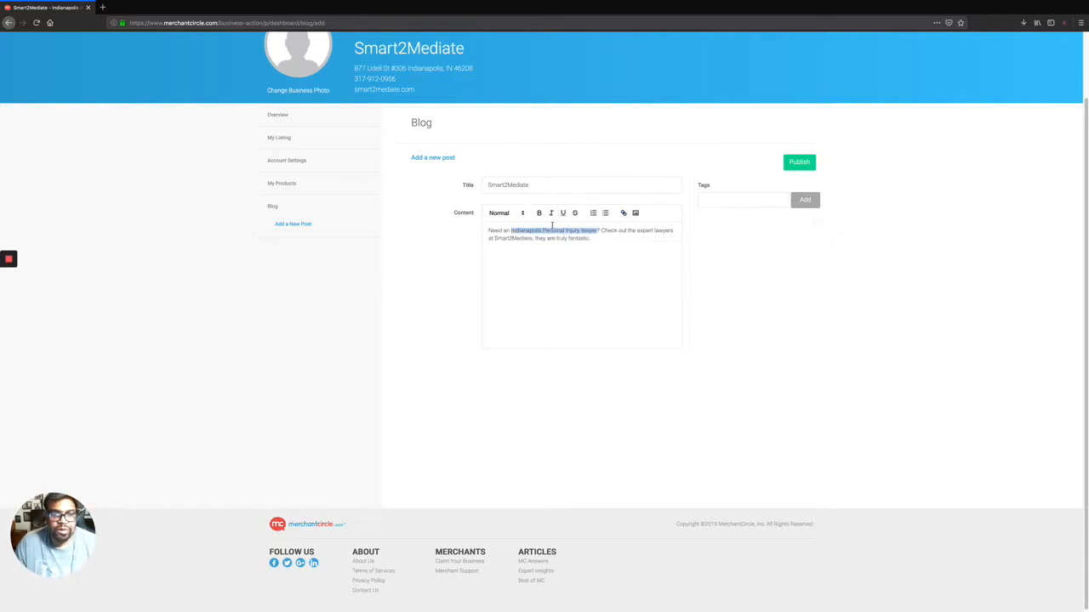
click(601, 248)
Reapply the attorney page link to that phrase and publish the post.
drag(509, 230, 598, 235)
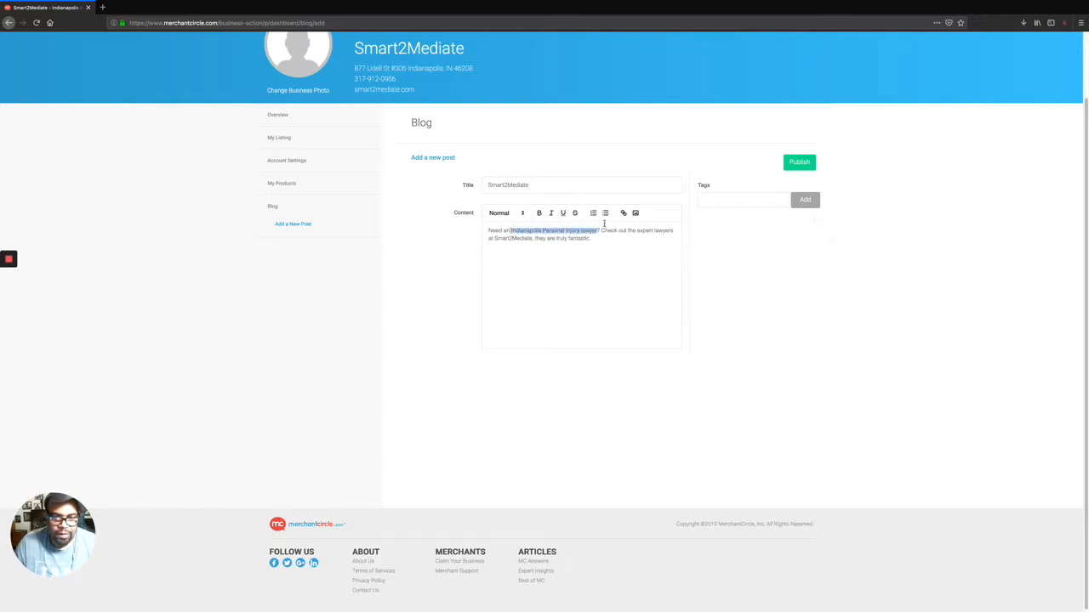
click(622, 213)
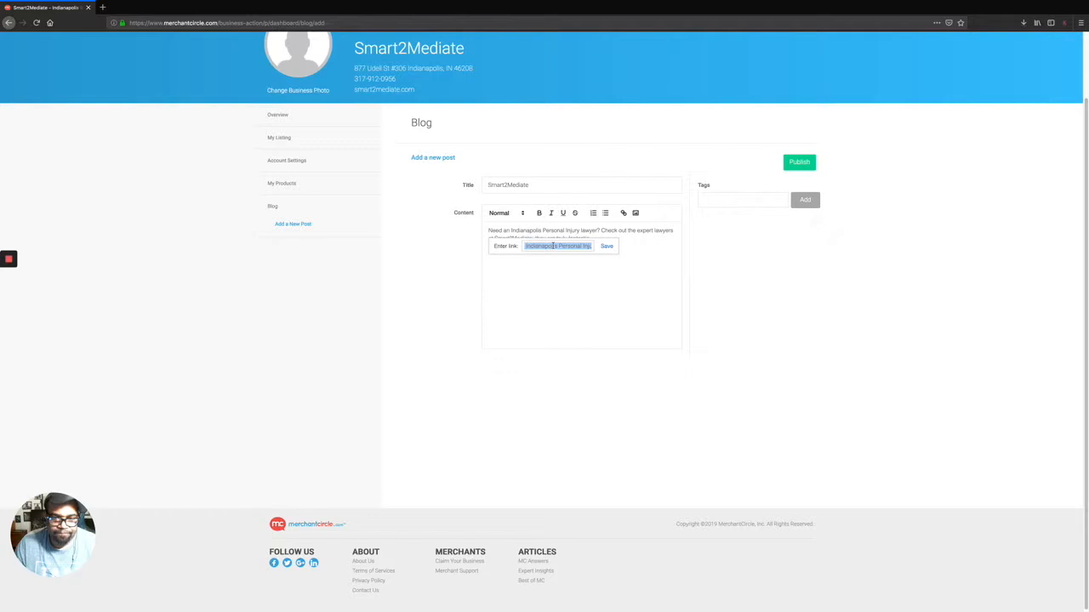
key(super+v)
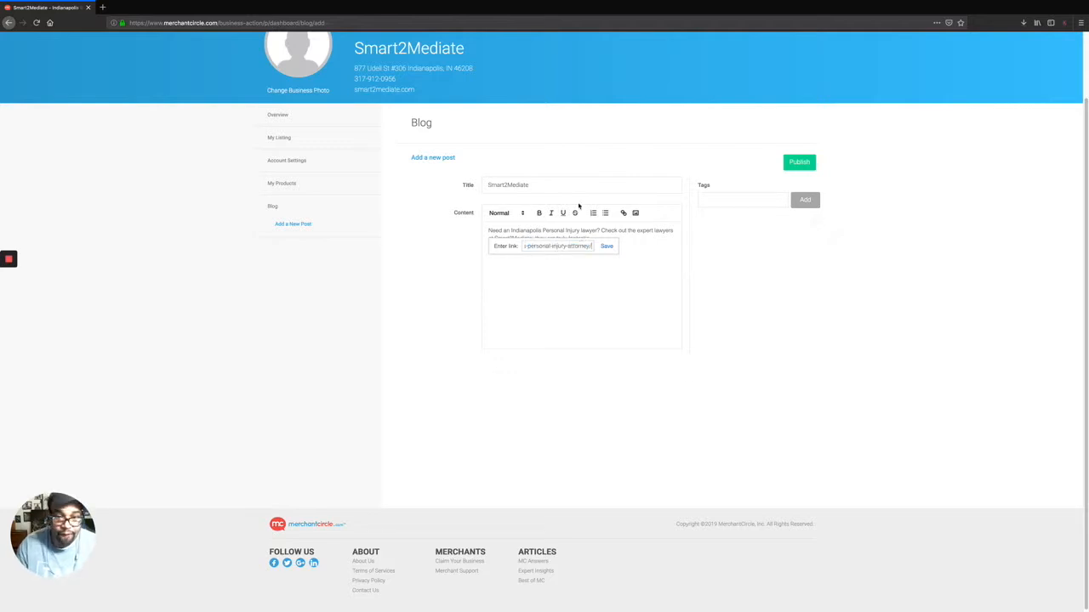
key(Return)
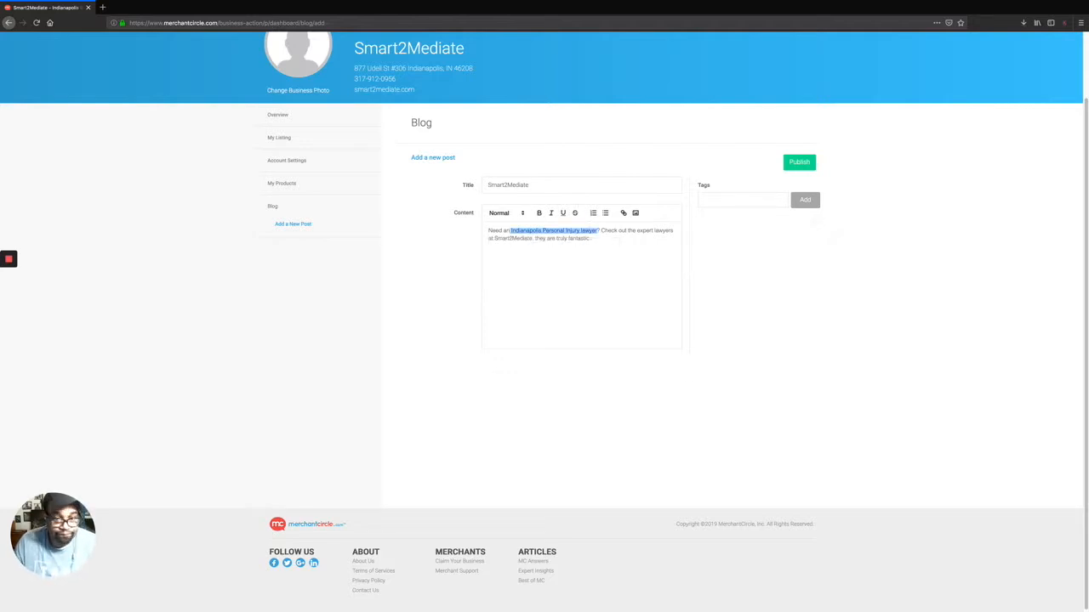
click(624, 289)
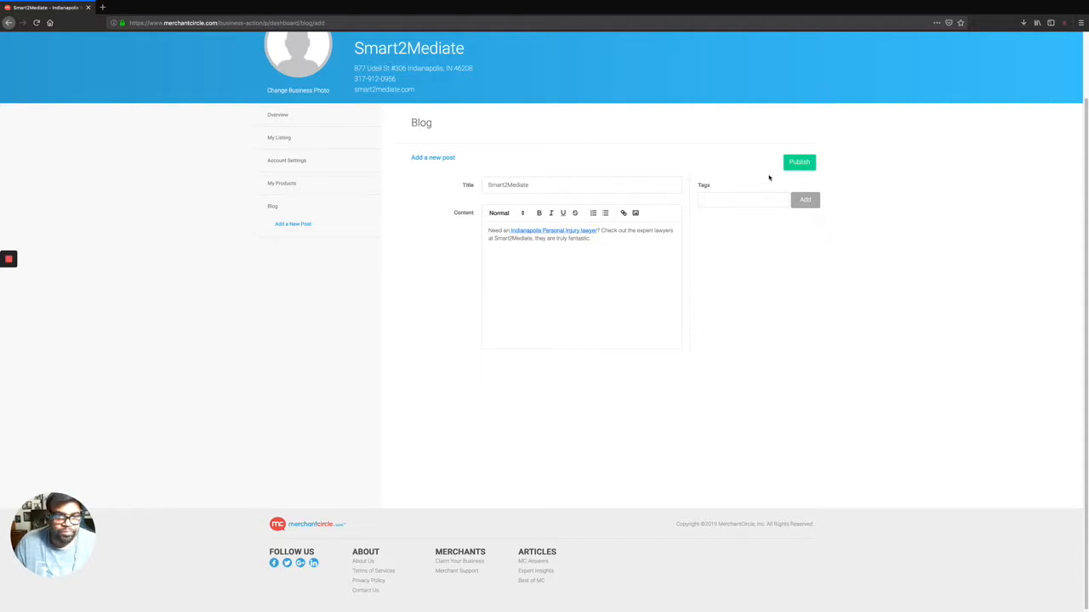
click(800, 163)
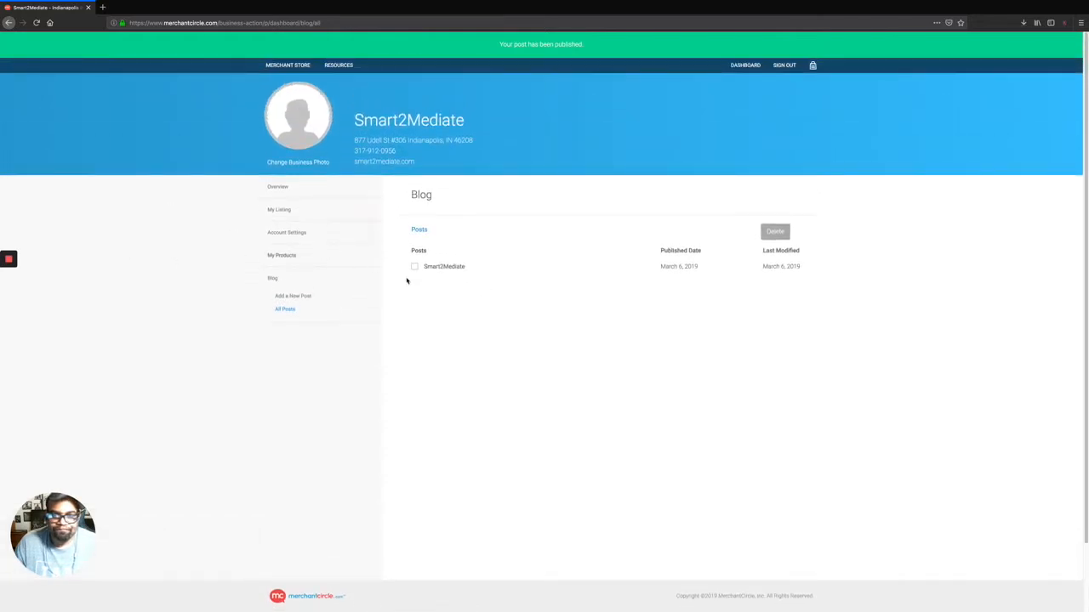
Go to My Listing, pass through Payments, and open the Social Networks settings.
click(287, 212)
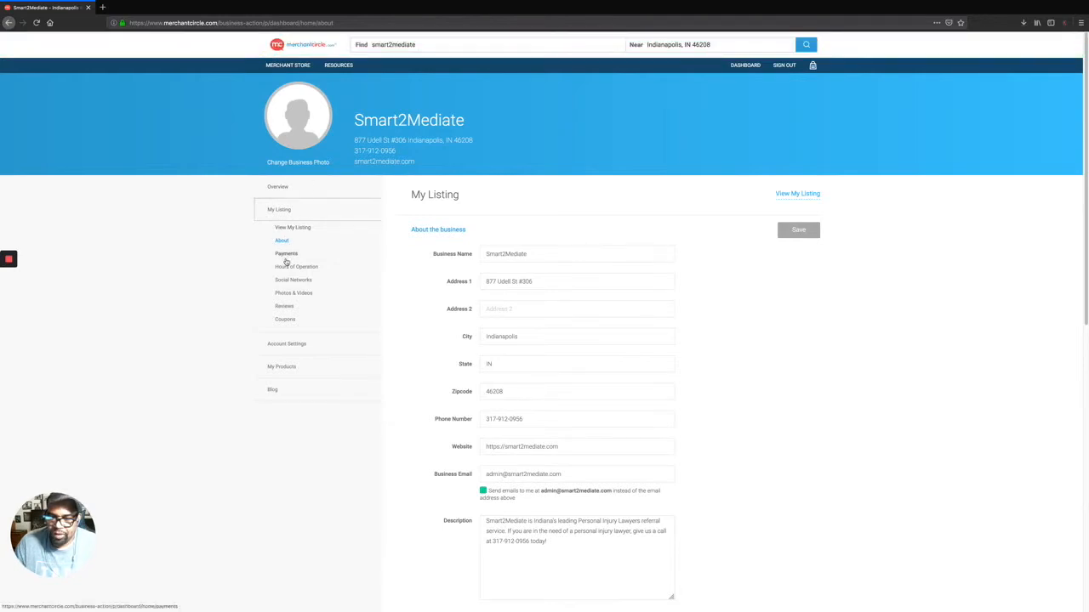
click(286, 255)
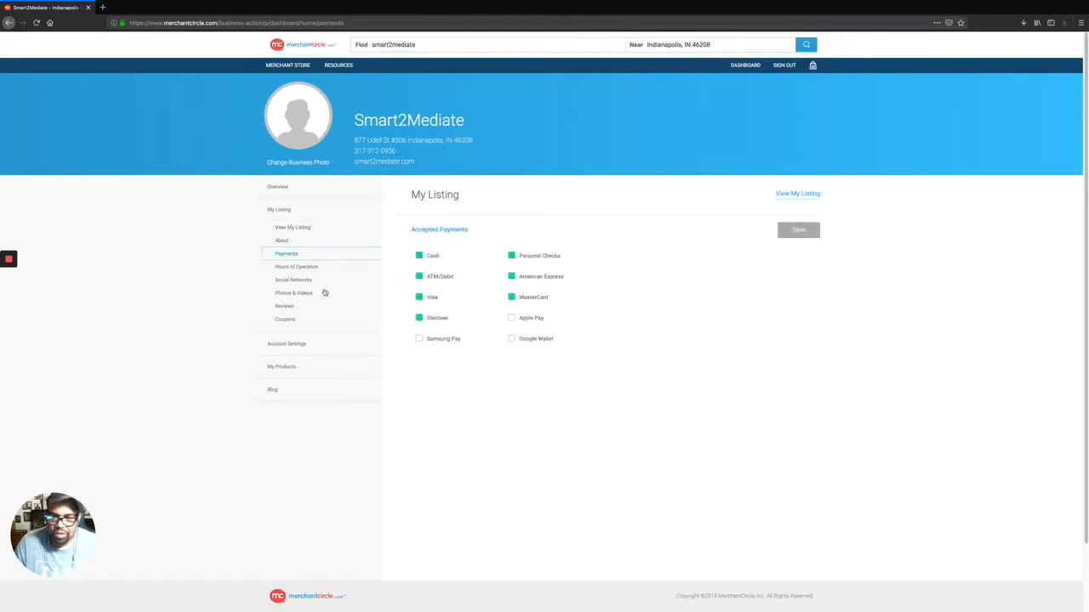
click(304, 280)
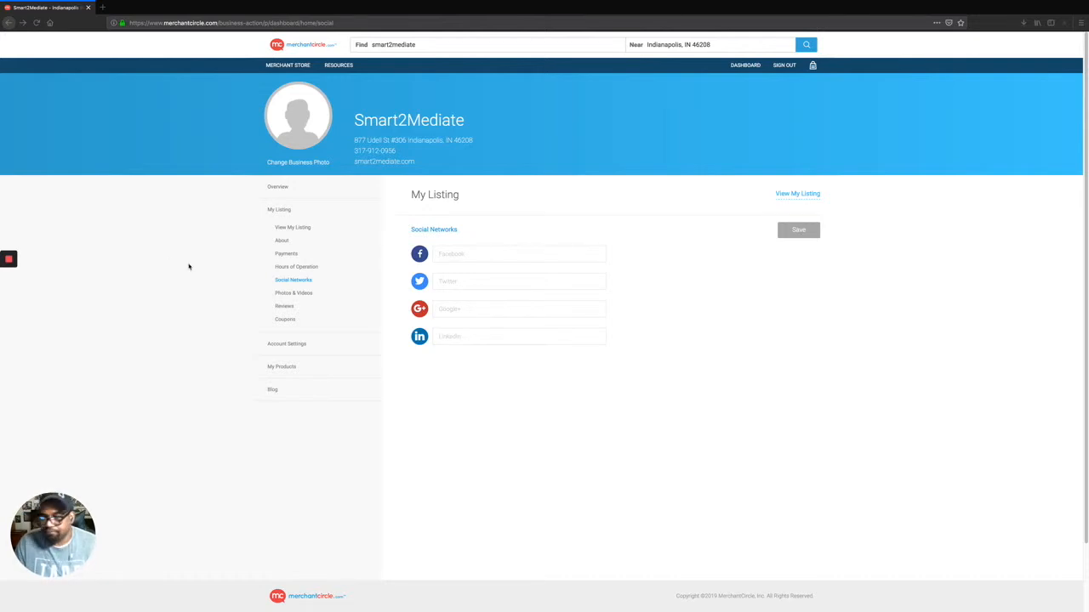
Paste the smart2mediate Facebook and Twitter addresses, save them, and open Hours of Operation.
click(477, 253)
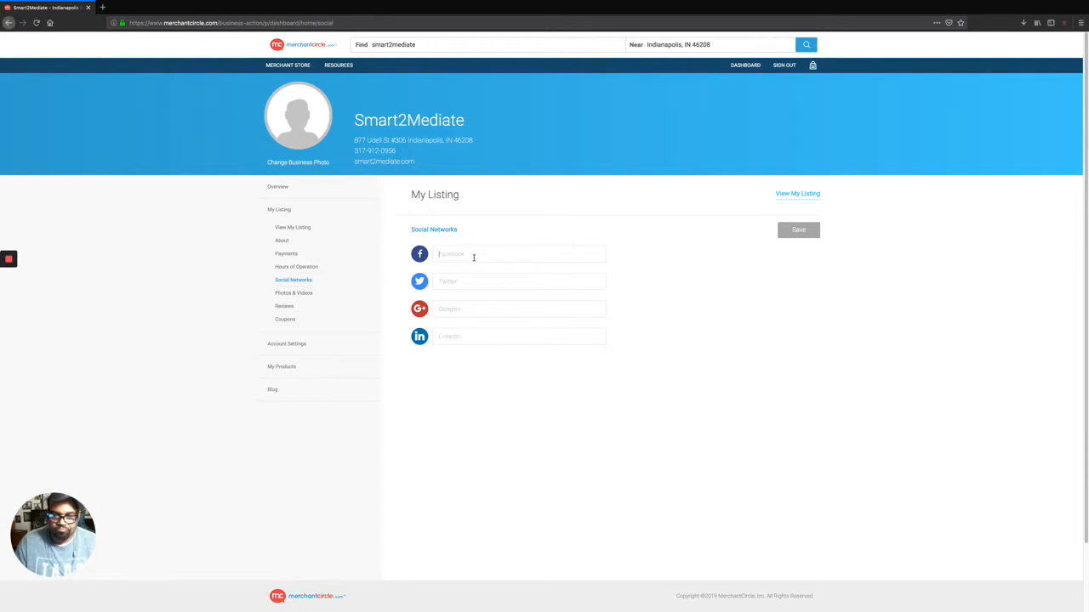
text(https://www.facebook.com/smart2mediate/)
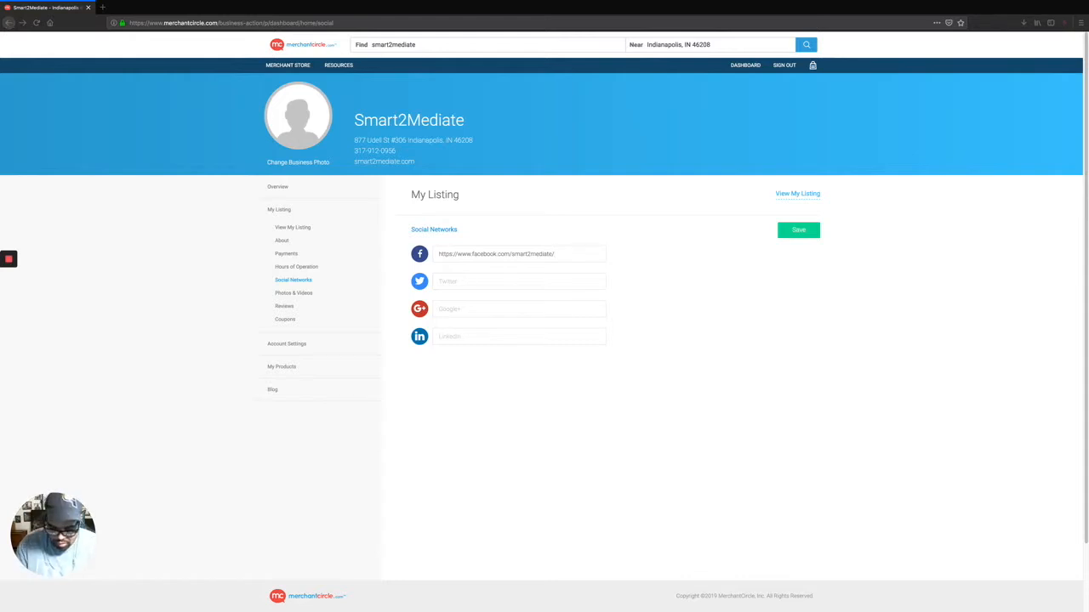
click(445, 288)
text(https://twitter.com/smart2mediate)
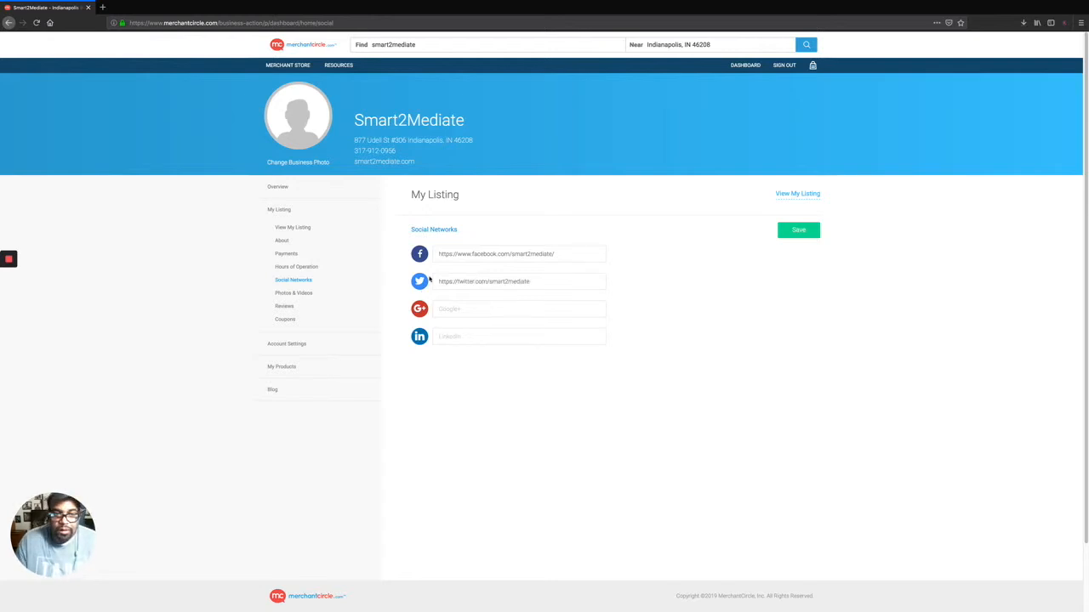
click(794, 229)
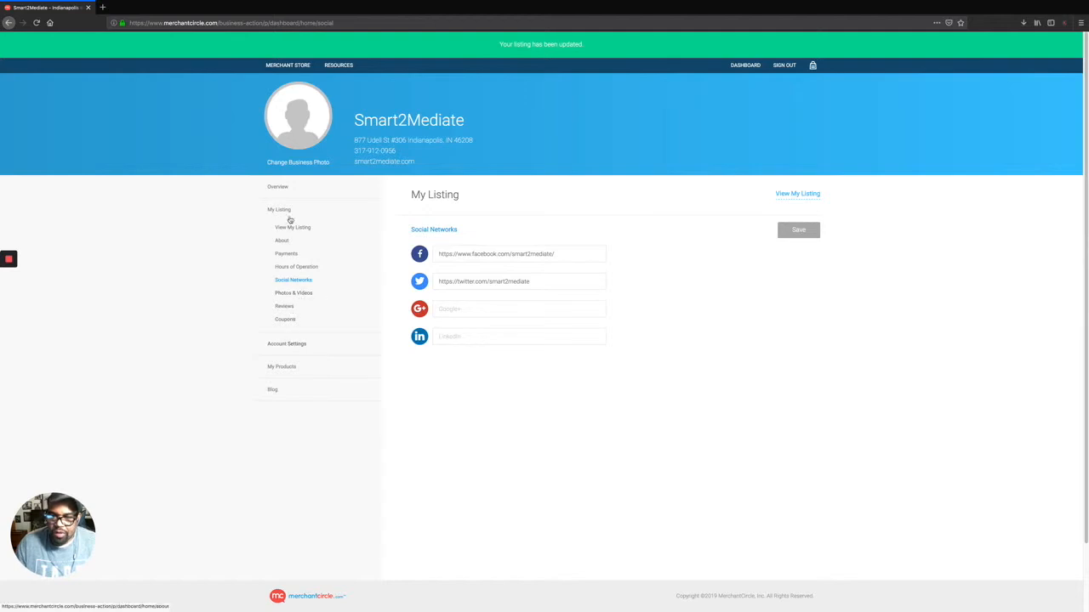
click(305, 267)
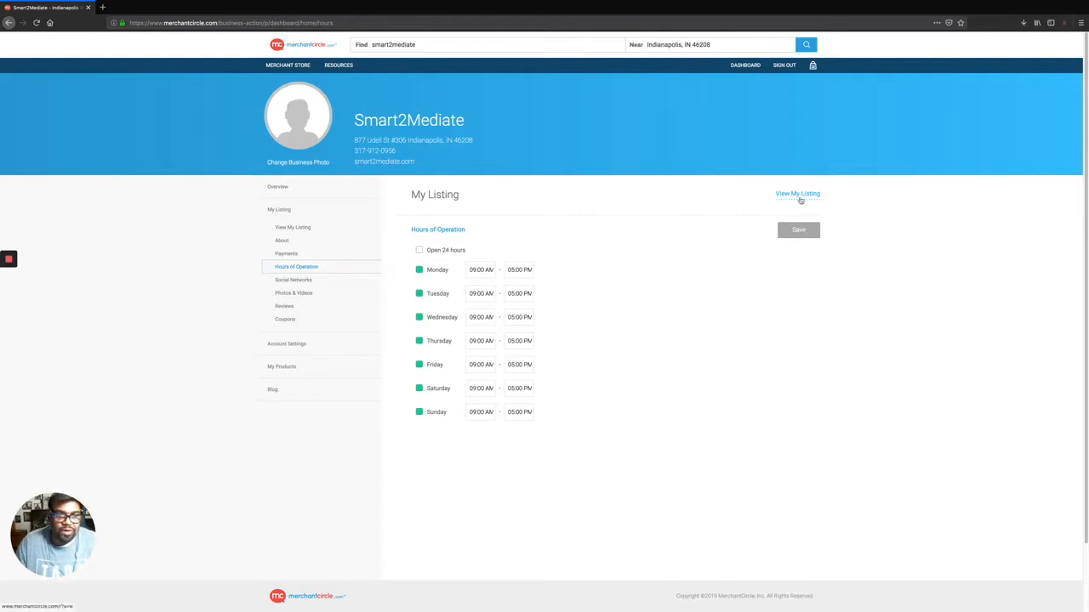
Open the public Smart2Mediate listing in a new tab and check its Blogs and About sections.
click(799, 195)
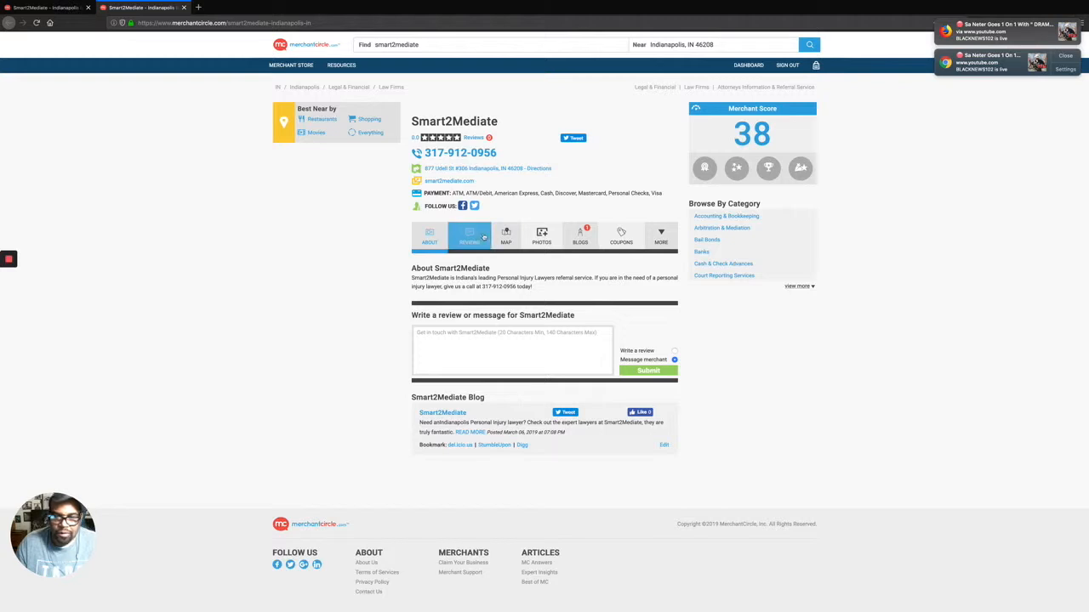
click(580, 236)
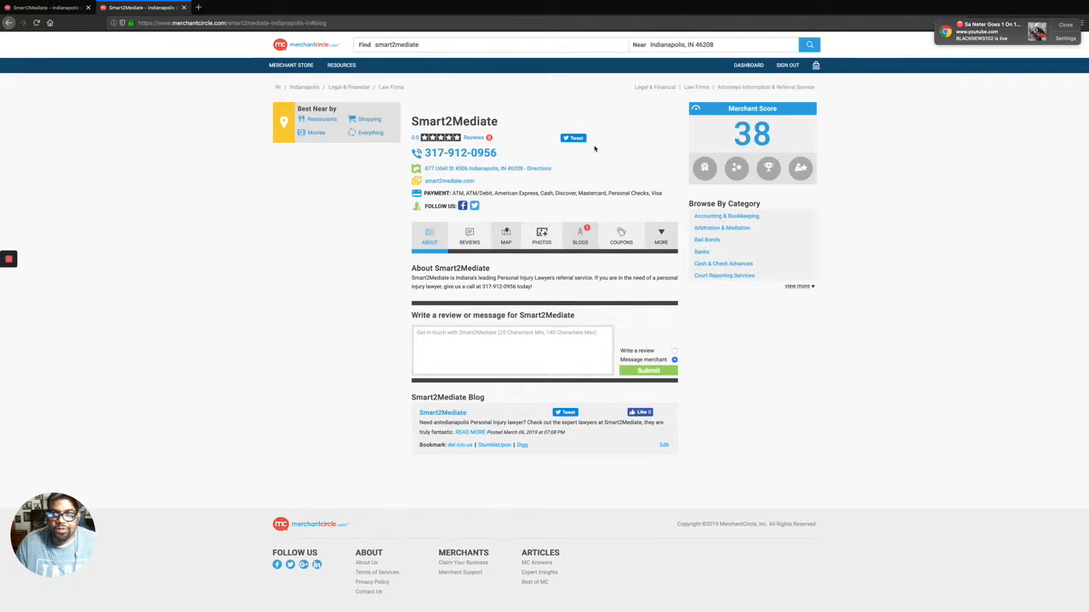
click(343, 23)
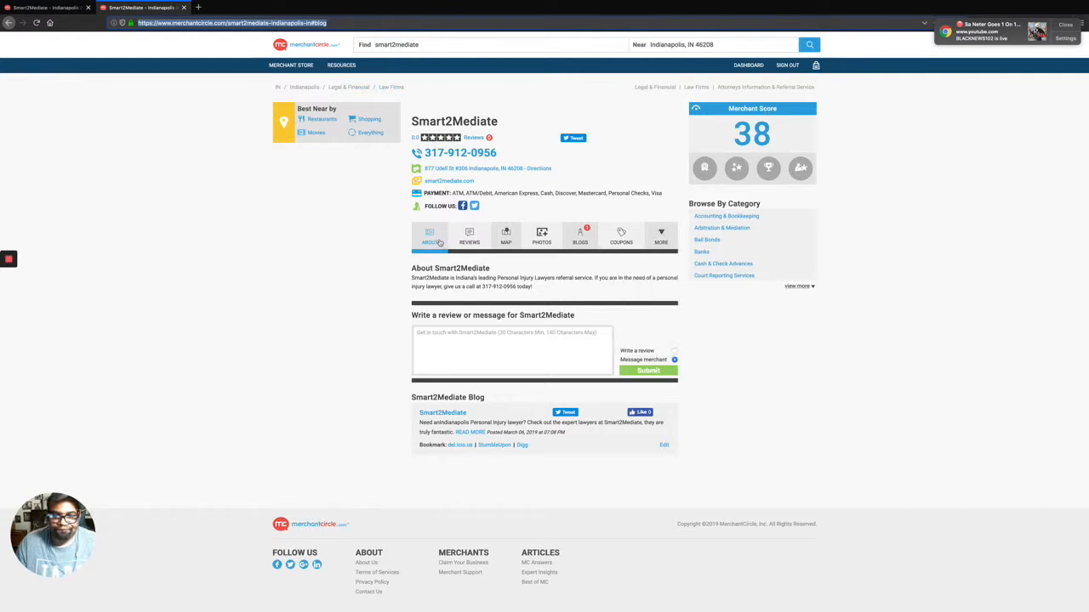
click(433, 232)
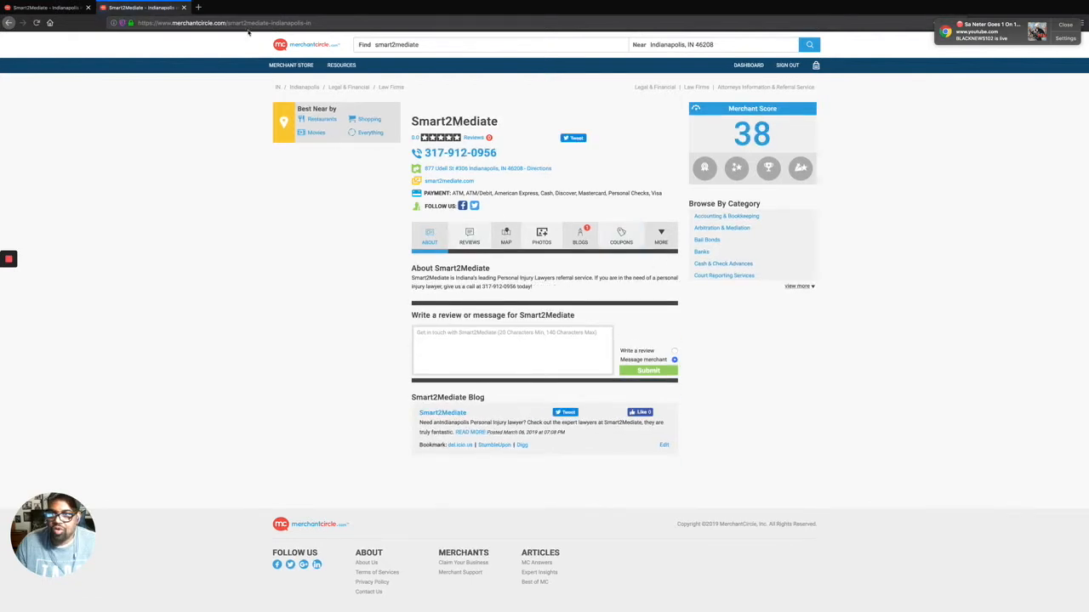
Select the listing's full web address in the address bar.
double_click(326, 25)
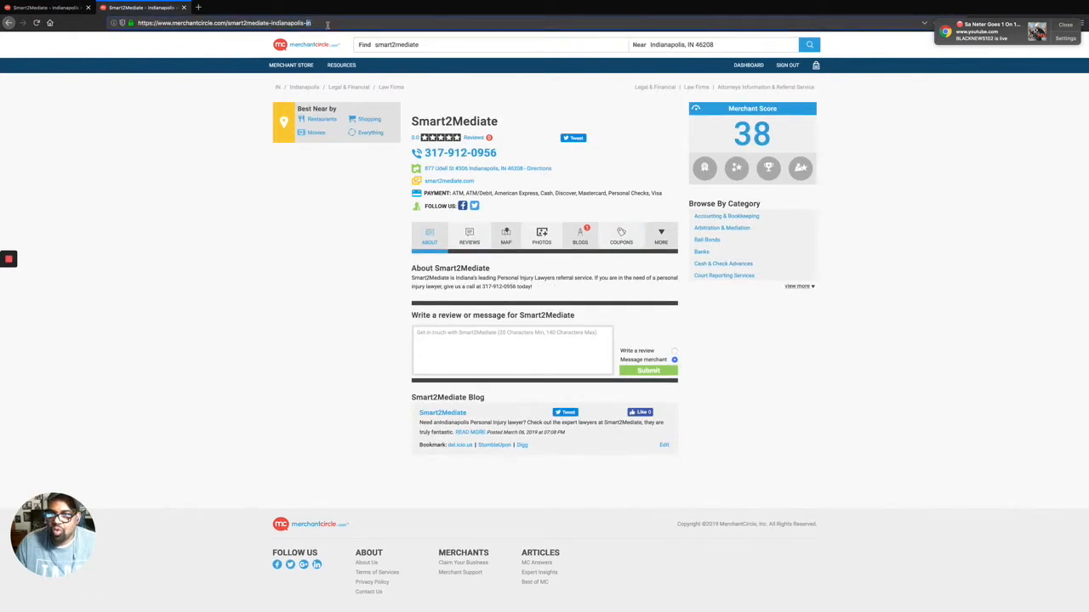
right_click(327, 25)
click(340, 86)
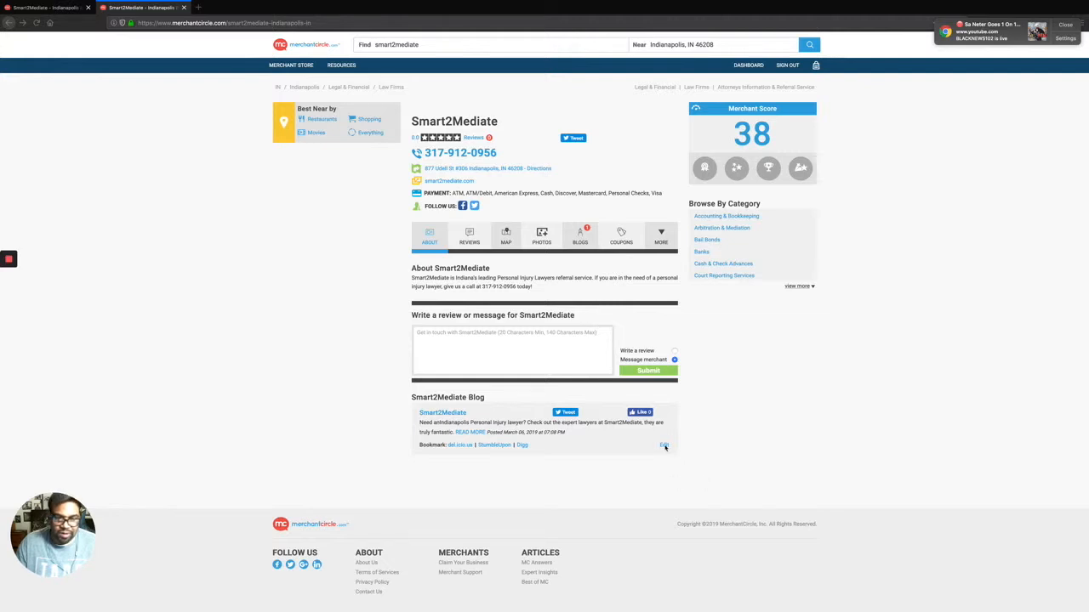
key(super+l)
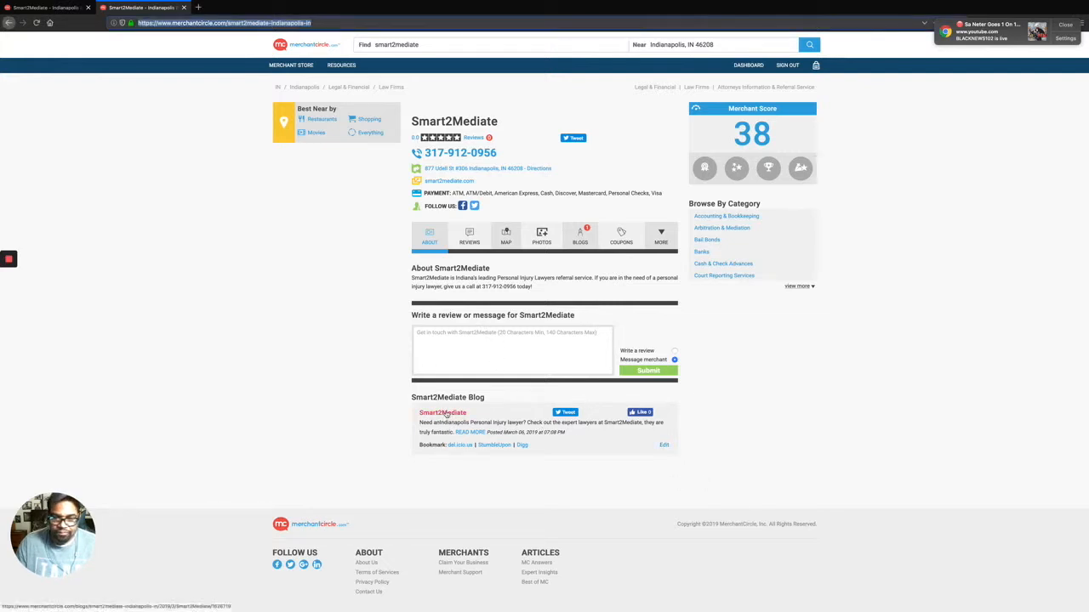
Edit the blog post and confirm its link opens the Indianapolis Personal Injury Attorney page.
click(664, 444)
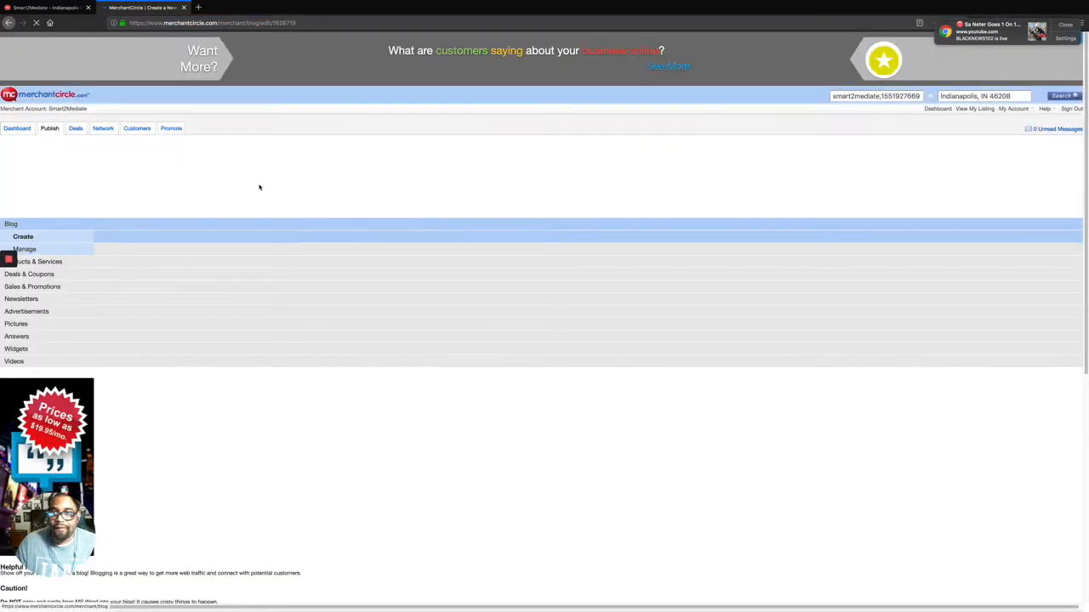
scroll(104, 236, down, 1)
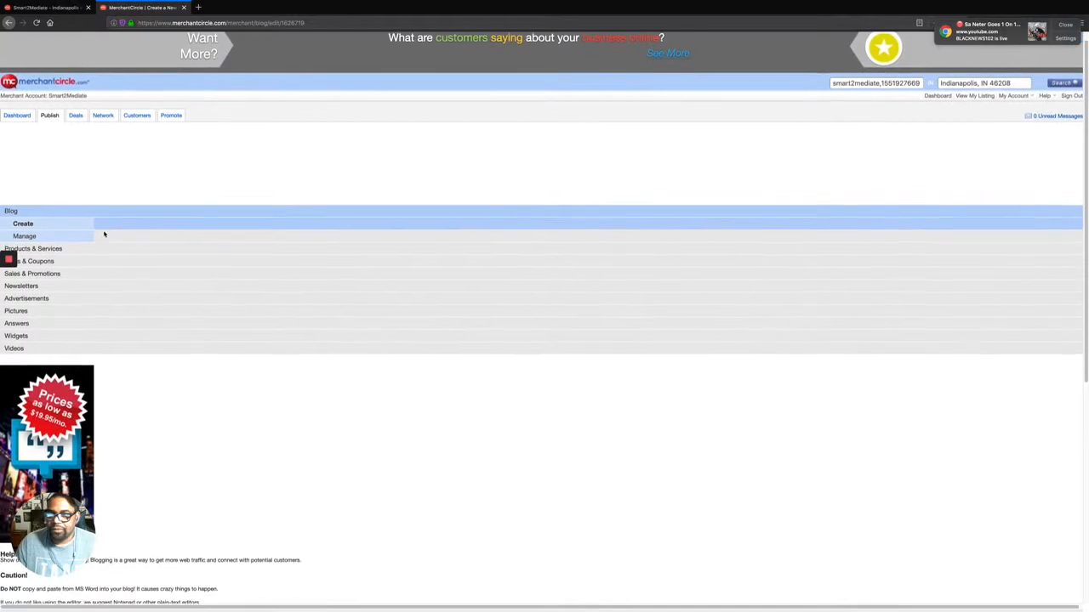
scroll(205, 187, down, 4)
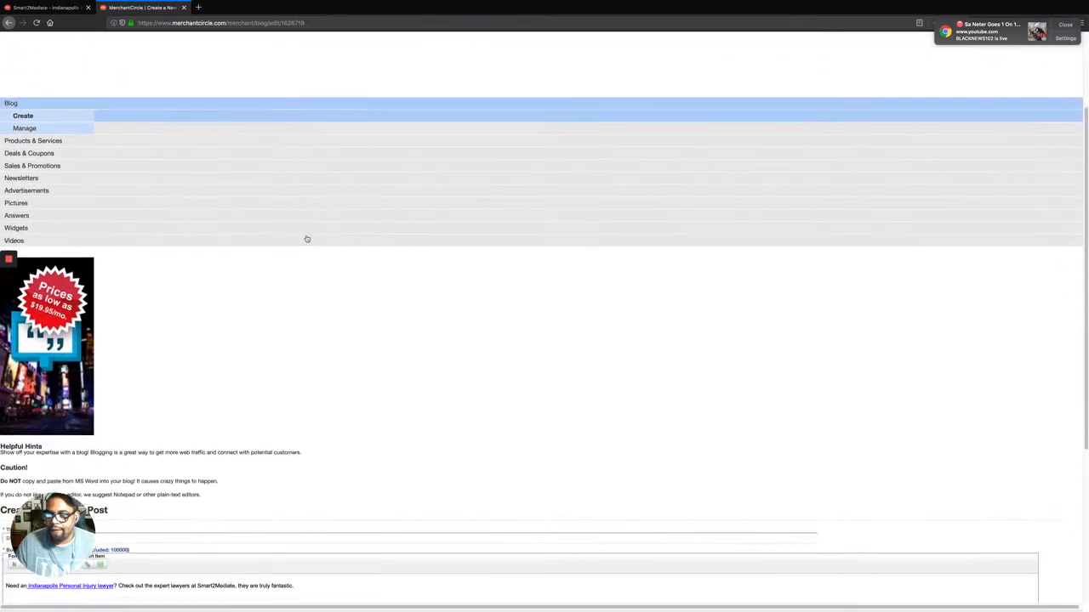
scroll(312, 243, down, 1)
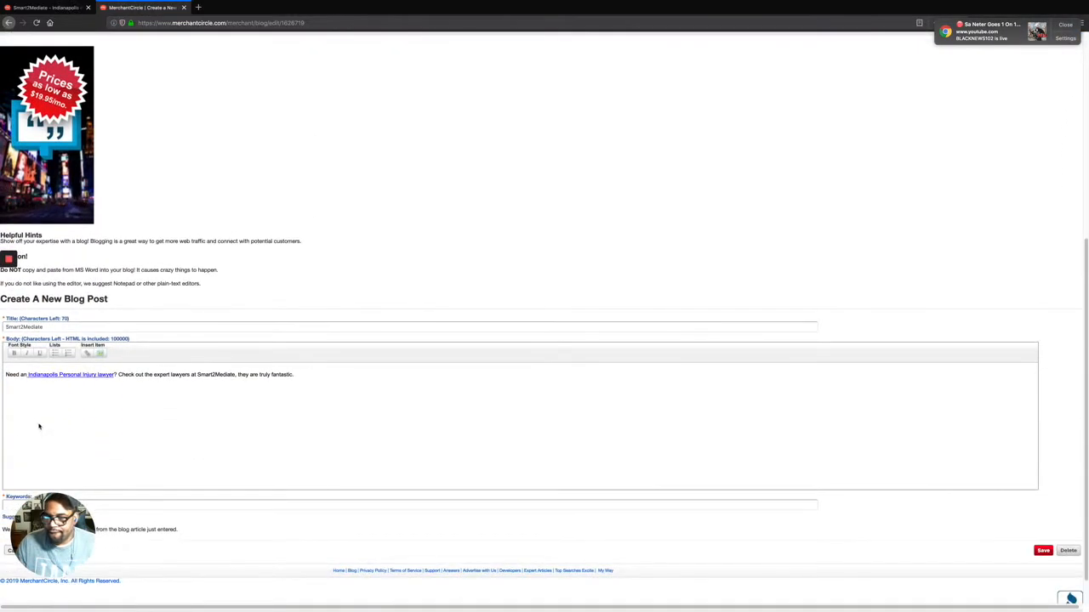
click(47, 376)
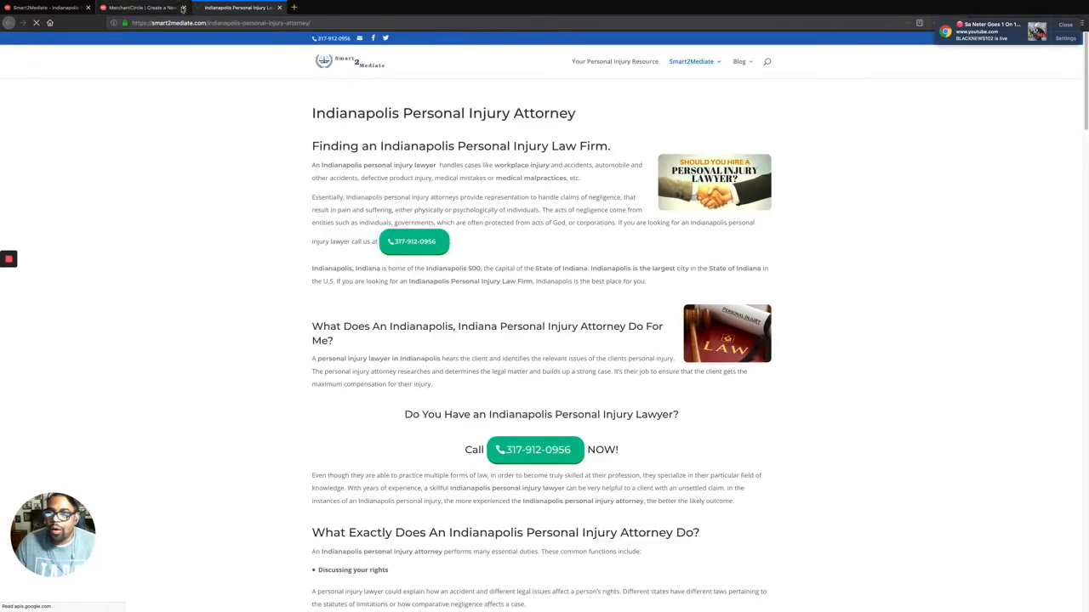
click(134, 7)
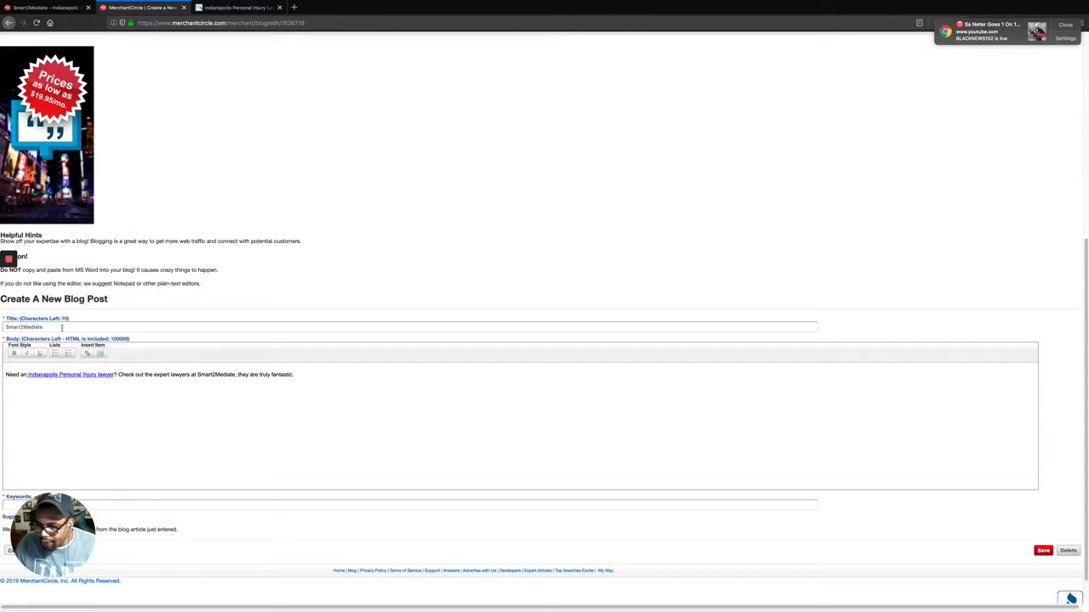
Save the edited blog post and sign out of MerchantCircle.
scroll(78, 322, down, 2)
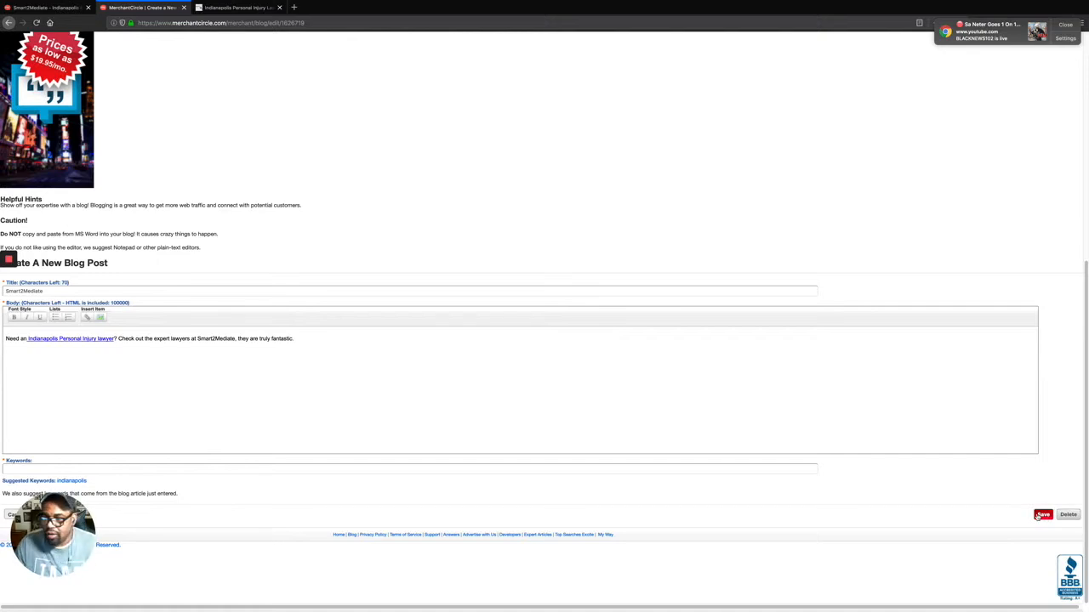
click(1038, 517)
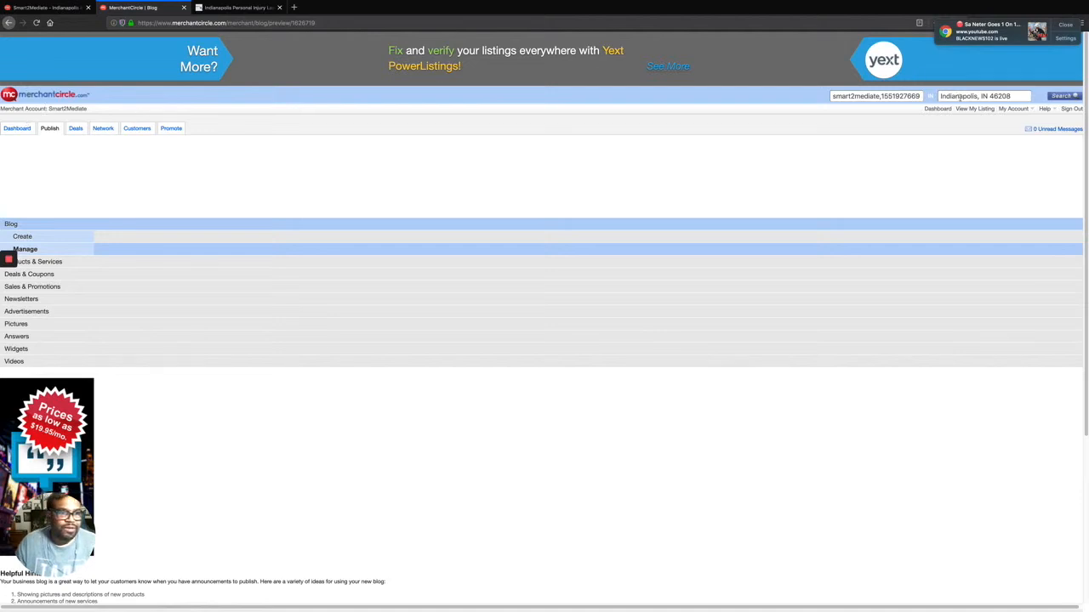
click(1071, 109)
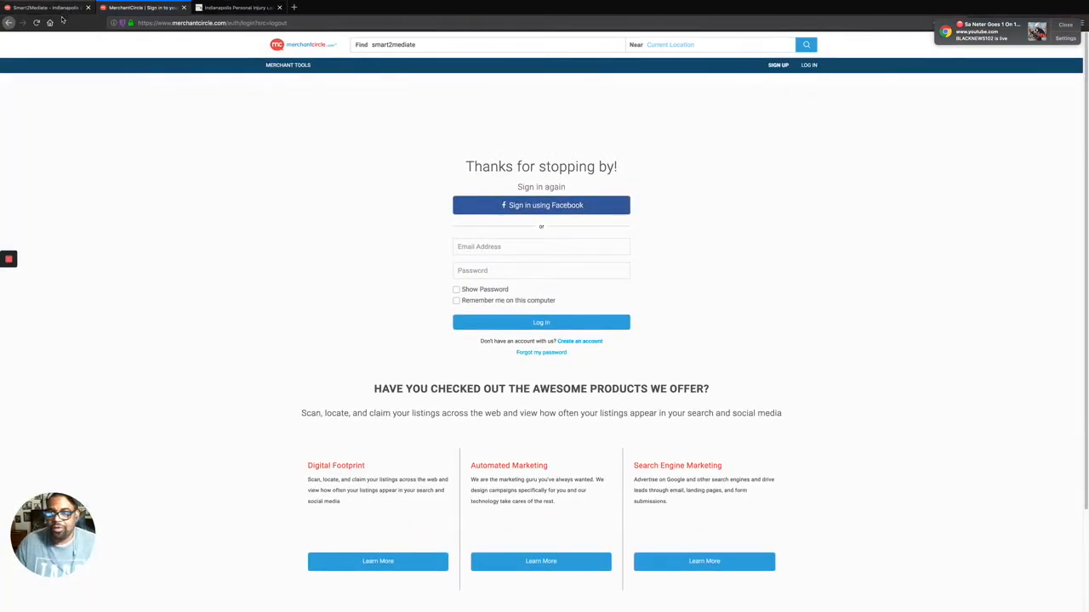
Sign out of the older dashboard tab too, ending on the MerchantCircle sign-in tab.
click(46, 8)
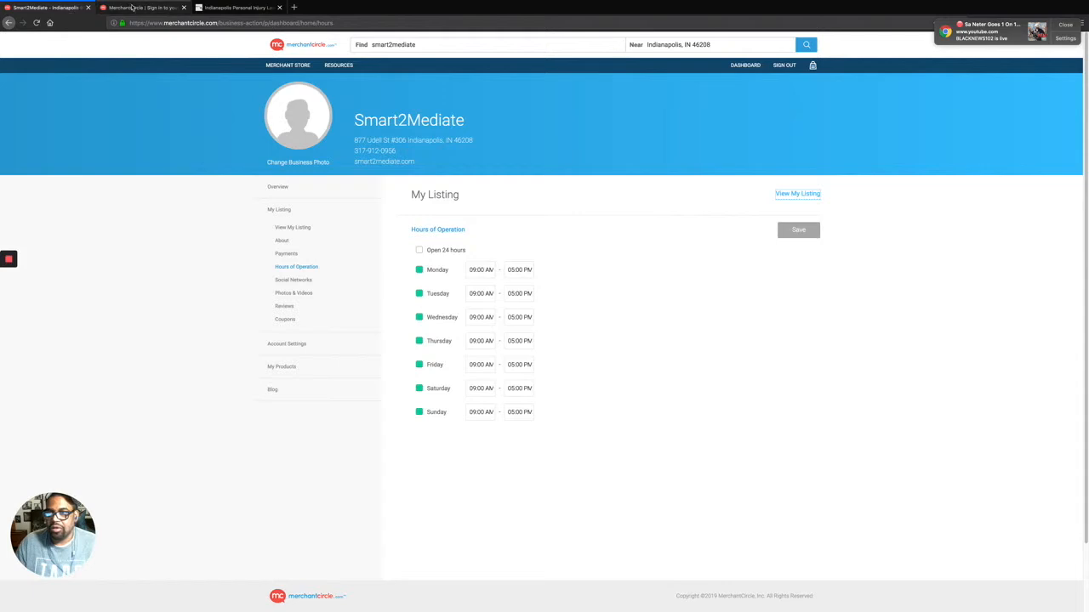
click(132, 7)
click(51, 7)
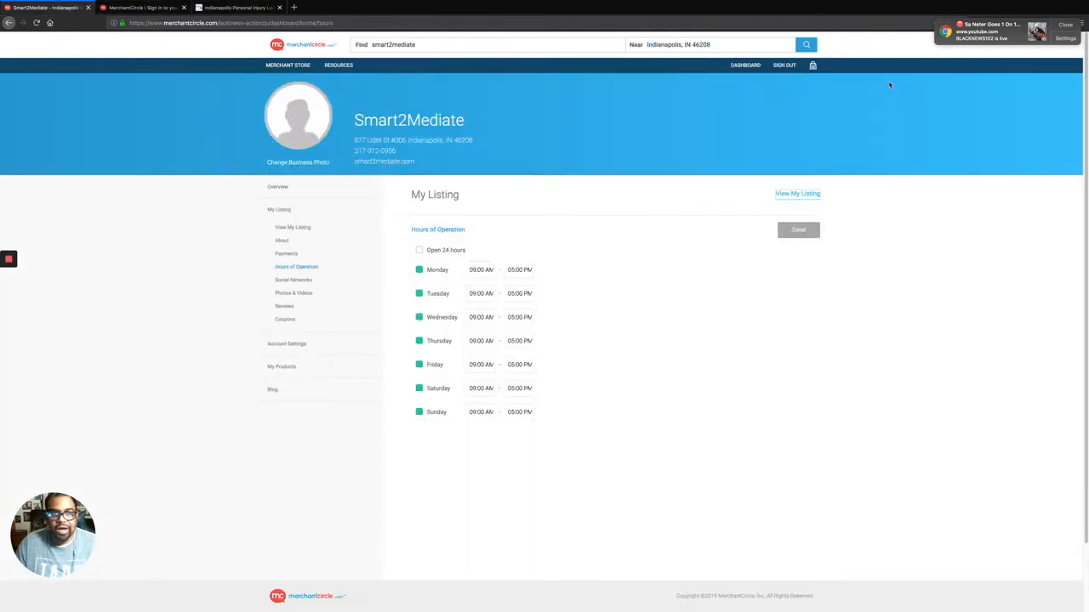
click(784, 65)
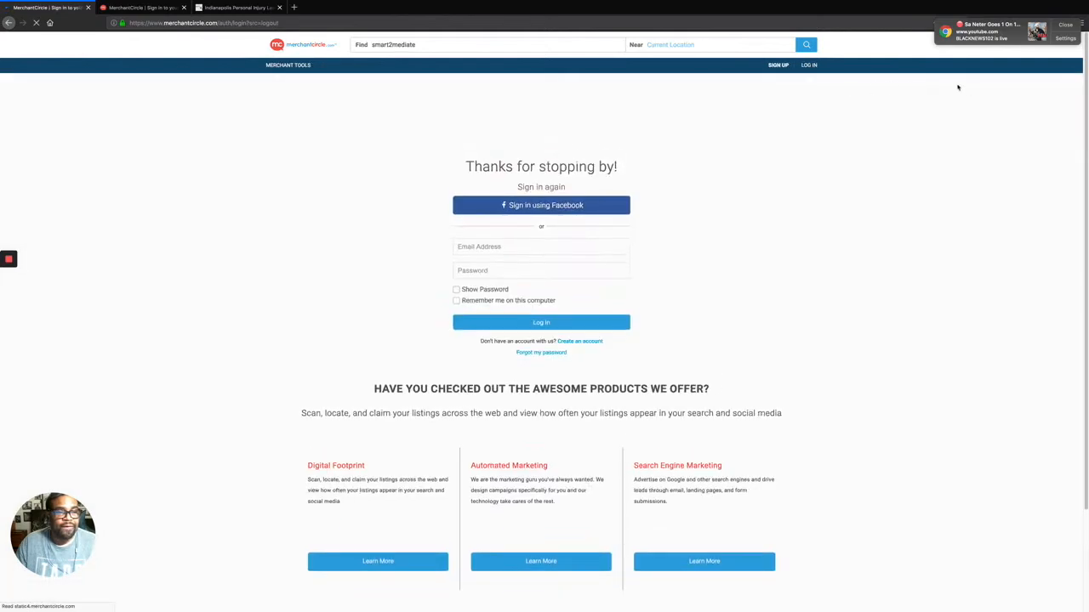
click(246, 7)
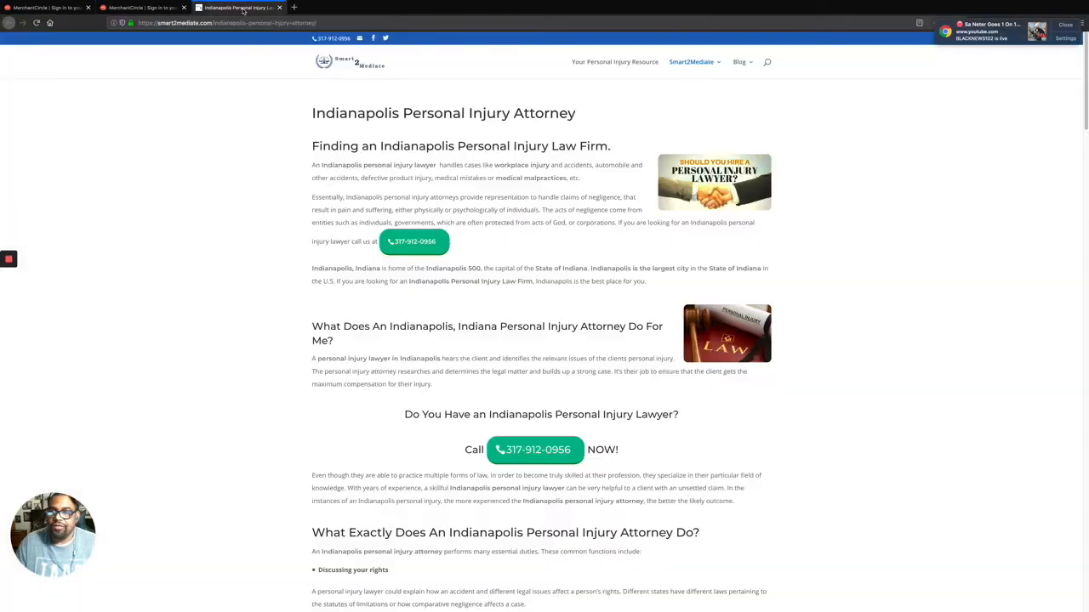
click(145, 8)
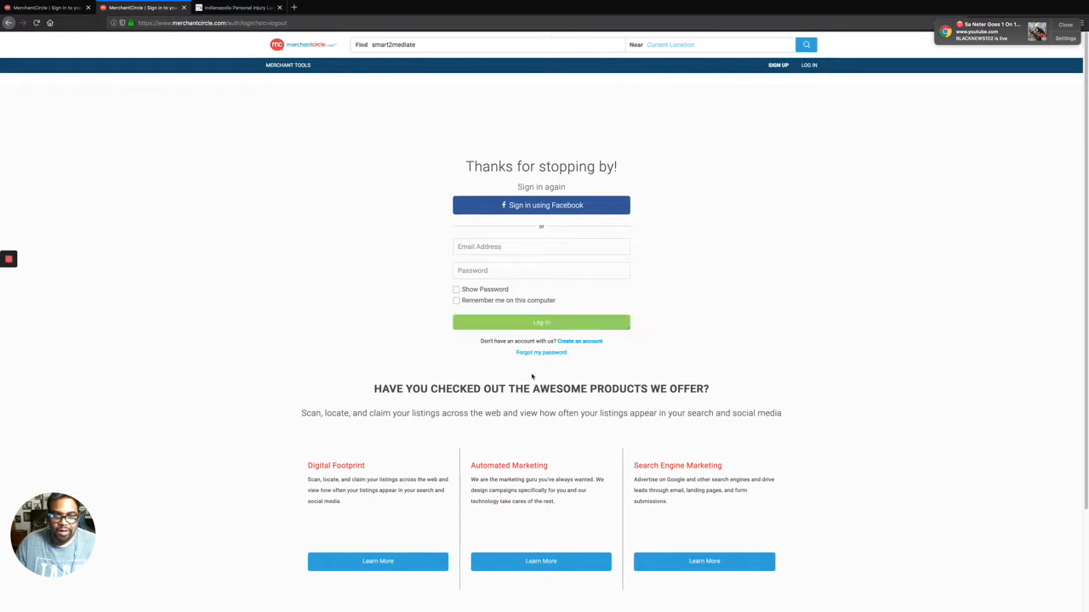
Start a new account, entering the owner's first and last name, e-mail and password twice.
click(585, 341)
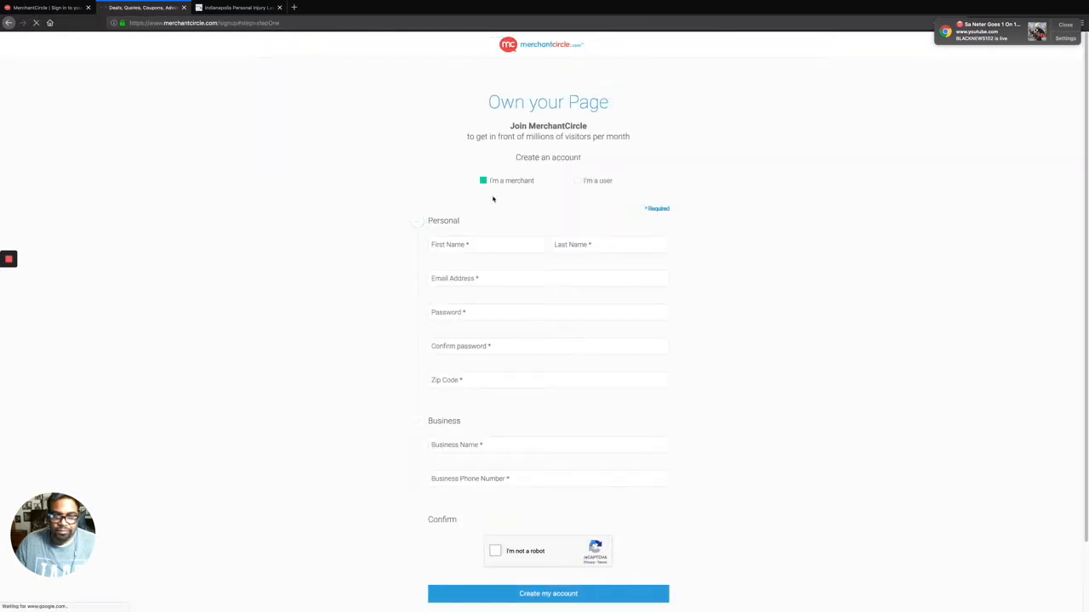
click(467, 243)
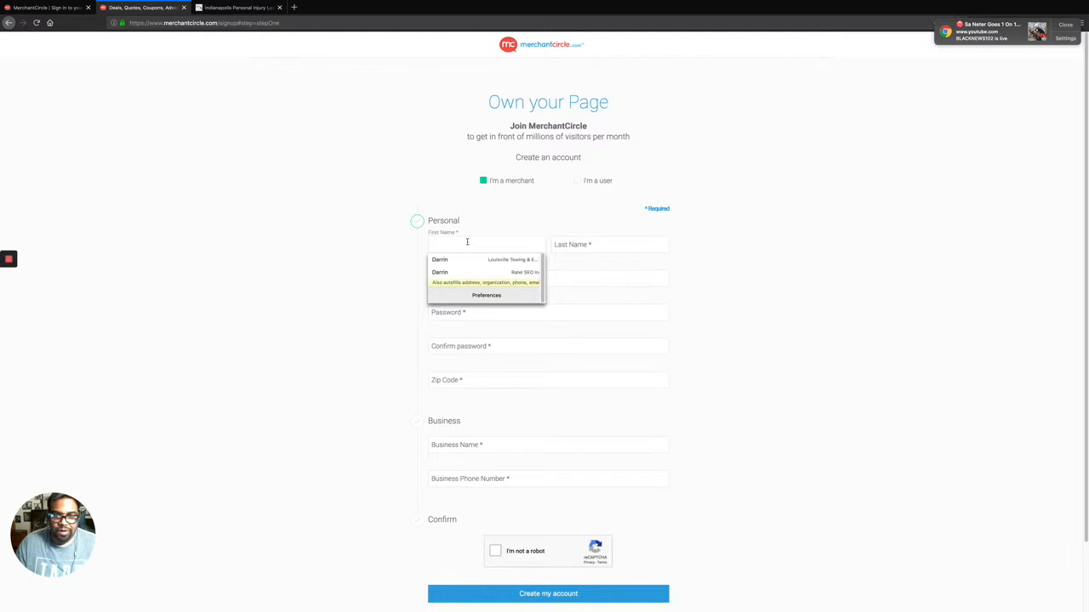
text(Darr)
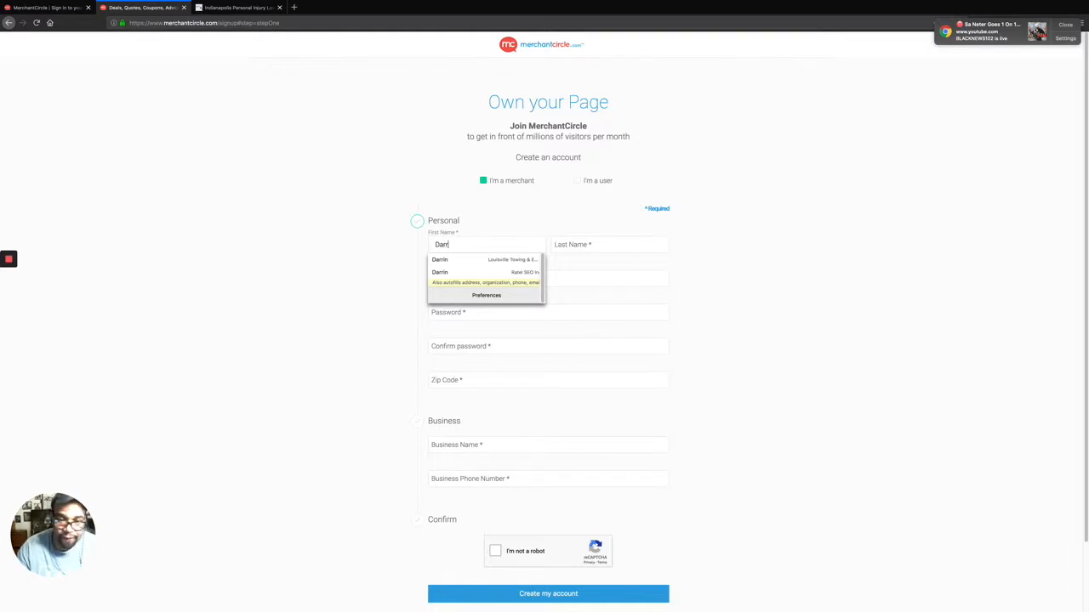
text(in)
key(Tab)
text(M)
key(Tab)
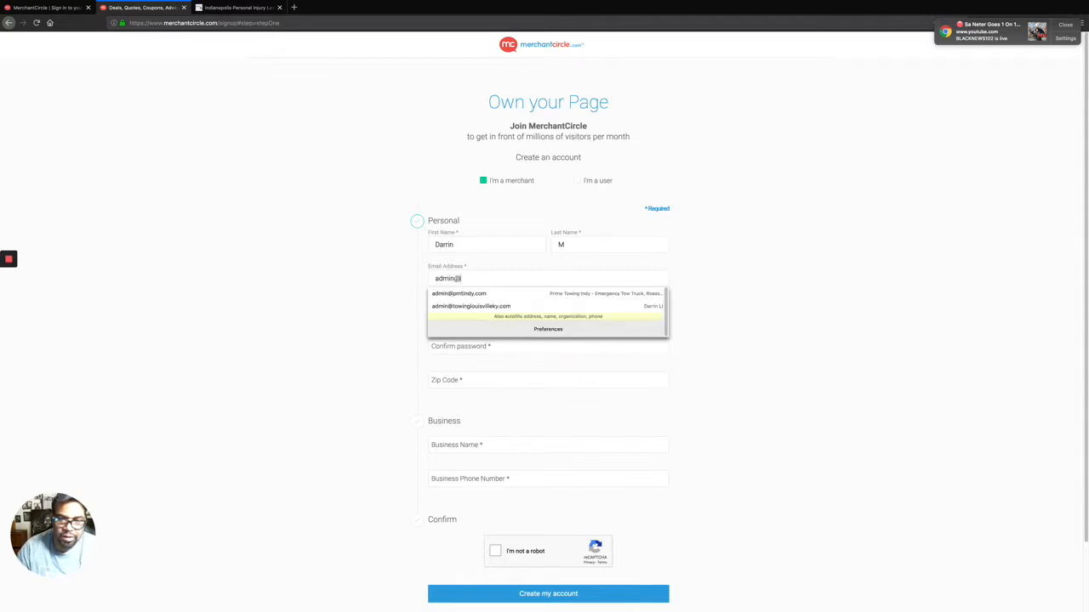
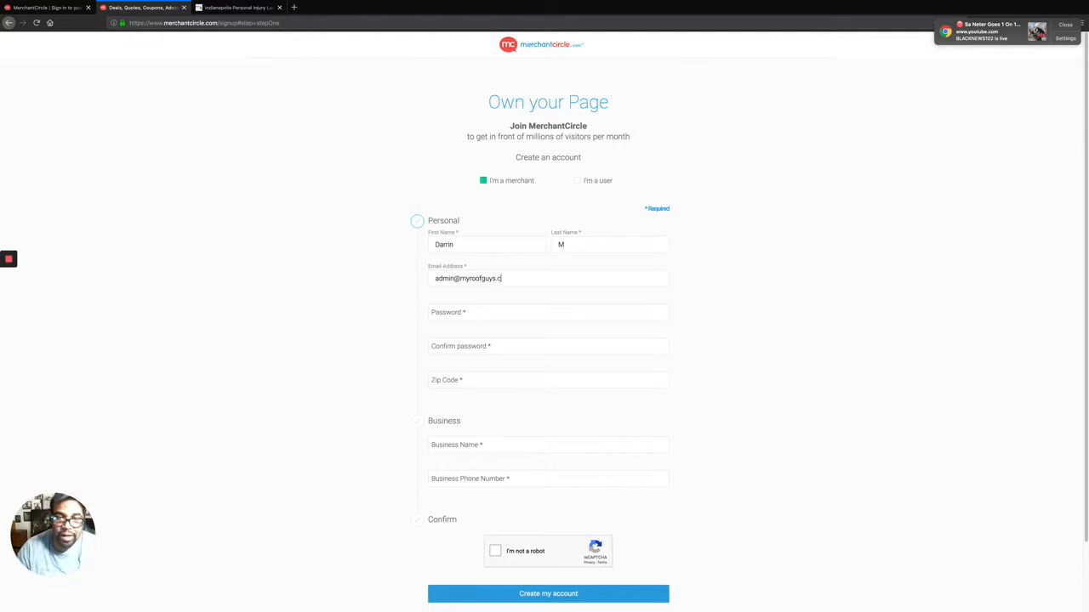
key(Tab)
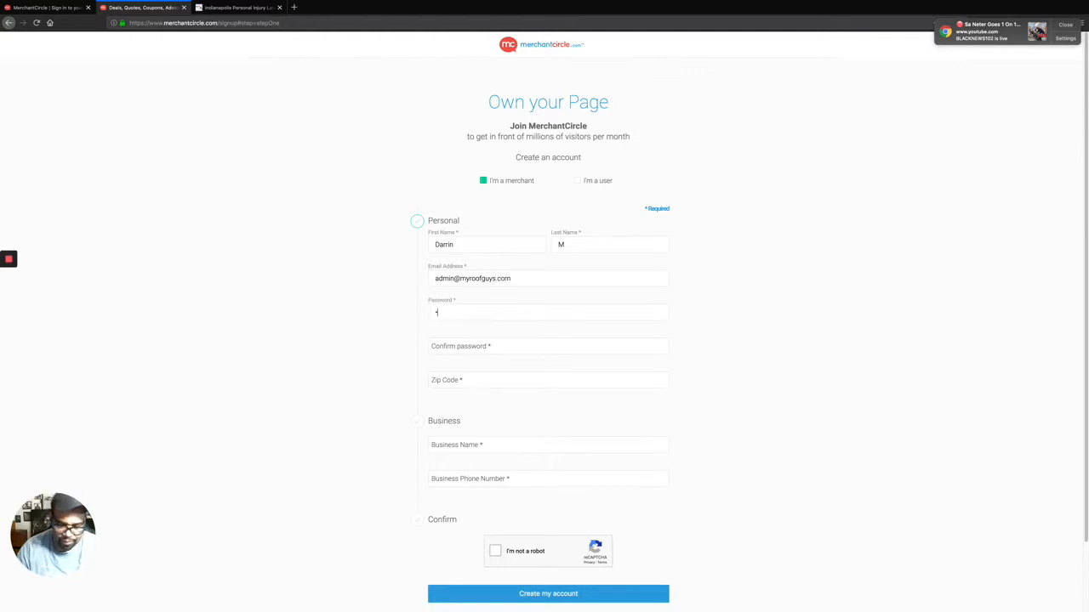
text(•••••••••)
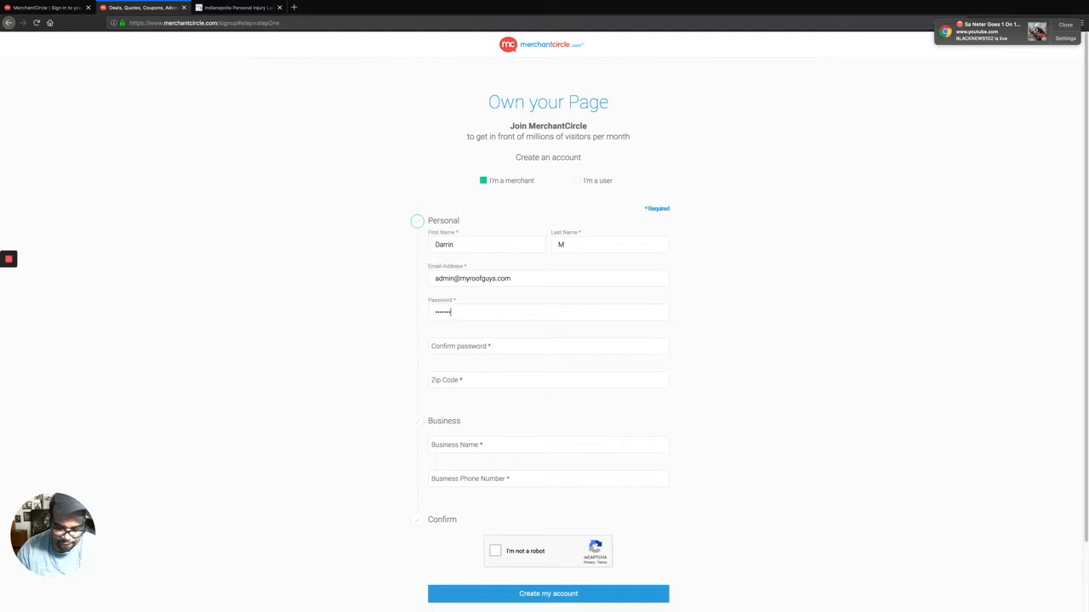
key(Tab)
text(•)
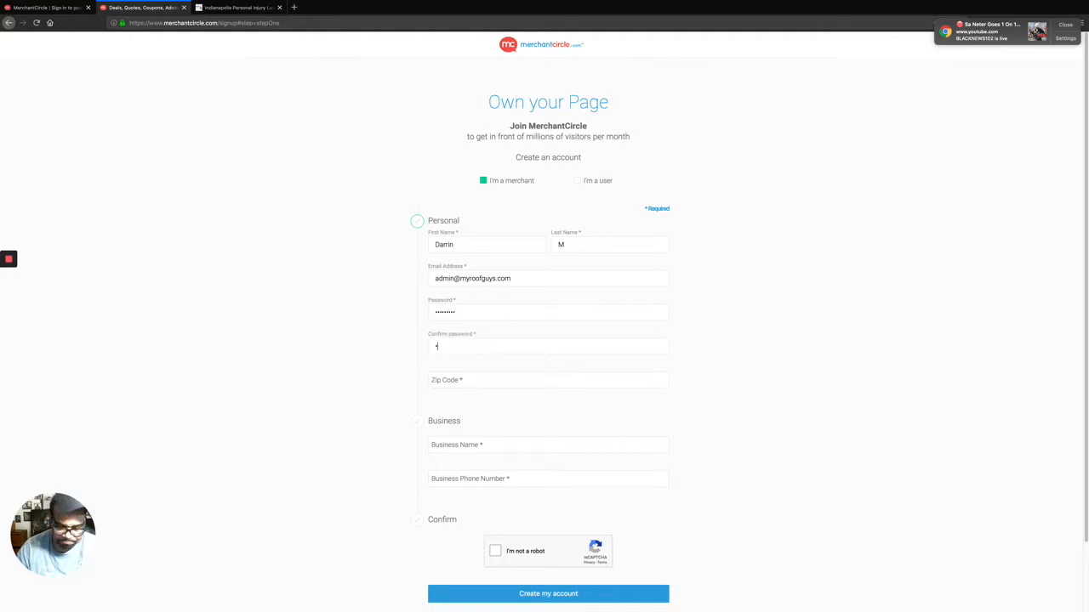
text(••••••••)
Enter zip 46208, business name 'My Roof Guy', the pasted phone number, then verify and submit.
key(Tab)
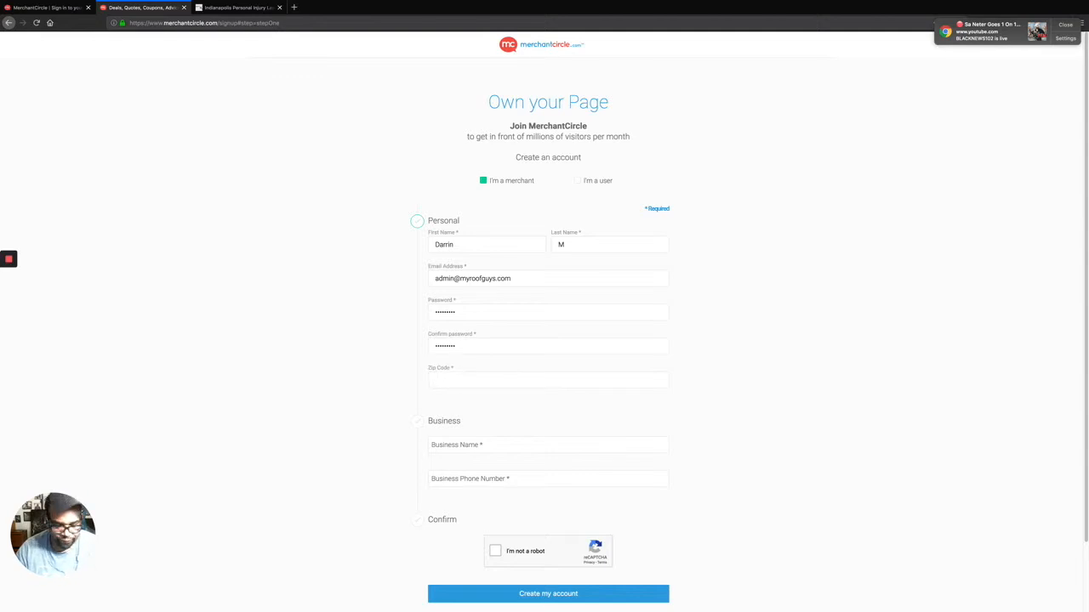
text(46208)
key(Tab)
text(My Roof)
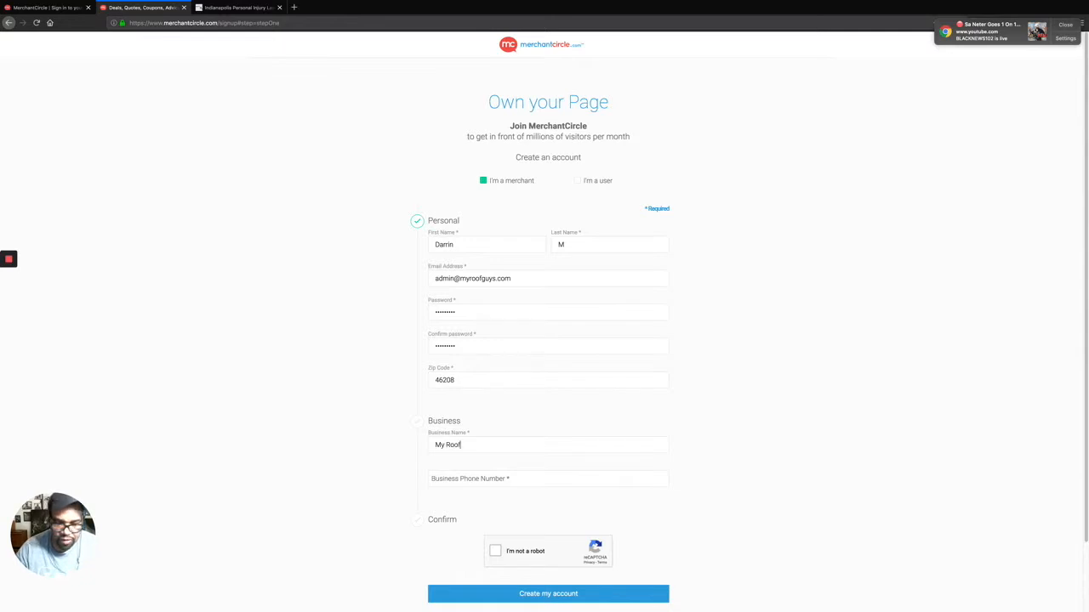
text( Guys)
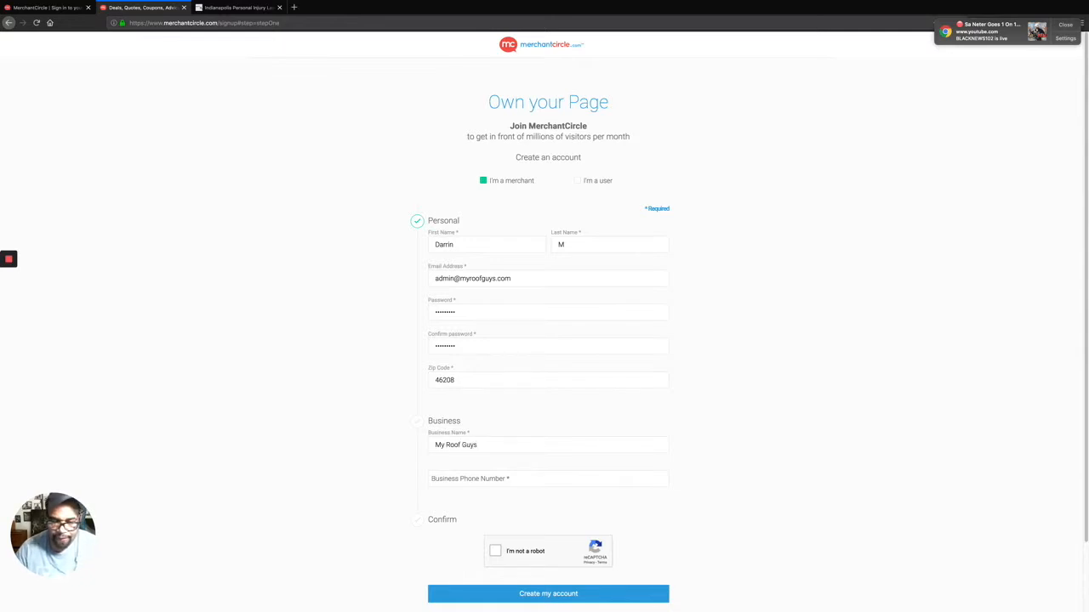
key(Tab)
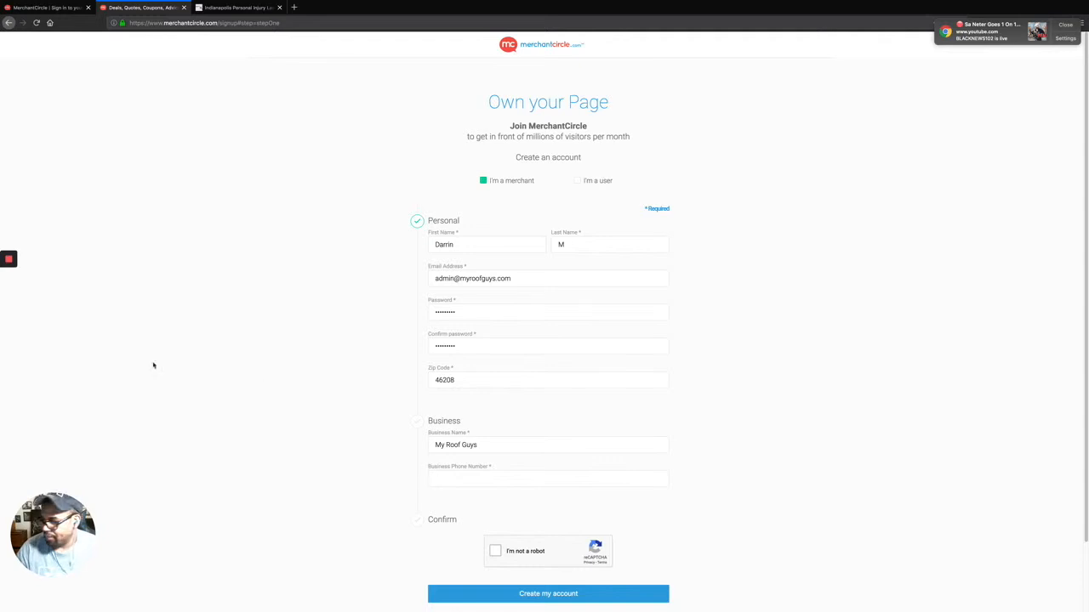
key(super+Tab)
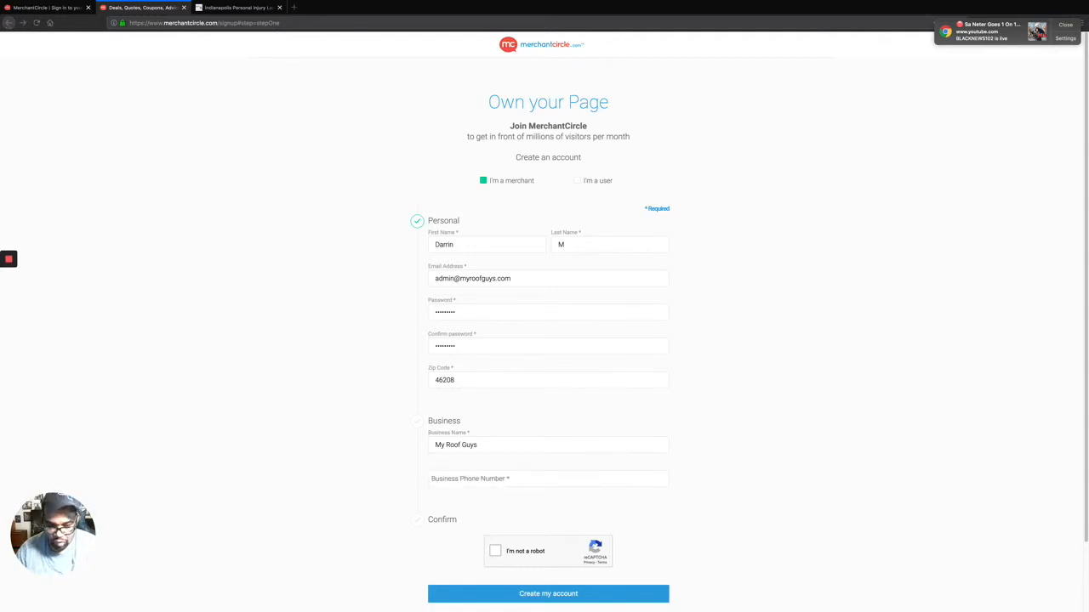
click(445, 478)
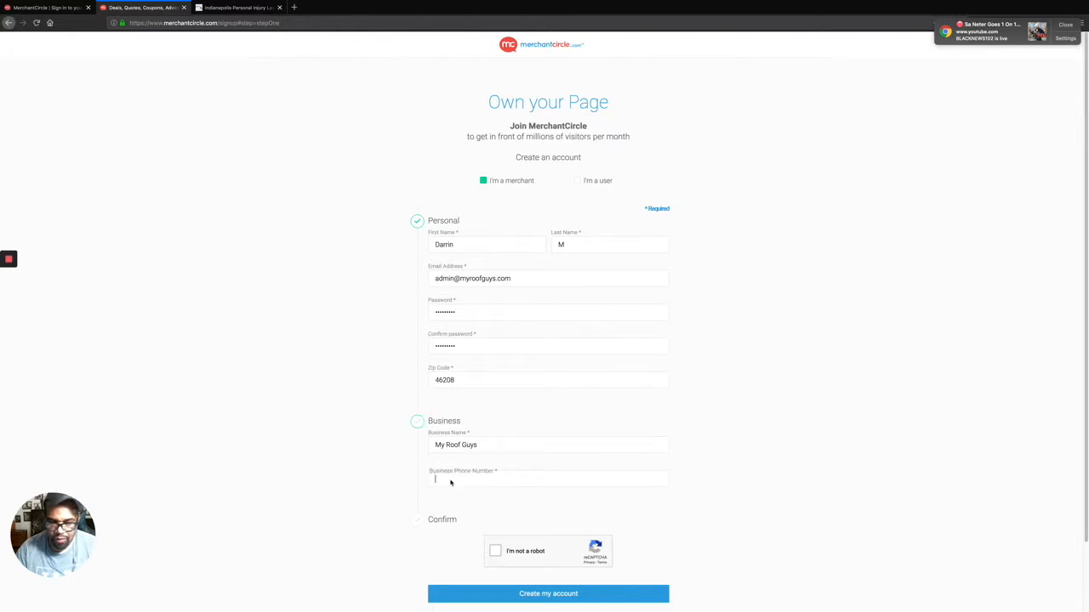
key(super+v)
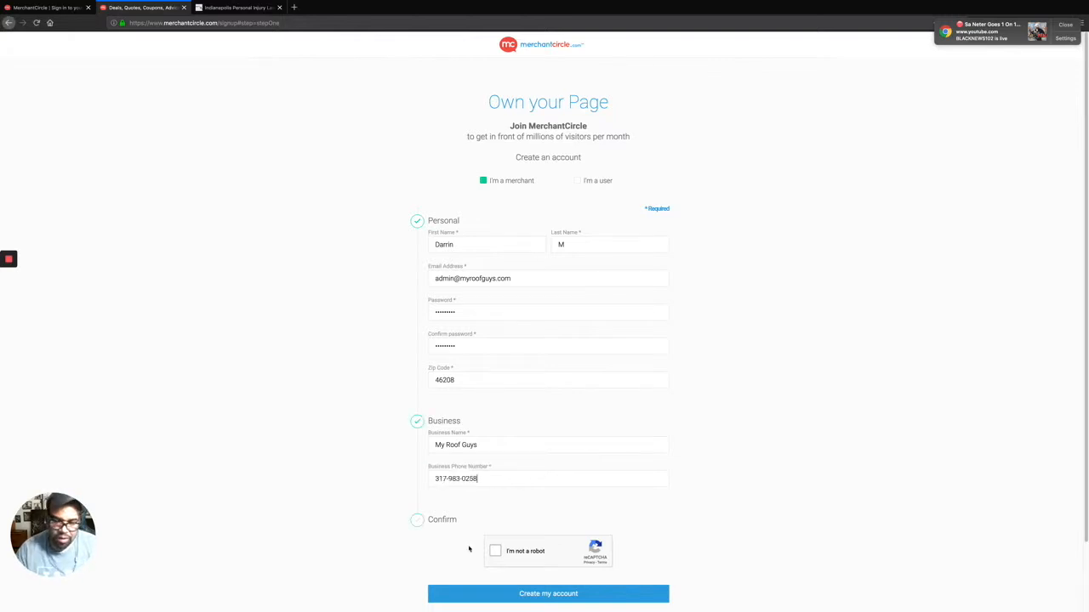
click(497, 552)
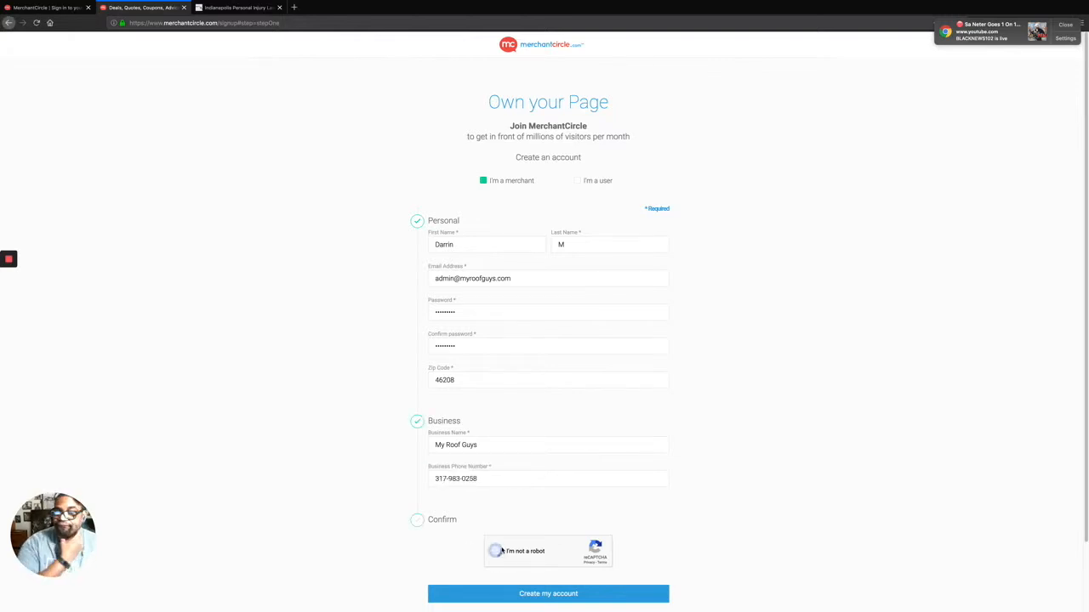
click(565, 598)
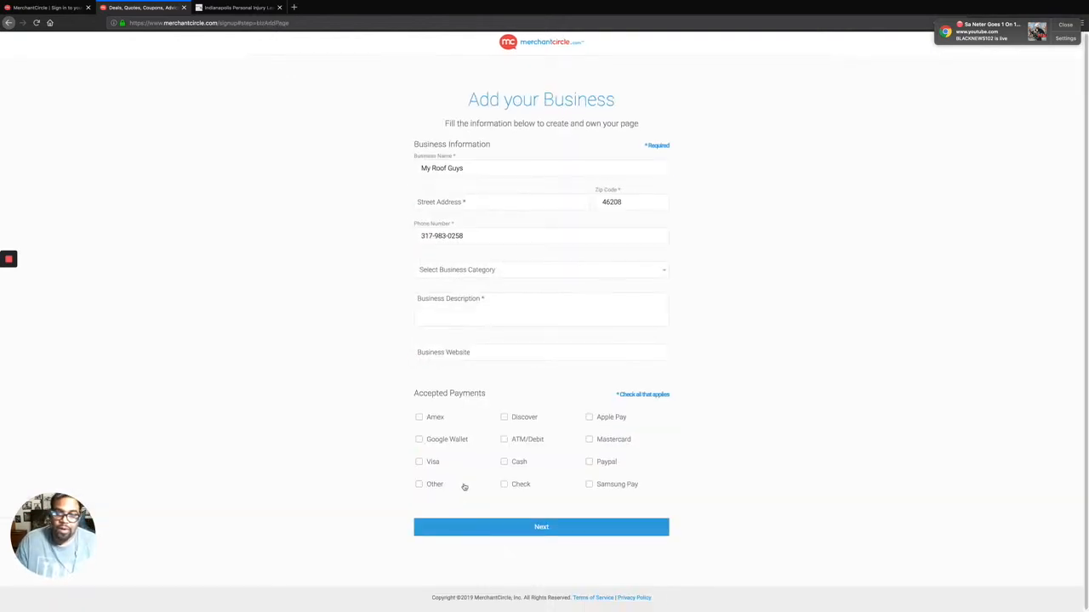
Enter the business street address in the Add your Business form.
click(472, 200)
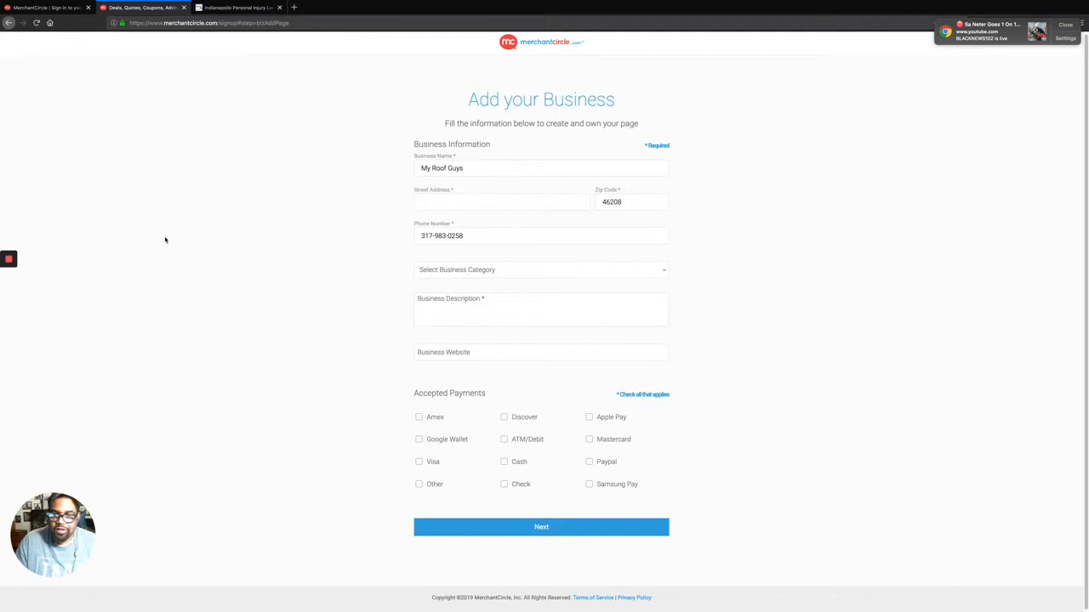
key(super+Tab)
click(455, 205)
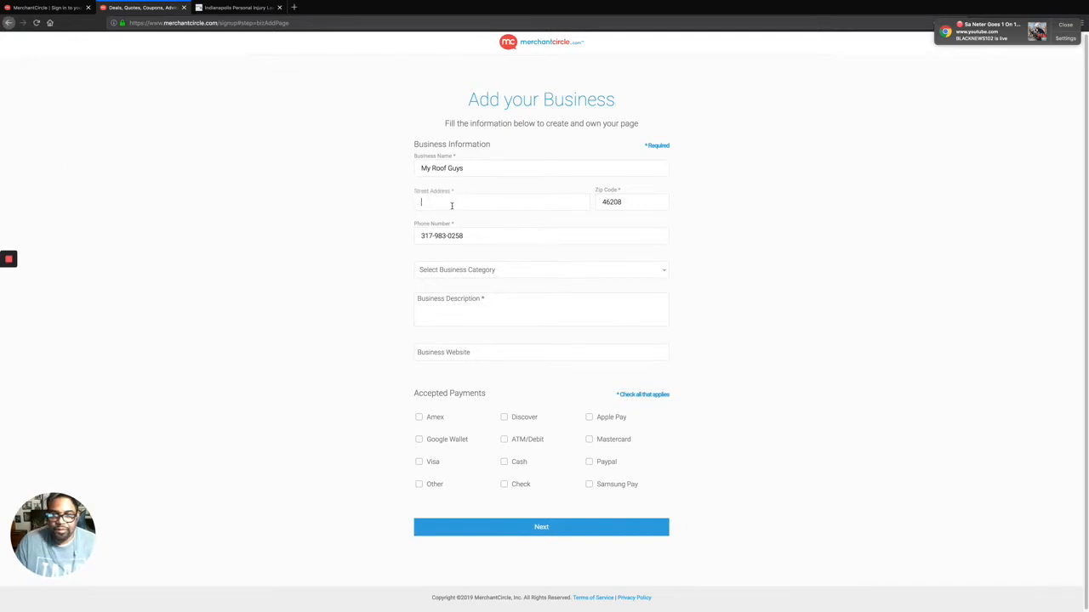
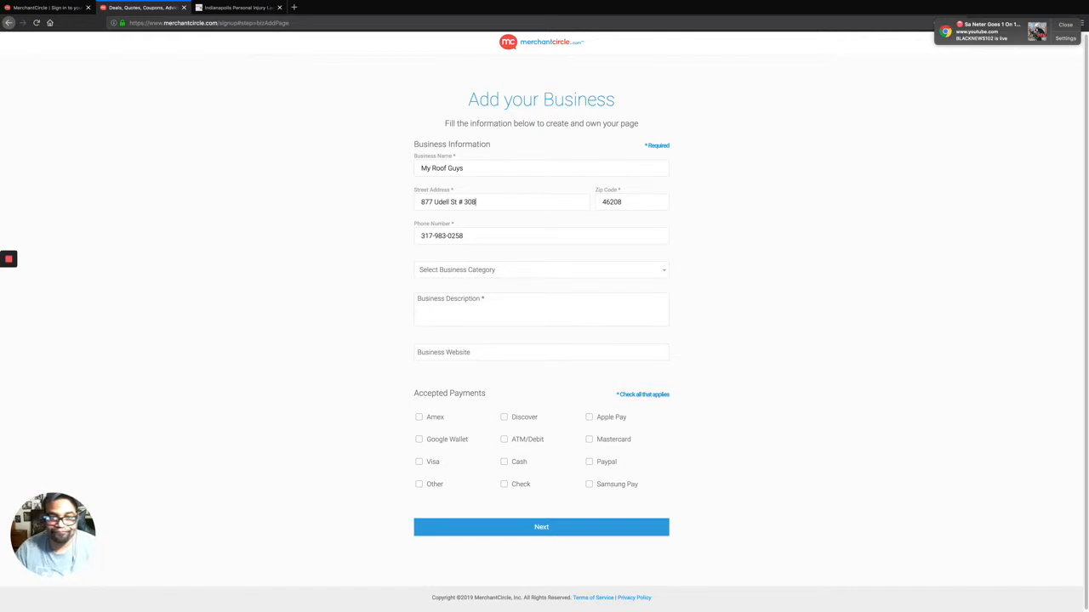
key(Tab)
key(Tab)
key(Tab)
key(Tab)
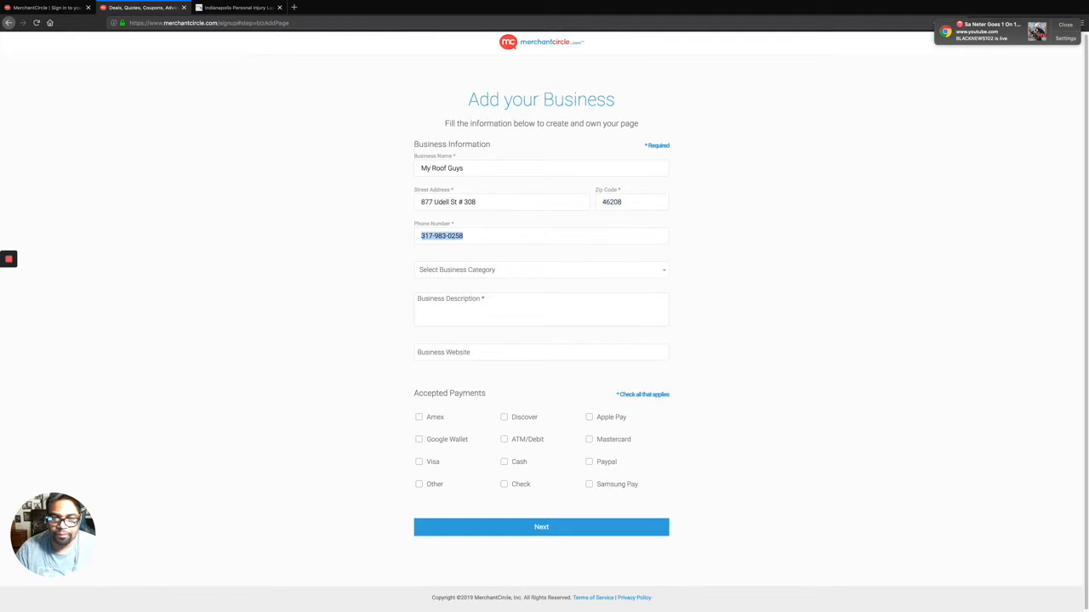
Set the category to Home & Garden > Home Repair & Improvement > Roof Contractors.
click(469, 273)
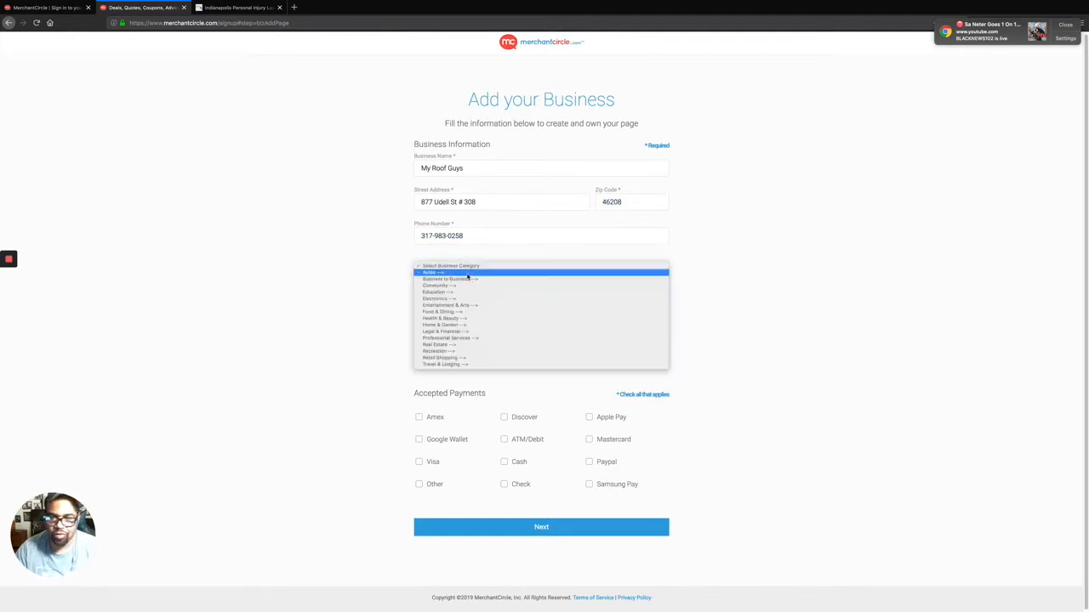
click(461, 325)
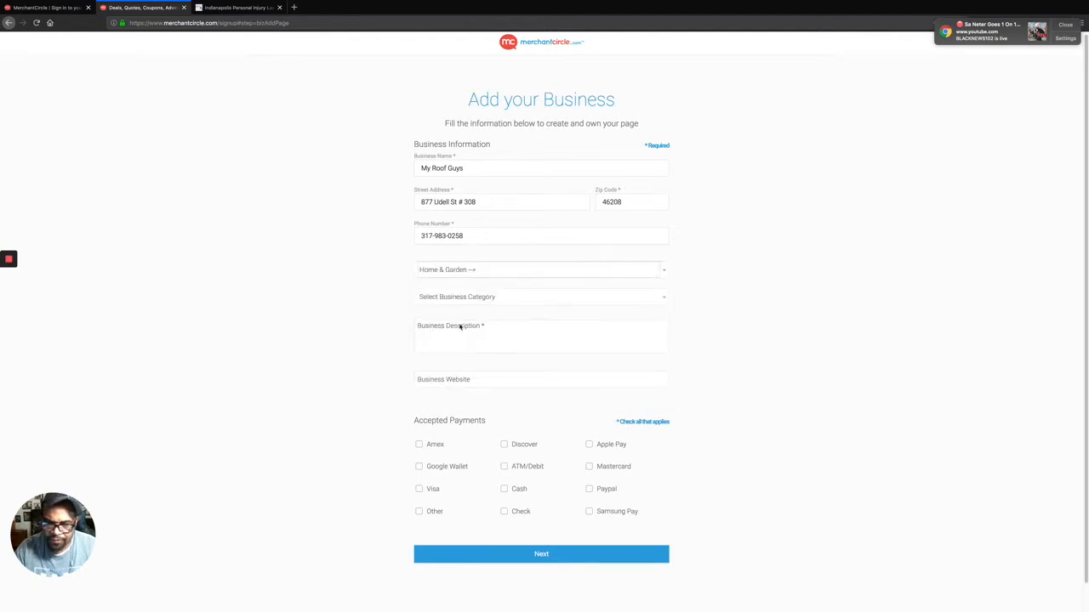
click(493, 300)
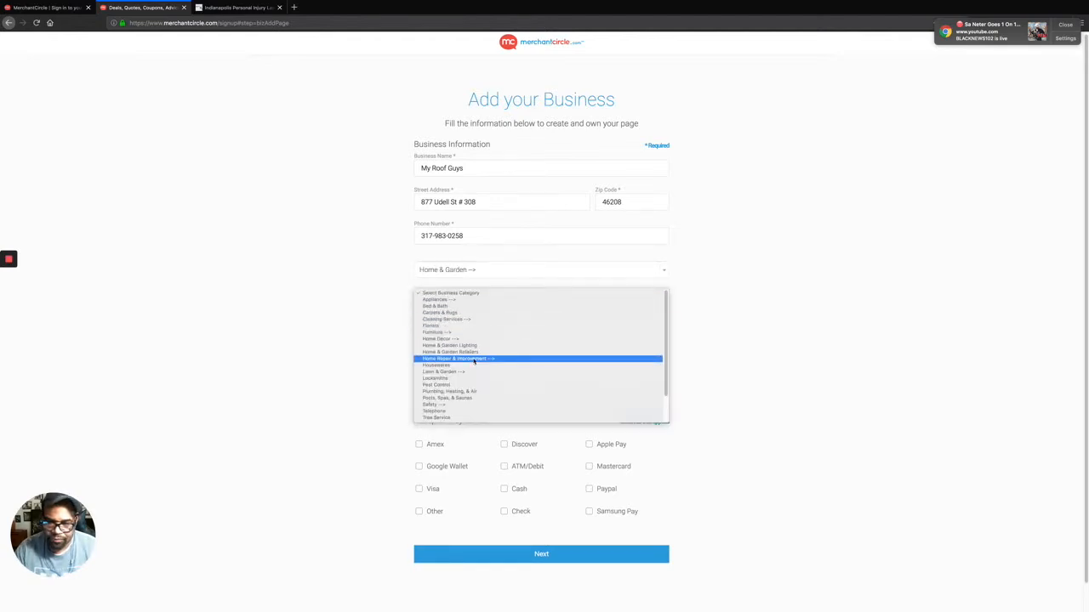
scroll(475, 361, down, 4)
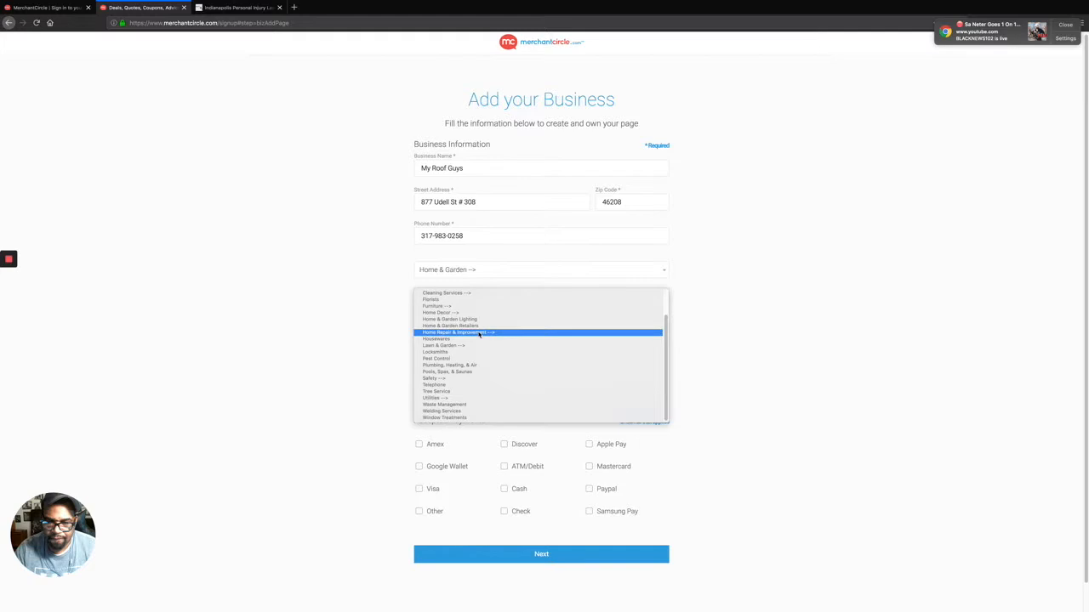
click(479, 333)
click(507, 324)
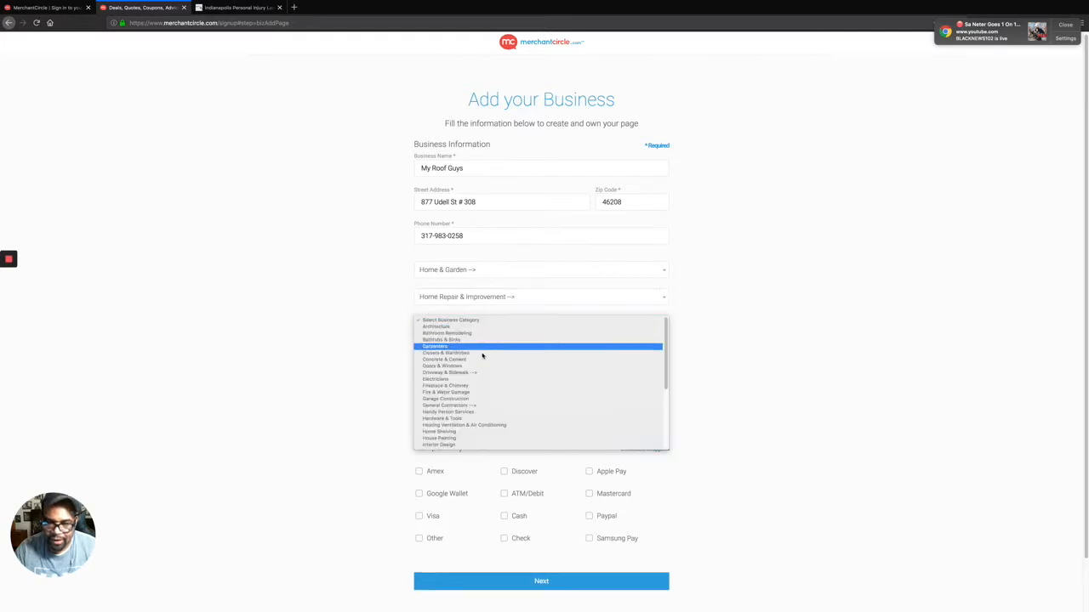
scroll(489, 417, down, 3)
scroll(494, 423, down, 3)
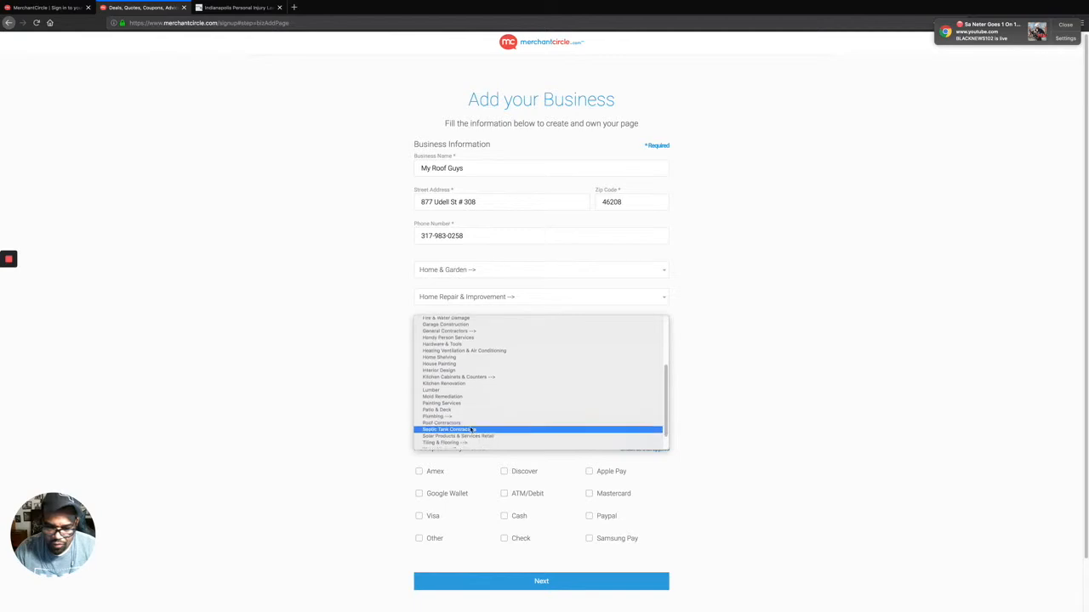
click(474, 422)
click(490, 361)
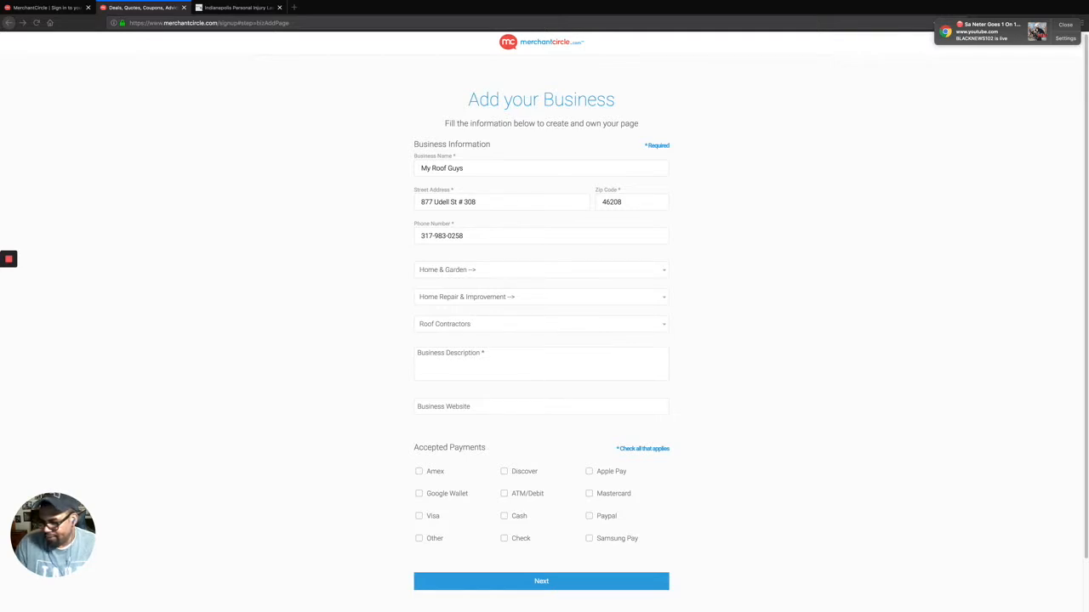
click(470, 366)
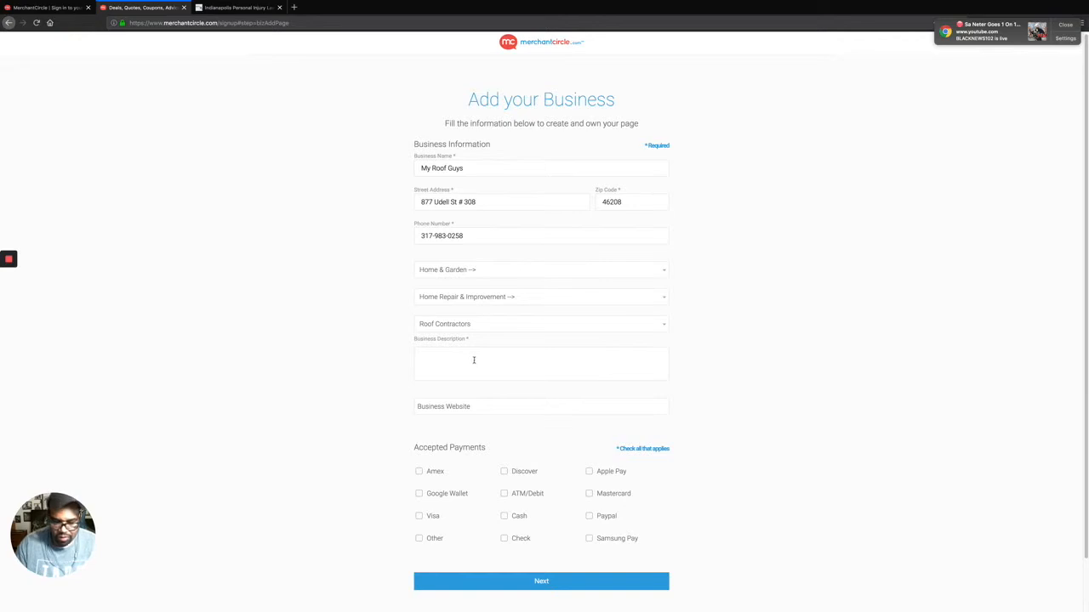
key(ctrl+v)
click(467, 407)
key(super+Tab)
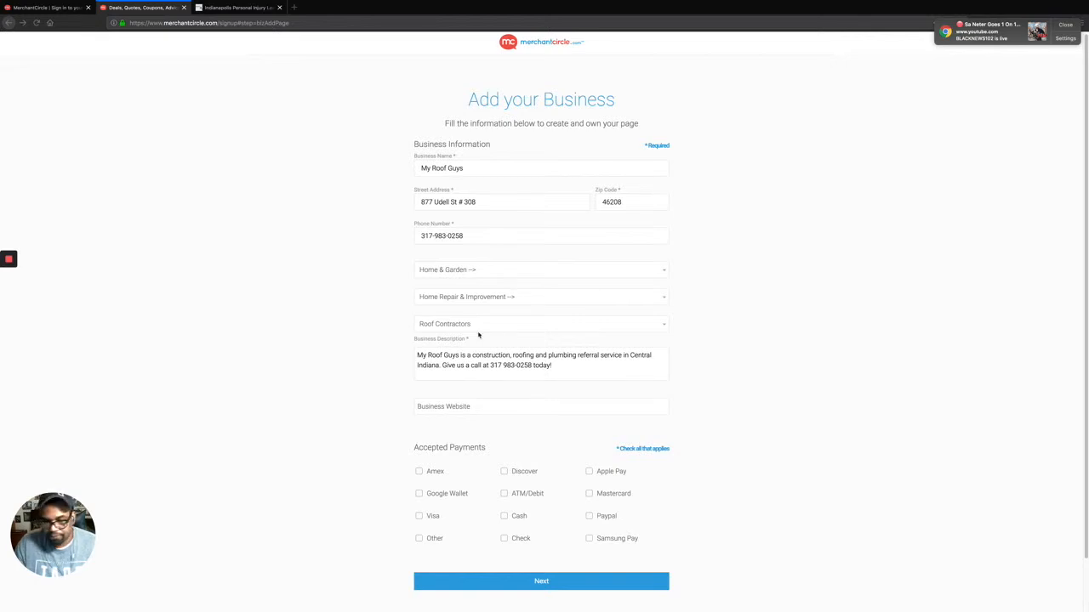
click(489, 407)
text(https://myroofguys.com)
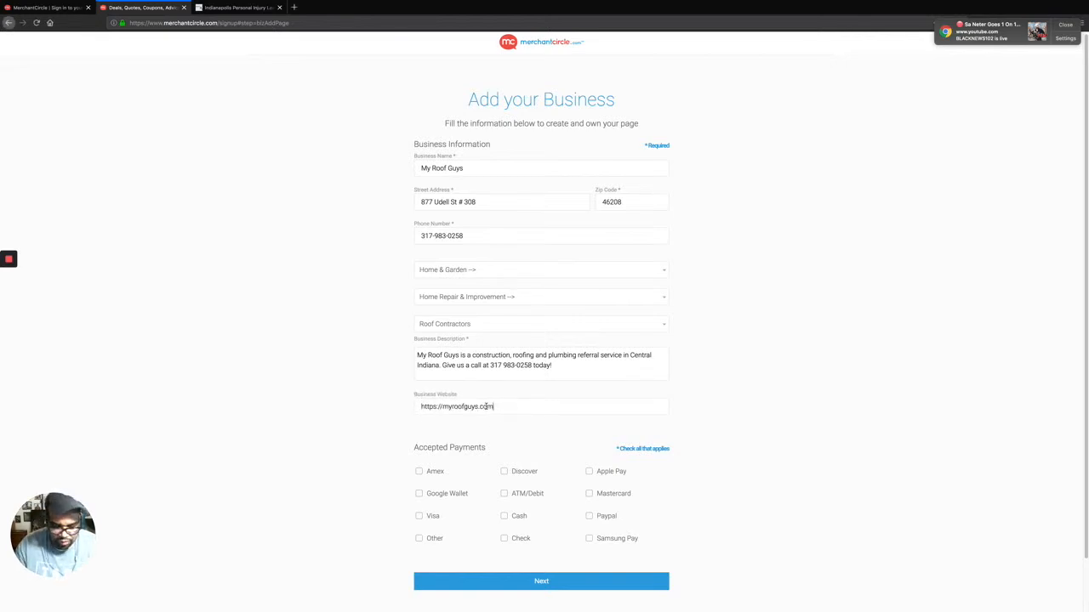
Mark Amex, Discover, ATM/Debit, Cash, Visa and Check as accepted payments, submit, and pick the free Standard plan.
scroll(430, 461, down, 2)
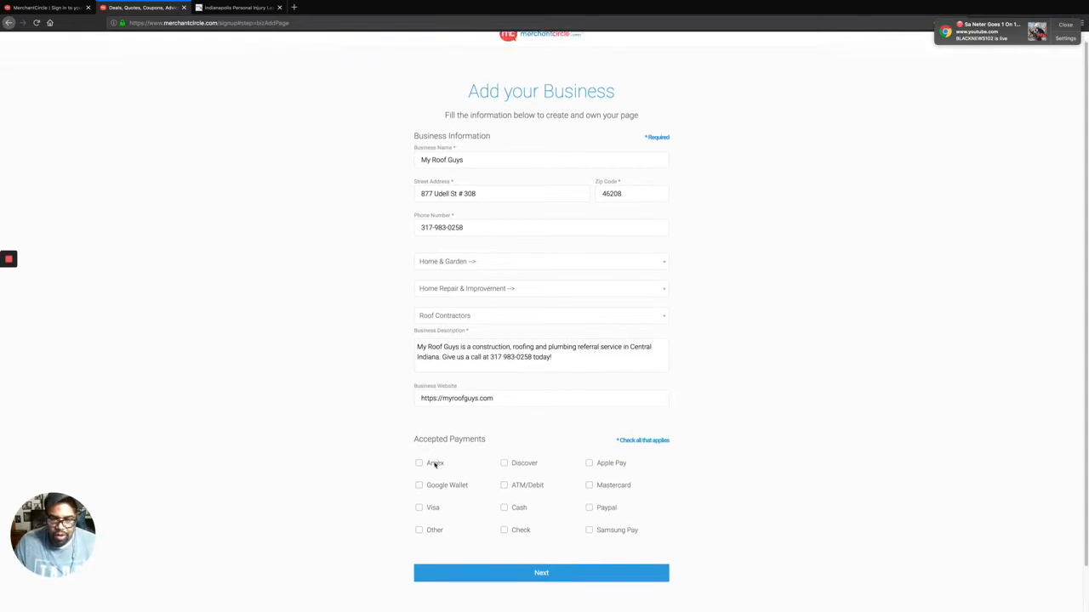
click(419, 418)
click(505, 417)
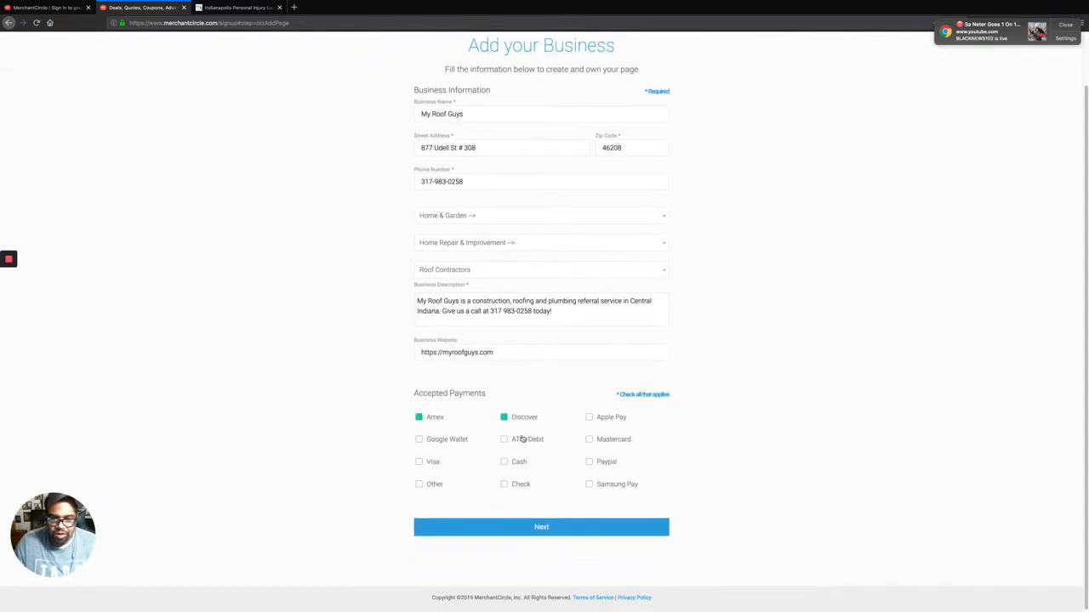
click(504, 439)
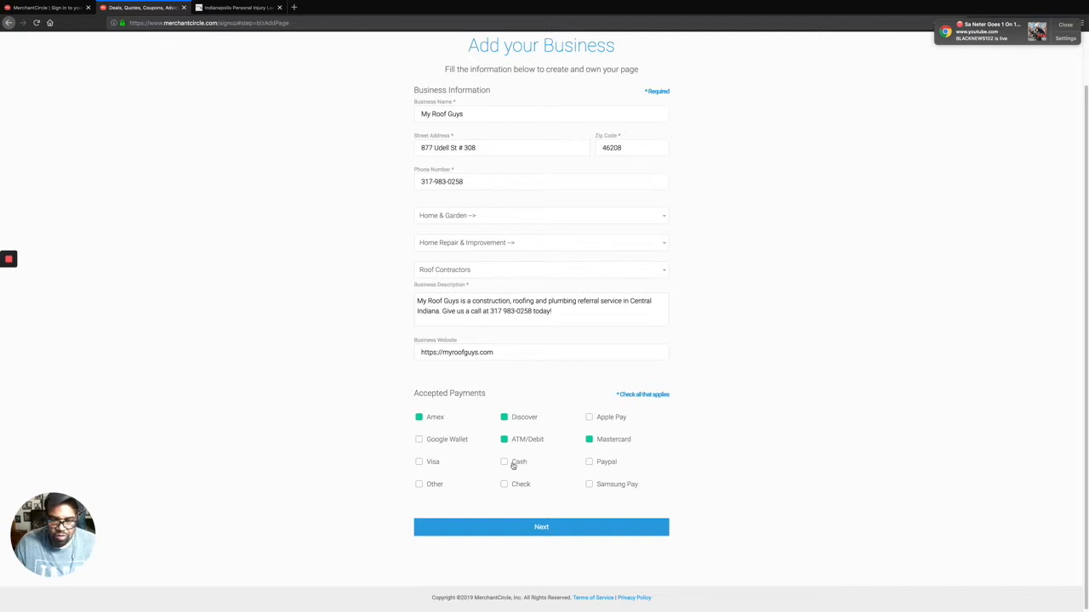
click(505, 463)
click(419, 462)
click(506, 485)
click(514, 527)
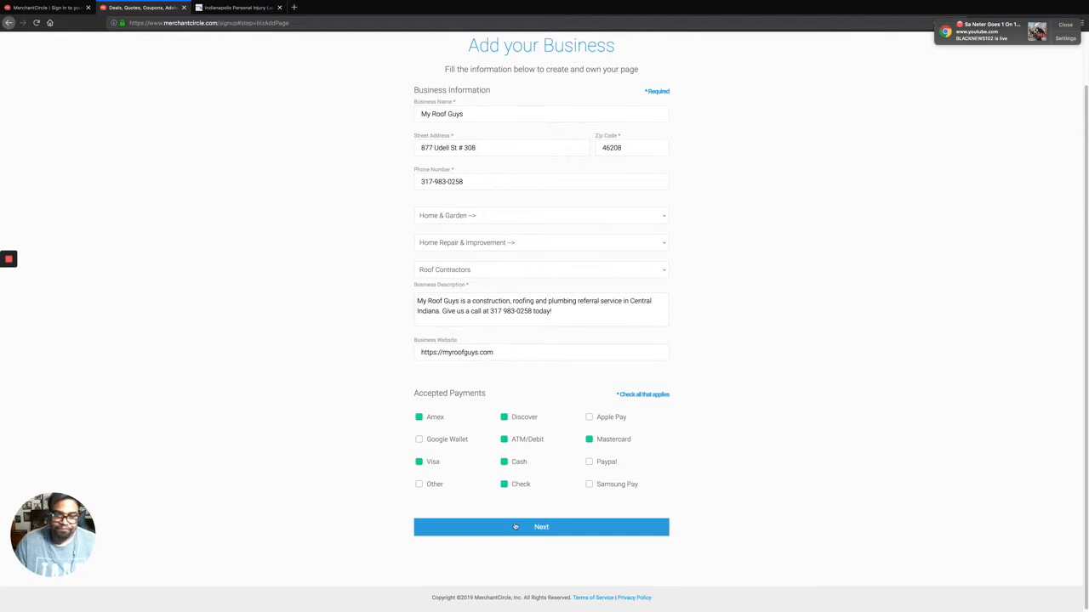
click(381, 398)
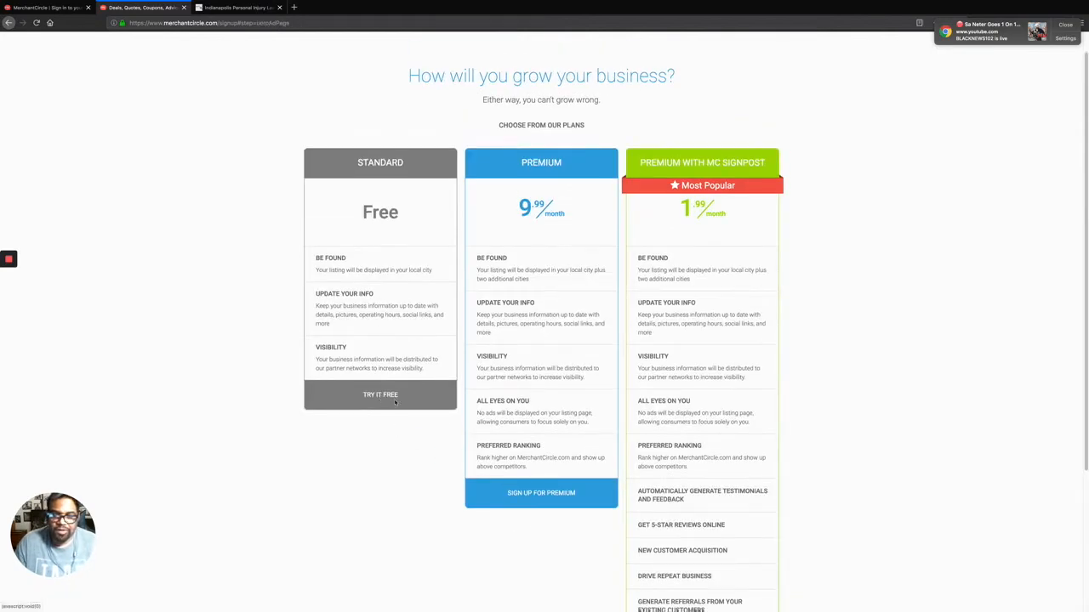
Skip the optional ad upsell to complete the free Standard signup.
click(629, 438)
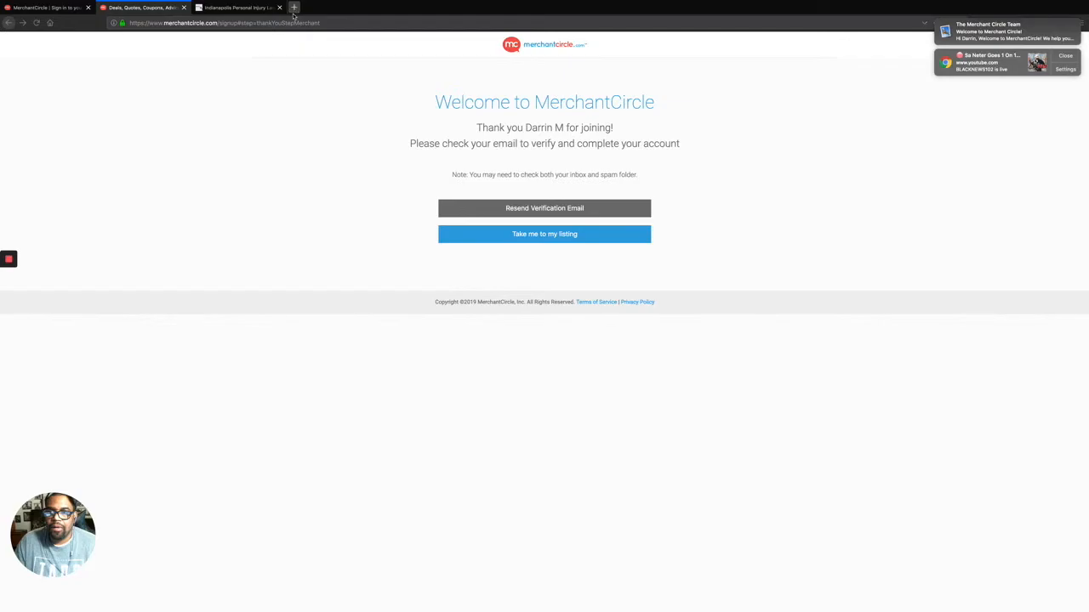
Load the My Roof Guys dashboard in a new tab and start a new blog post.
click(293, 7)
right_click(318, 22)
click(340, 63)
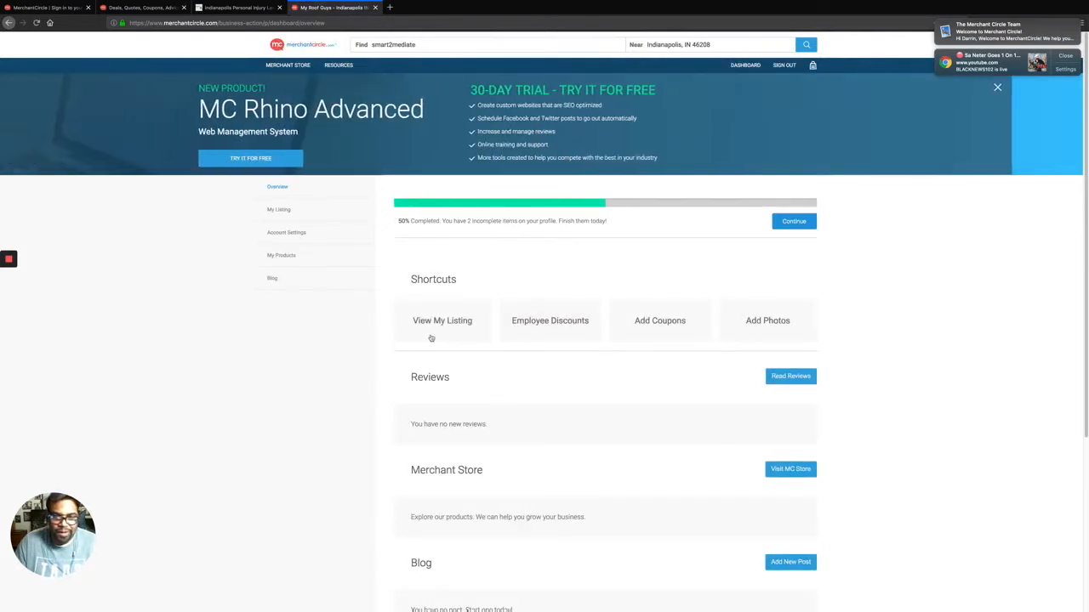
scroll(537, 399, down, 3)
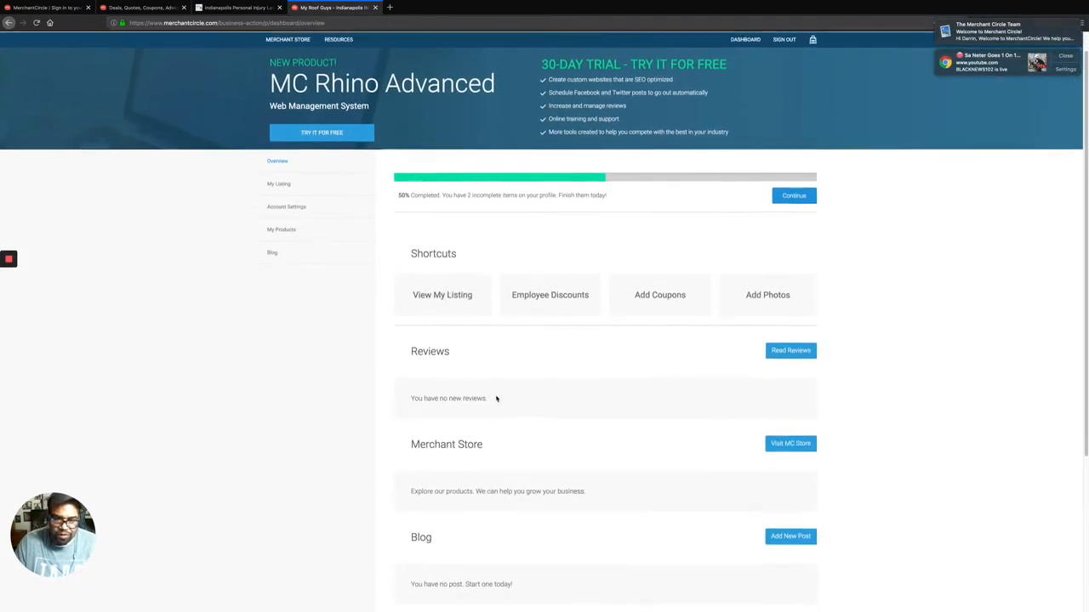
click(783, 427)
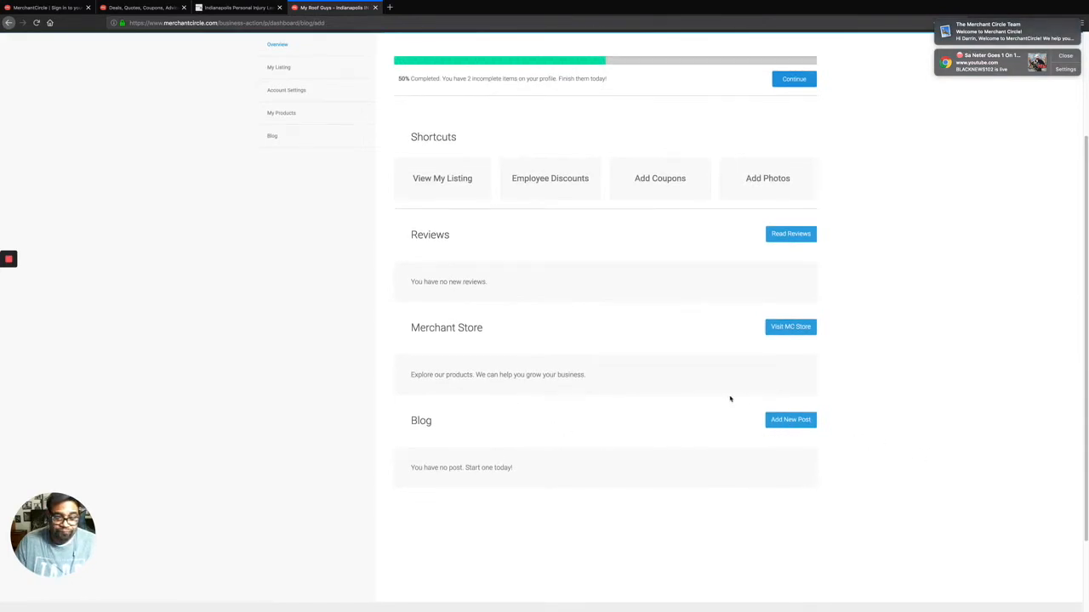
Enter the blog post title 'Indianapolis Roof Contractor'.
click(496, 187)
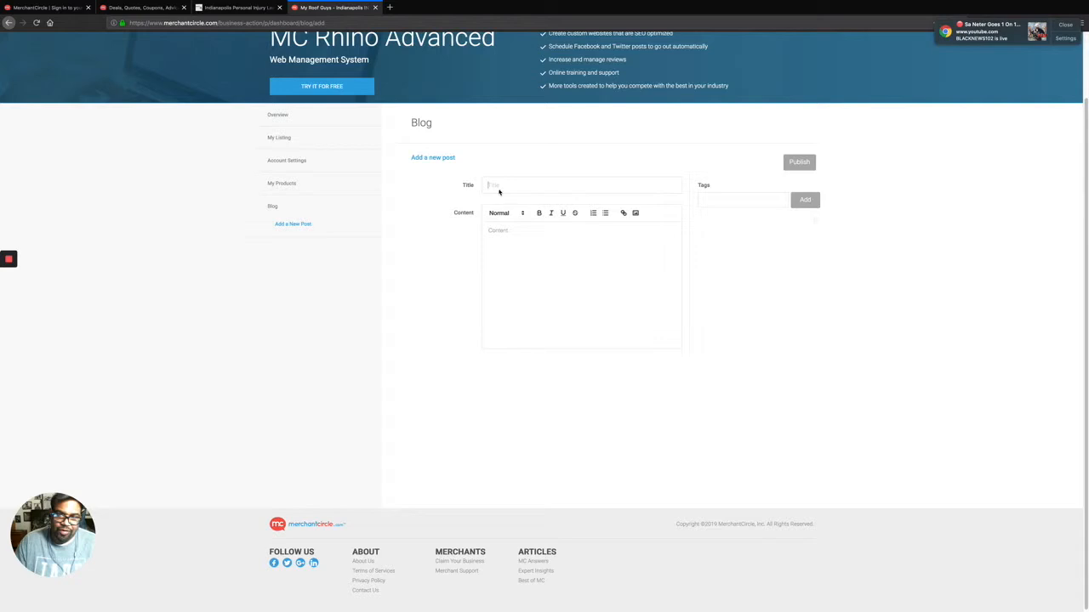
text(Indianapolis)
key(BackSpace)
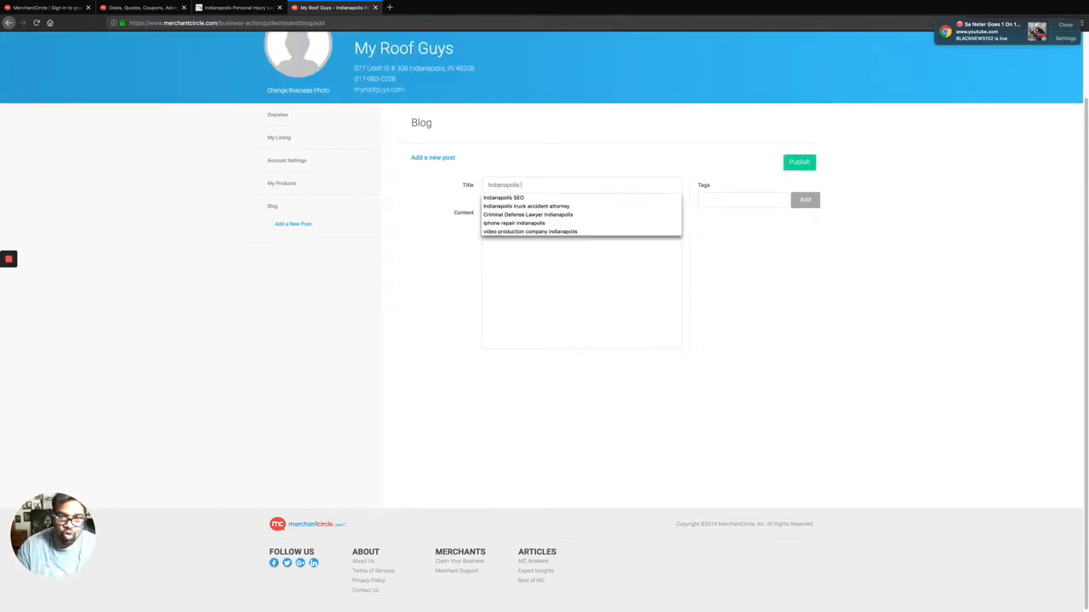
text(Roof)
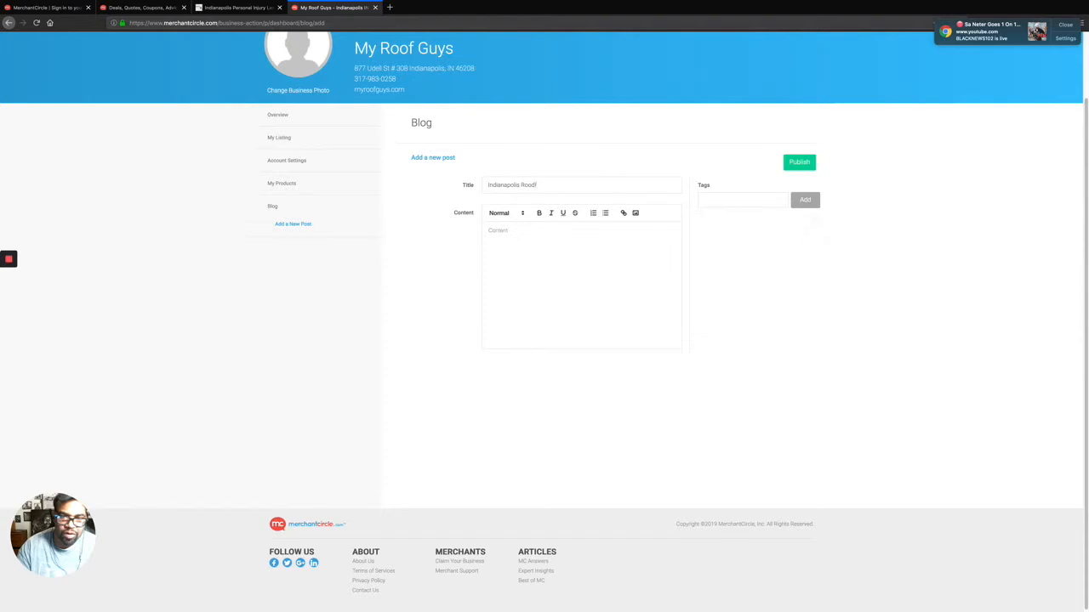
text(inontractor)
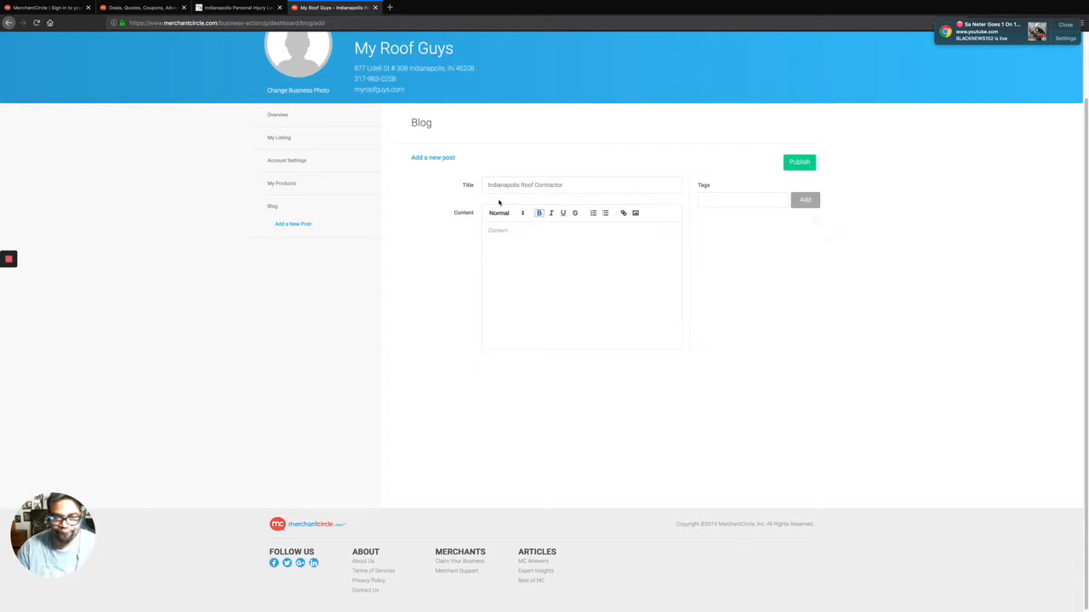
Write the body: 'If you are in Indianapolis… roof contractor. My Roof Guys is the best choice…'.
click(506, 233)
text(Come o)
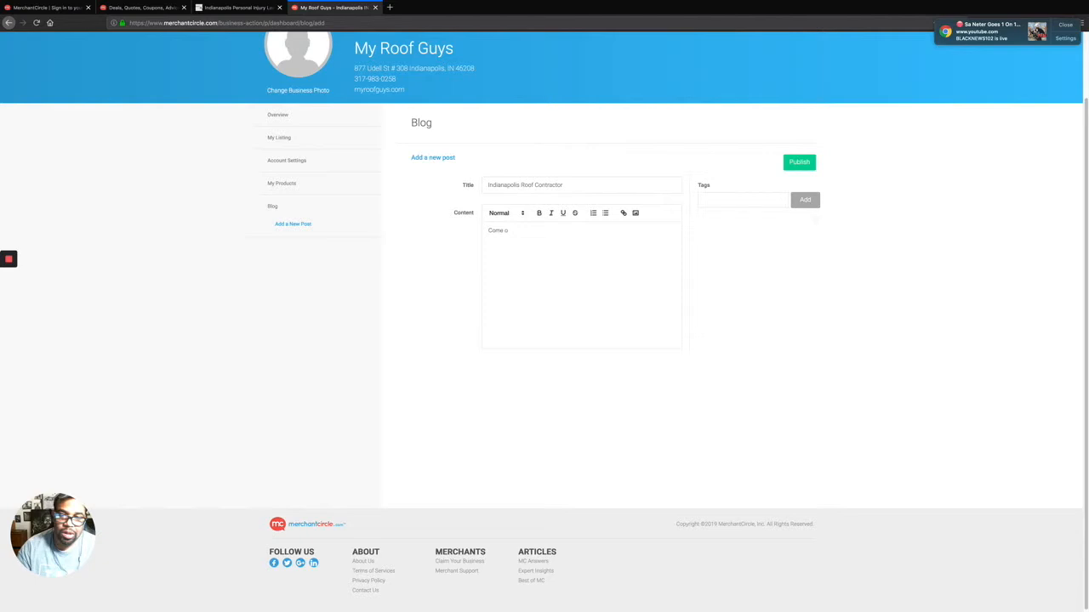
key(BackSpace)
key(BackSpace)
key(BackSpace)
key(BackSpace)
key(BackSpace)
key(BackSpace)
key(BackSpace)
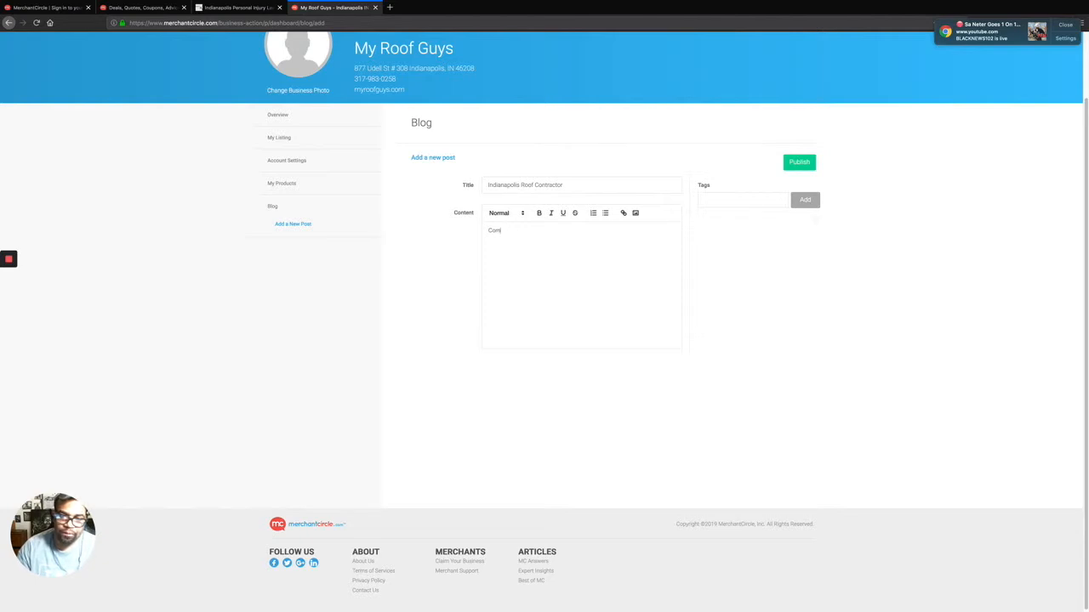
text(If you)
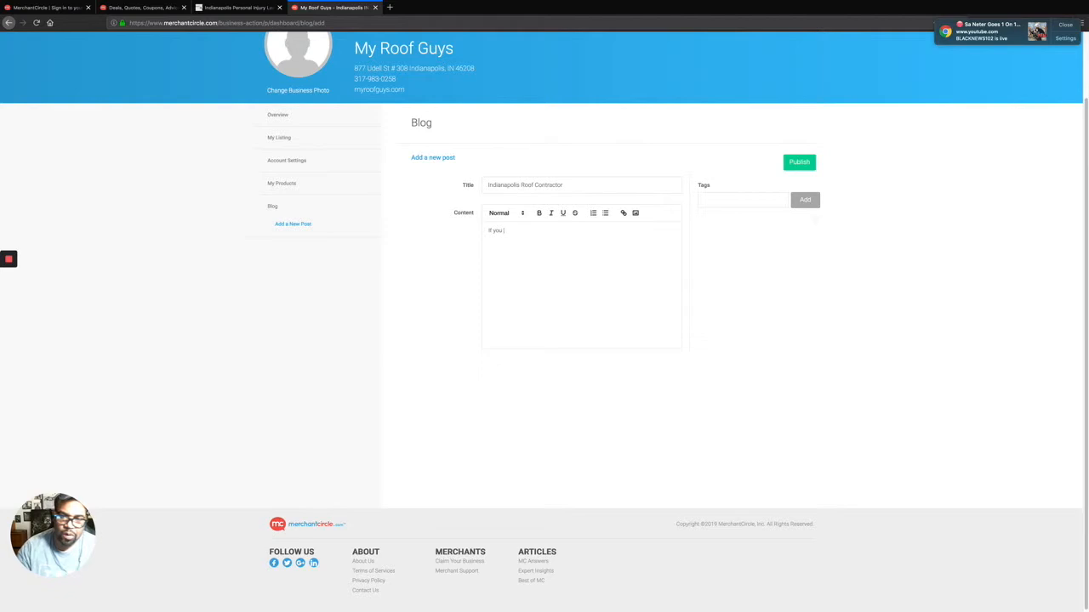
text( are in Indianapolis and are in the need of an Indianapolis)
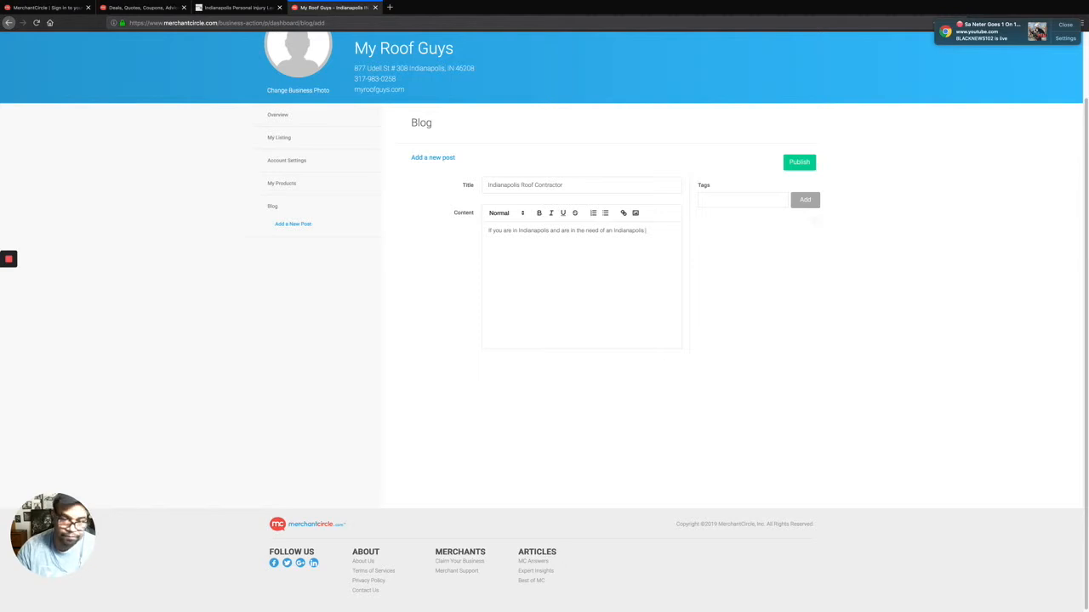
text(roof c)
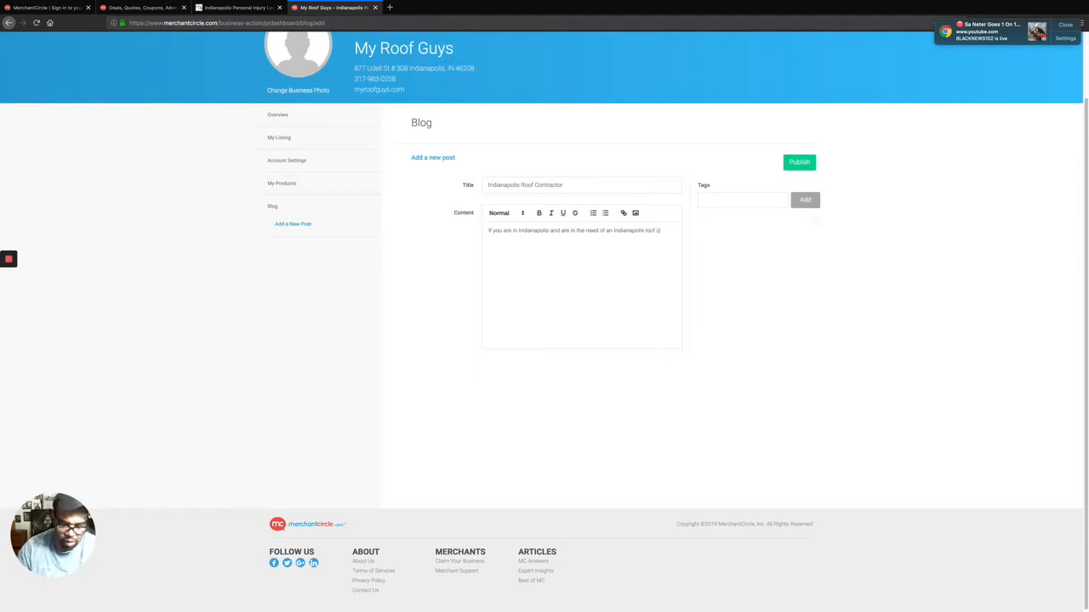
text(ontractor.)
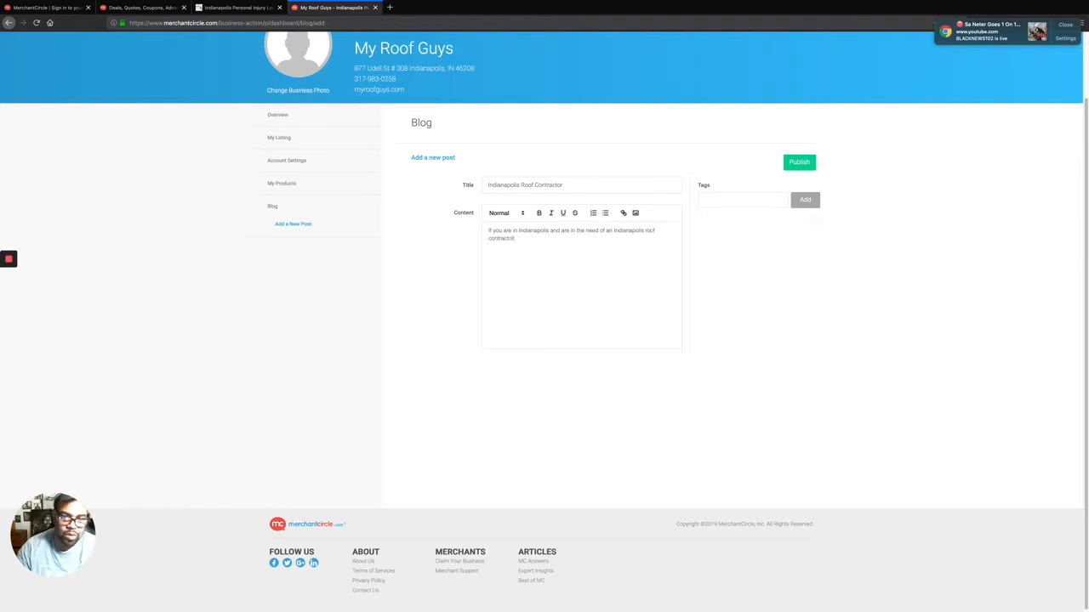
text( M)
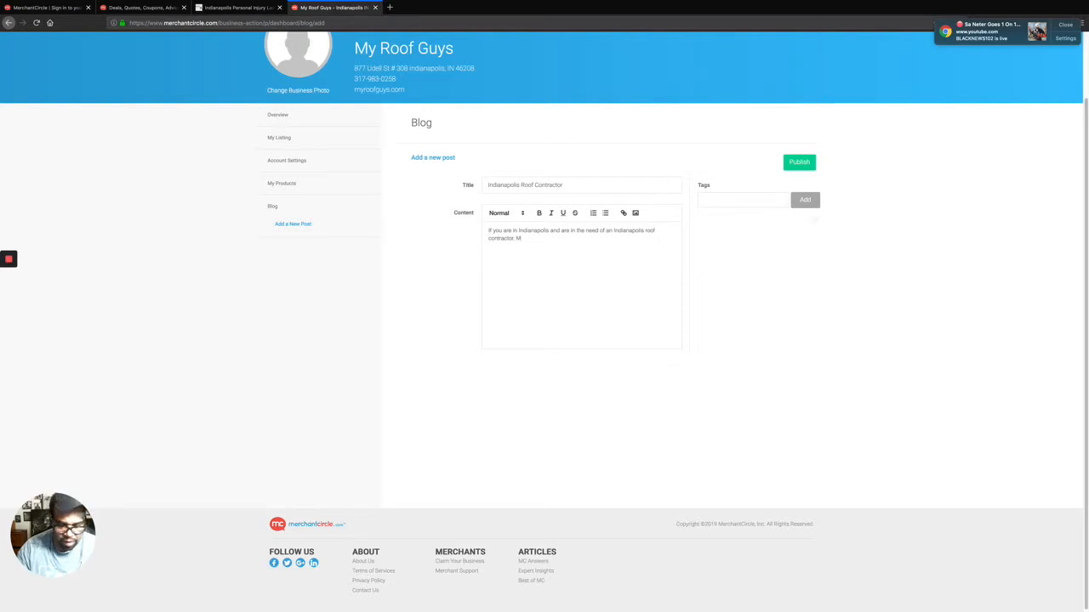
text(yuRoof)
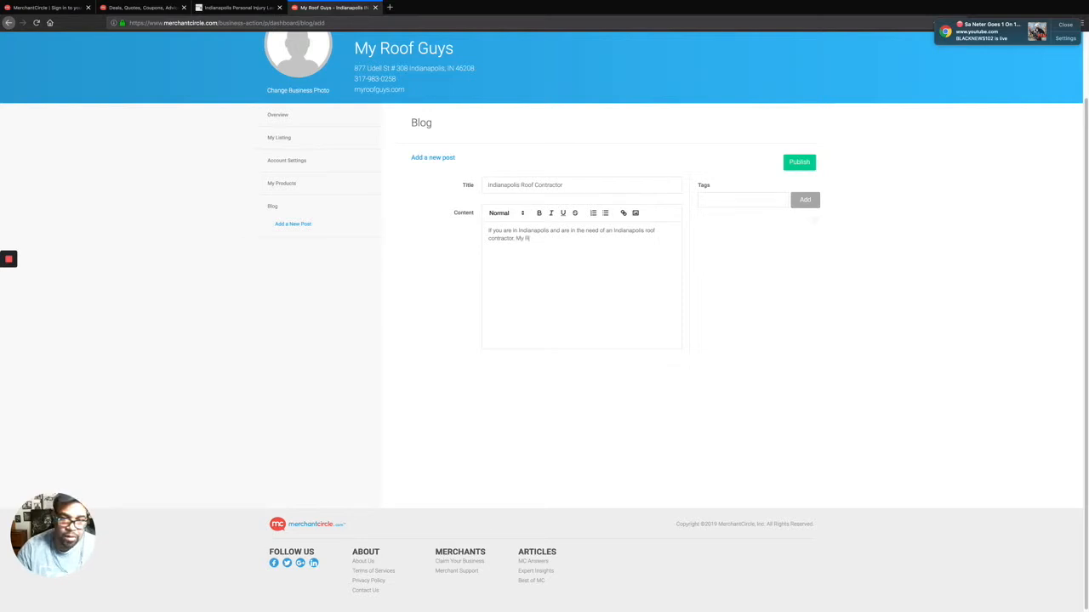
text( G)
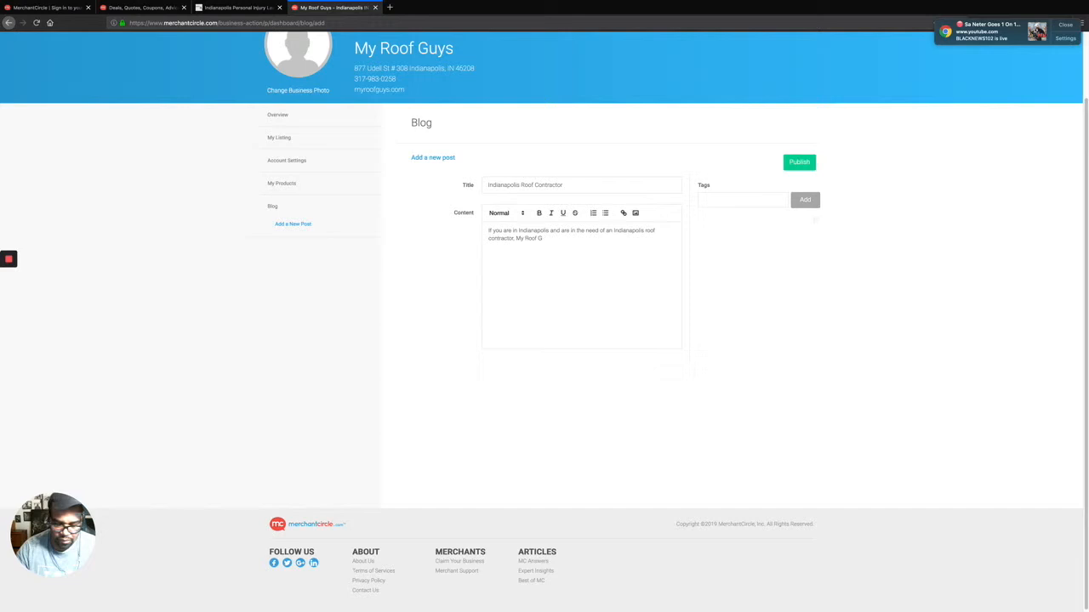
text(uys is the best co)
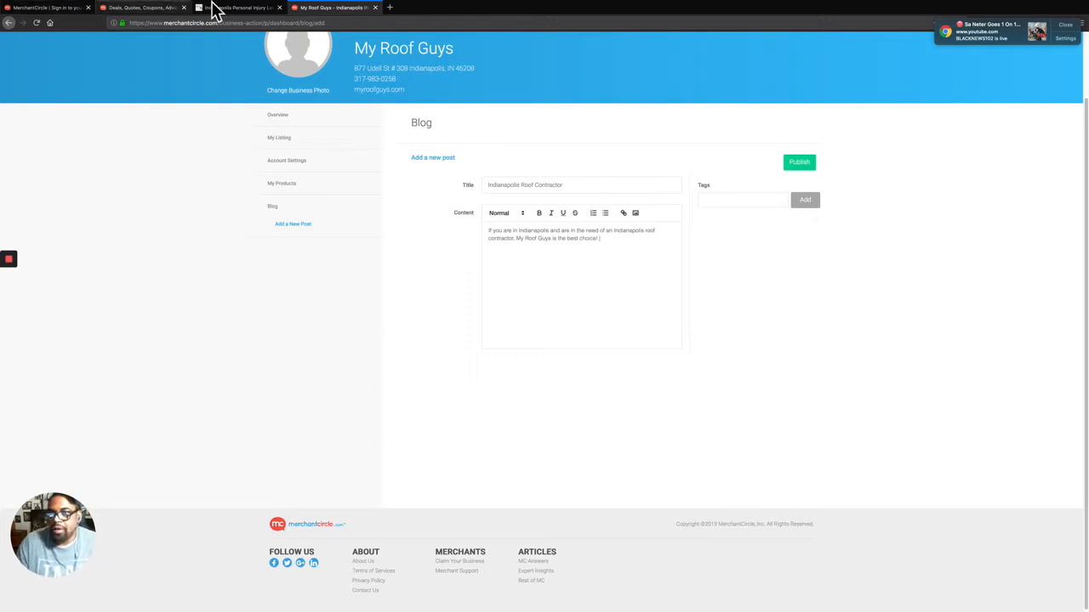
Load myroofguys.com in a new tab and open its Indianapolis Roofing Contractors page.
click(389, 7)
text(myroofguys.com/)
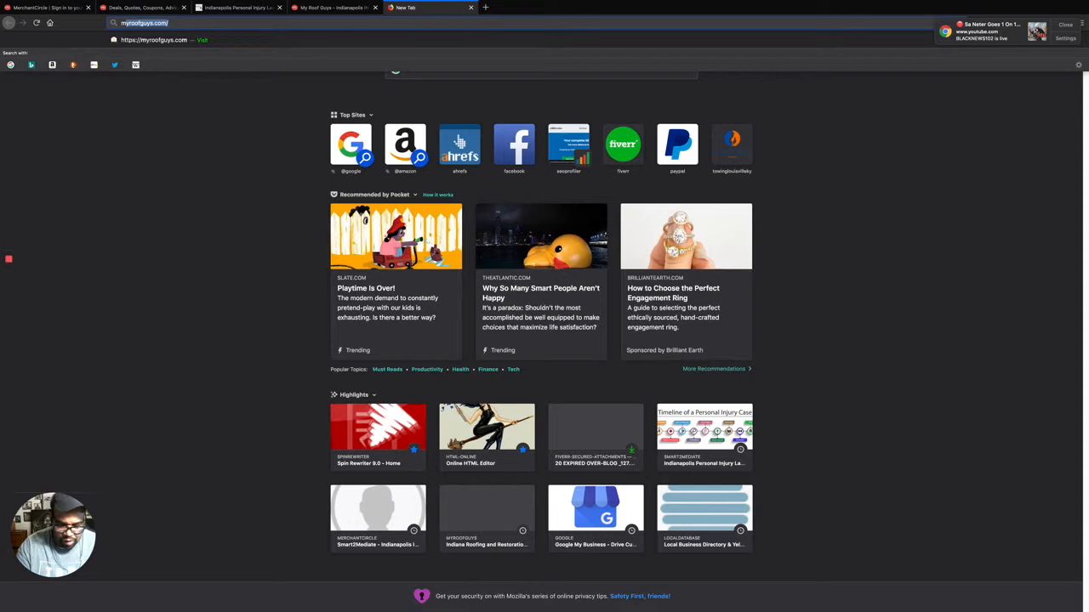
key(Return)
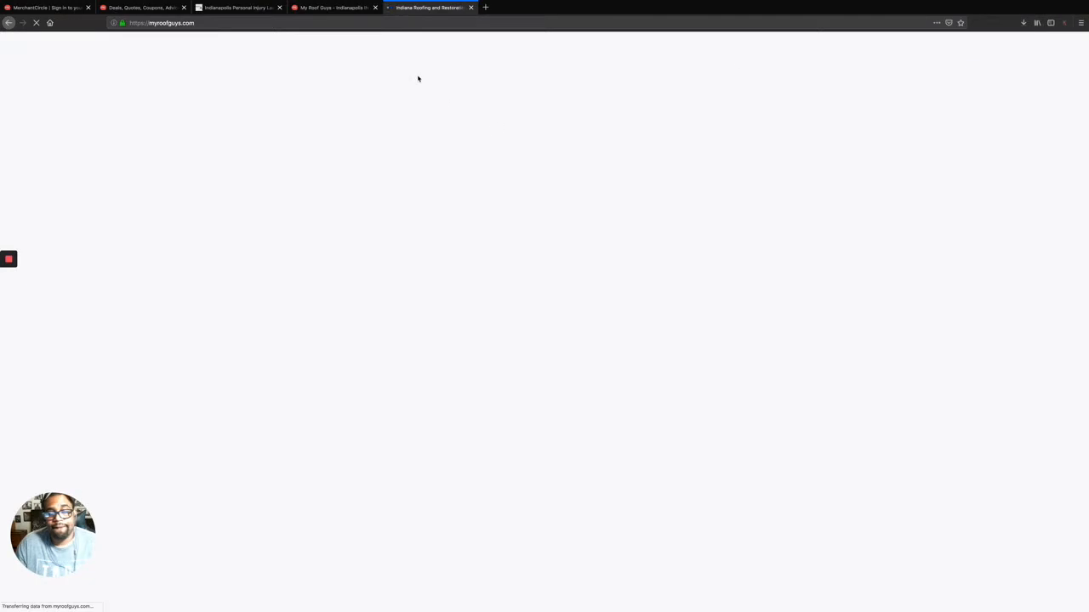
mouse_move(707, 59)
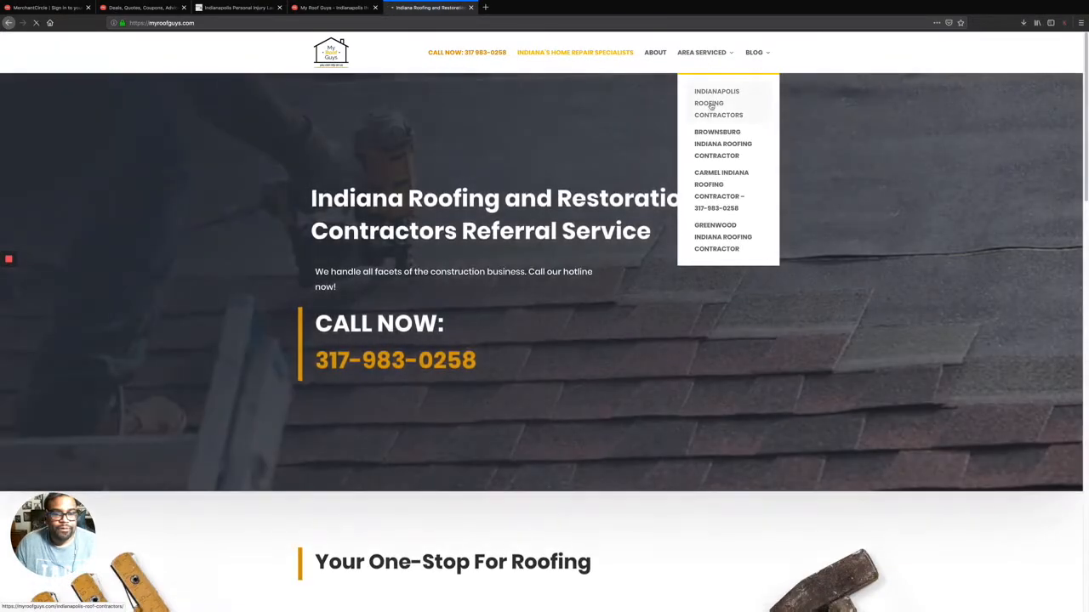
click(711, 105)
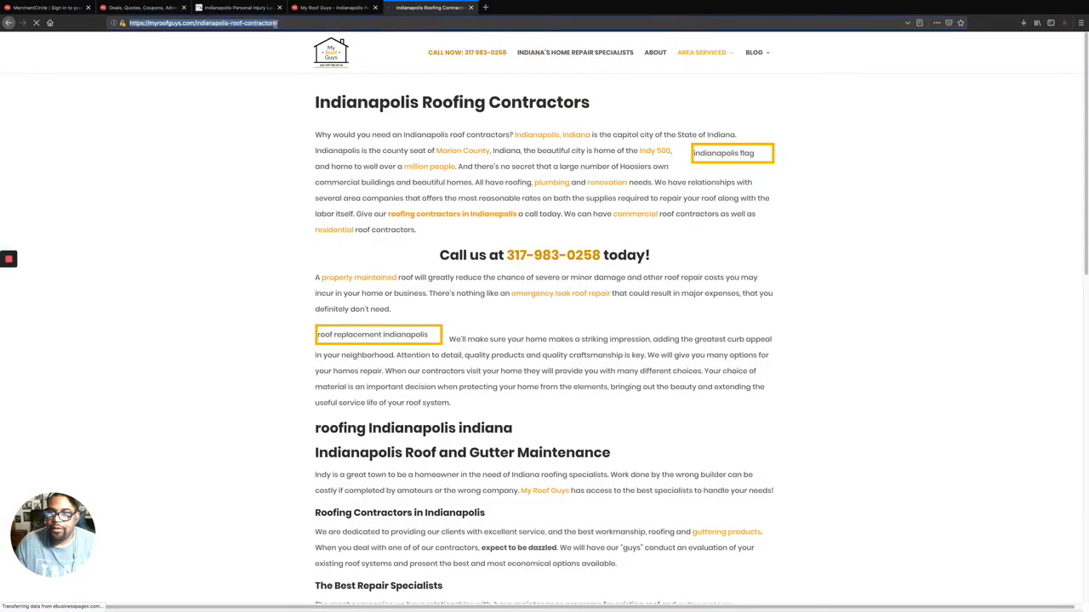
Copy the roofing contractors page address and return to the MerchantCircle post editor.
click(276, 23)
right_click(276, 24)
click(298, 49)
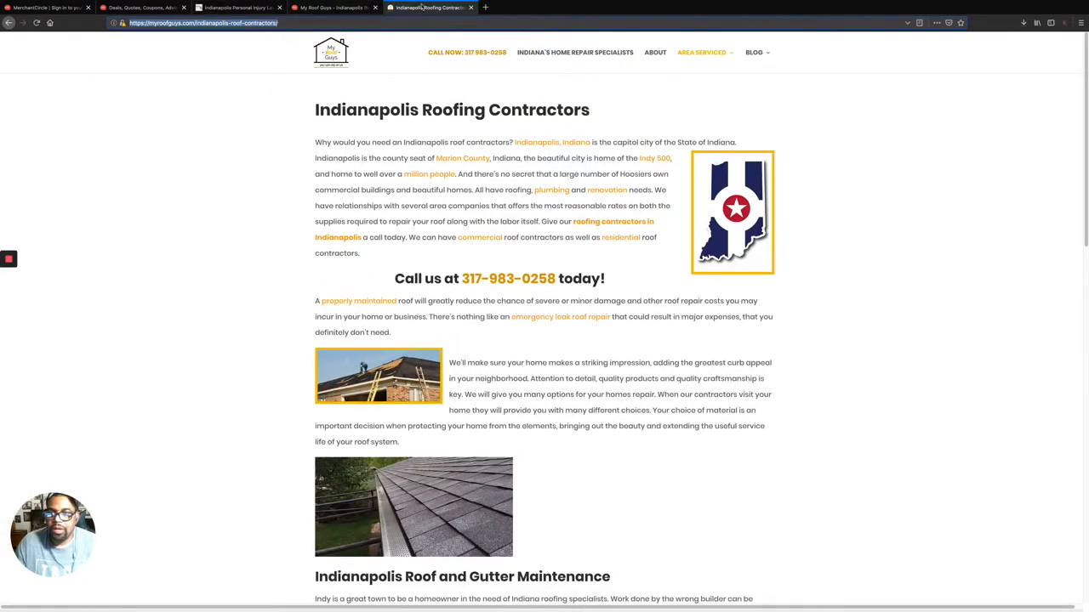
click(315, 9)
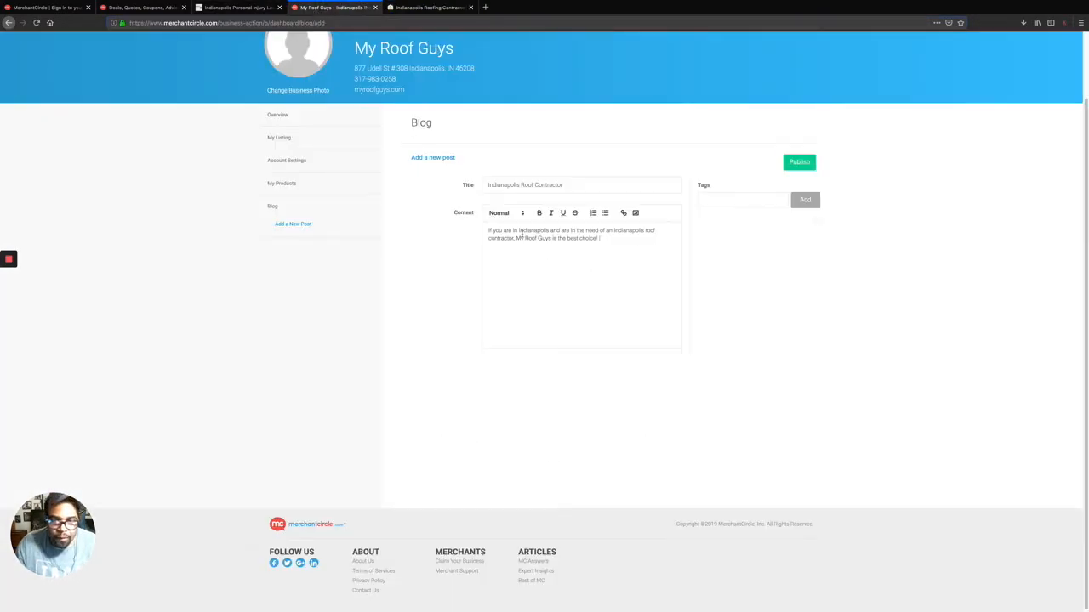
Hyperlink 'Indianapolis roof contractor' to the copied roofing page URL and publish the post.
drag(612, 230, 654, 239)
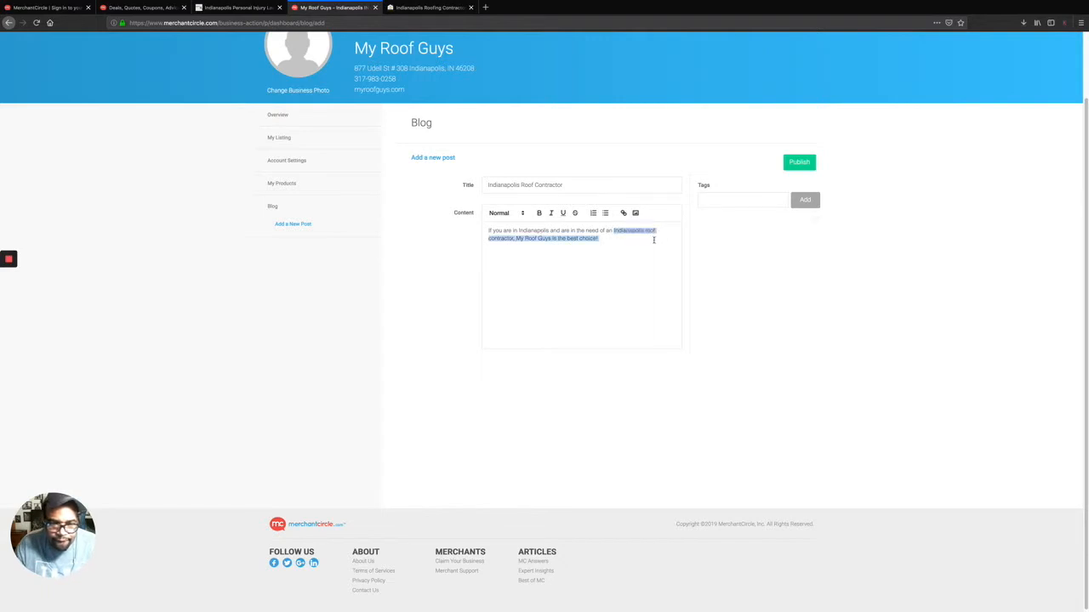
drag(504, 243, 513, 241)
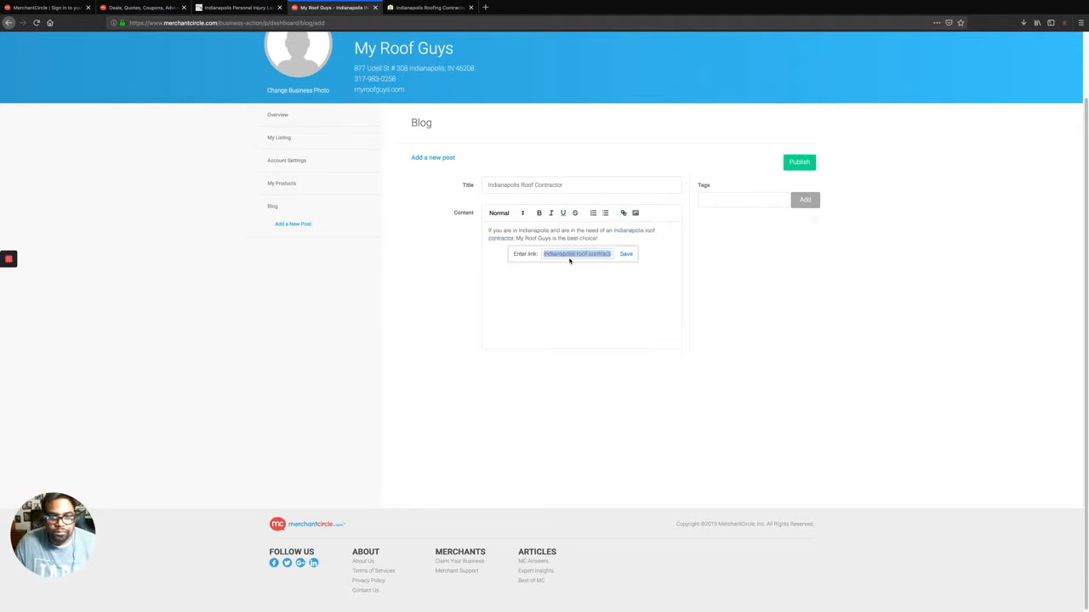
key(super+v)
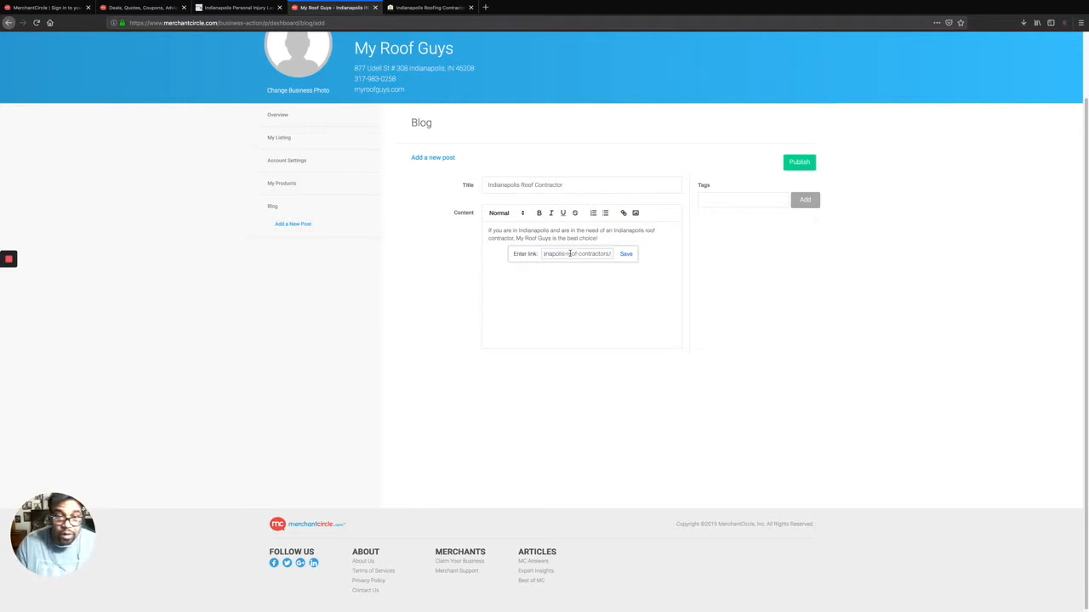
key(Return)
click(709, 284)
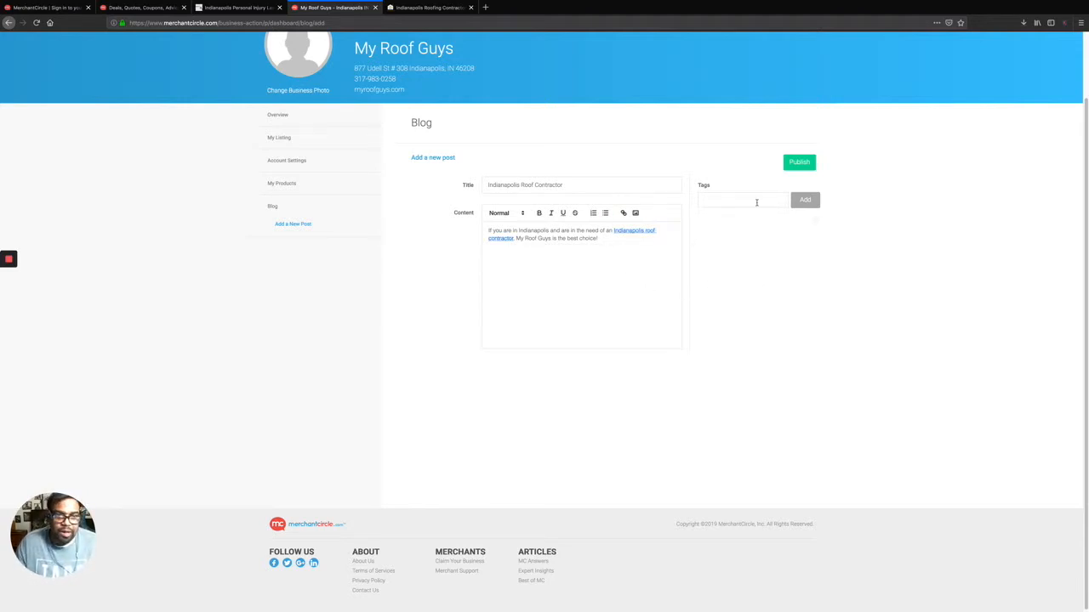
click(788, 167)
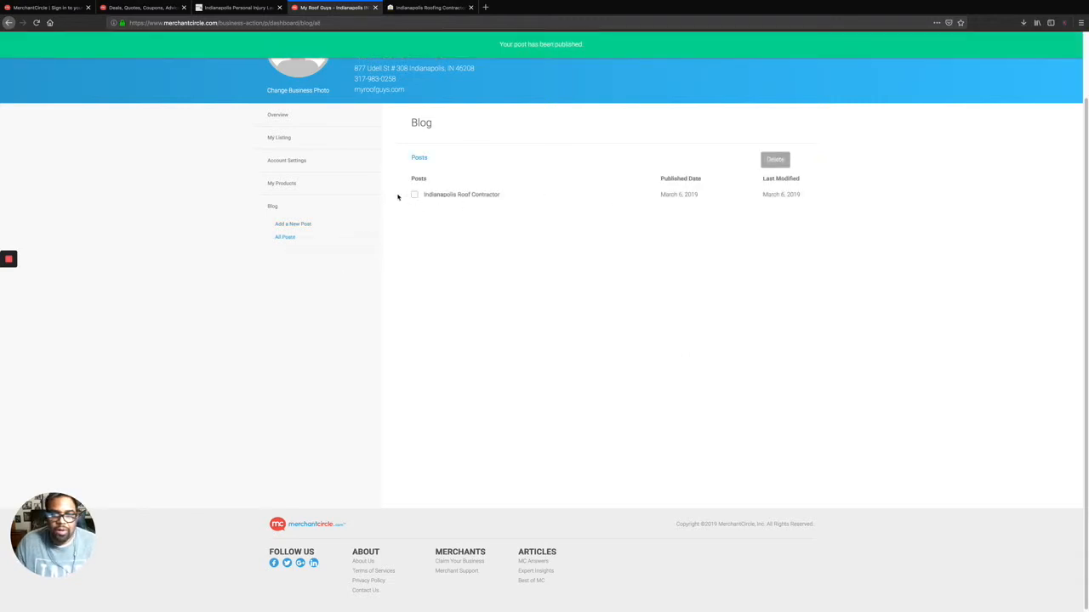
click(287, 138)
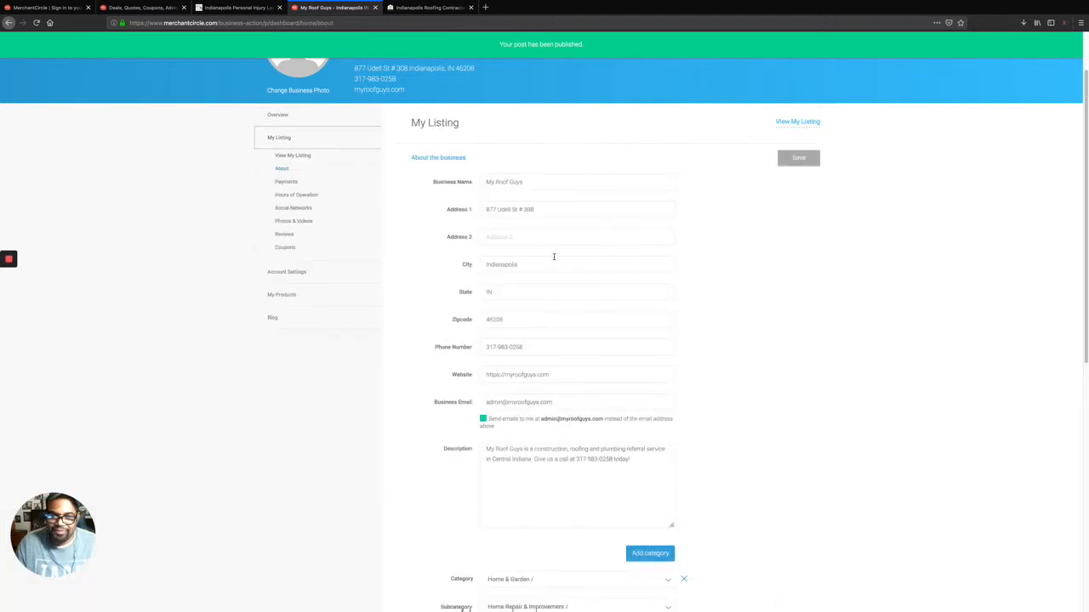
Review the listing's About and Hours of Operation details, then bring up its Social Networks fields.
scroll(557, 259, down, 3)
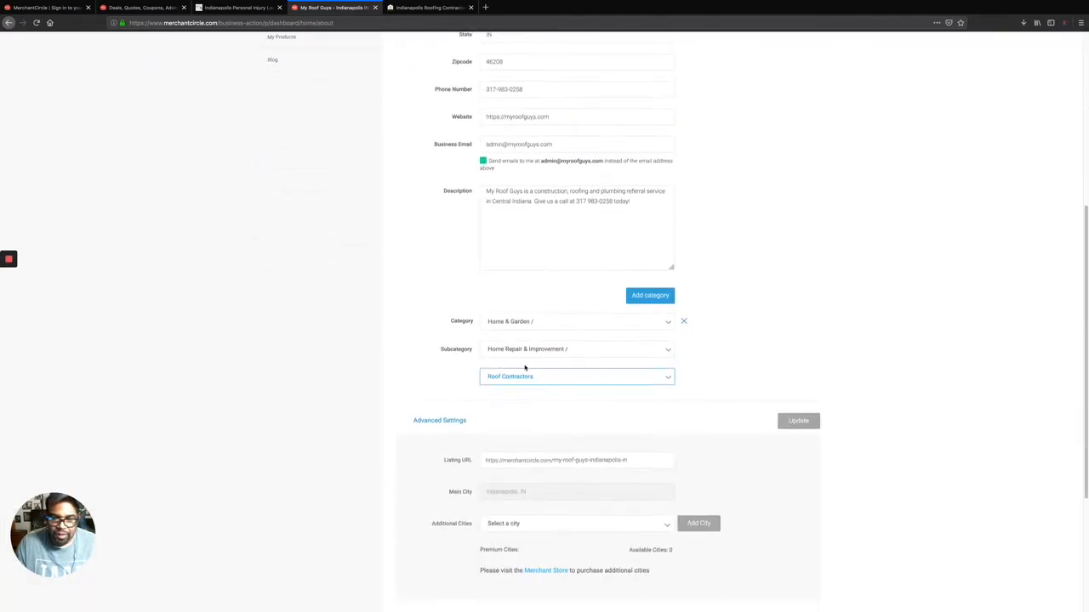
scroll(518, 368, down, 2)
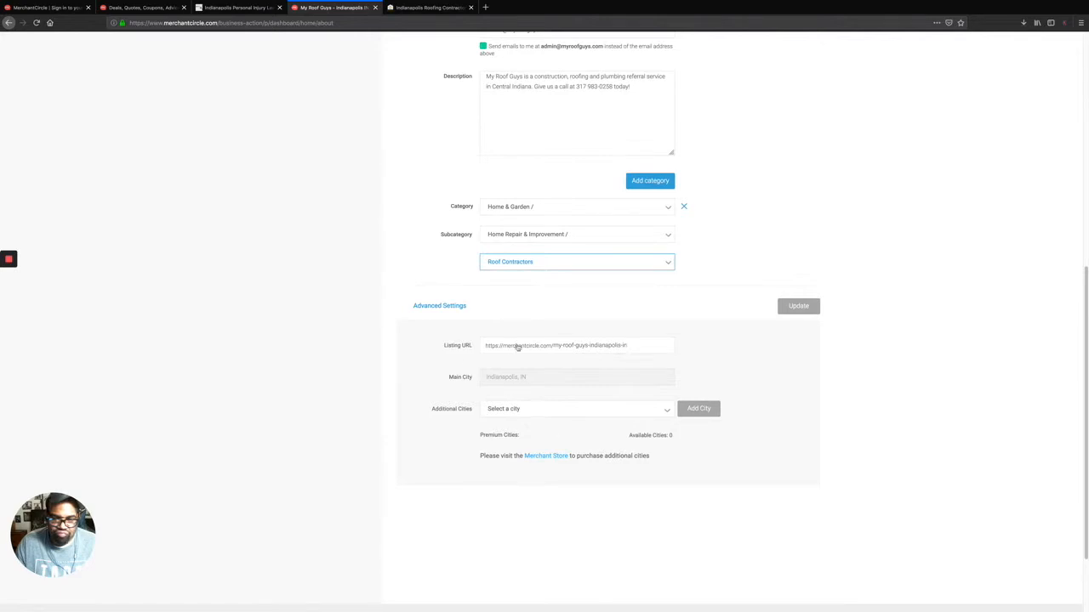
scroll(406, 267, up, 4)
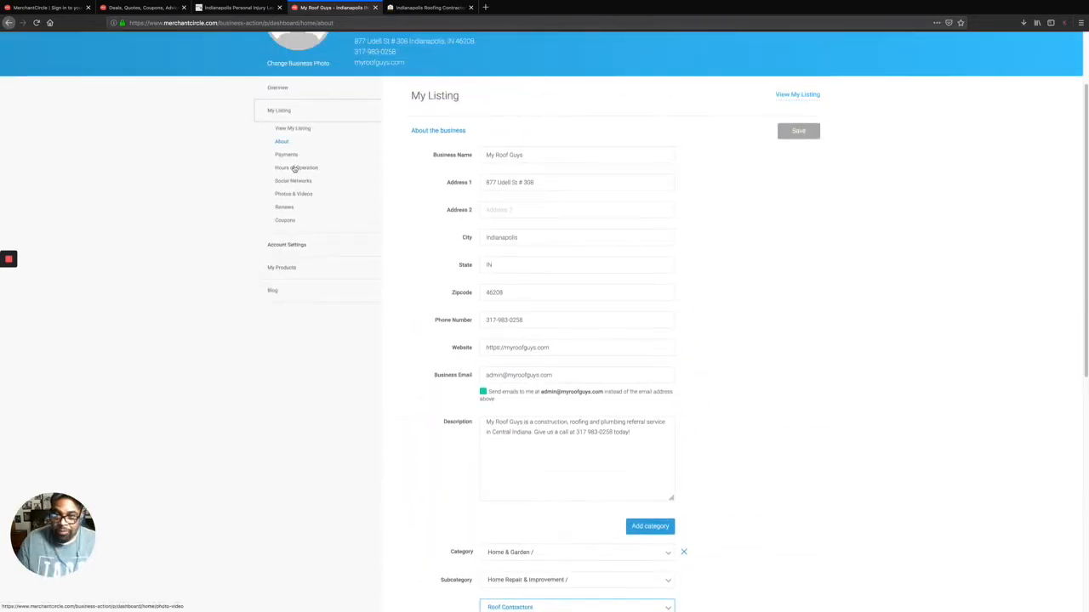
click(289, 171)
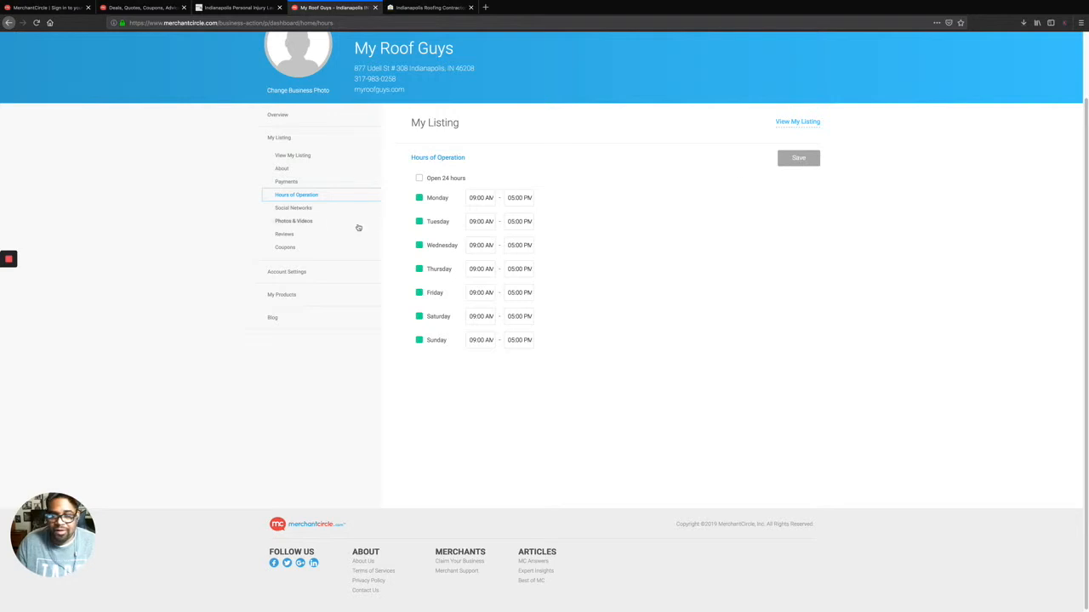
click(298, 209)
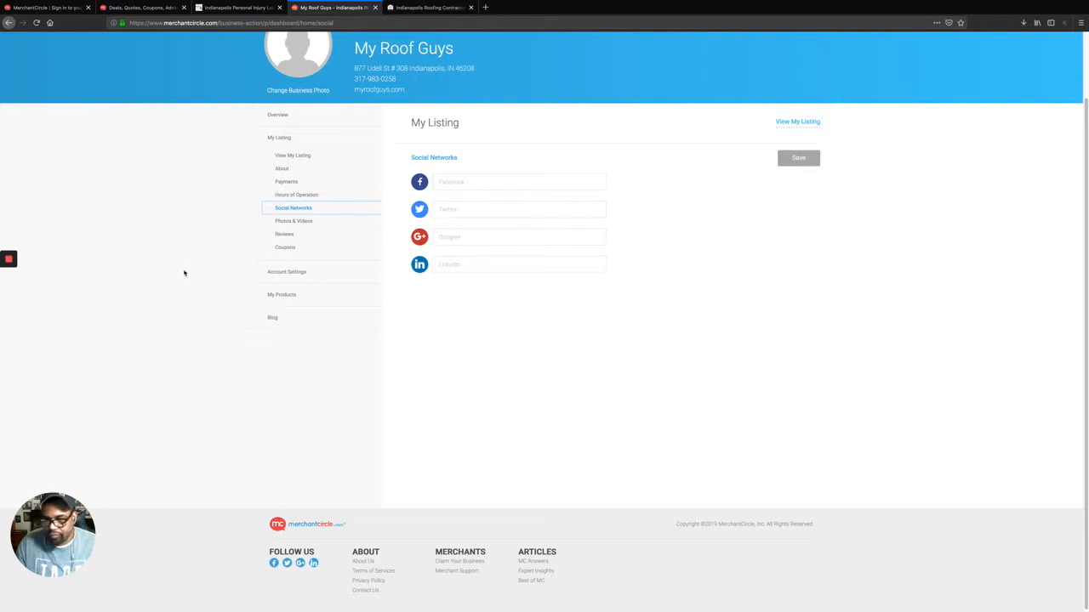
click(469, 183)
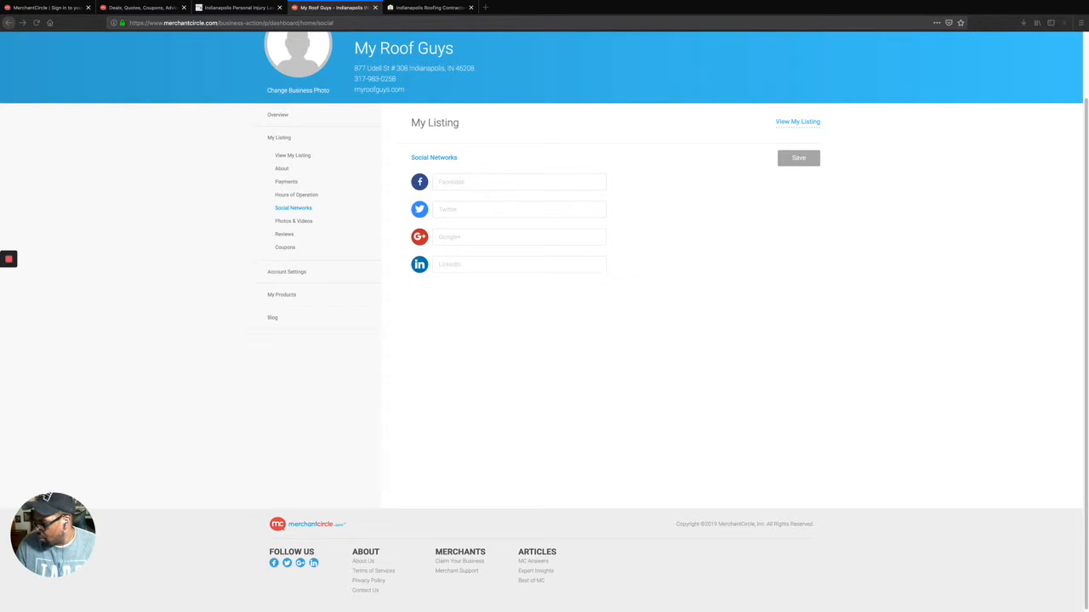
right_click(486, 180)
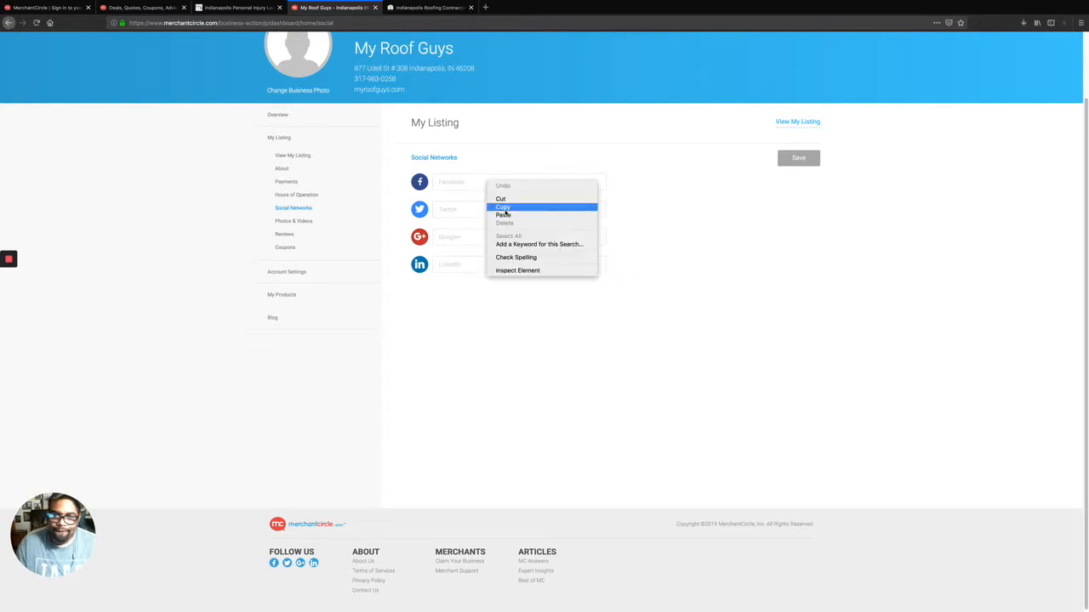
click(498, 214)
right_click(472, 207)
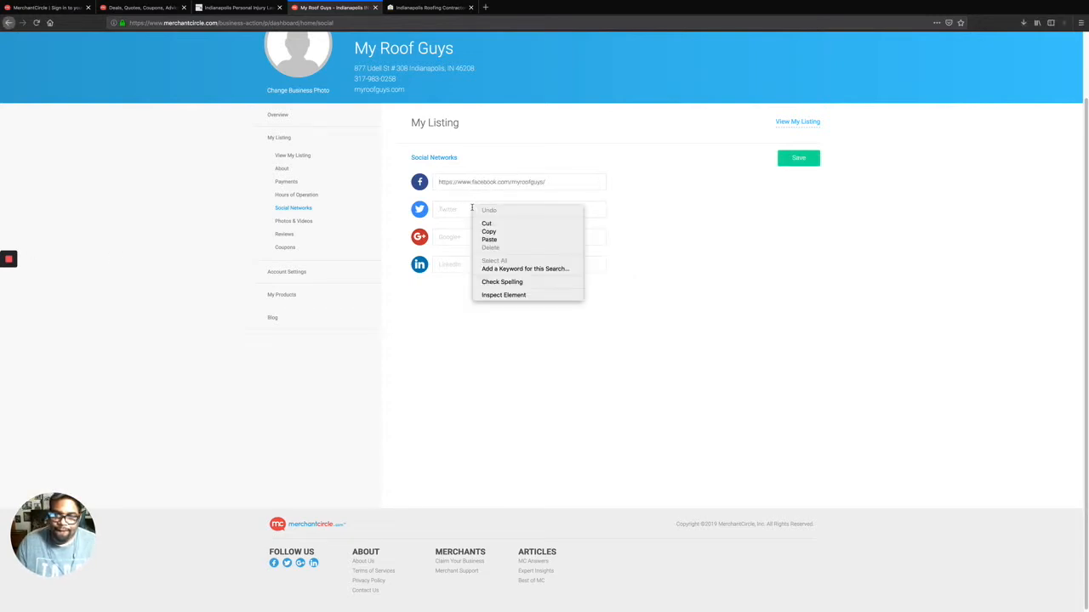
click(459, 207)
text(https)
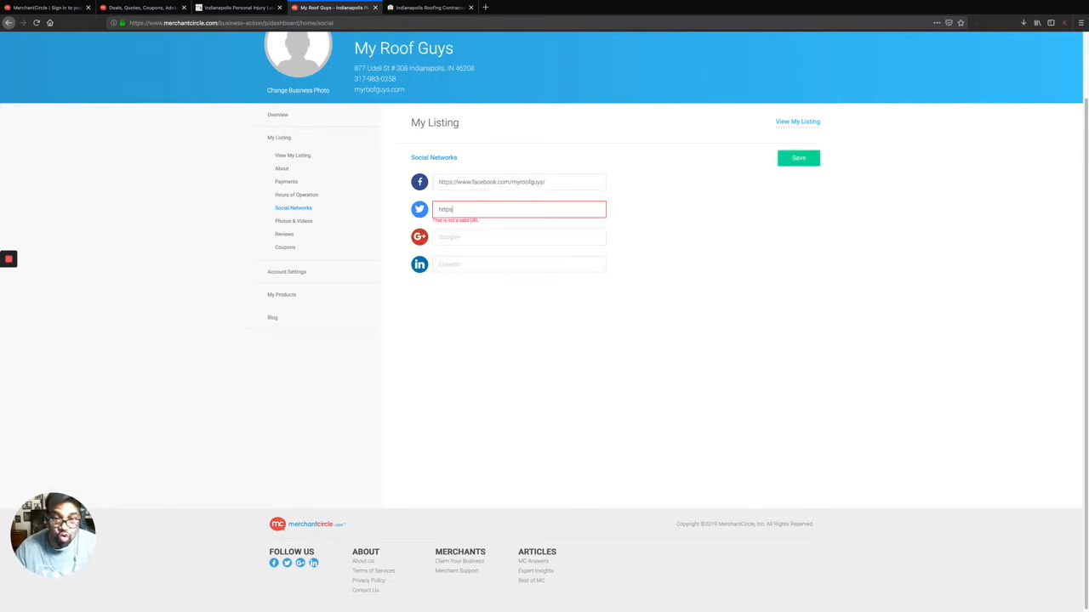
key(BackSpace)
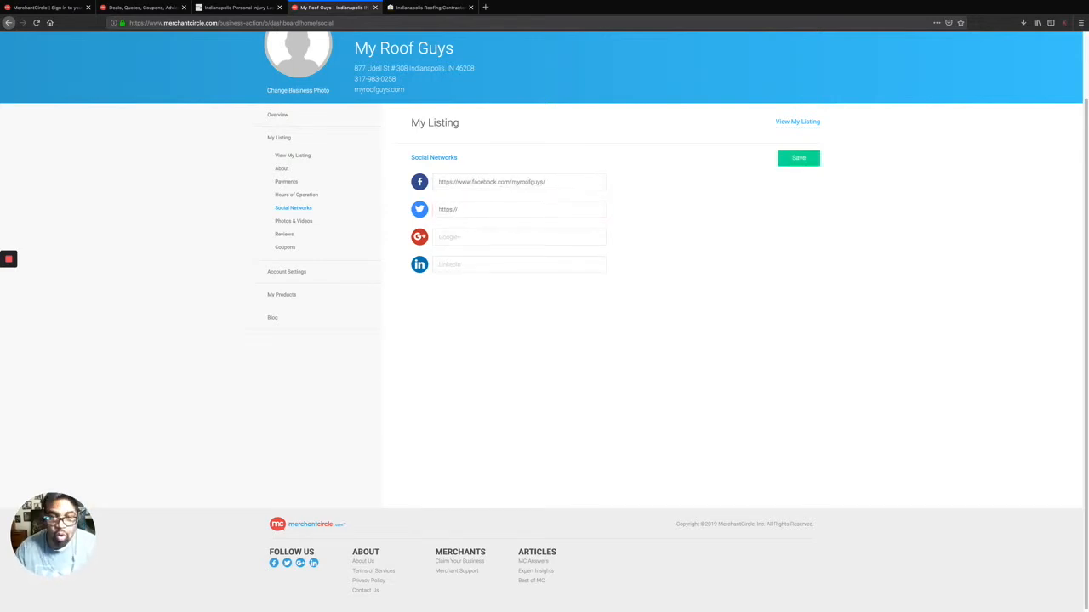
text(s://twitter.com/my)
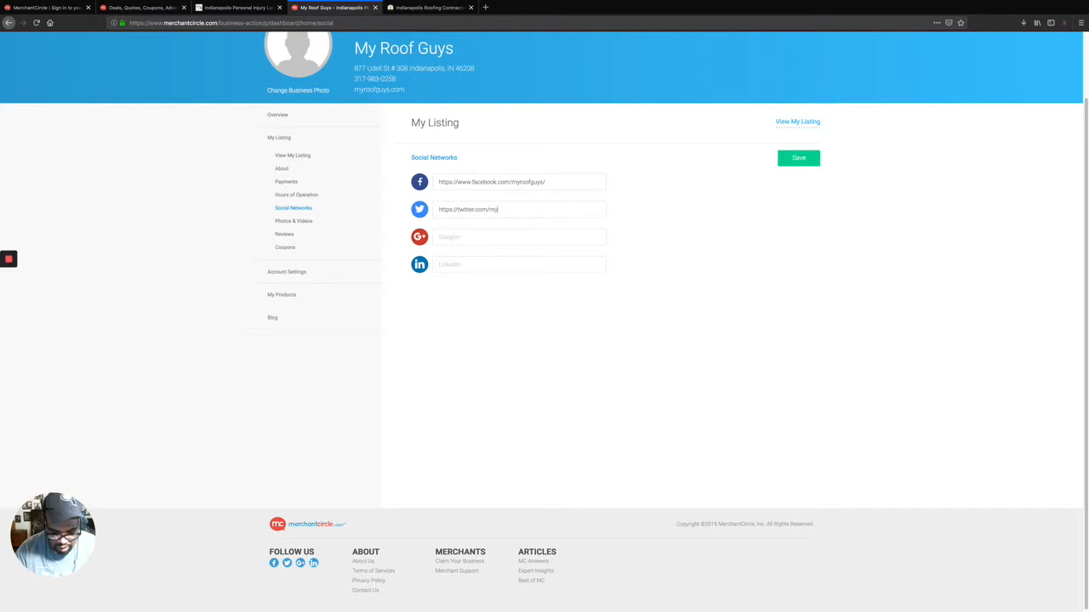
text(roofguys)
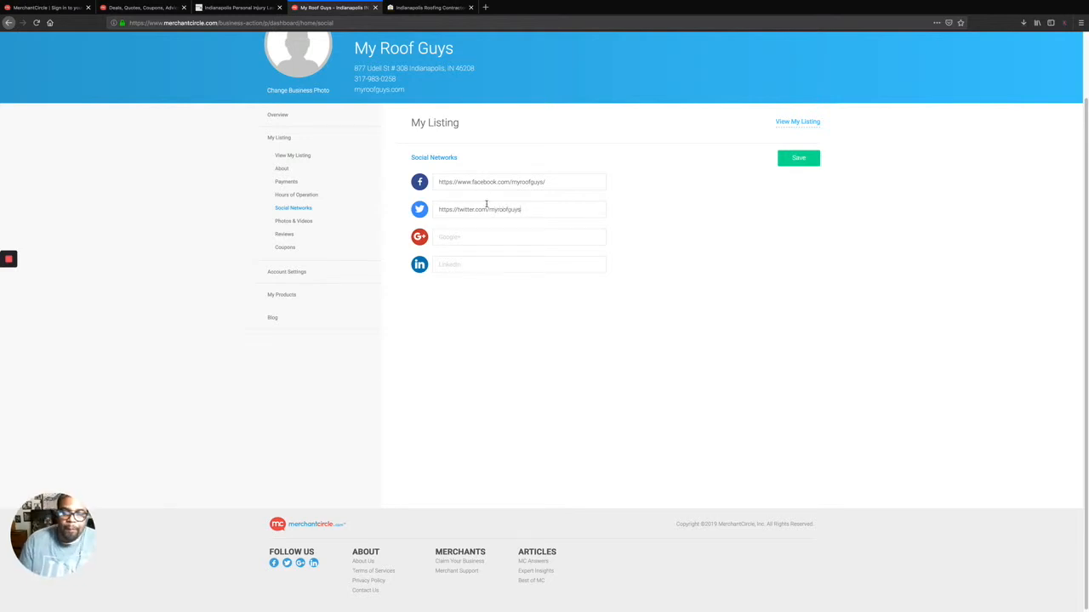
click(790, 161)
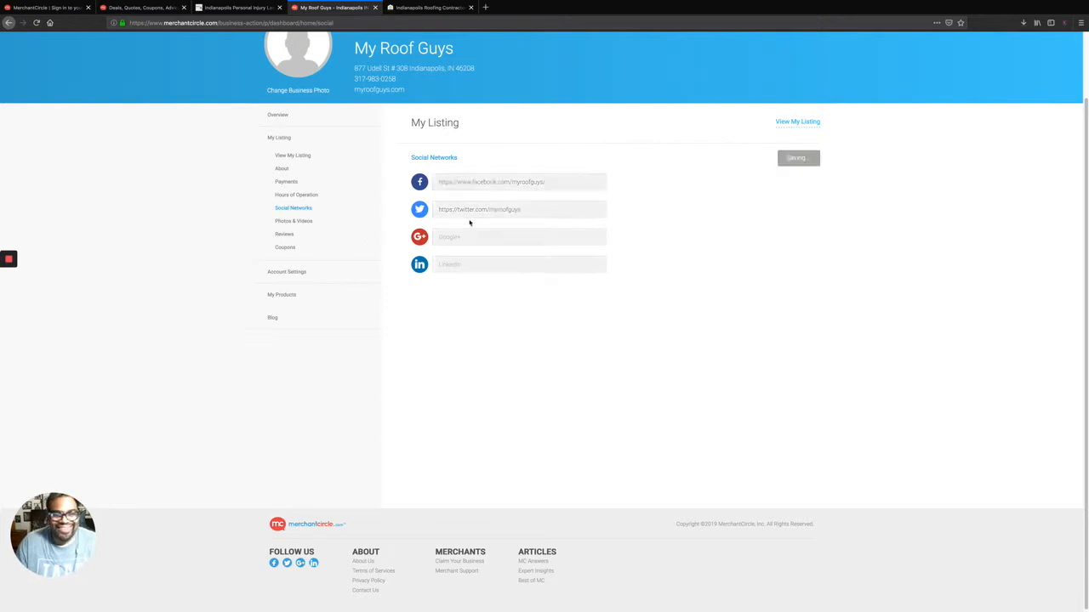
Browse Photos & Videos, Reviews and My Products, then view the public listing from the overview.
click(303, 223)
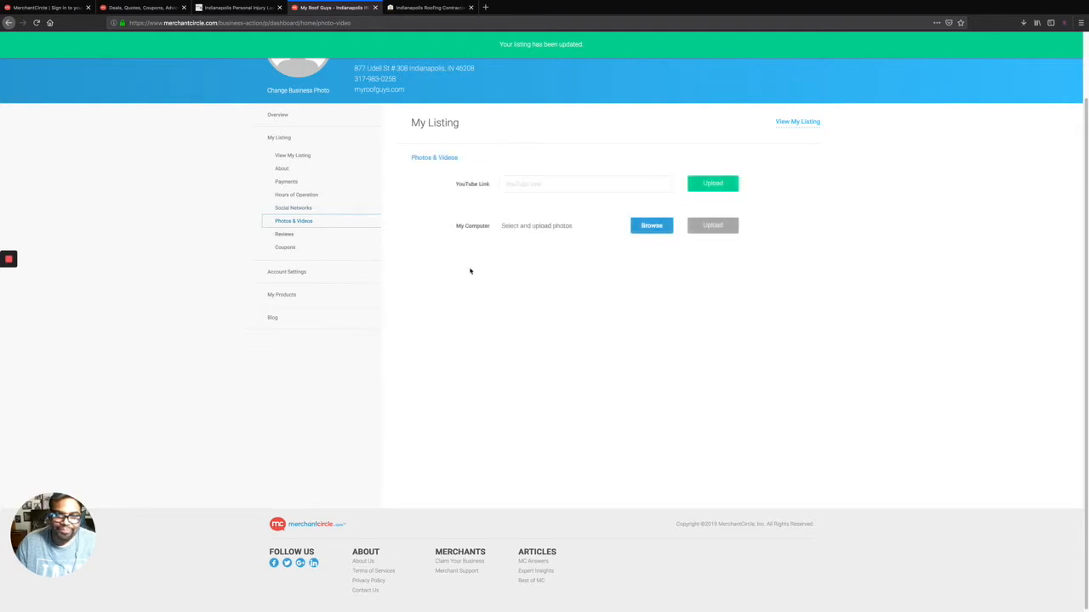
click(293, 233)
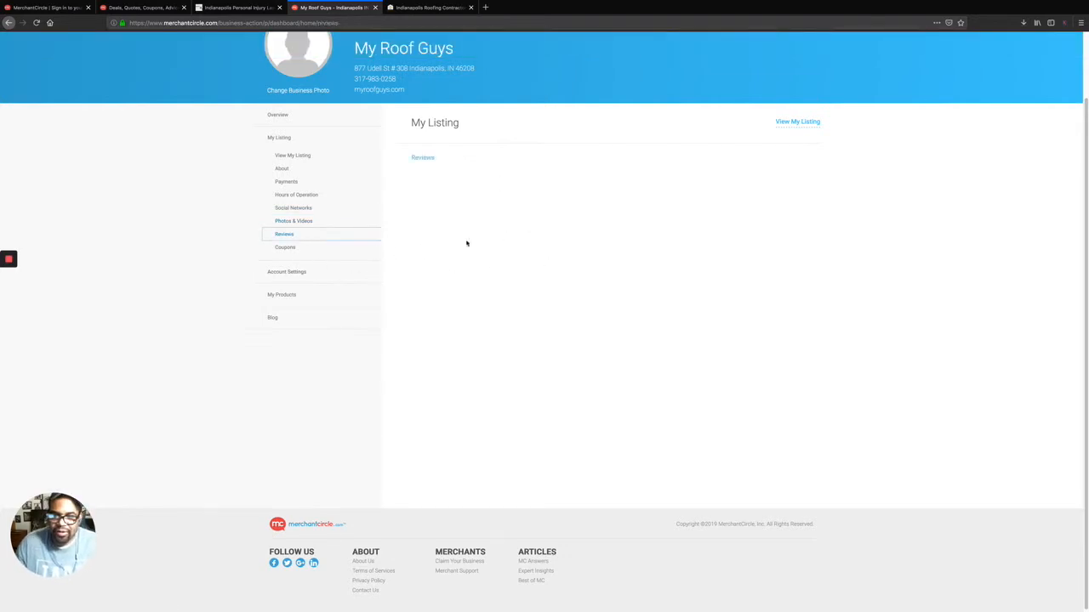
click(289, 296)
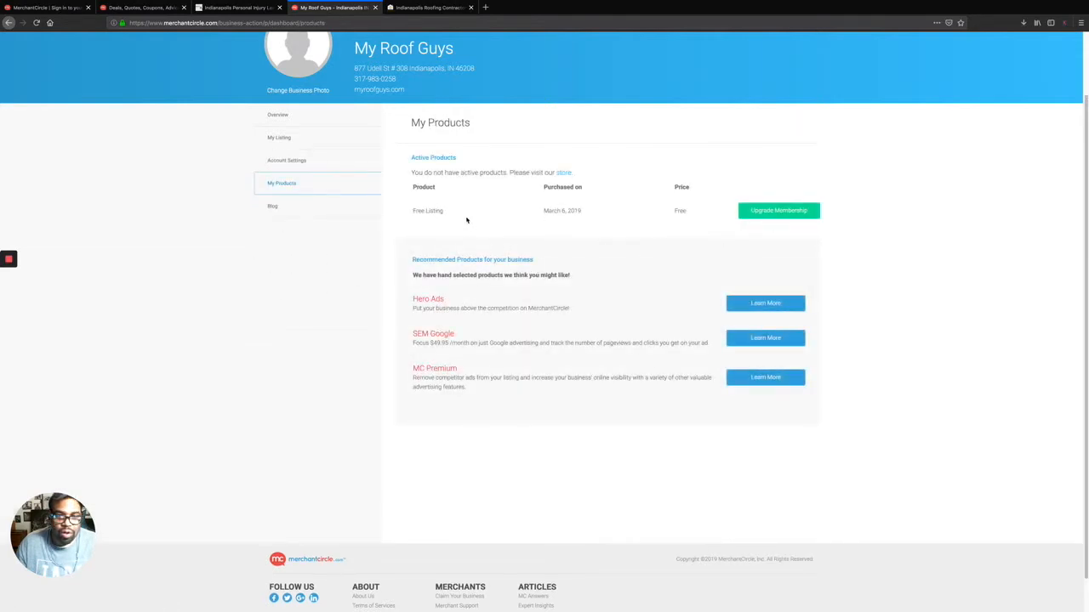
scroll(311, 204, up, 2)
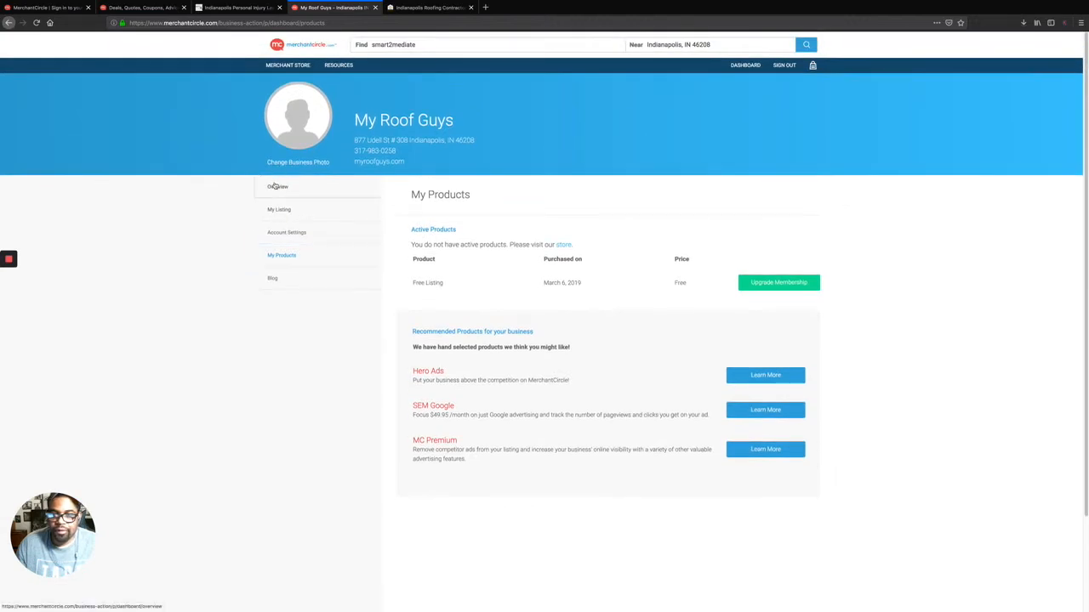
click(277, 186)
scroll(684, 220, down, 1)
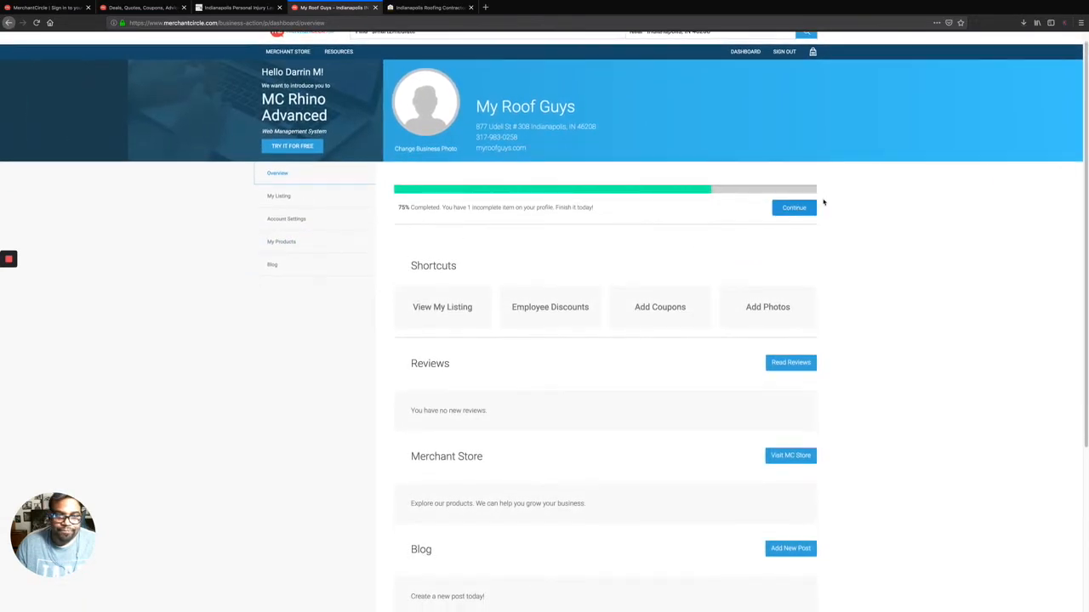
scroll(515, 354, down, 3)
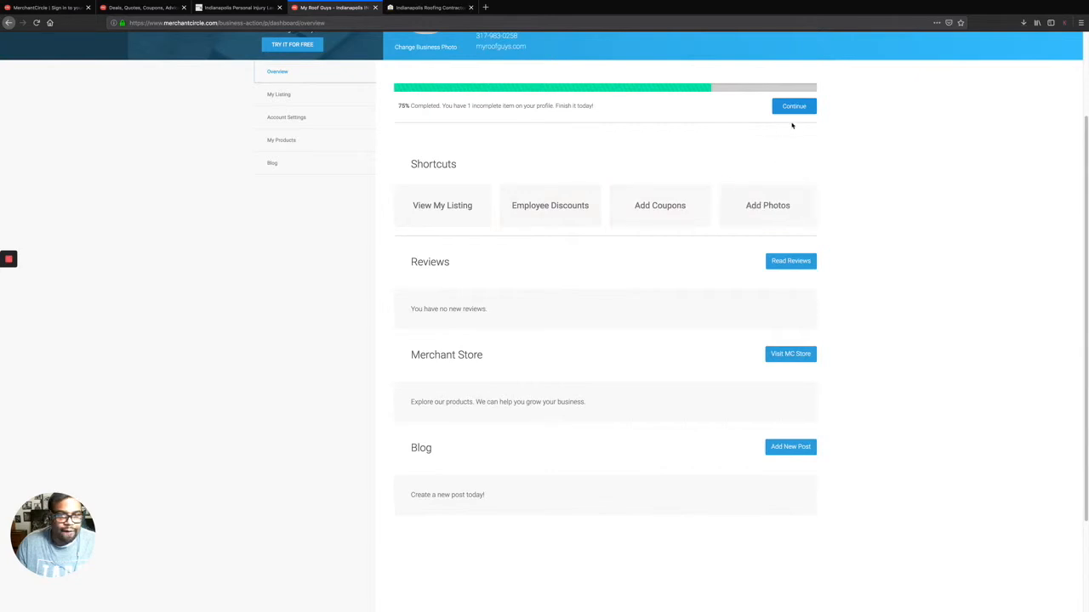
click(792, 107)
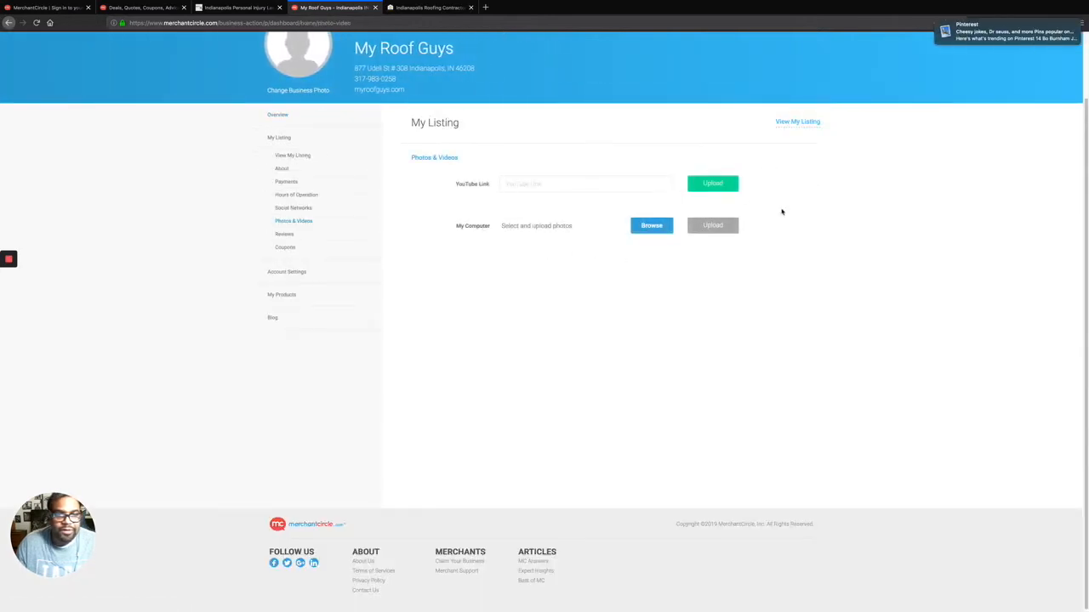
click(806, 123)
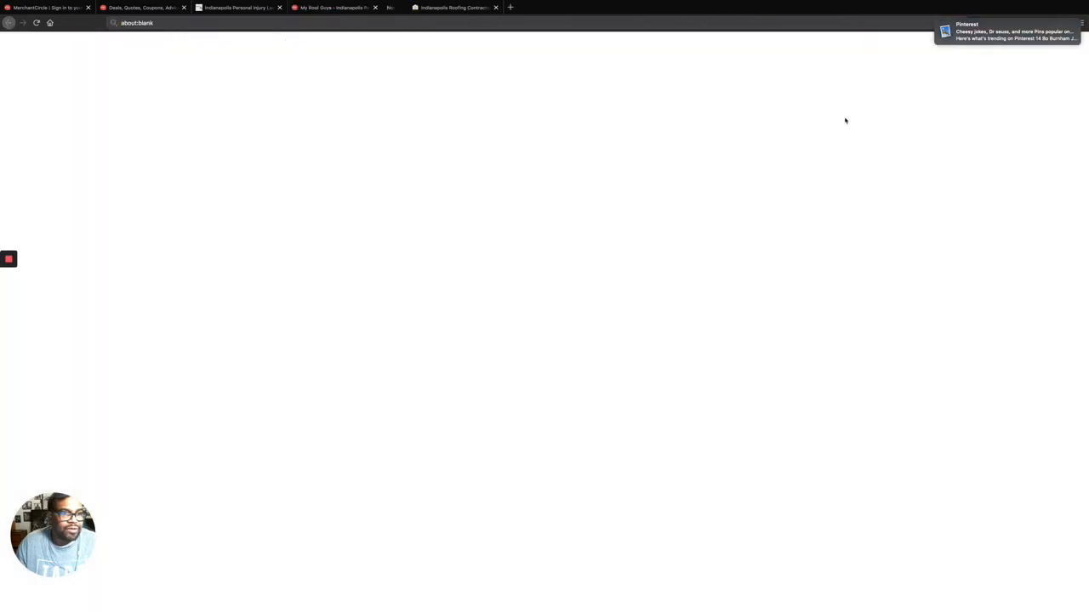
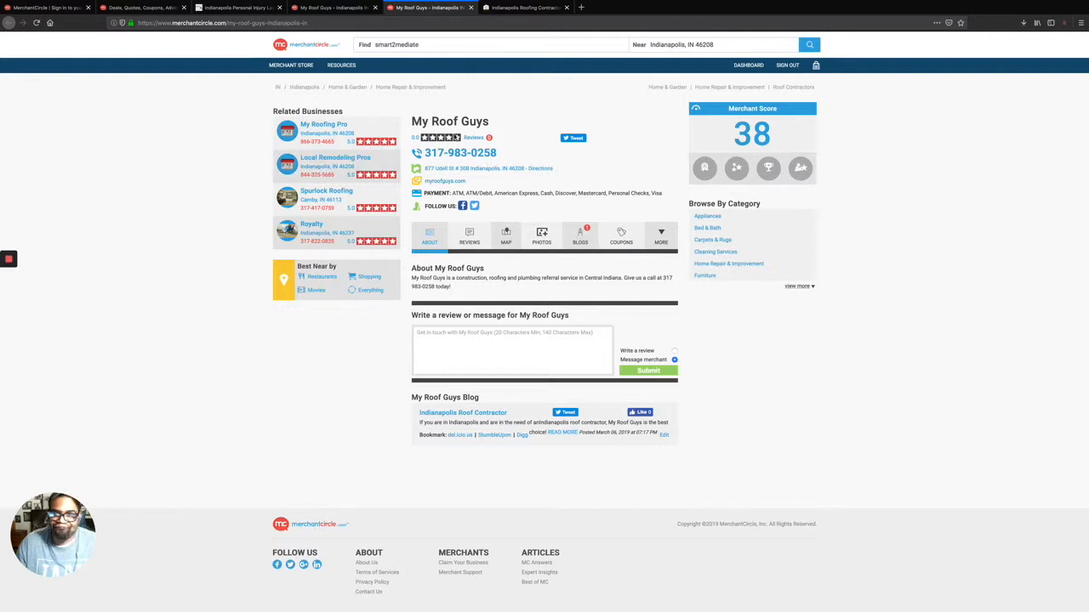
Copy the My Roof Guys listing URL, leave Firefox full screen, and position the Index Autopilot window.
click(342, 23)
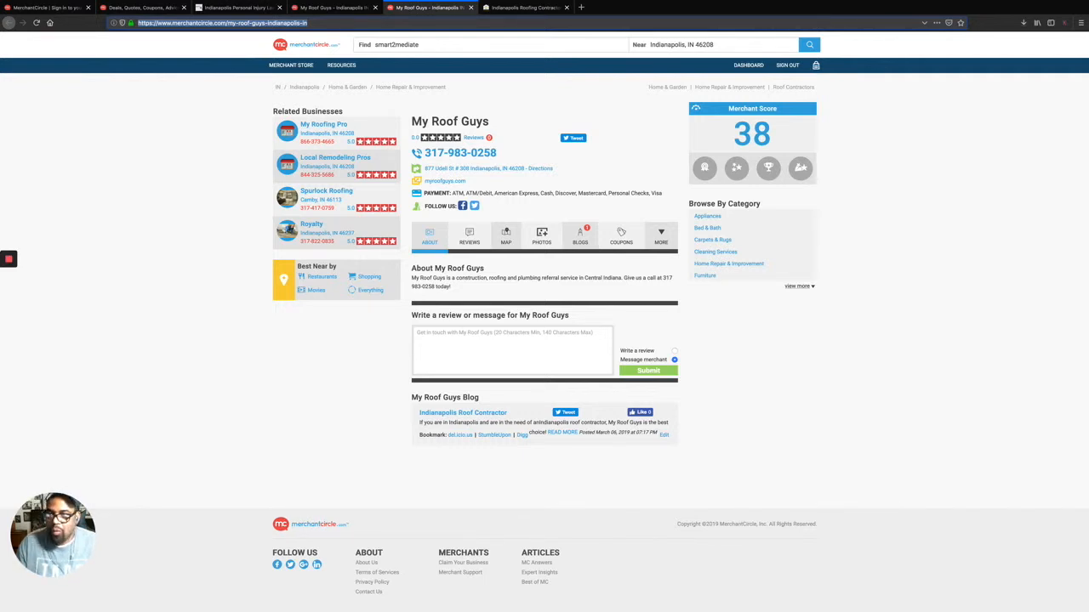
mouse_move(15, 2)
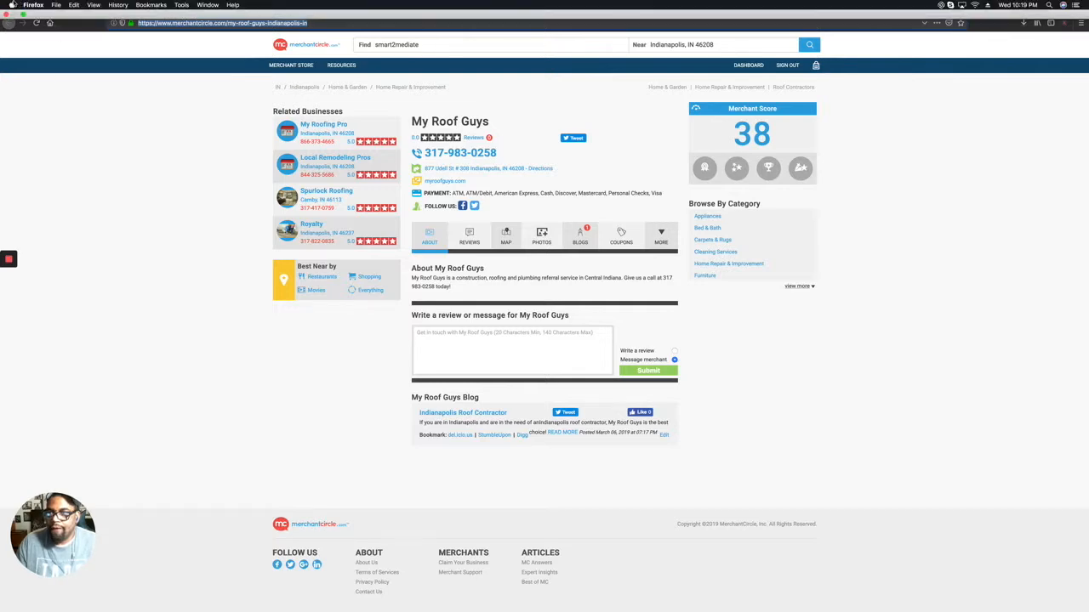
click(23, 14)
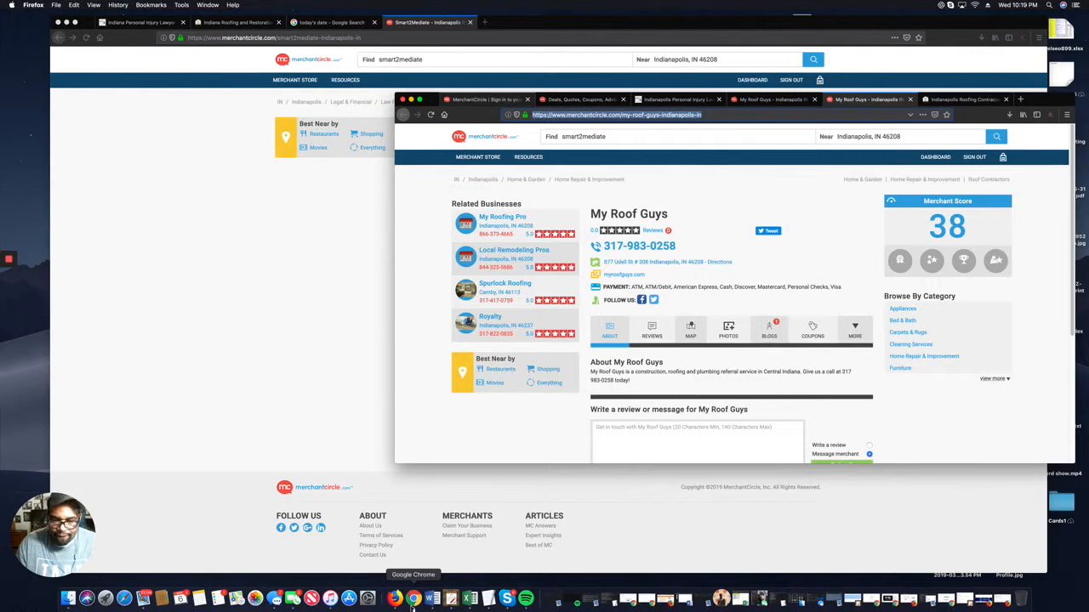
click(413, 598)
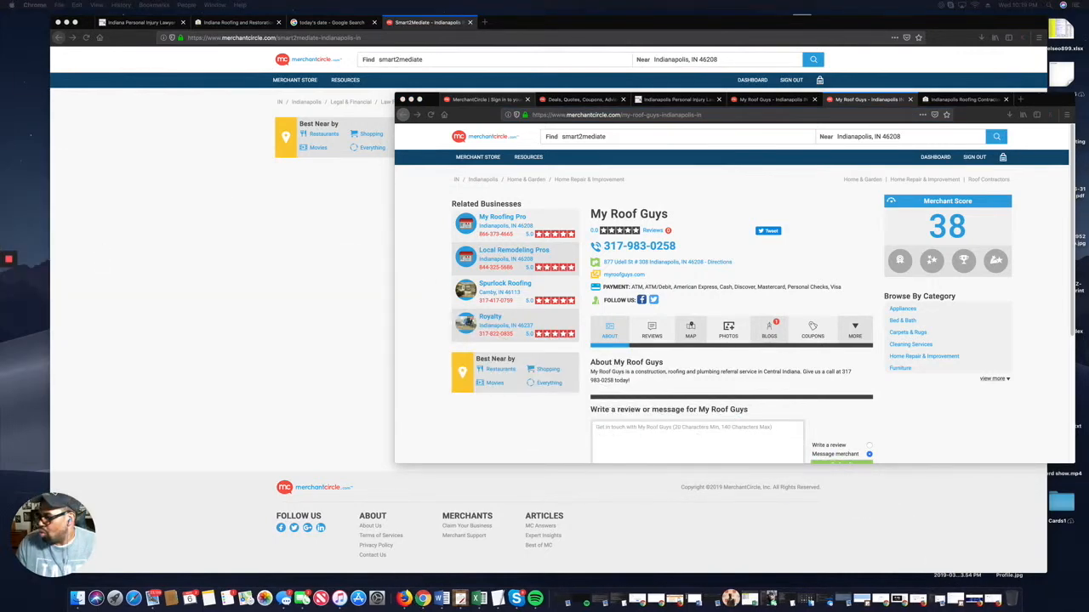
drag(444, 78, 272, 101)
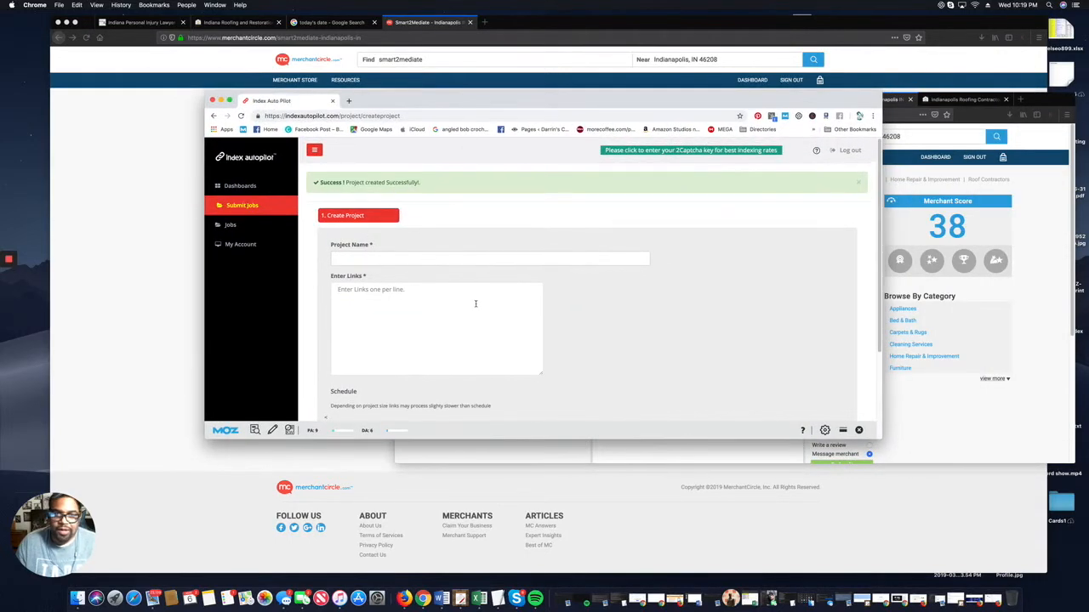
Scroll the blank Create Project form, then bring up the Indiana Personal Injury Lawyer tab.
scroll(385, 238, down, 2)
scroll(384, 238, down, 2)
scroll(387, 242, up, 4)
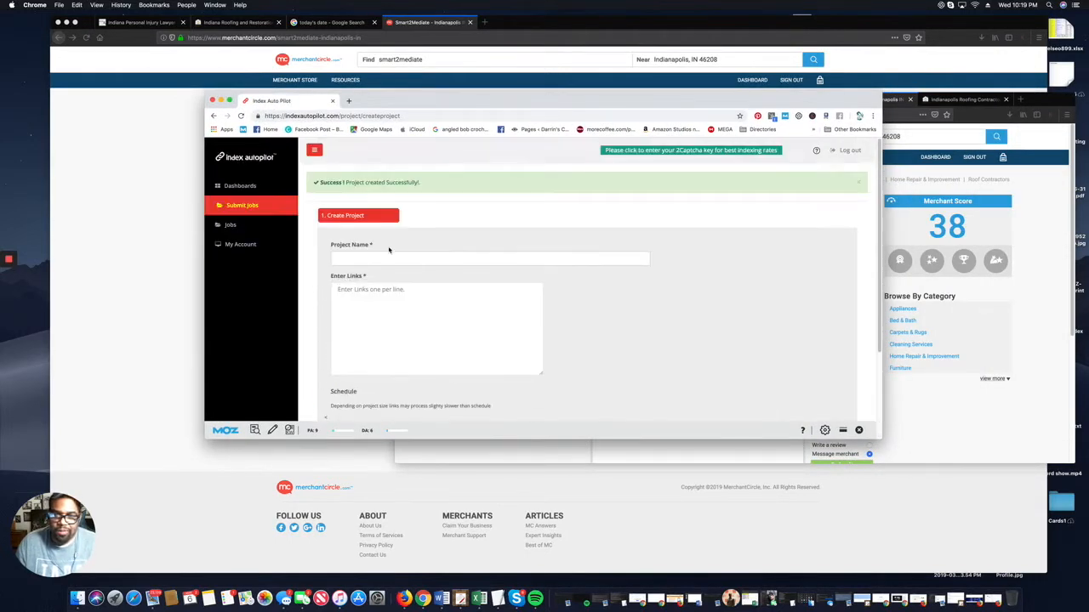
scroll(357, 187, down, 1)
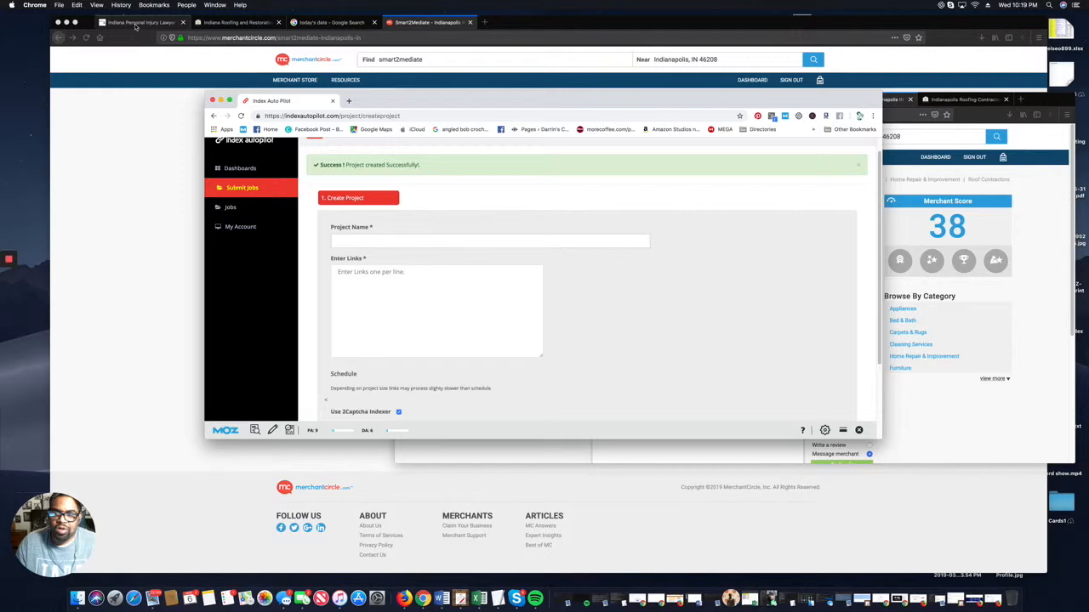
click(135, 23)
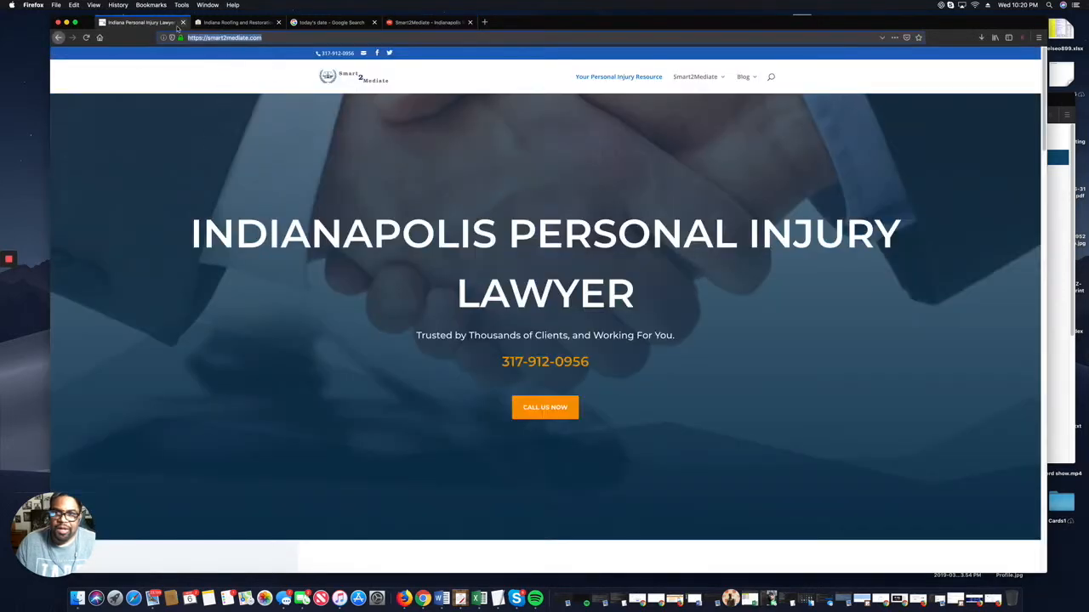
On the Smart2Mediate listing tab, sign out of the current My Roof Guys business account.
click(336, 26)
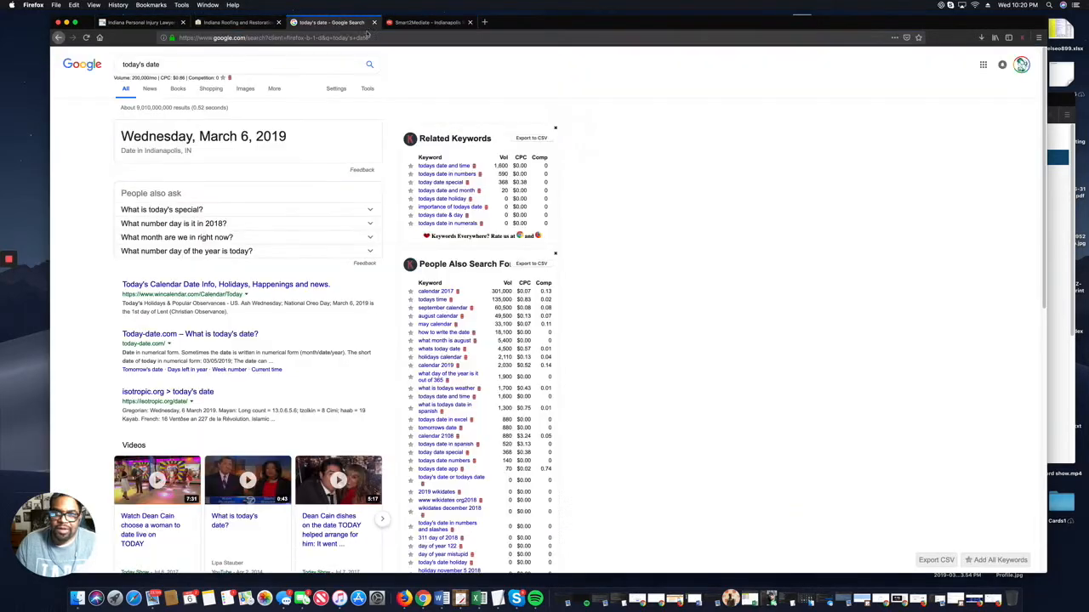
click(422, 23)
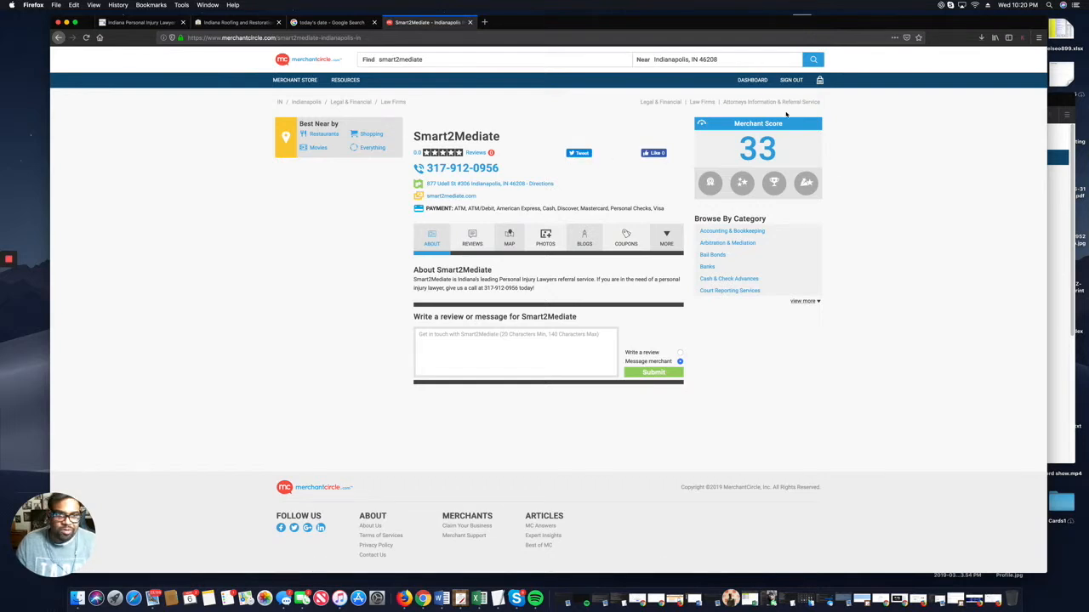
click(752, 80)
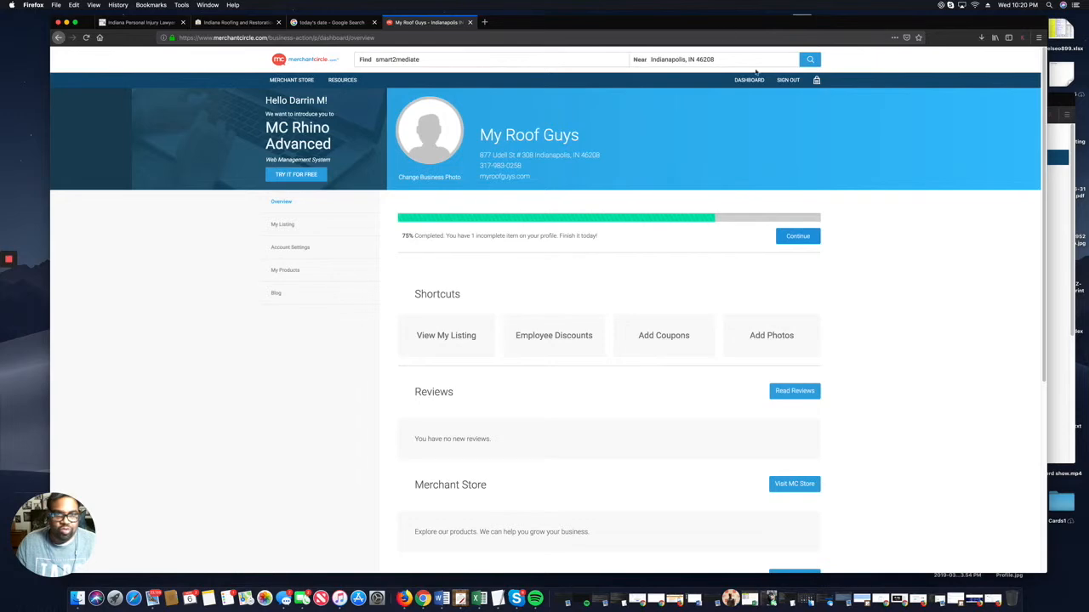
click(786, 80)
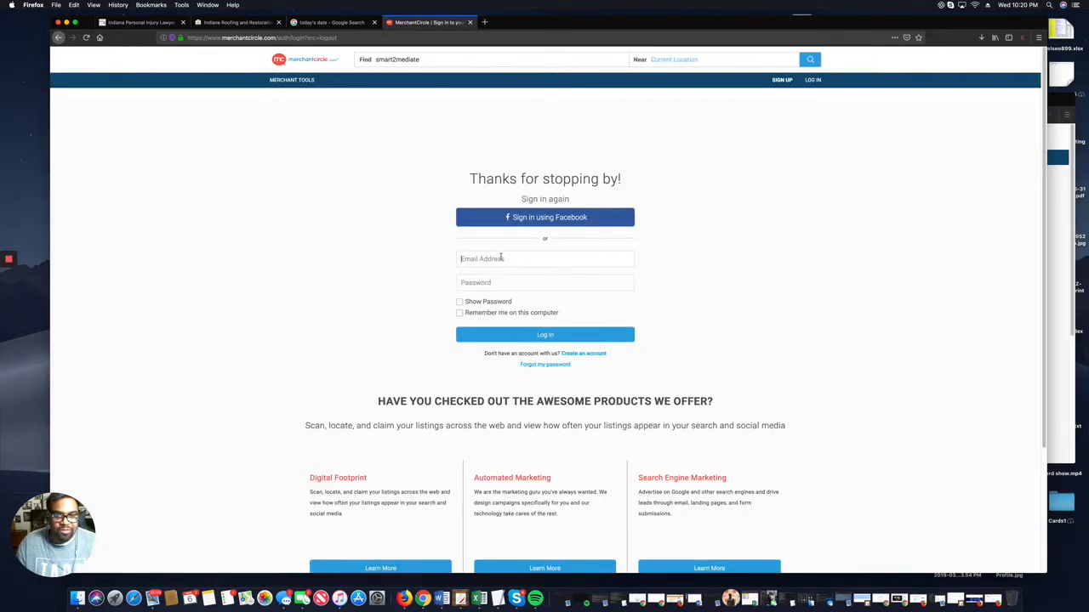
Log in with the saved Smart2Mediate account e-mail and the account password.
click(500, 258)
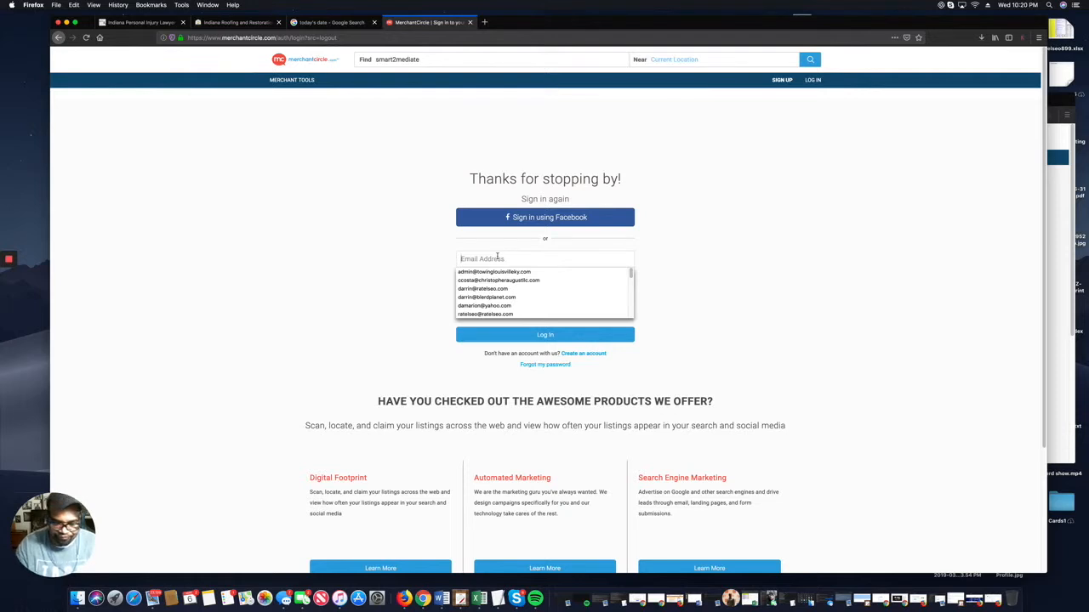
text(admin)
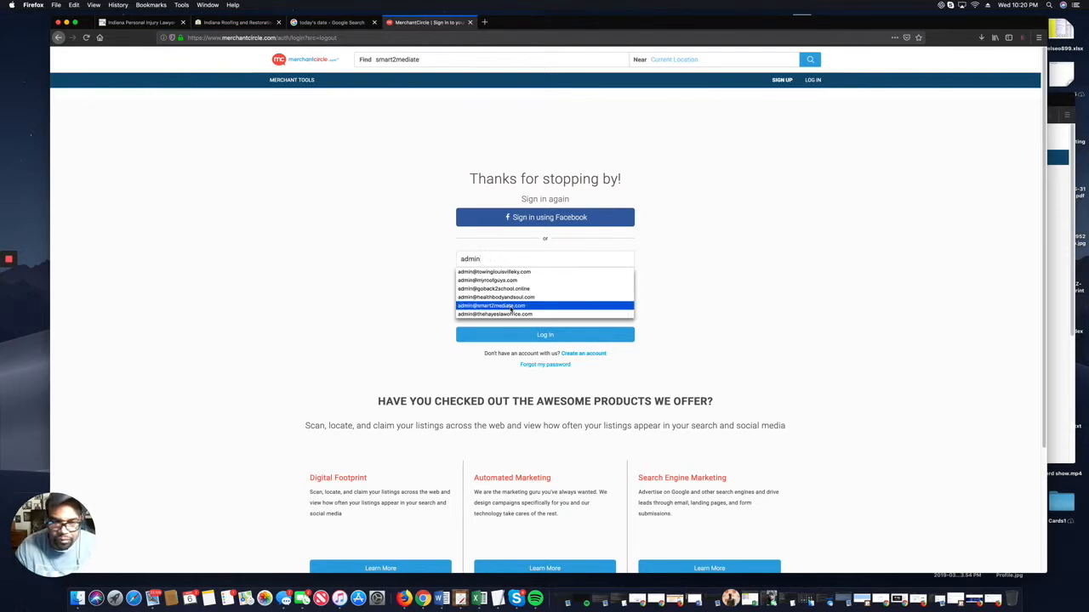
click(509, 305)
text(•)
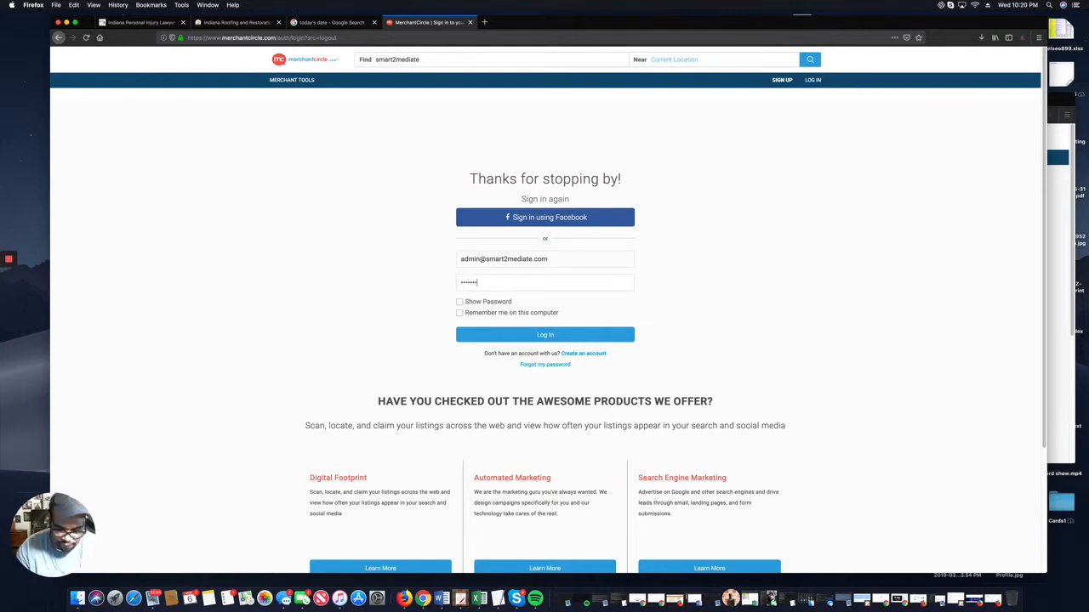
click(541, 341)
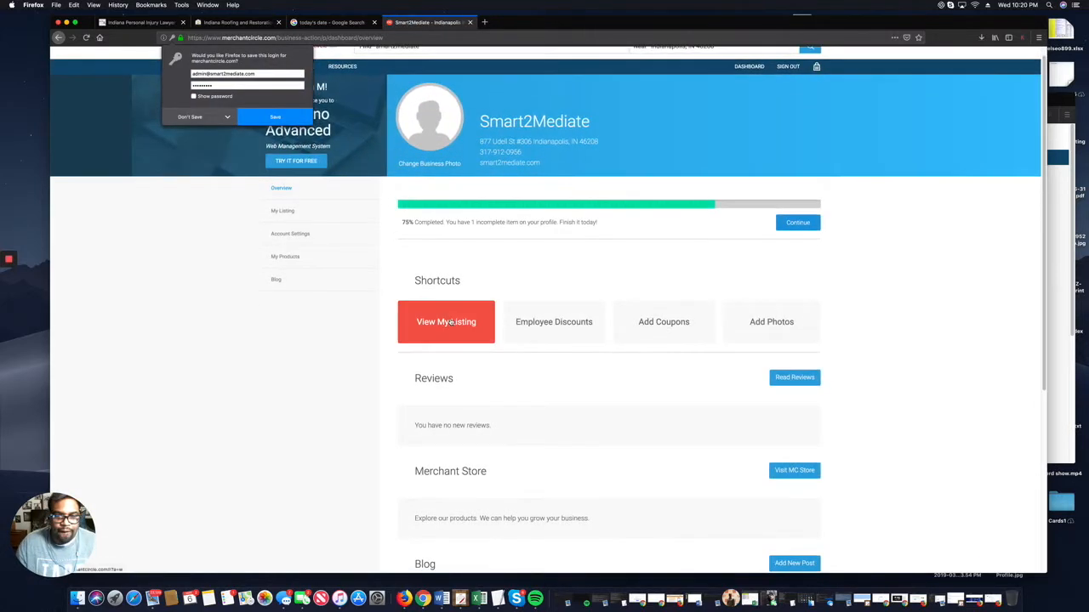
Open the Smart2Mediate listing's editable business details and scroll through them.
scroll(474, 316, down, 3)
scroll(472, 311, down, 1)
scroll(462, 302, up, 4)
scroll(463, 319, down, 3)
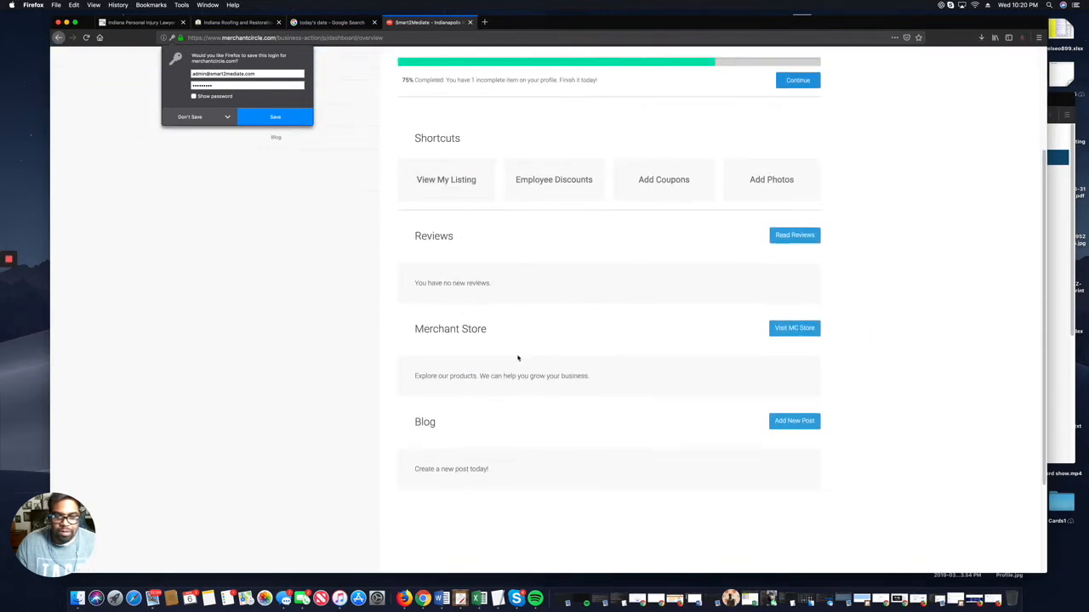
scroll(391, 236, up, 3)
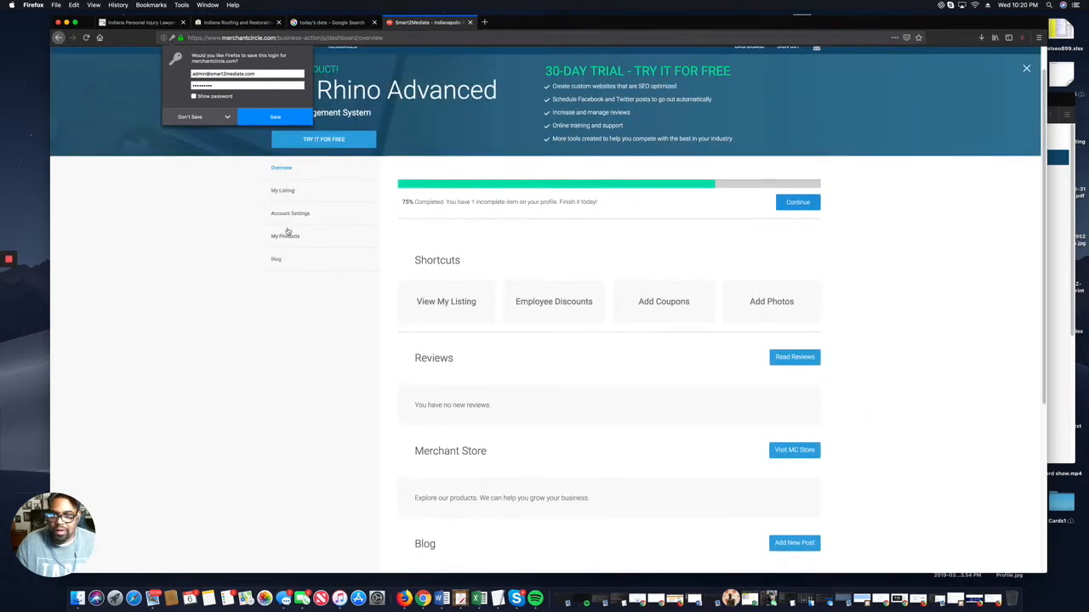
click(282, 191)
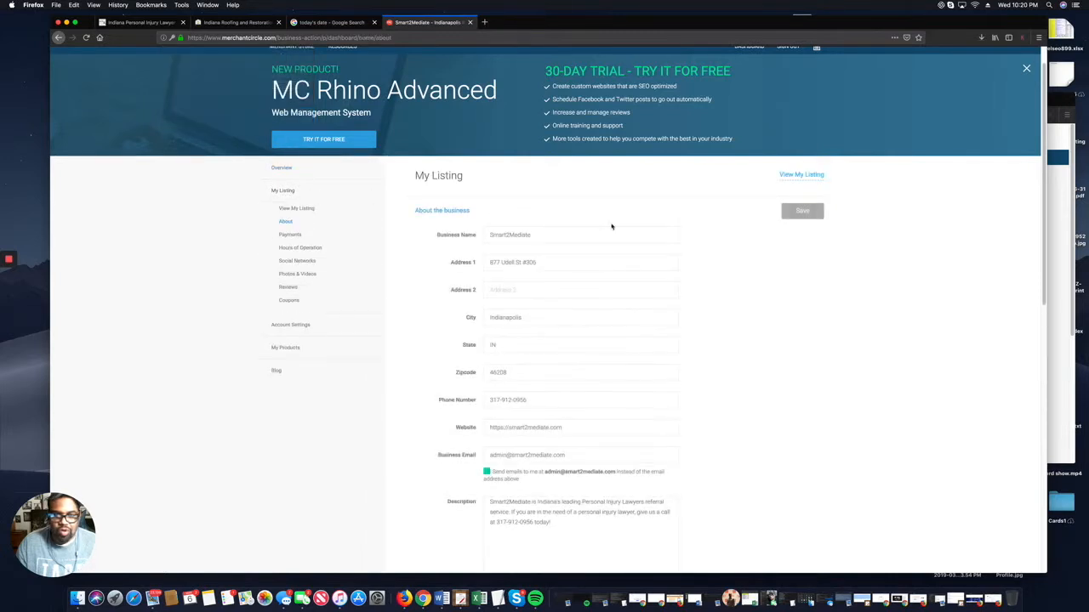
scroll(524, 319, down, 3)
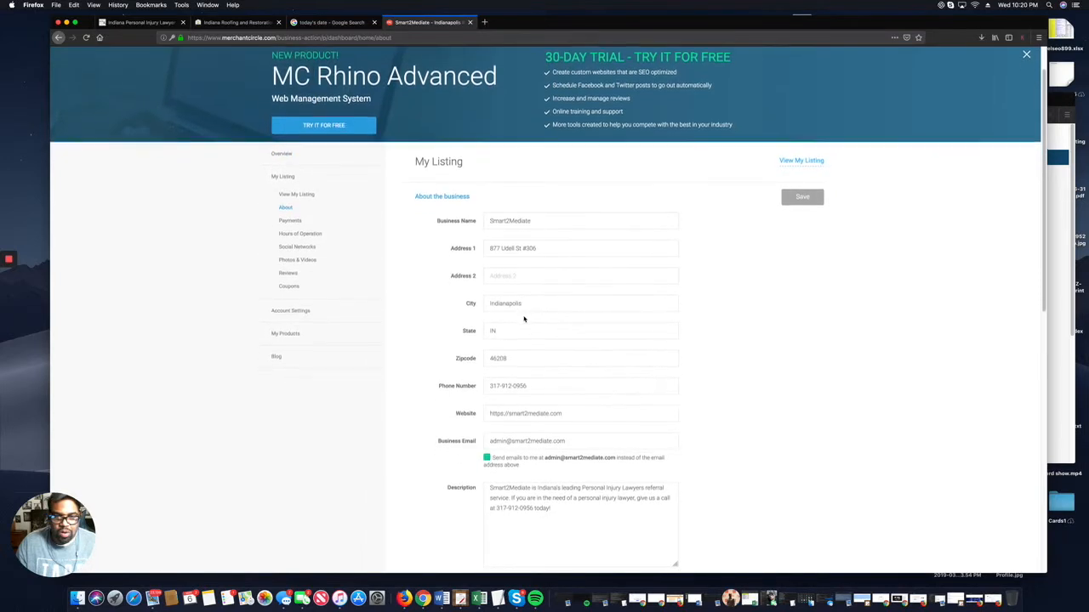
scroll(524, 319, down, 3)
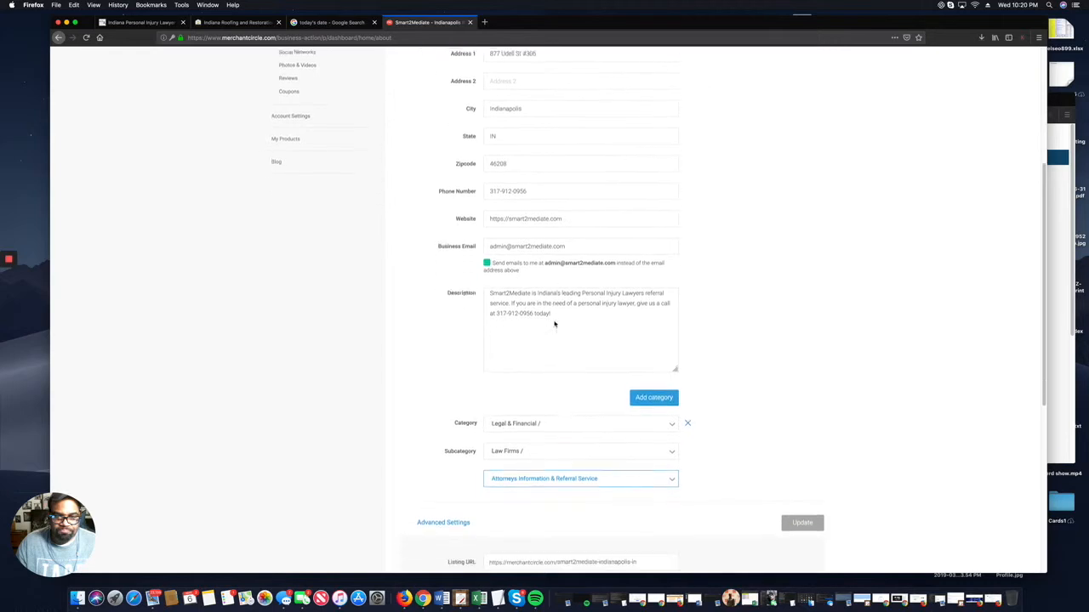
scroll(621, 396, down, 4)
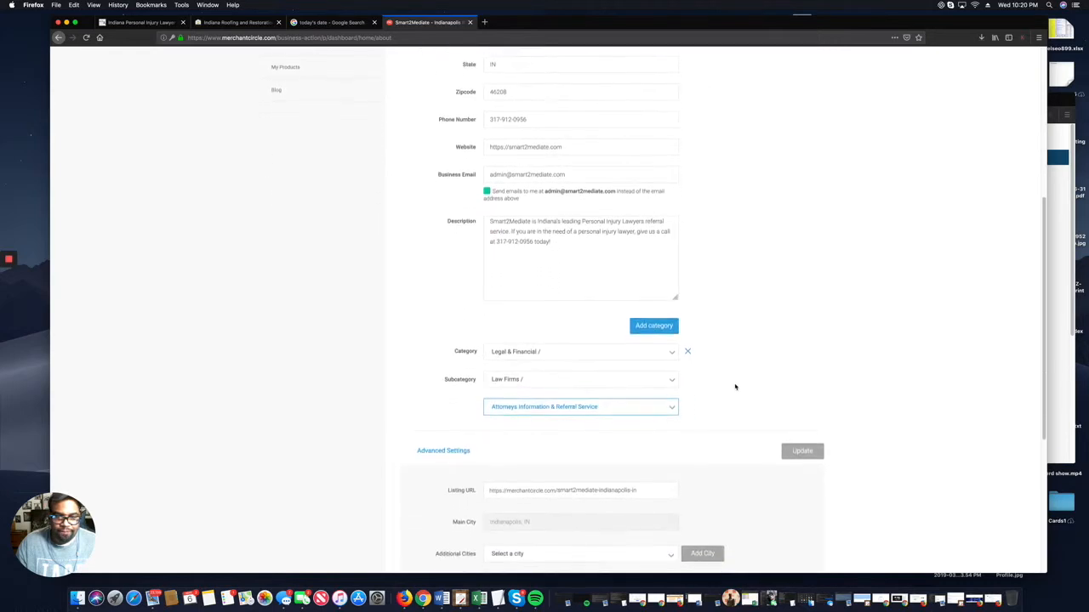
scroll(723, 398, down, 1)
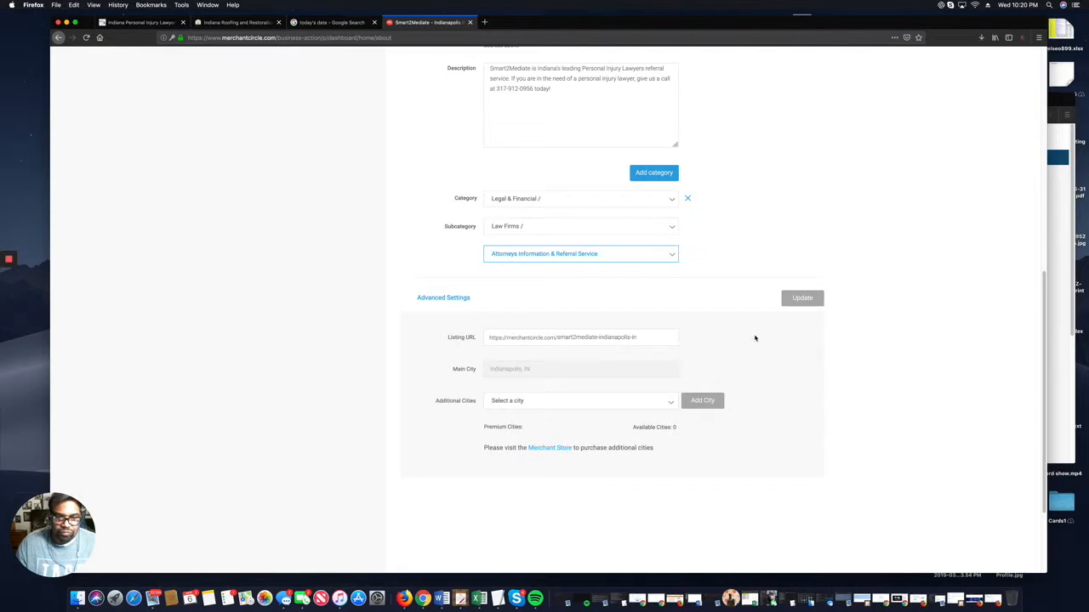
scroll(754, 339, up, 13)
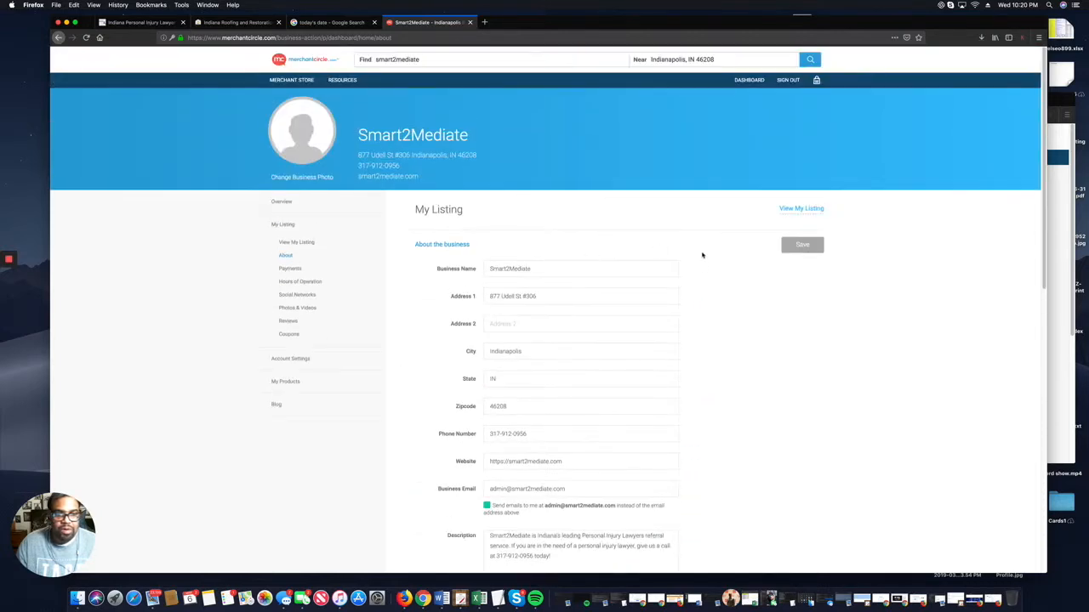
Check Payment Options, Hours, Social Networks, Photos & Videos, Reviews and Coupons, then view the public listing.
click(290, 269)
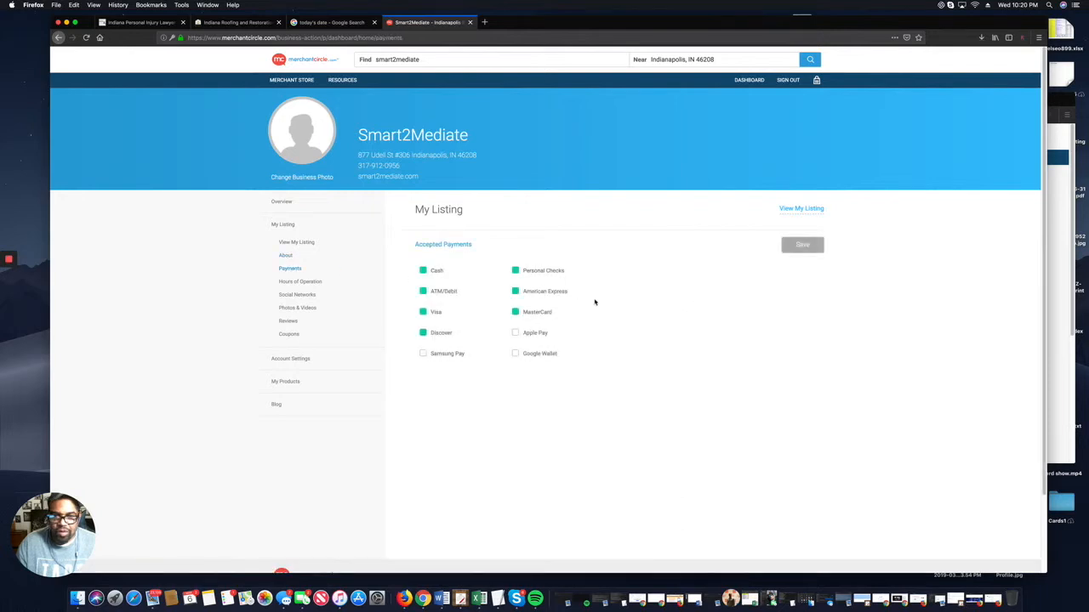
click(299, 282)
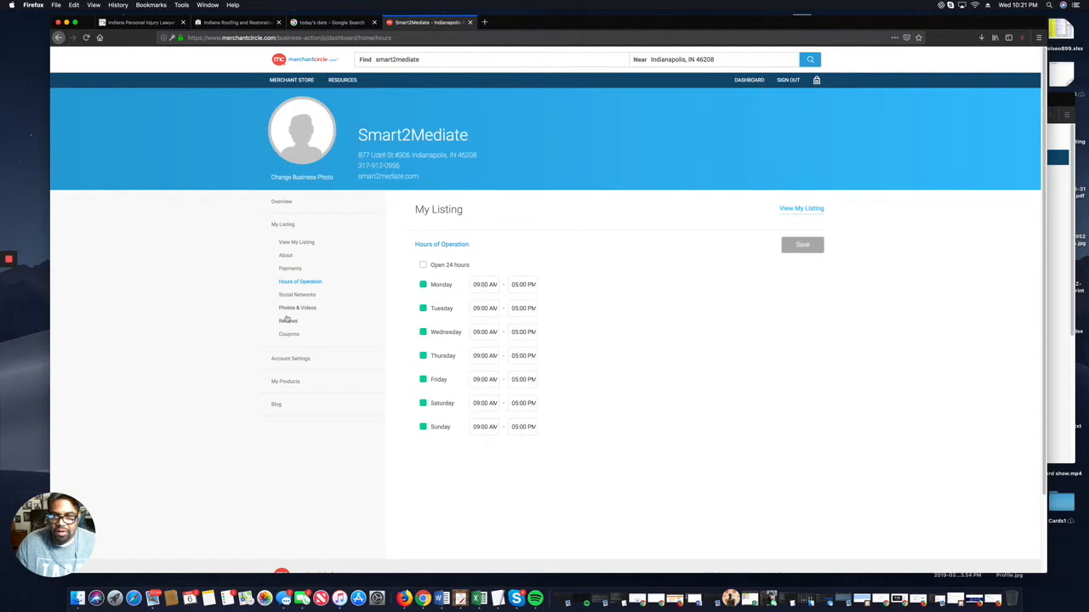
click(299, 295)
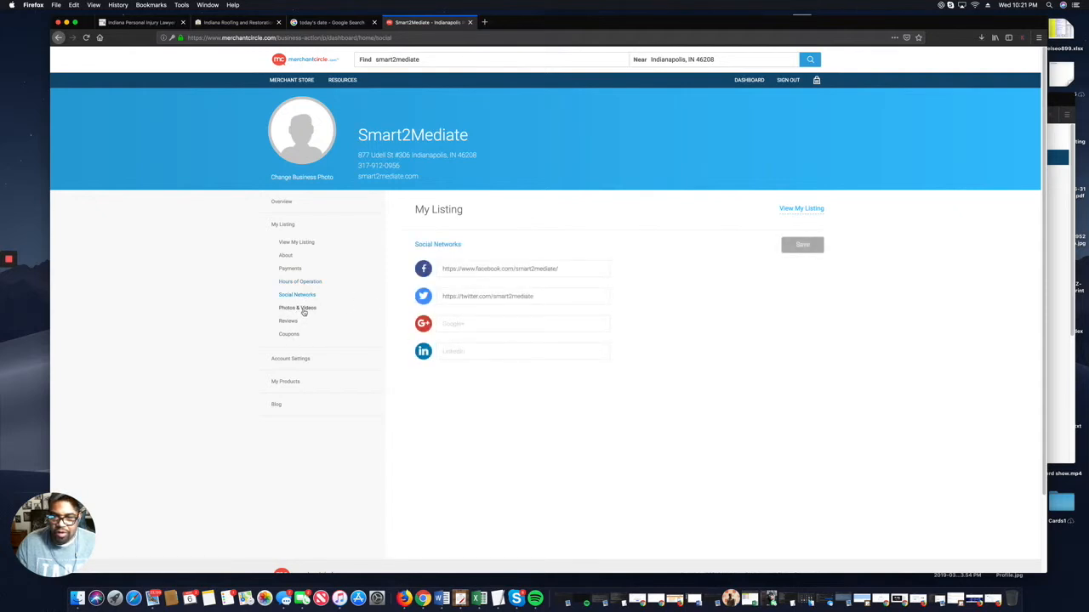
click(297, 308)
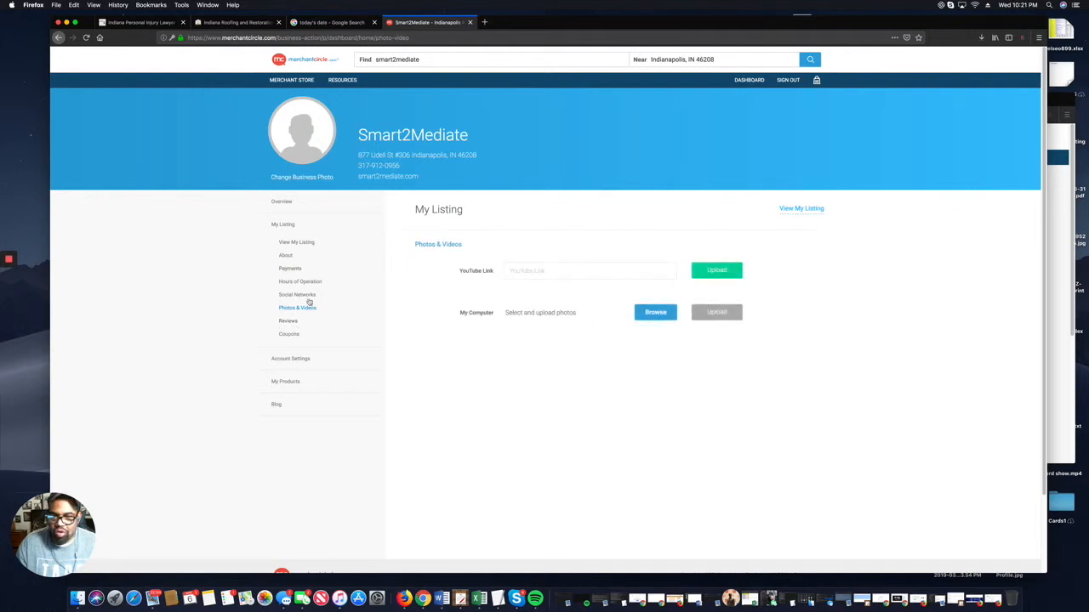
click(290, 321)
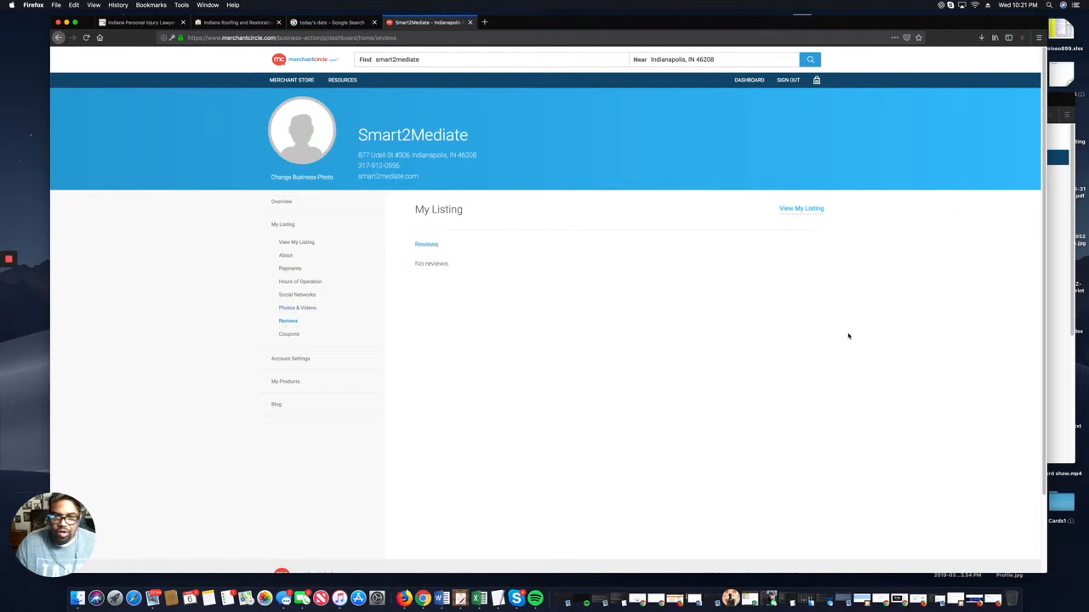
click(288, 333)
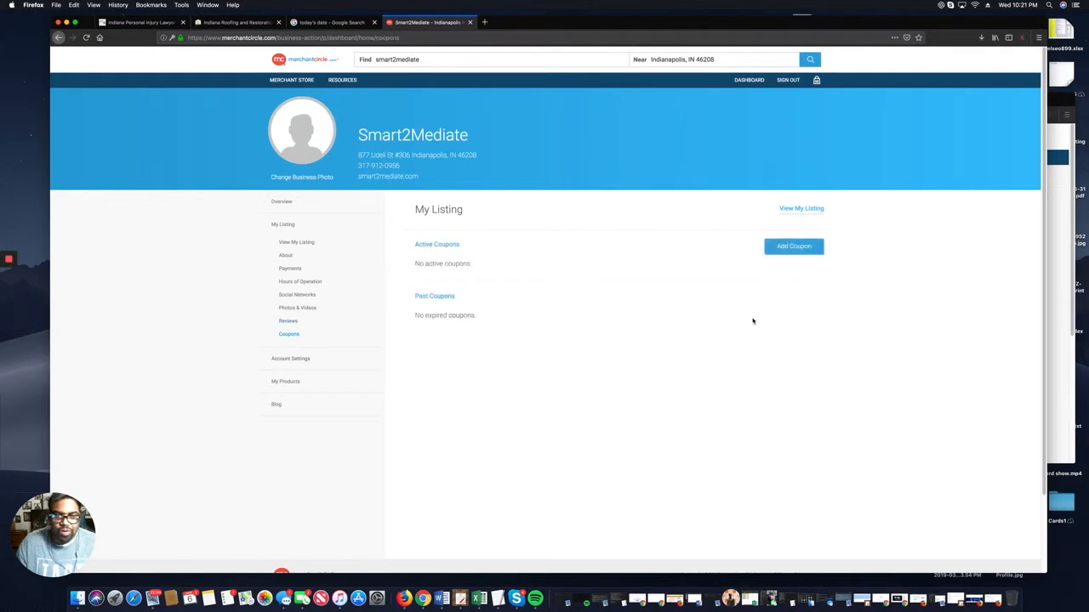
click(807, 209)
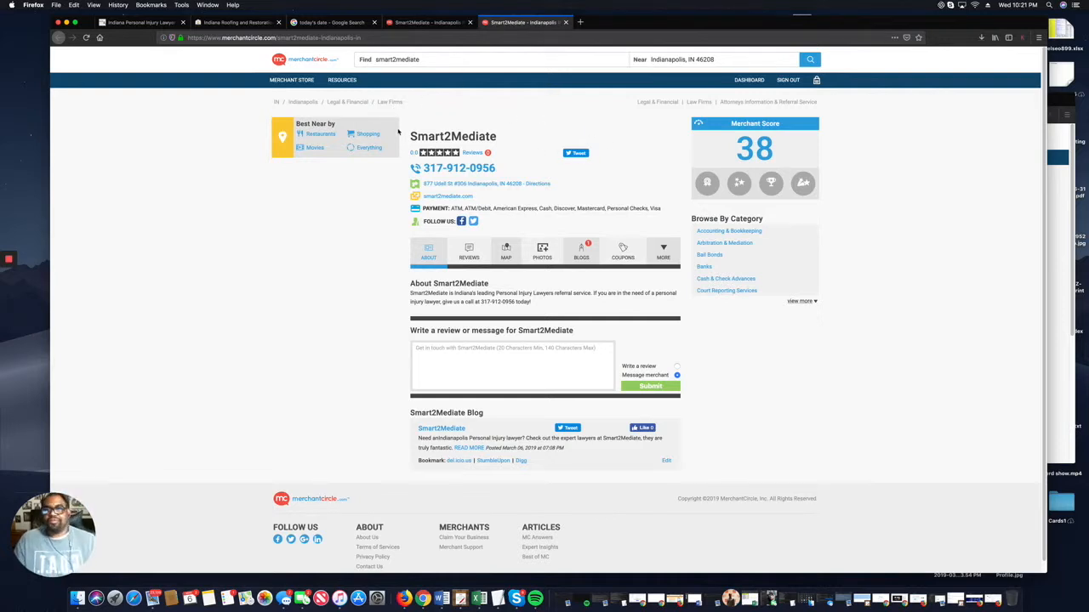
Copy the public Smart2Mediate listing URL and return to the Index Autopilot form.
click(416, 39)
right_click(416, 39)
click(434, 61)
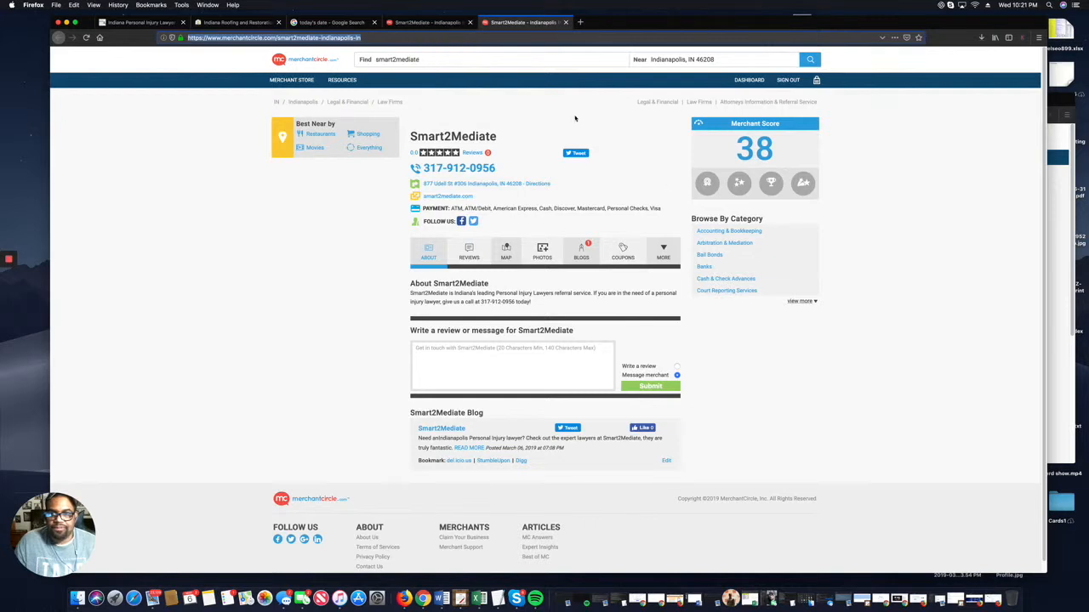
click(422, 599)
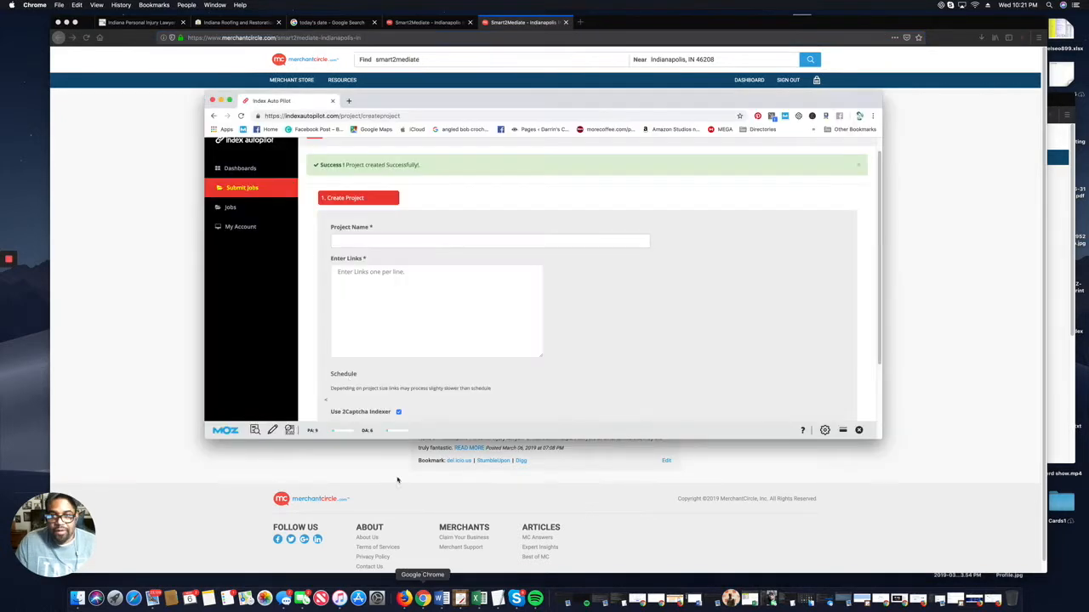
Create project 'Smart2Mediate - 1.1' with the pasted listing link, 2Captcha indexer off, and save.
click(398, 239)
text(Smart2Mediate - 1.1)
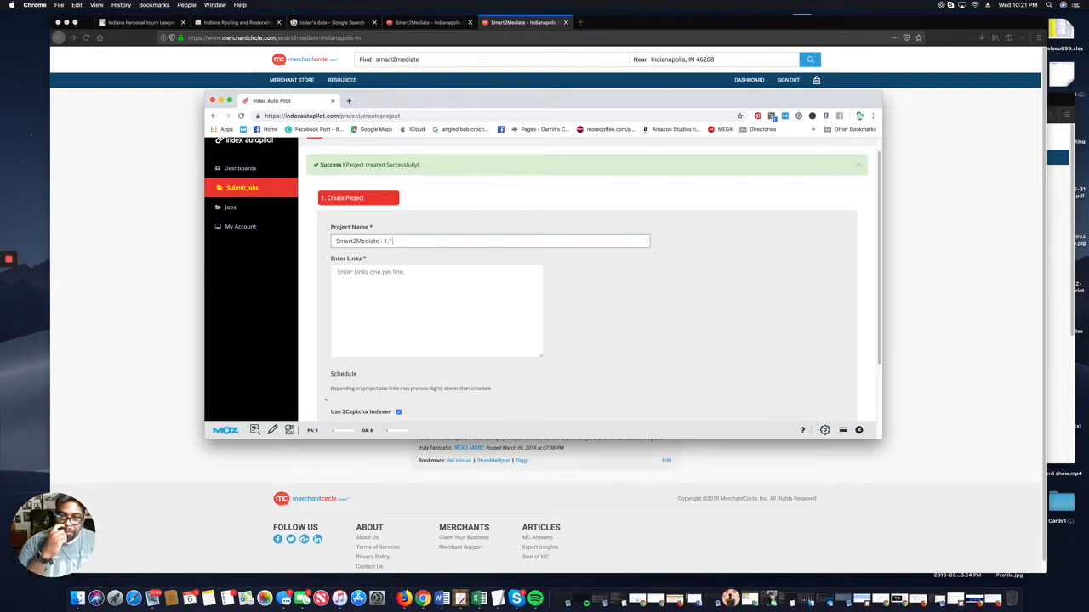
click(408, 273)
key(super+v)
scroll(540, 353, down, 3)
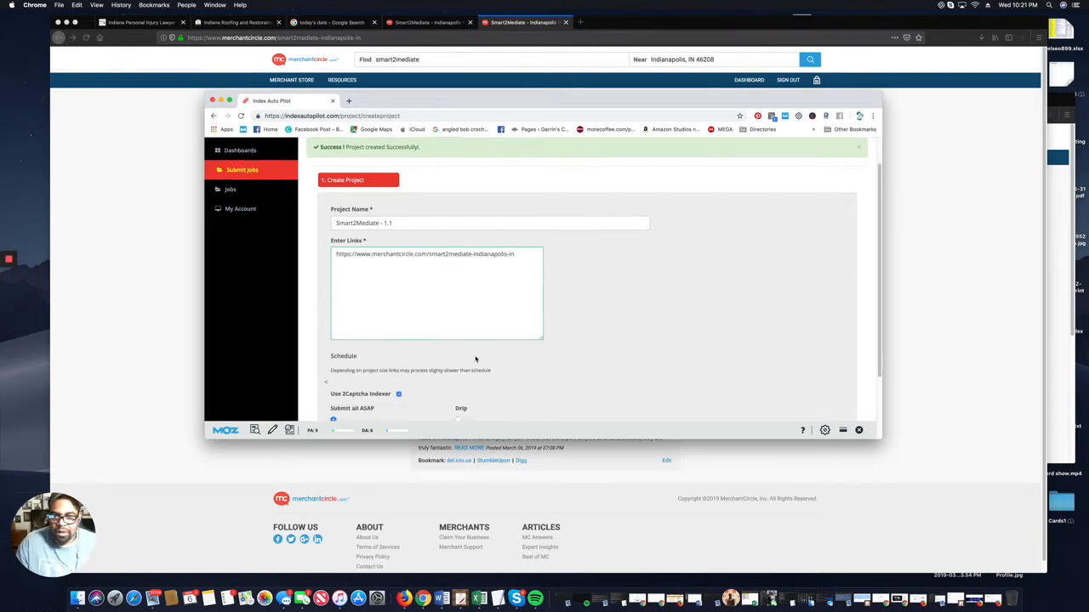
click(398, 334)
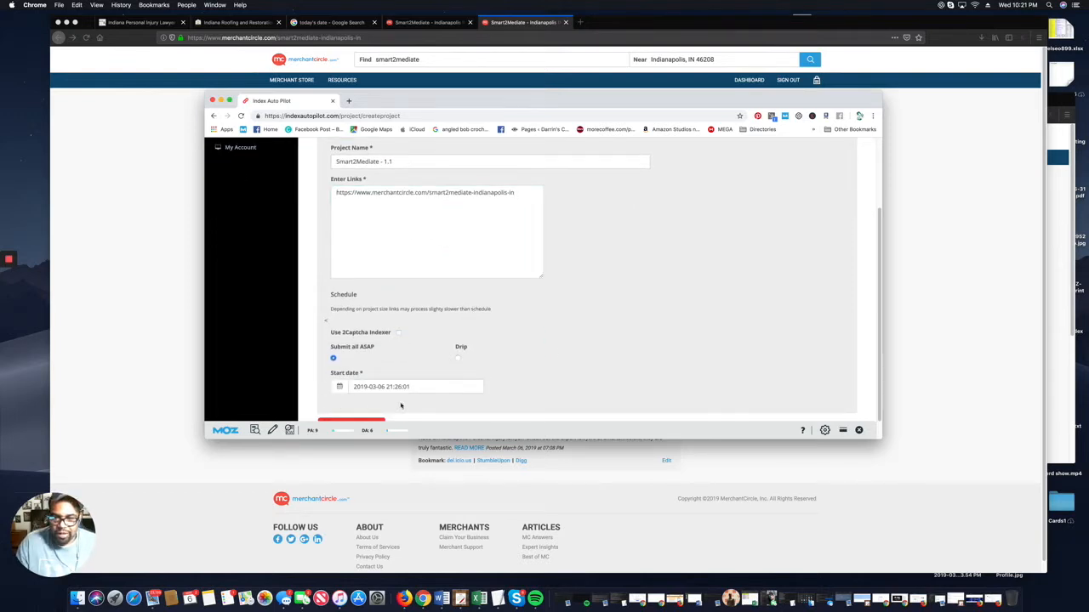
scroll(442, 391, down, 1)
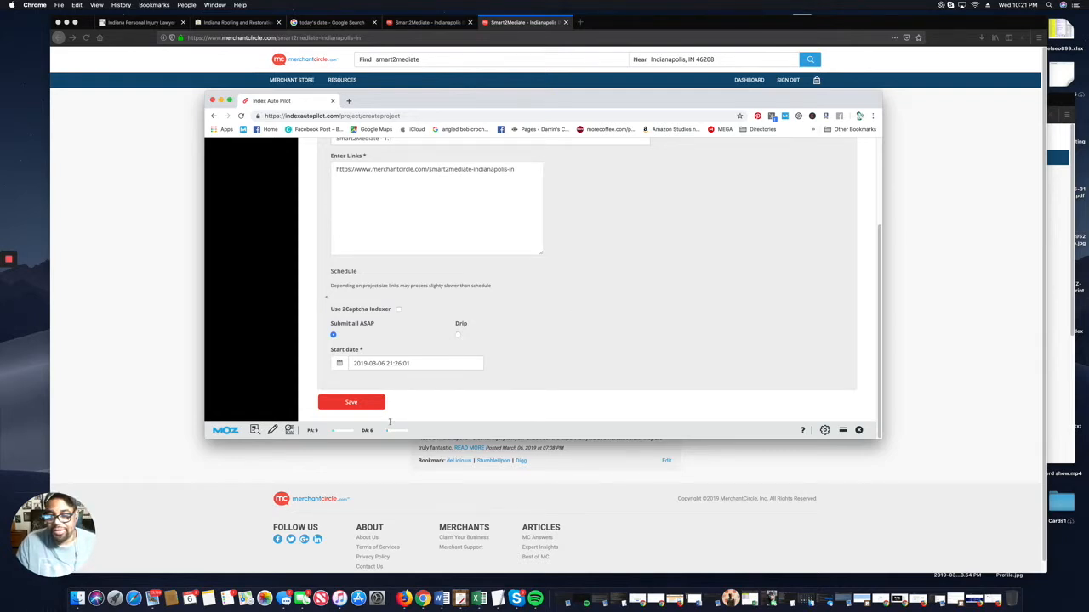
click(356, 401)
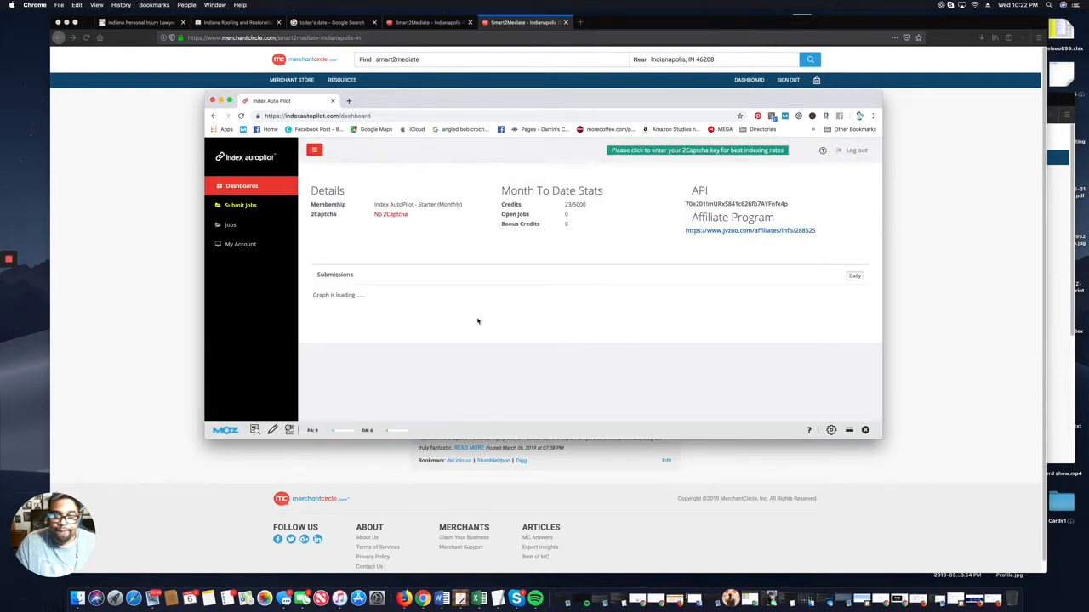
Open the MRG job's stats and run a Google check on its roof listing link.
scroll(278, 289, down, 1)
scroll(279, 298, up, 1)
scroll(279, 302, down, 1)
click(217, 201)
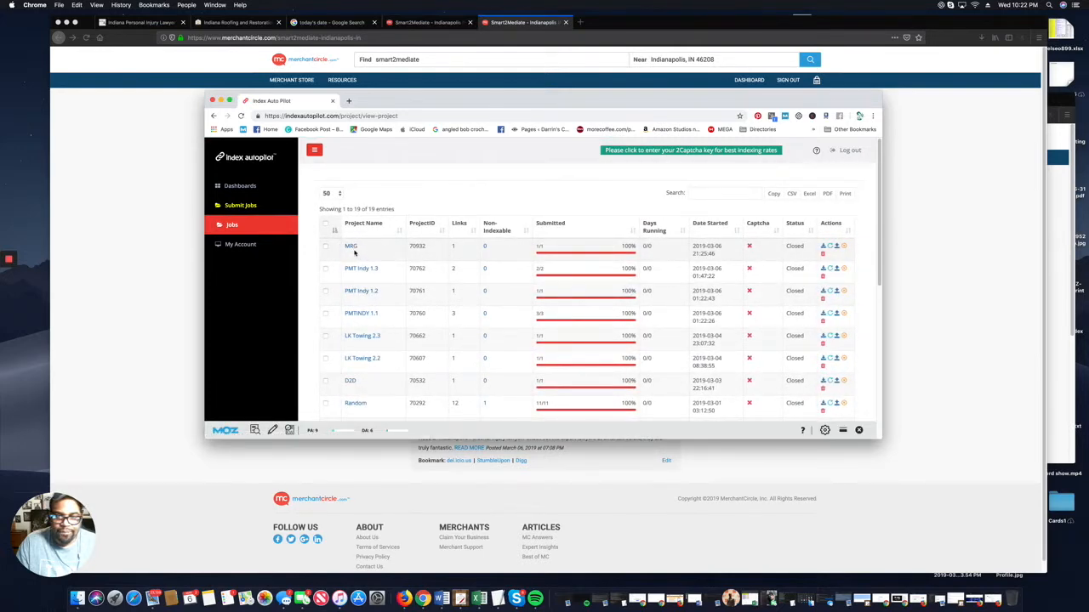
click(352, 247)
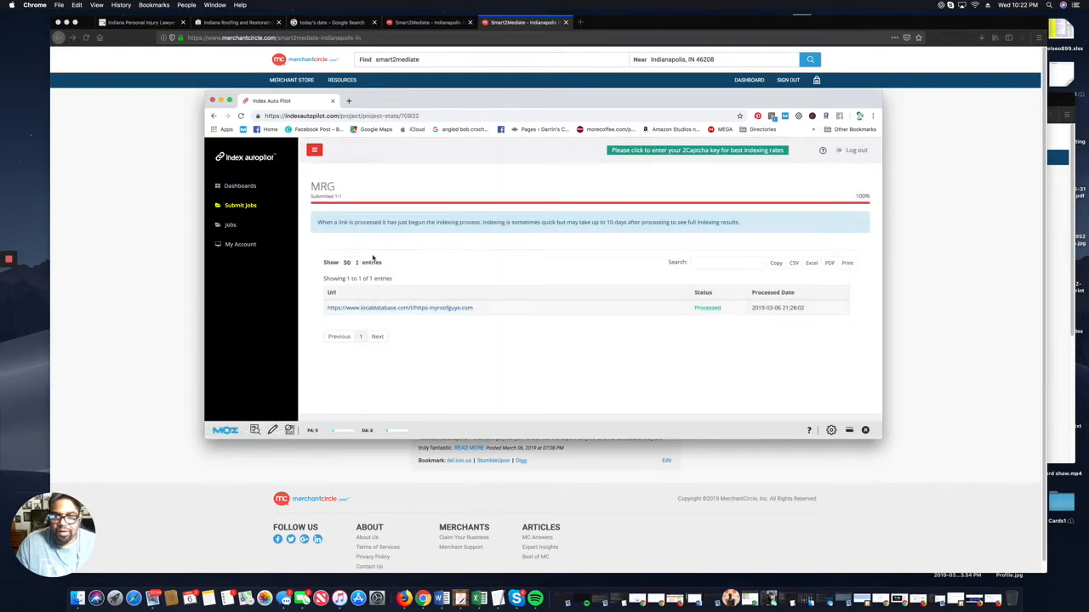
click(410, 309)
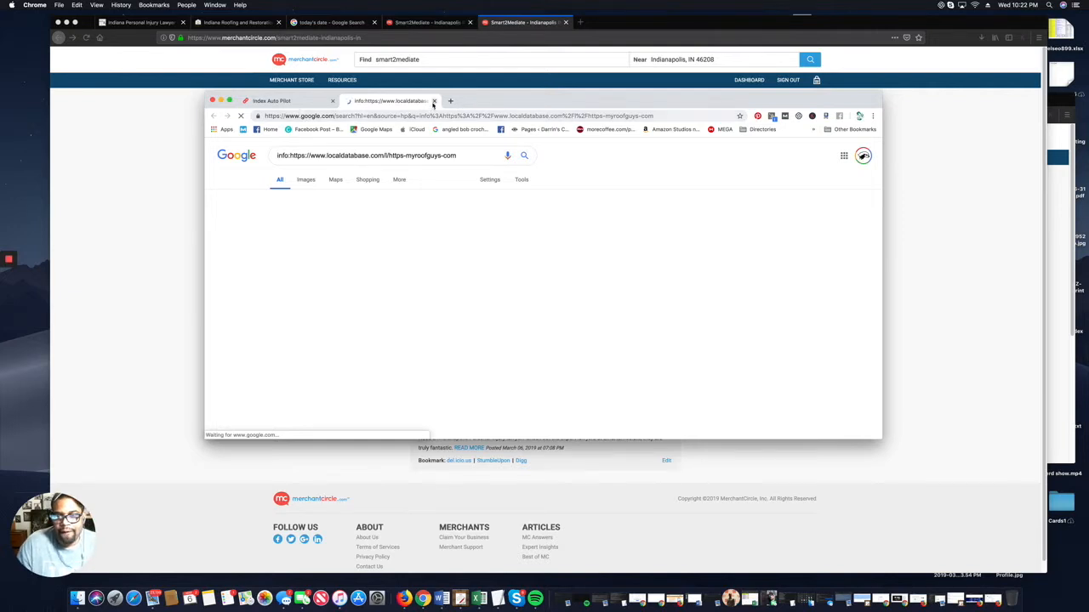
click(434, 100)
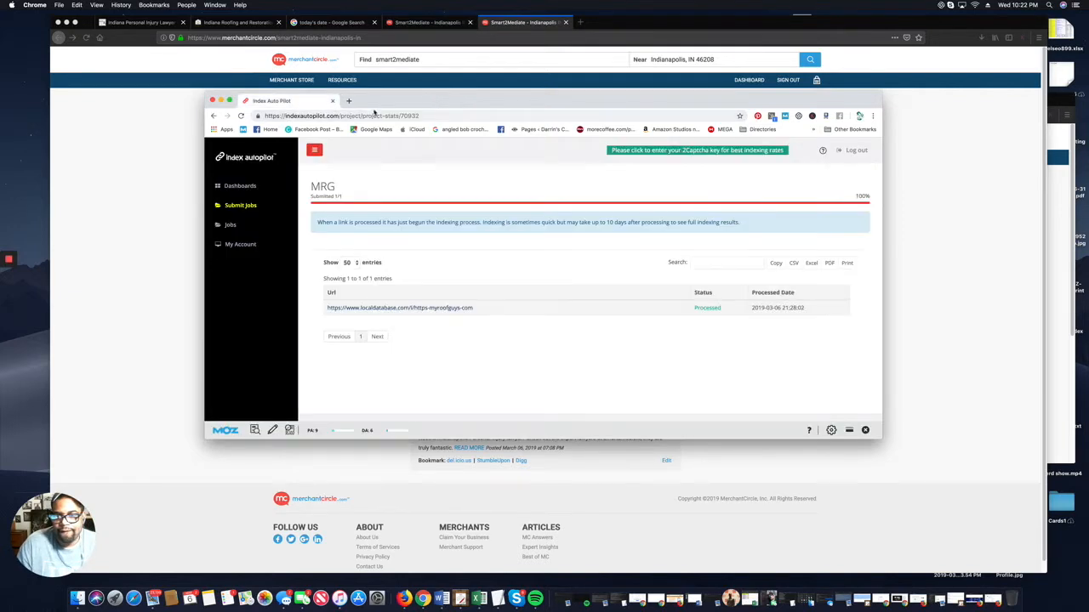
Return to the jobs list and start a new project submission.
click(237, 226)
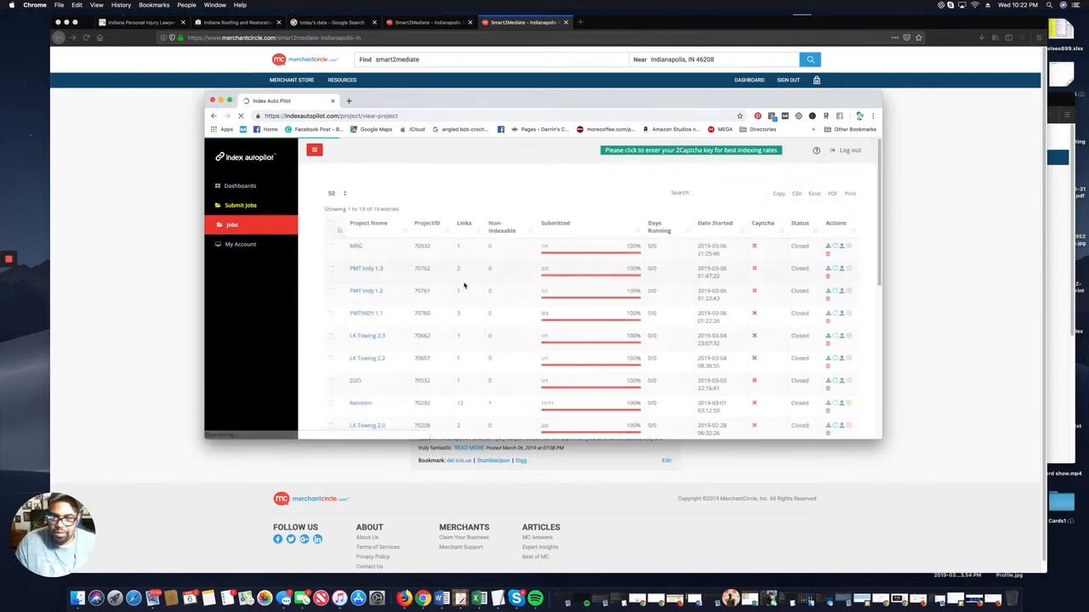
scroll(389, 268, down, 2)
scroll(390, 267, down, 3)
scroll(390, 267, up, 5)
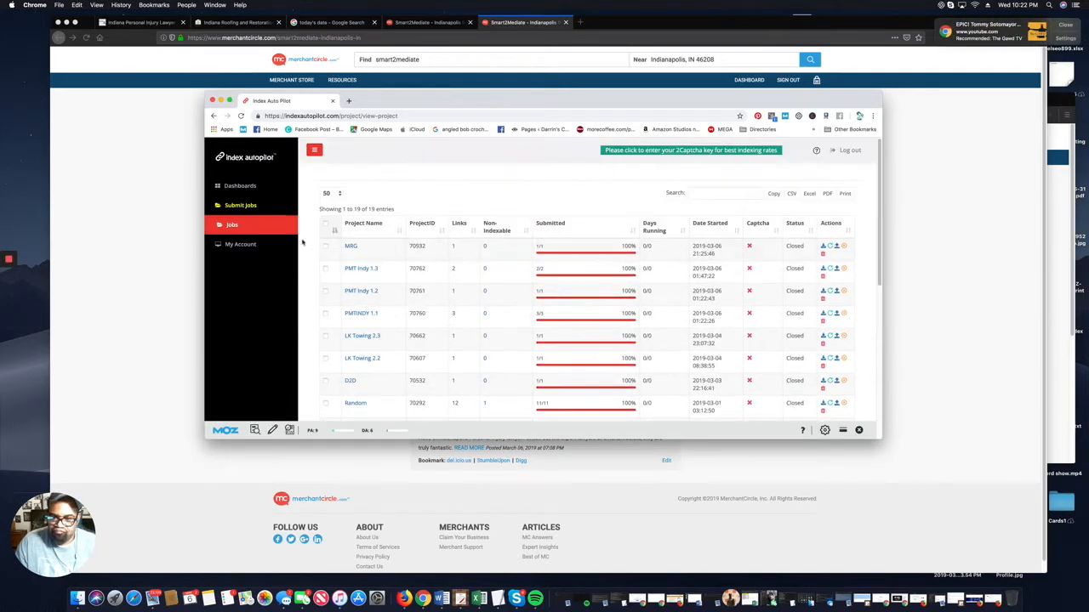
click(242, 206)
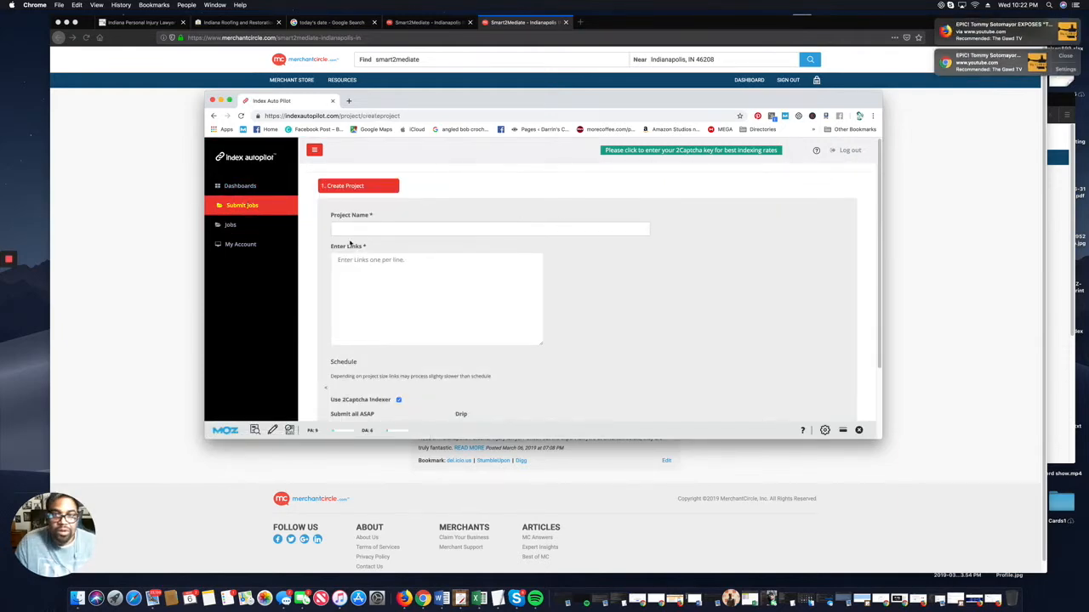
Save a Smart2Mediate project with the pasted listing link and 2Captcha indexer off, then view Jobs.
click(378, 229)
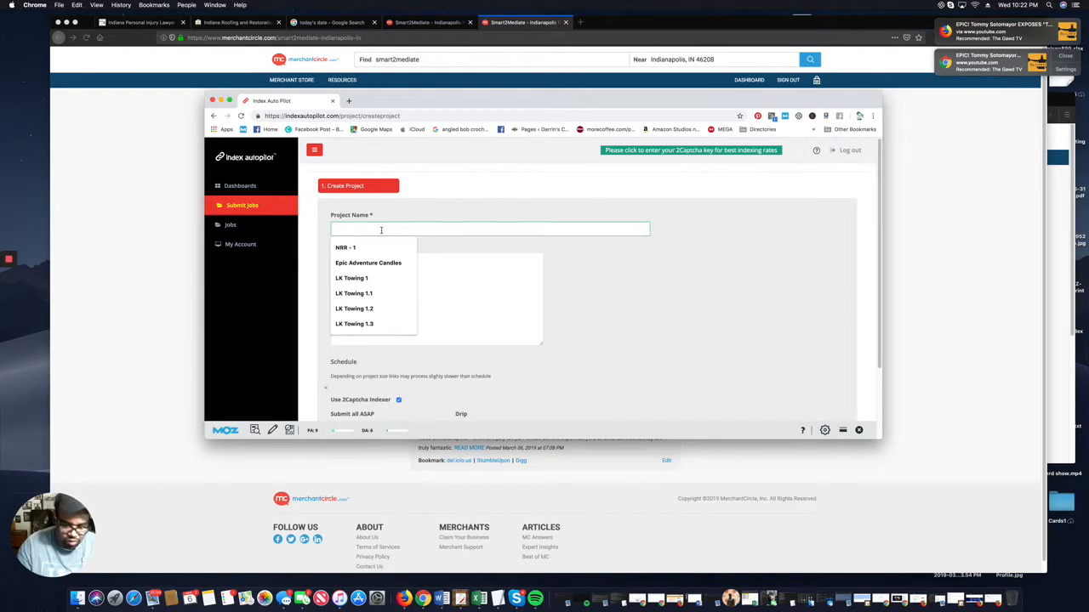
text(Smart2Mediate)
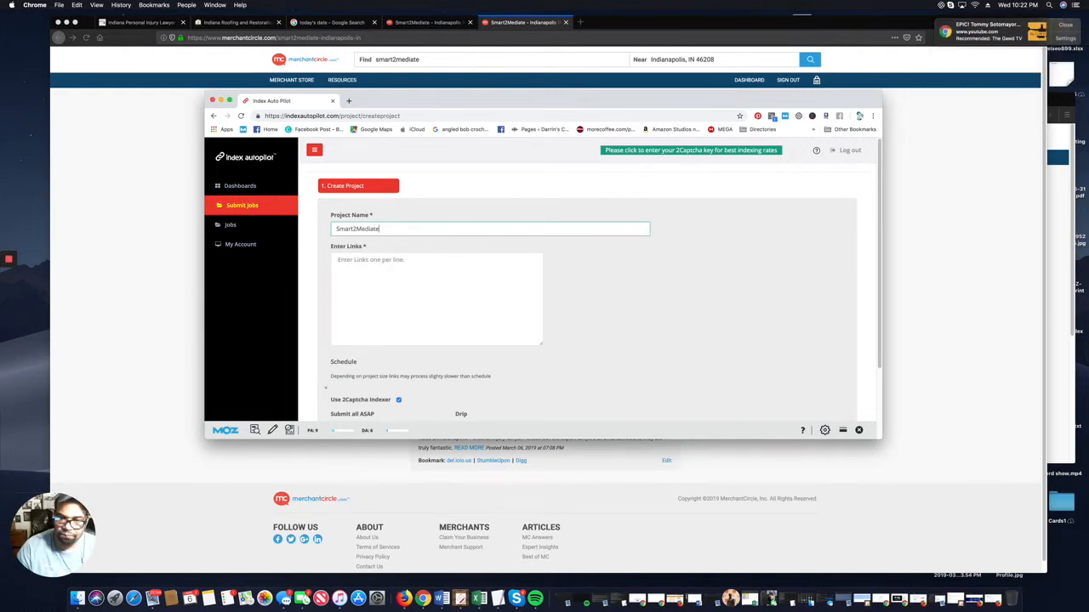
key(Tab)
key(super+v)
scroll(360, 347, down, 3)
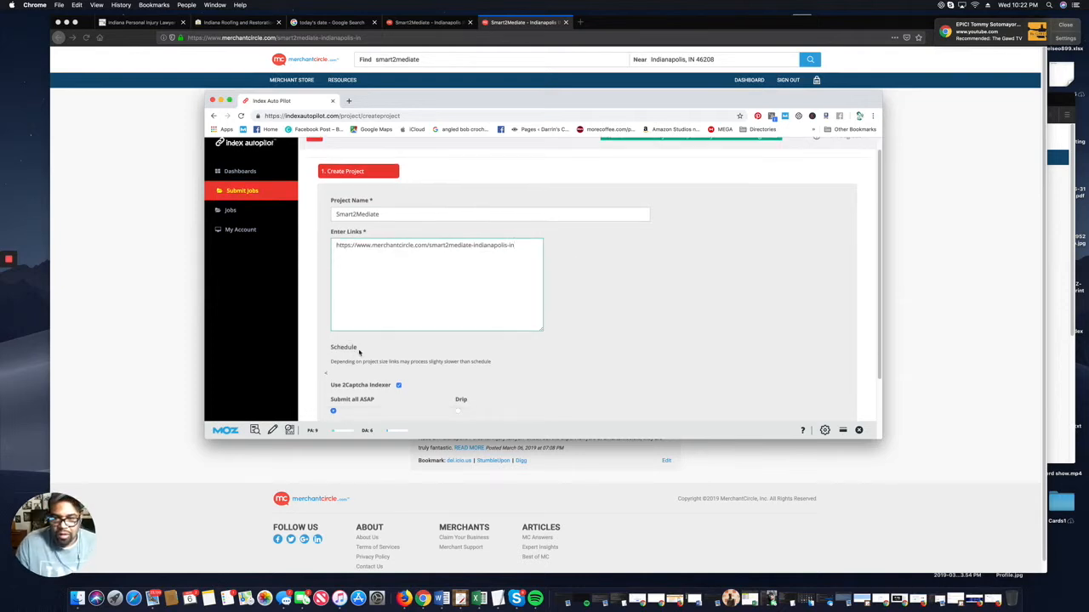
click(398, 316)
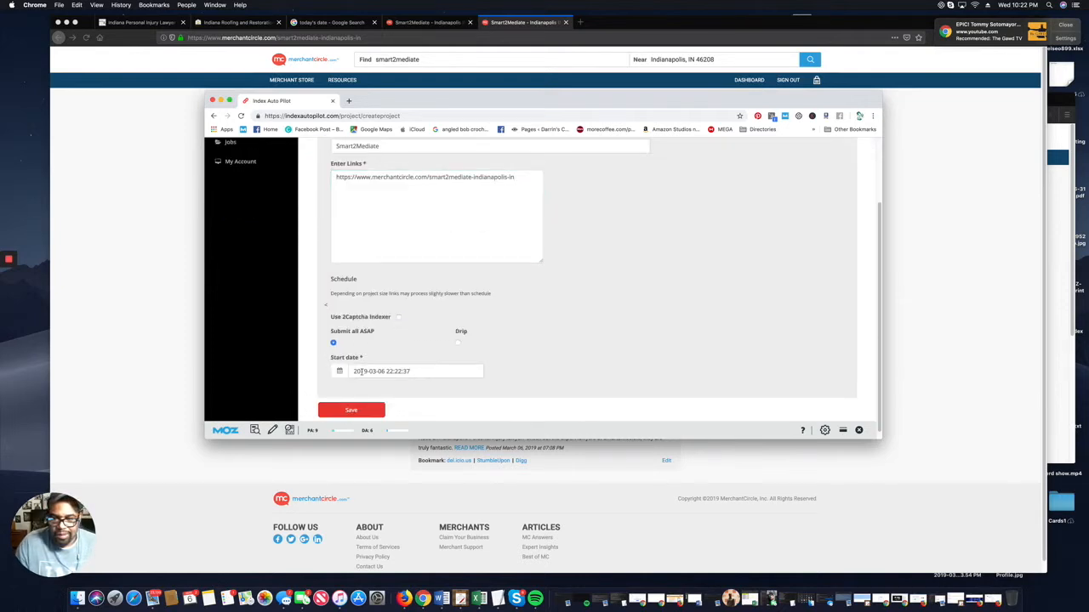
click(361, 411)
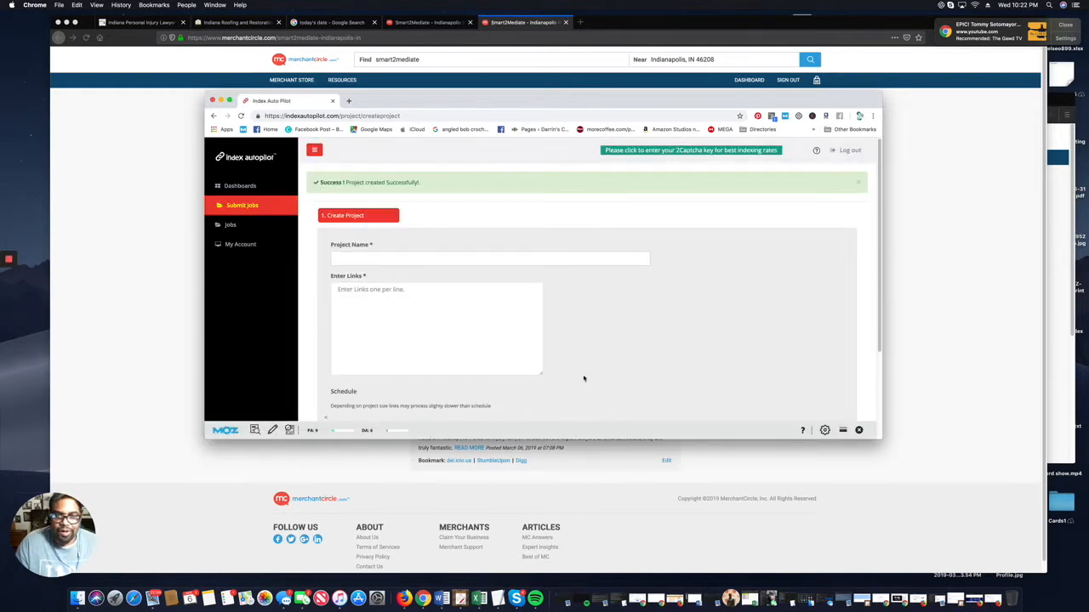
click(234, 226)
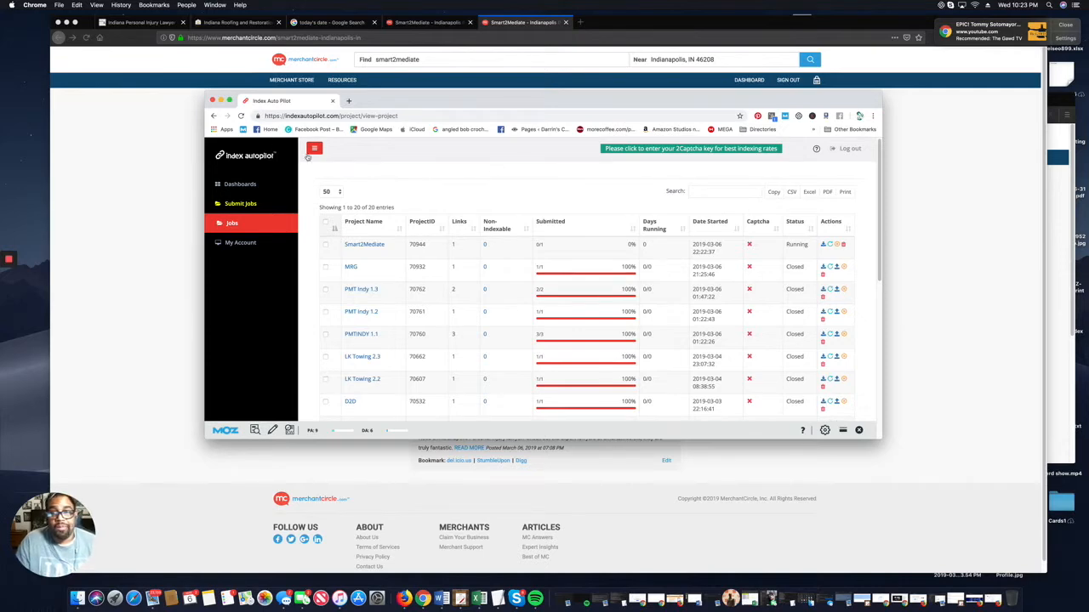
Run a Google info: check on the Smart2Mediate job's listing URL, which finds no results.
click(153, 206)
scroll(333, 237, down, 1)
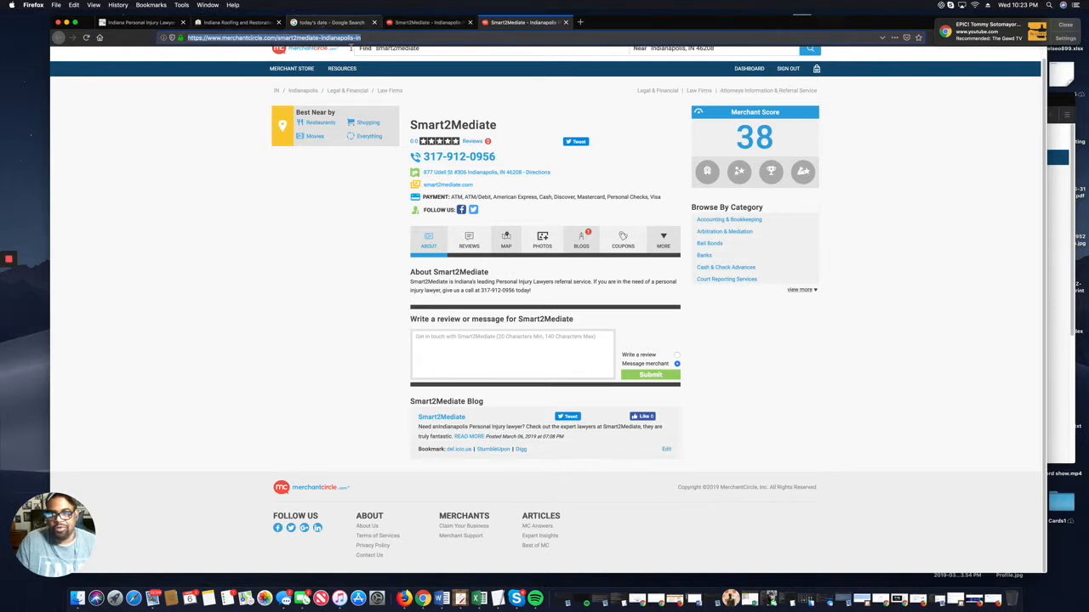
click(423, 599)
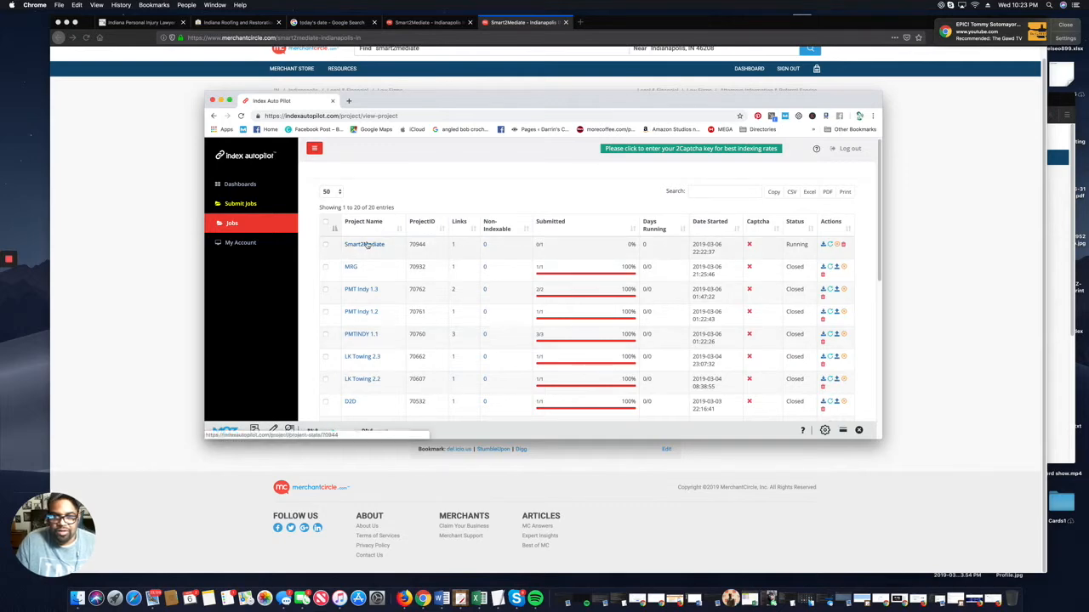
click(367, 244)
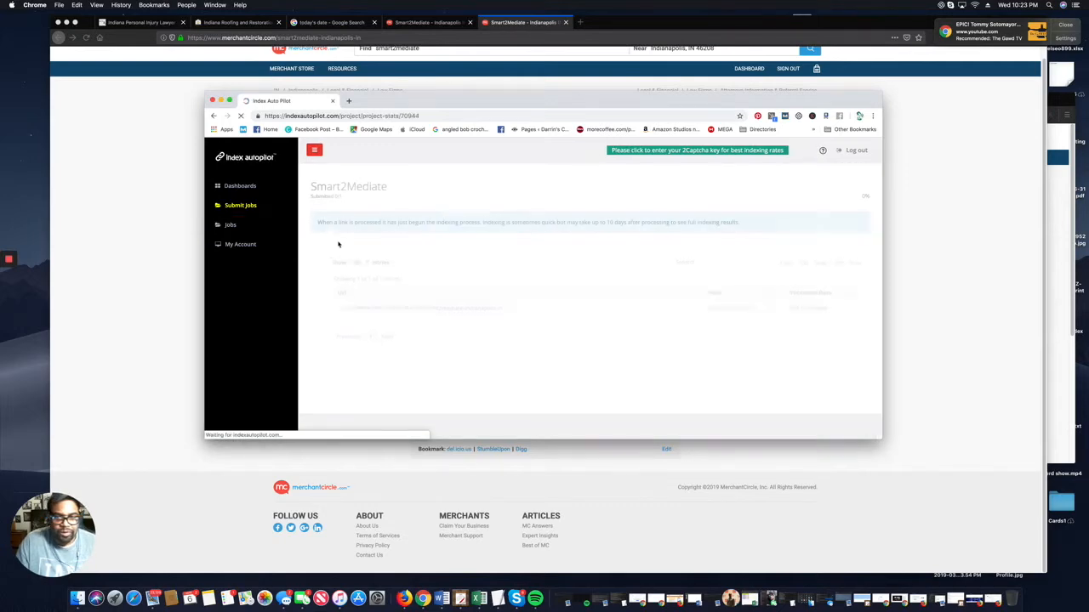
click(430, 312)
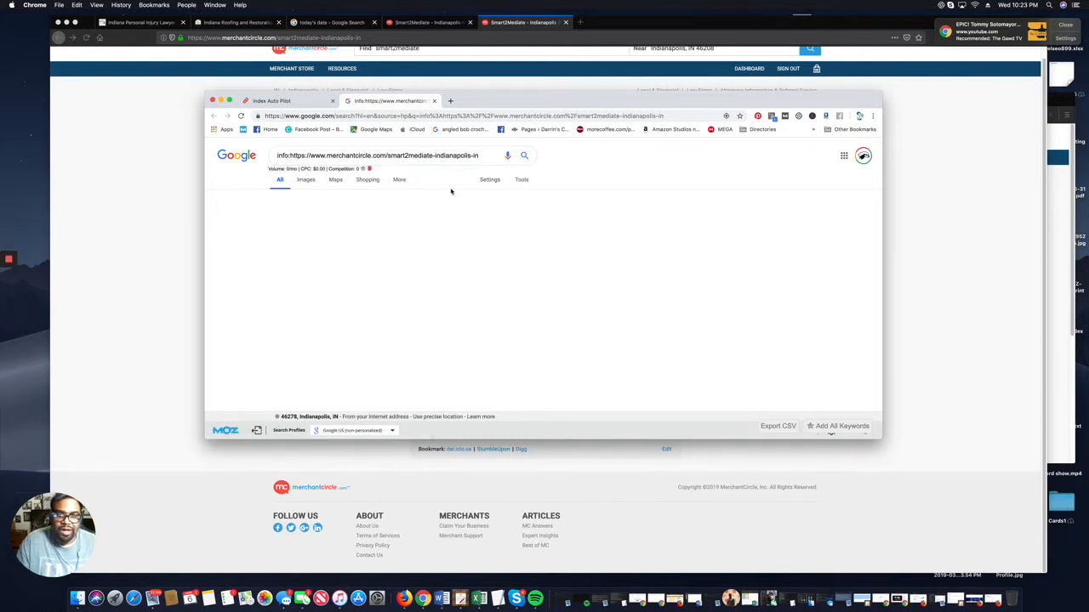
click(154, 210)
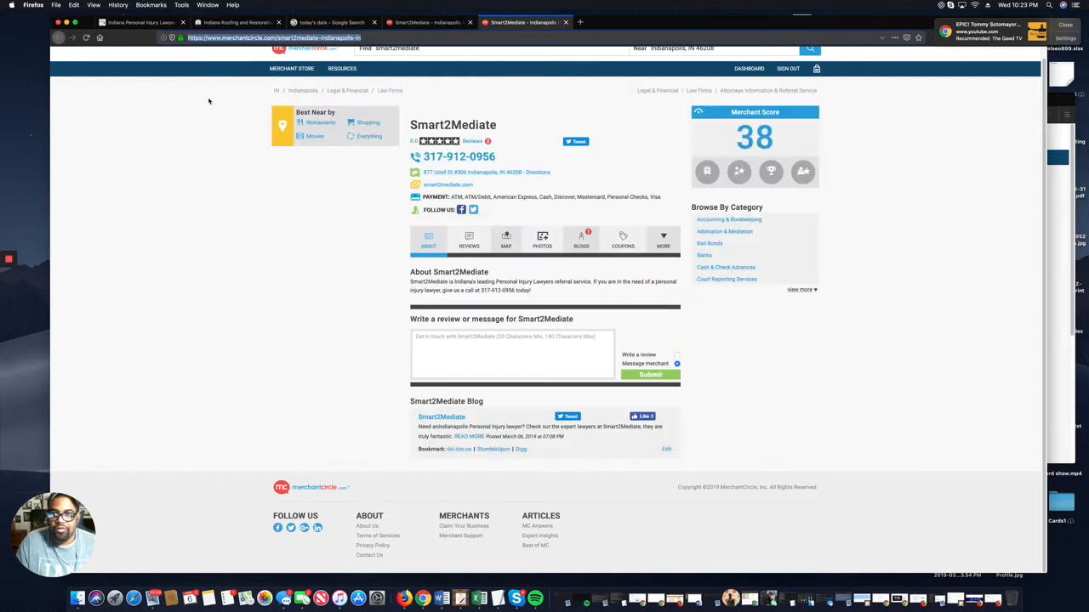
Sign out of Smart2Mediate and log in with the saved My Roof Guys e-mail and password.
click(398, 24)
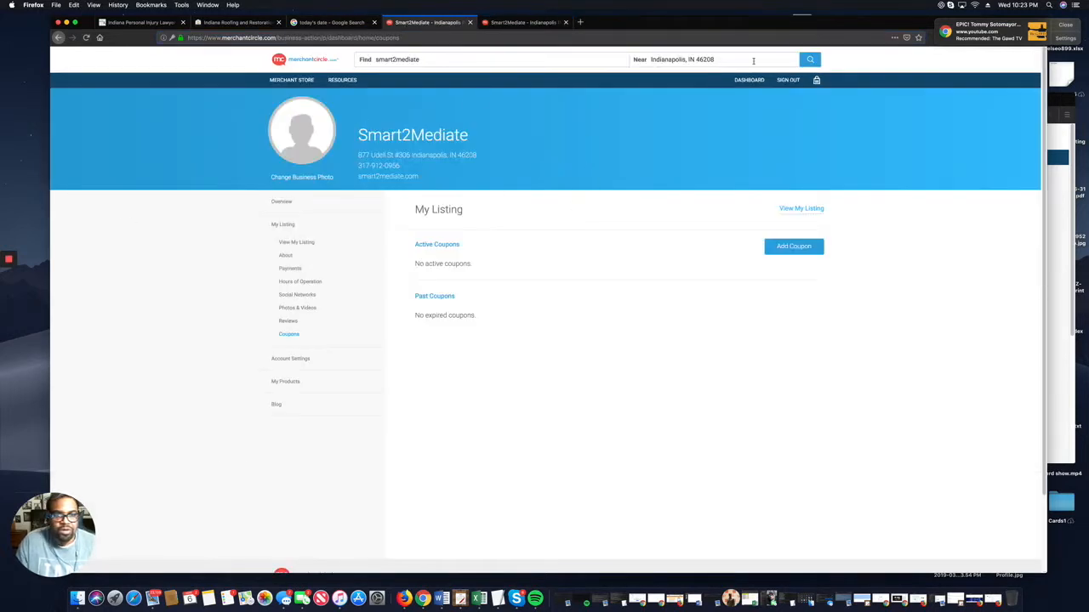
click(779, 79)
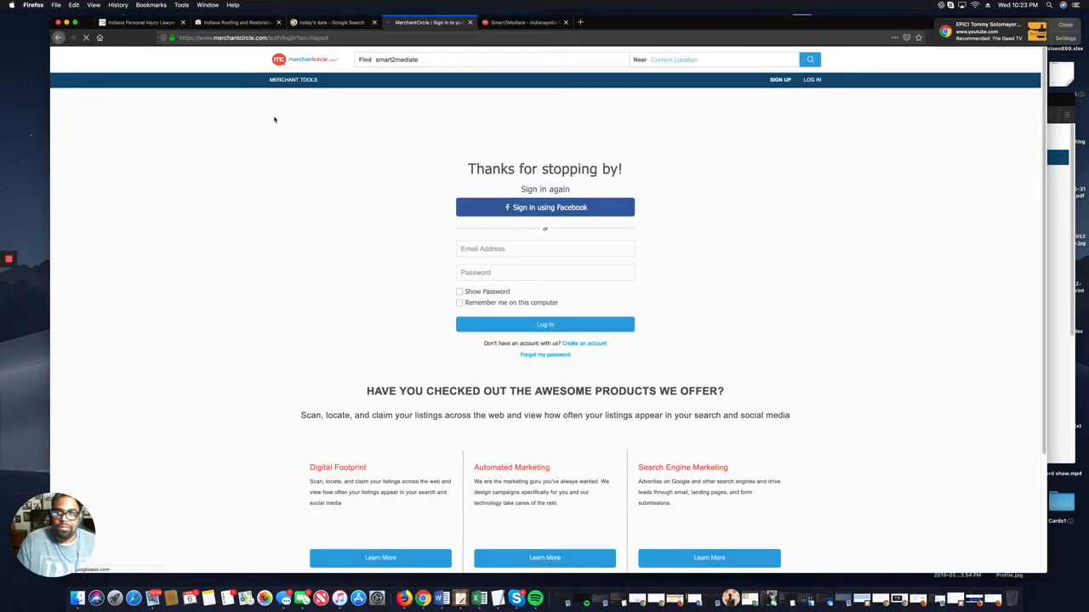
click(508, 260)
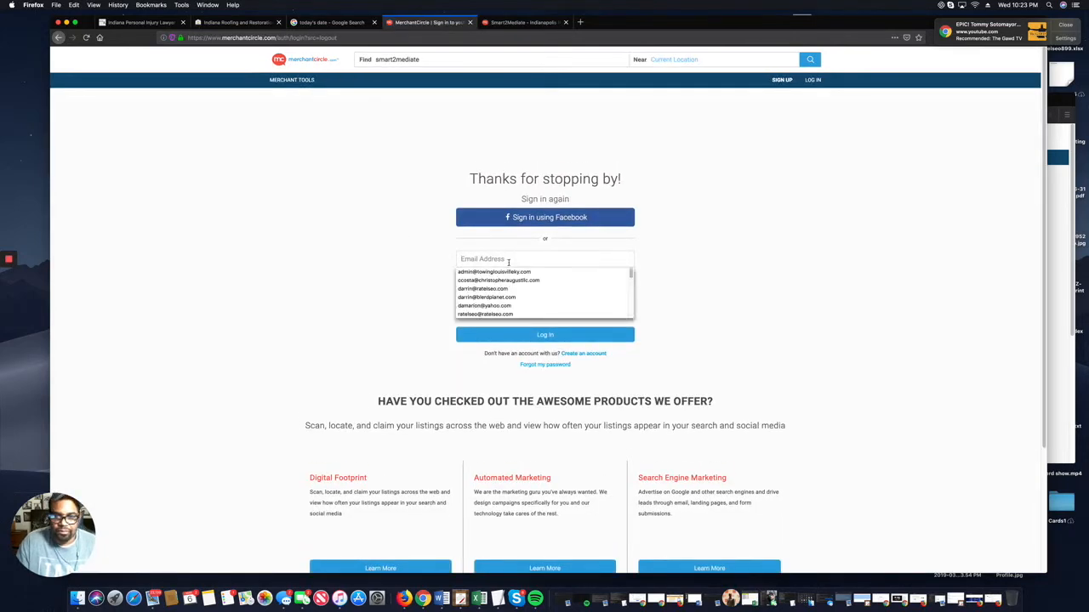
scroll(509, 293, down, 3)
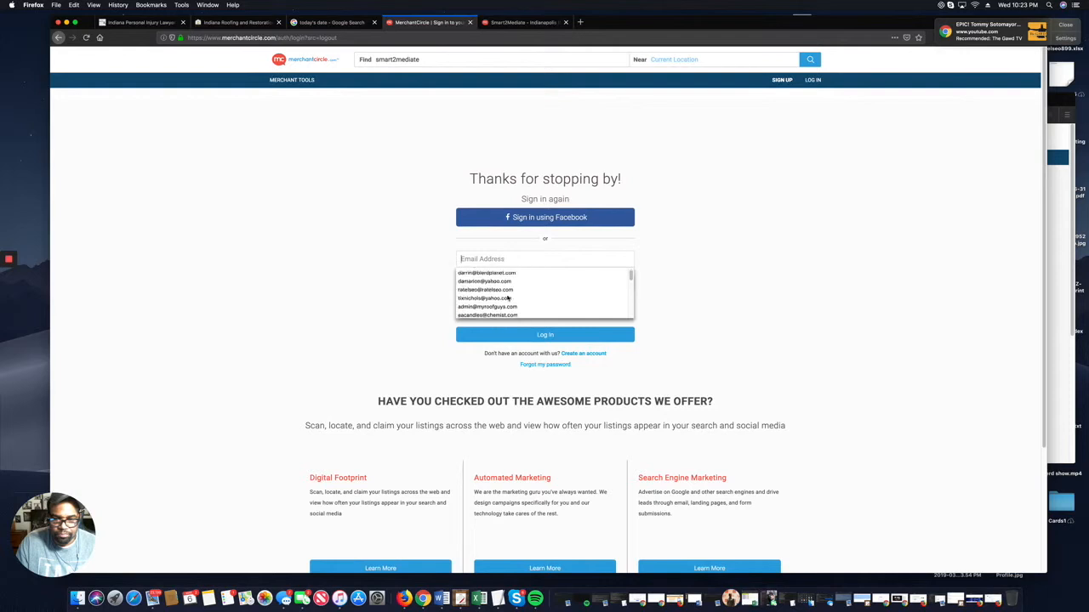
click(508, 293)
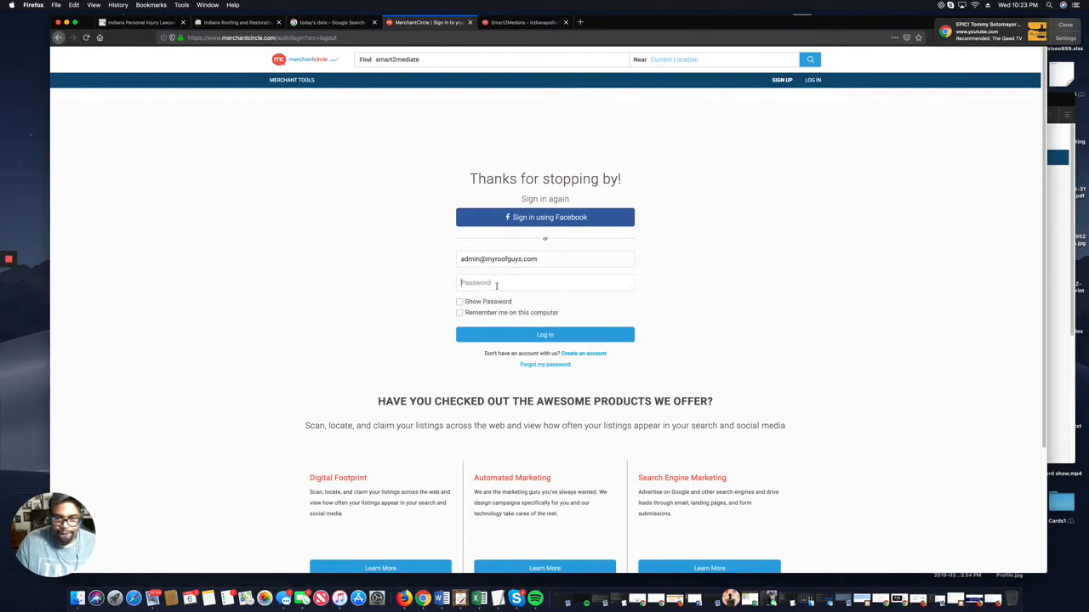
text(•)
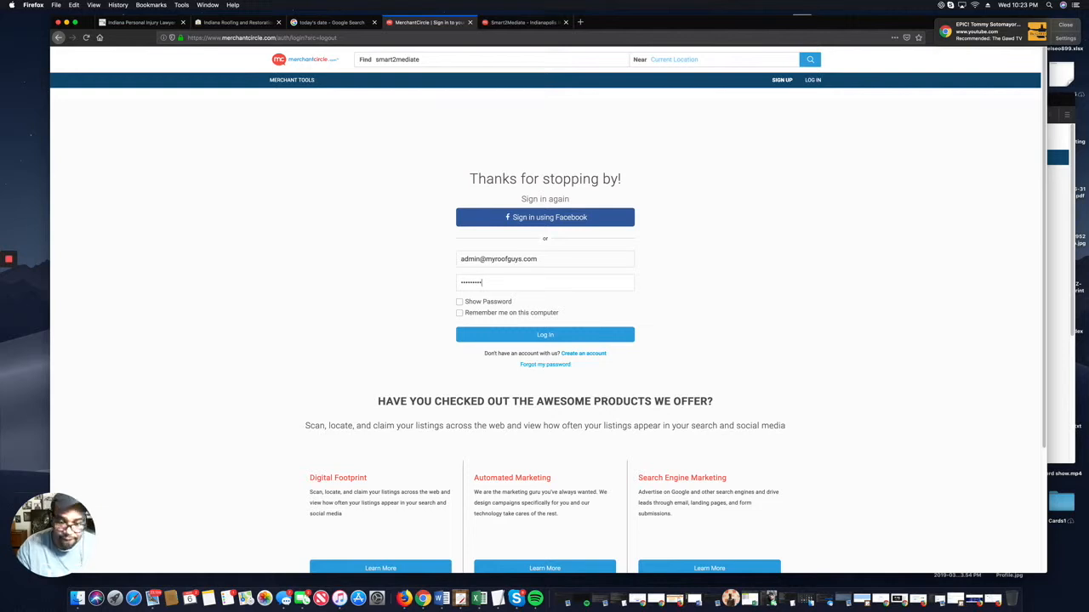
click(535, 335)
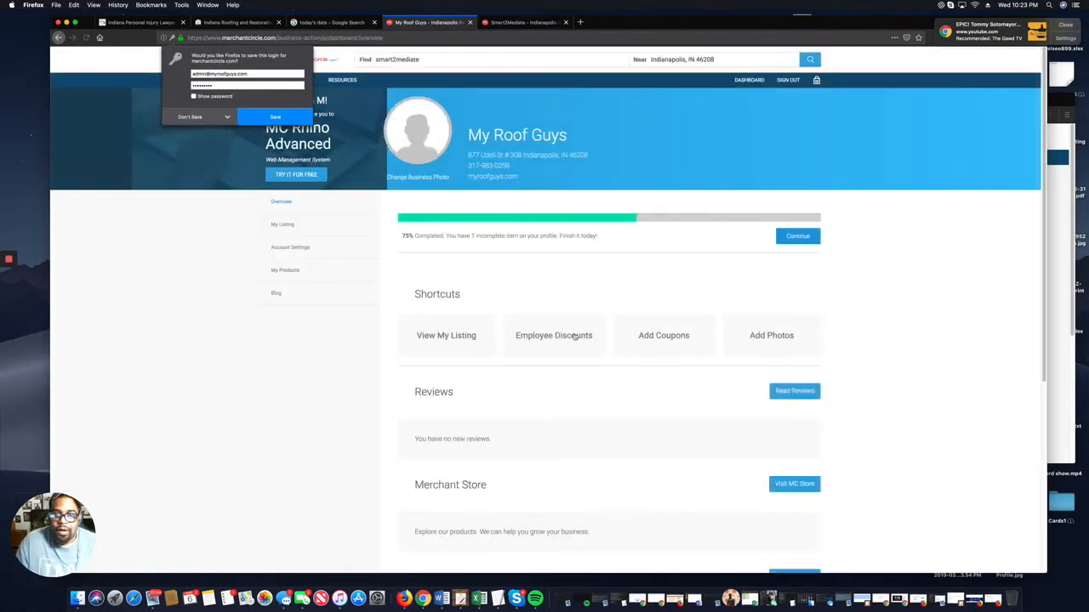
Open the public My Roof Guys listing page and copy its web address.
scroll(748, 366, down, 5)
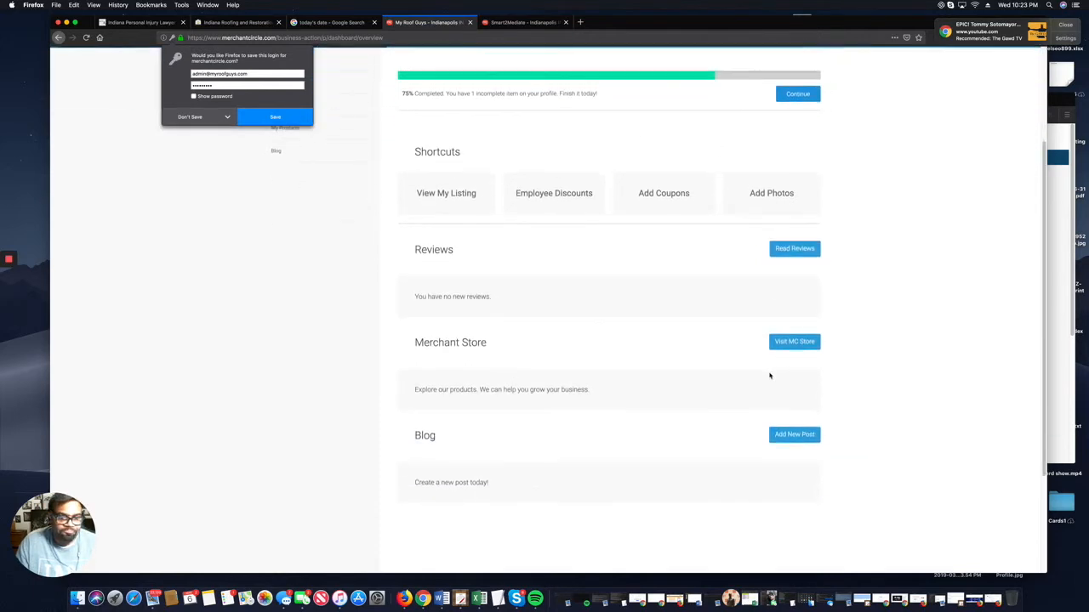
scroll(512, 306, up, 6)
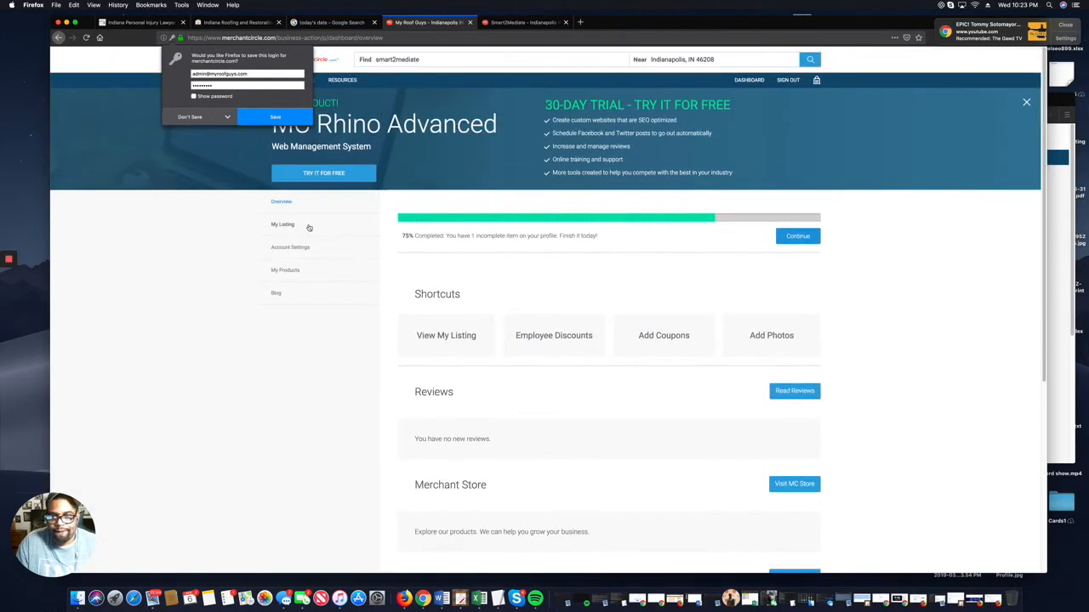
click(284, 224)
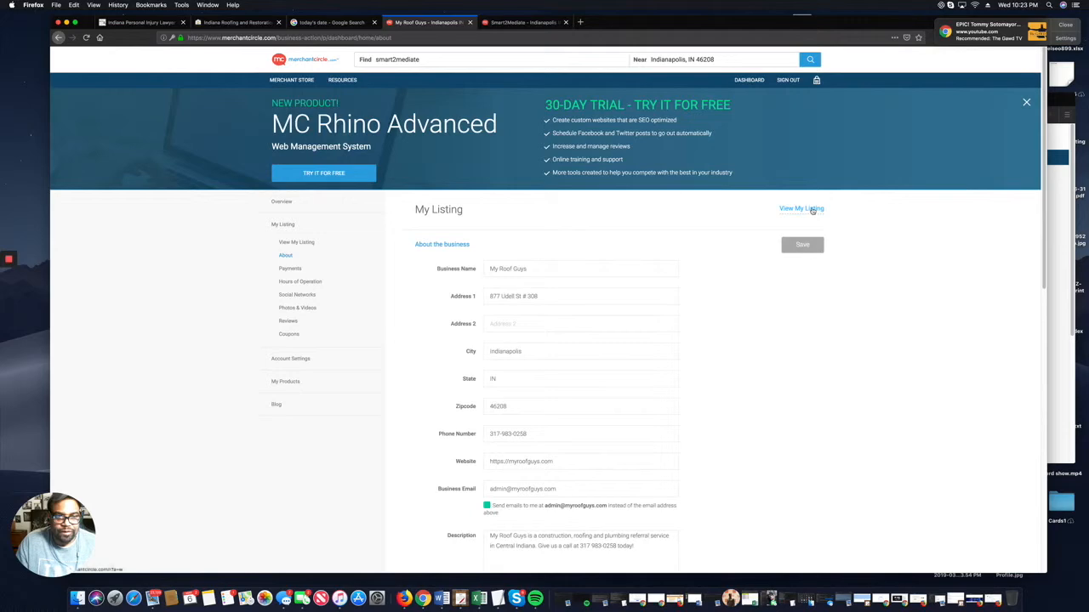
click(806, 209)
click(280, 37)
right_click(279, 39)
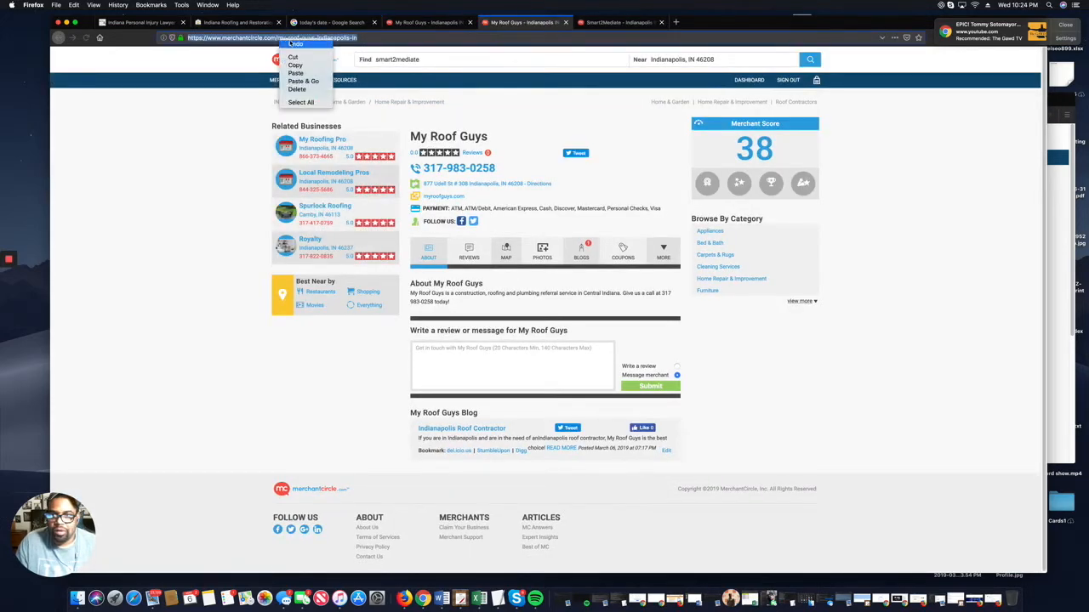
click(317, 67)
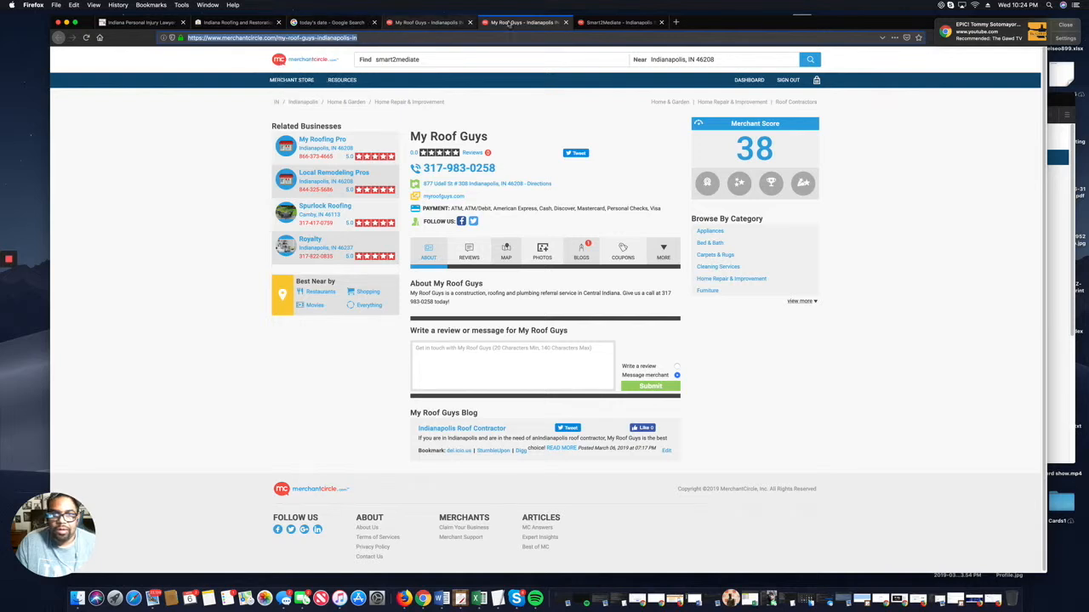
Move among the listing tabs and begin typing an info: lookup in the public listing's address bar.
click(605, 23)
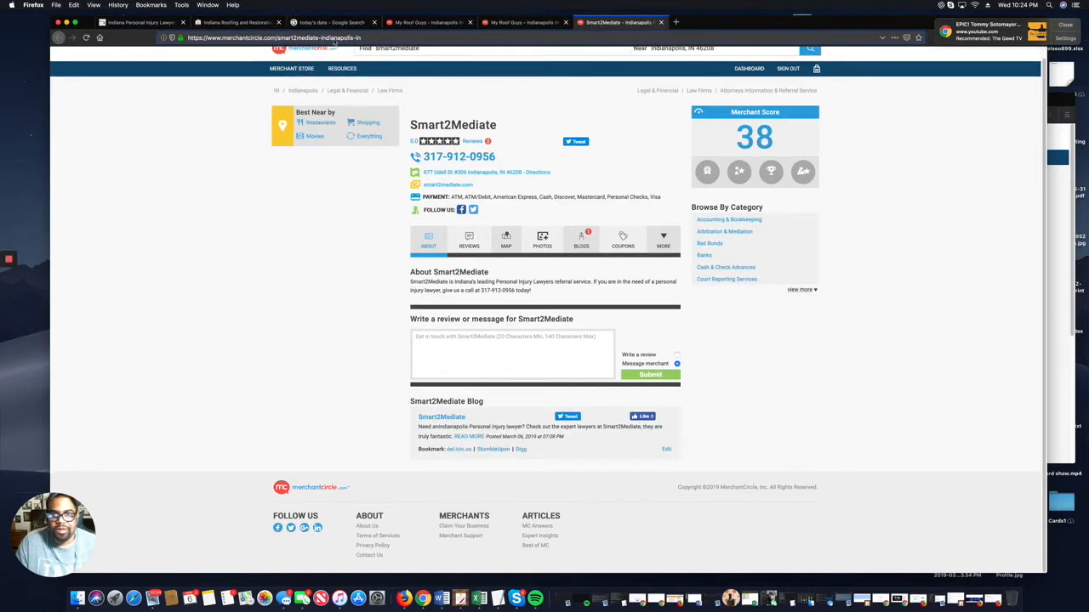
click(370, 38)
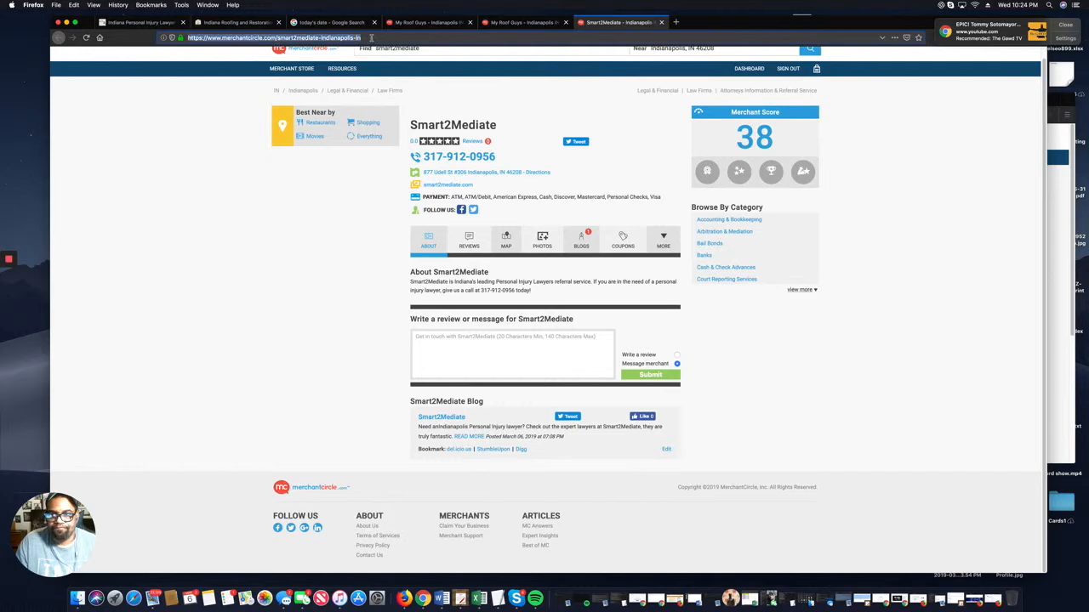
click(429, 26)
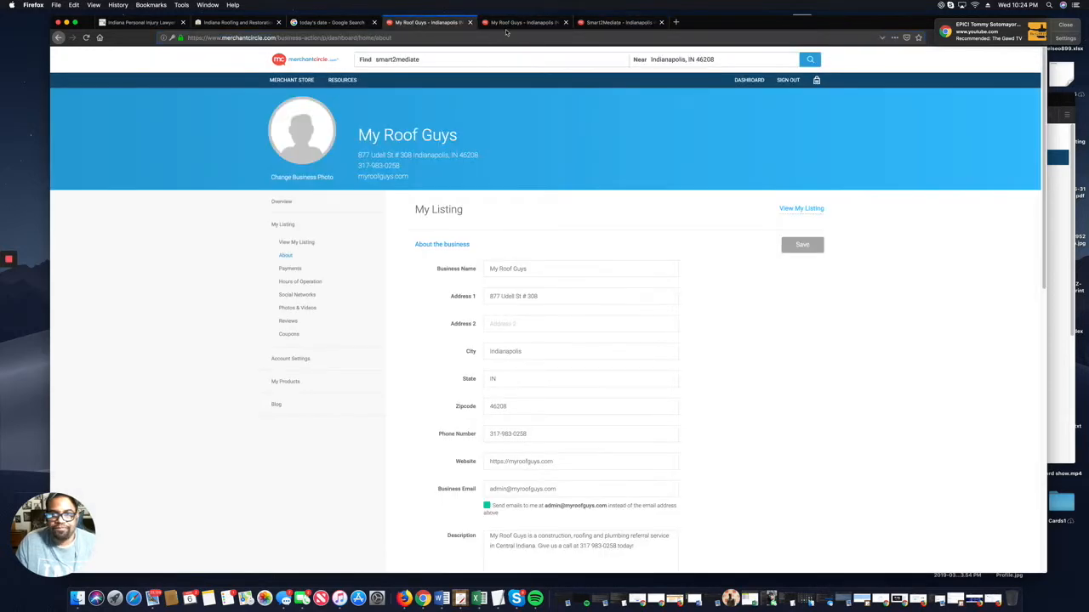
click(506, 25)
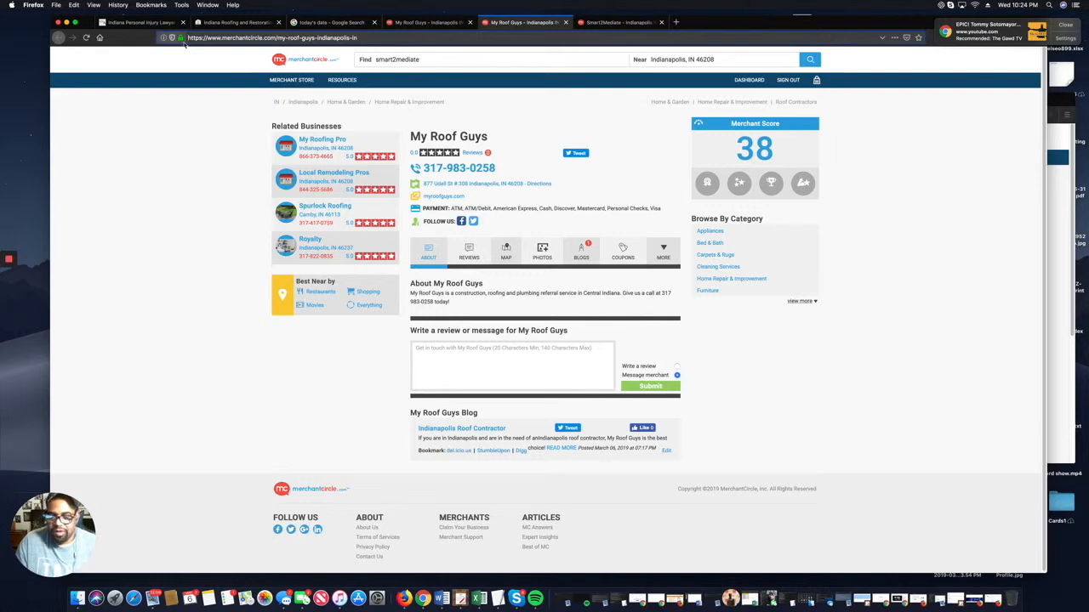
click(182, 38)
Run a Google info: search on the My Roof Guys listing URL (no results), then return to today's results.
text(info:)
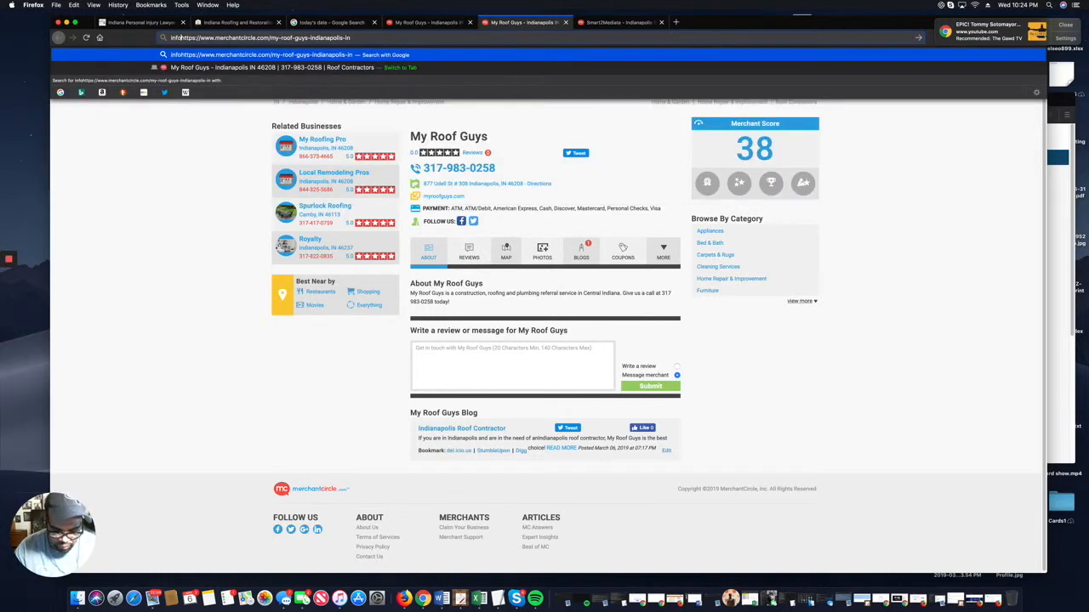
key(Return)
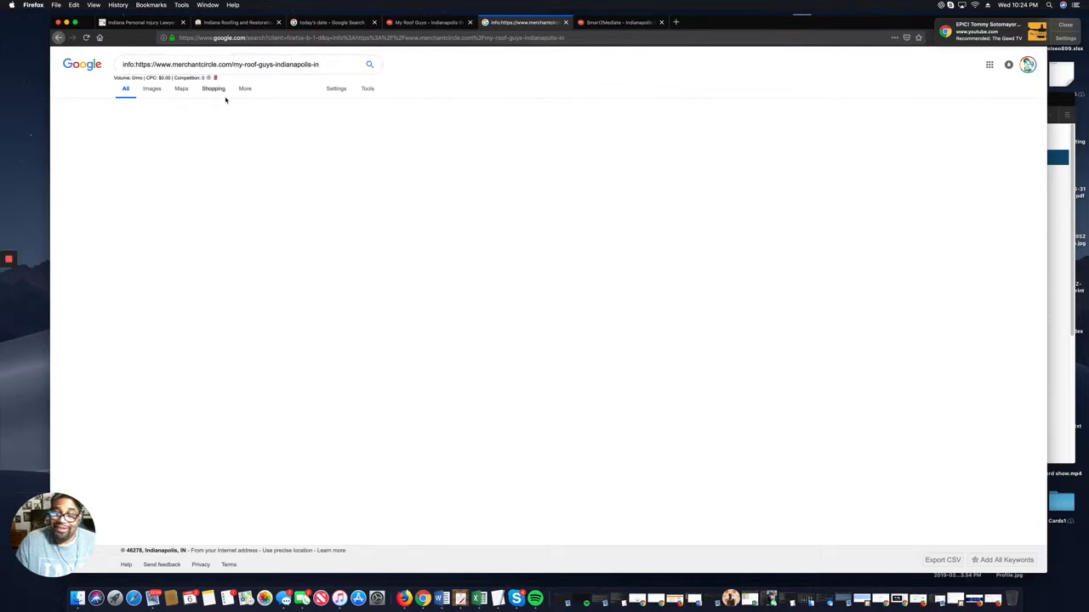
click(323, 23)
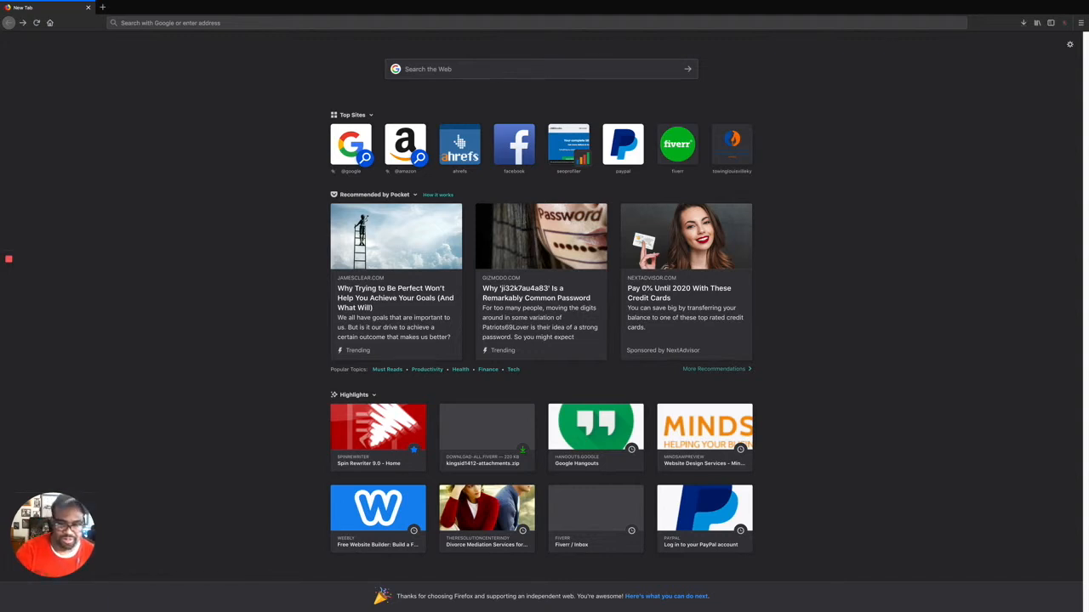
click(517, 75)
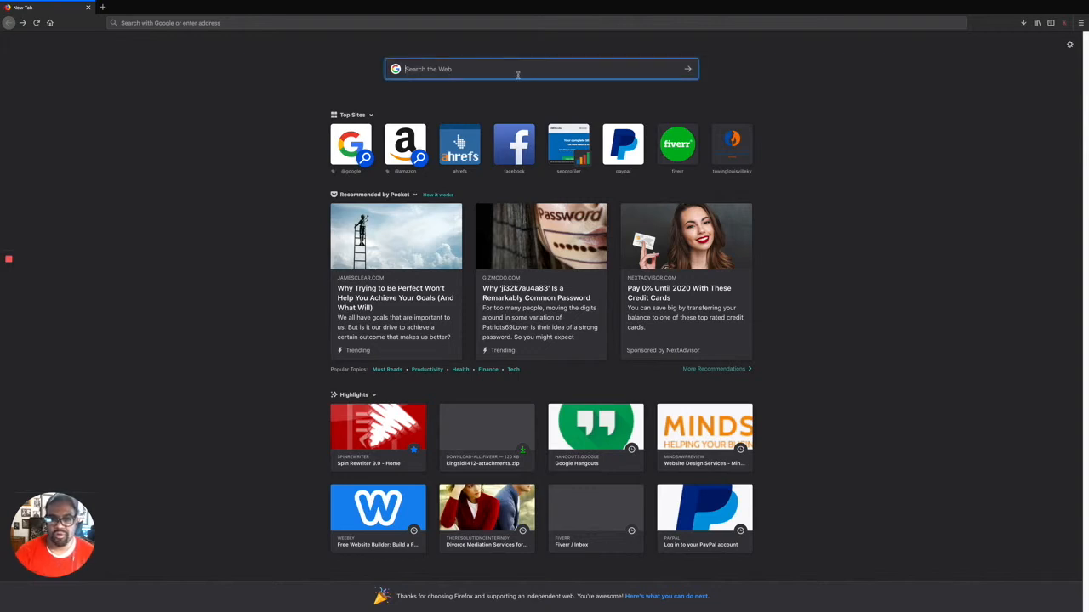
text(what is today)
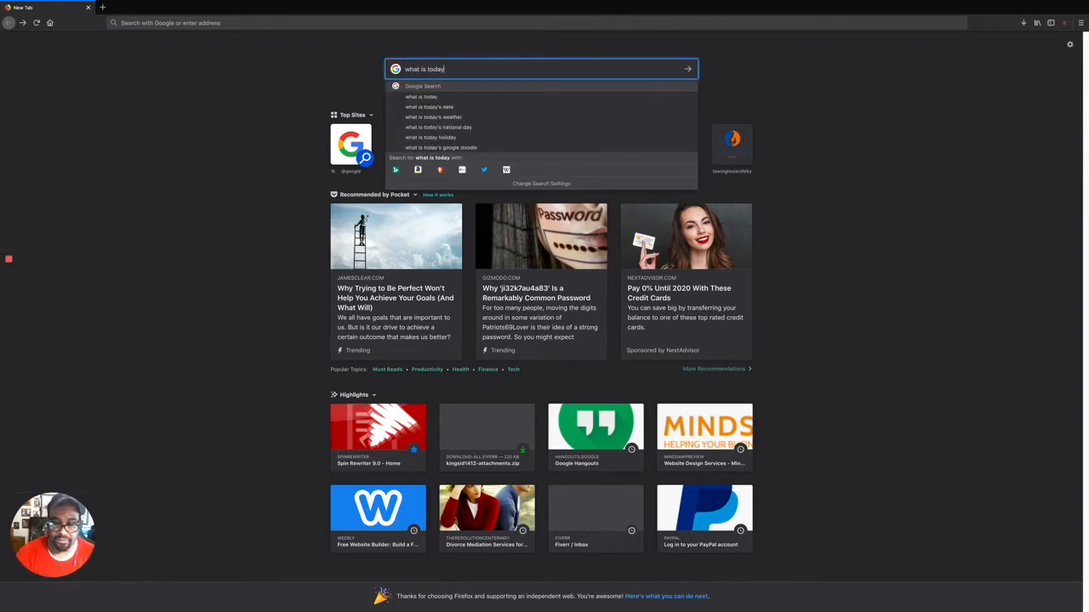
key(Return)
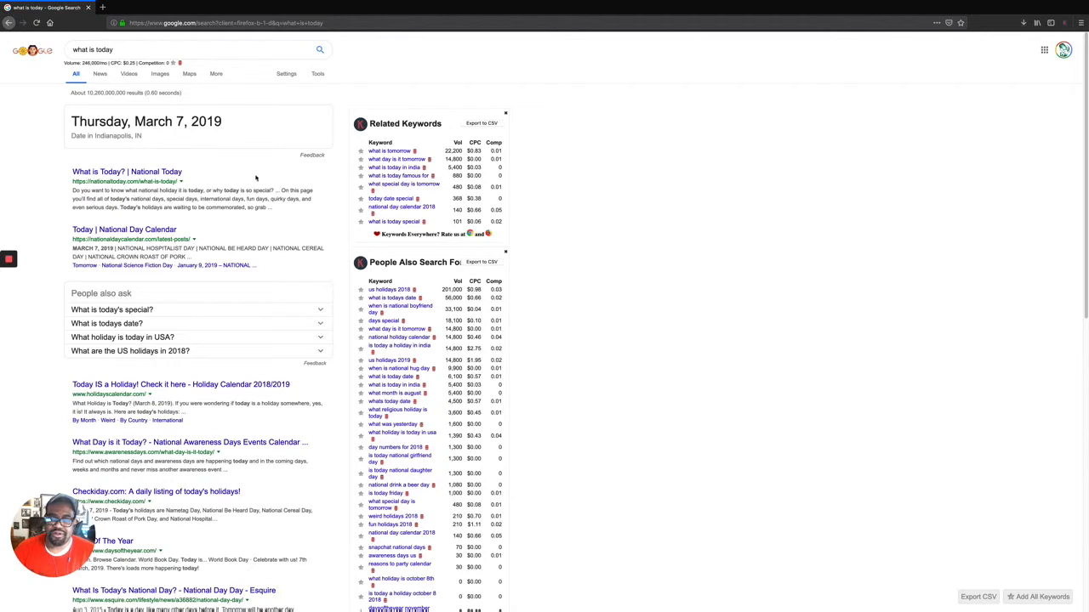
drag(331, 139, 340, 145)
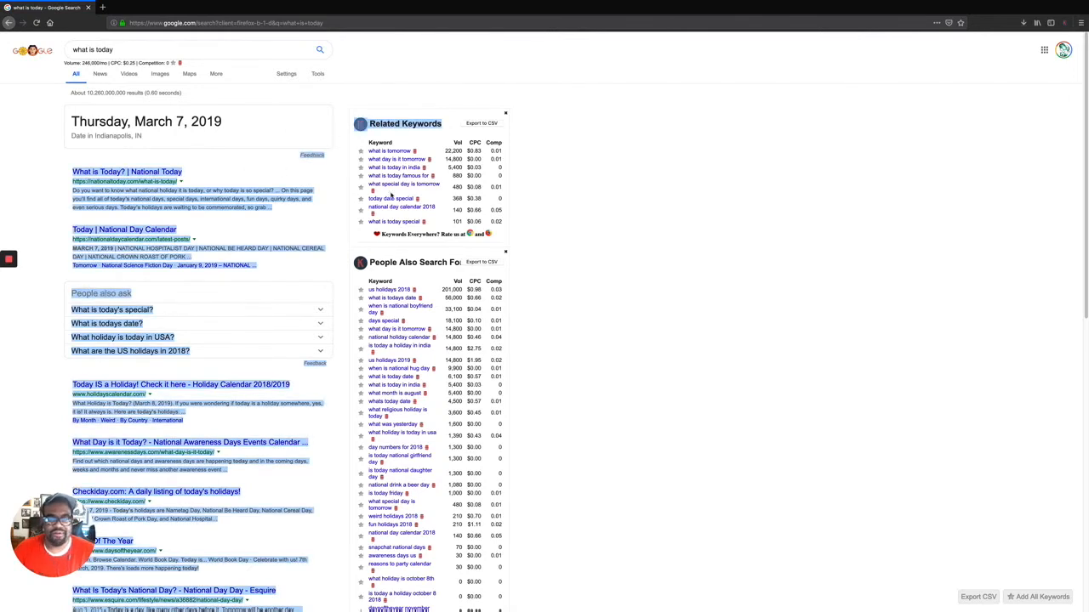
click(209, 143)
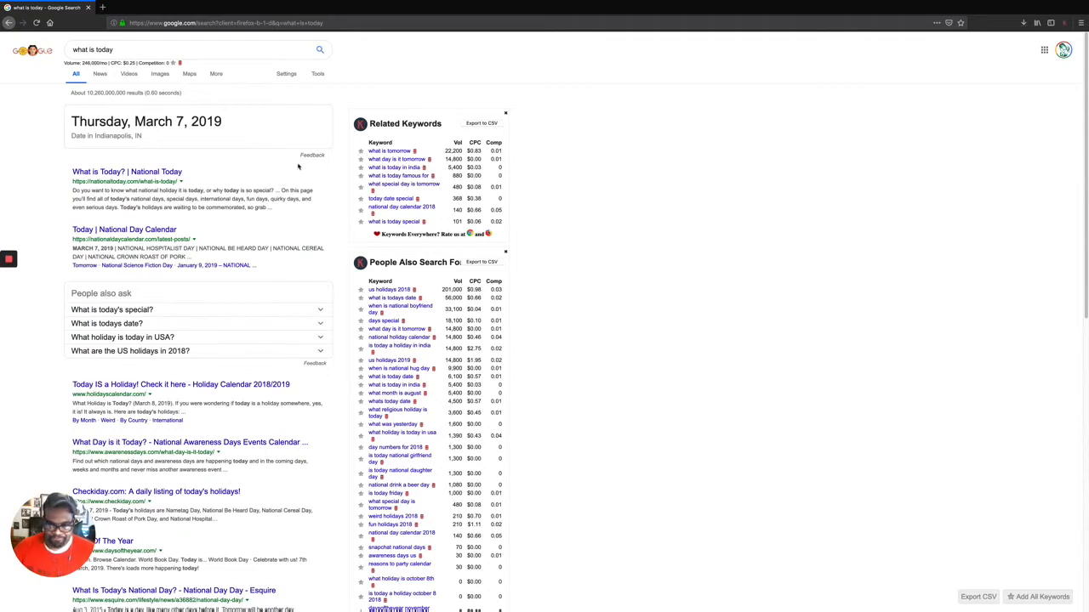
Open two new tabs and go to merchantcircle.com in the first.
click(102, 7)
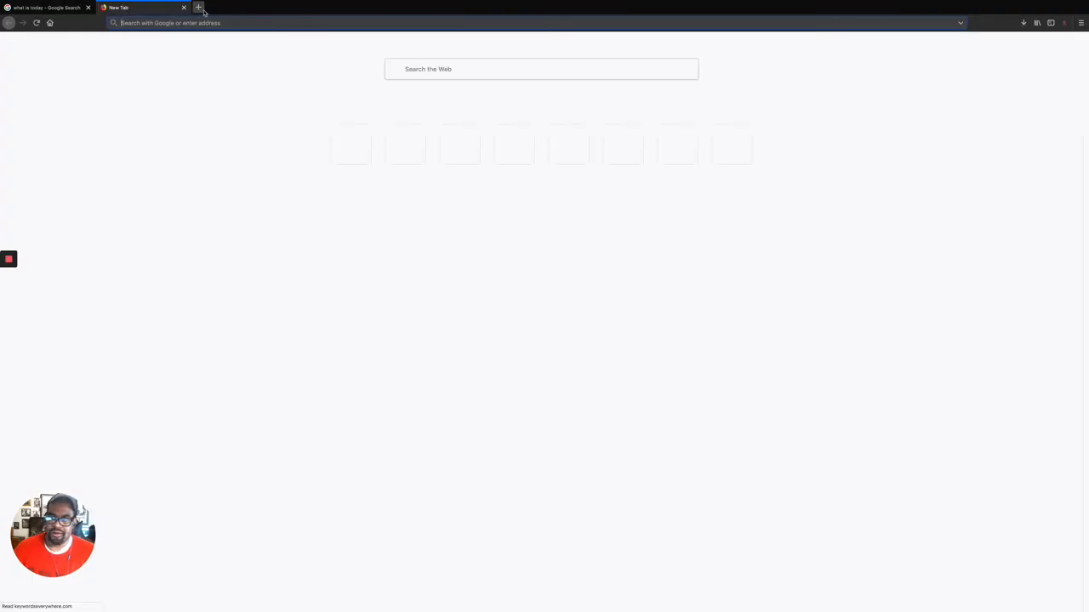
click(198, 7)
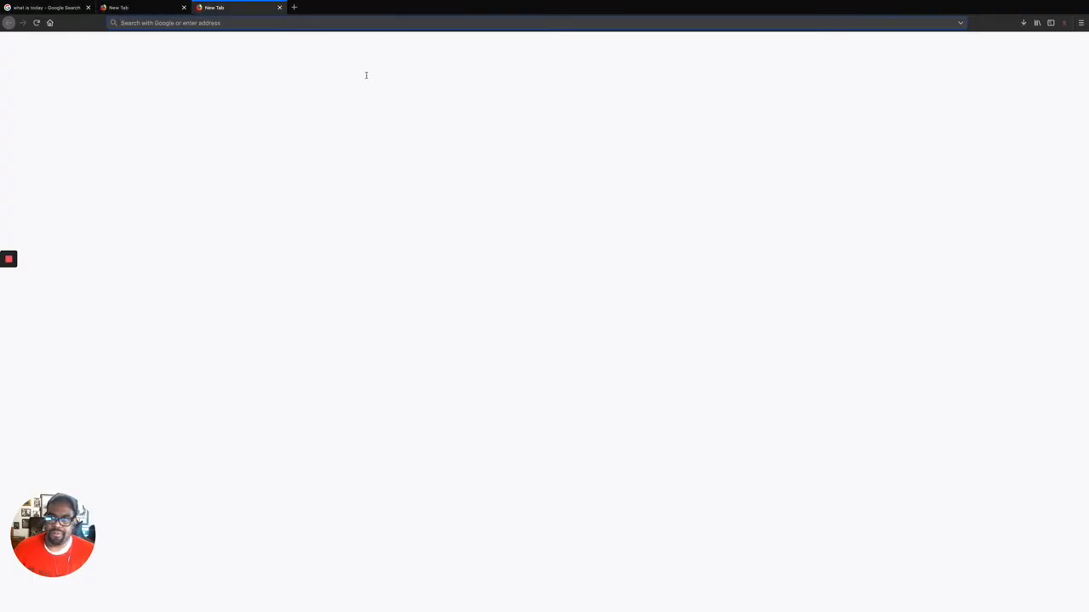
click(149, 8)
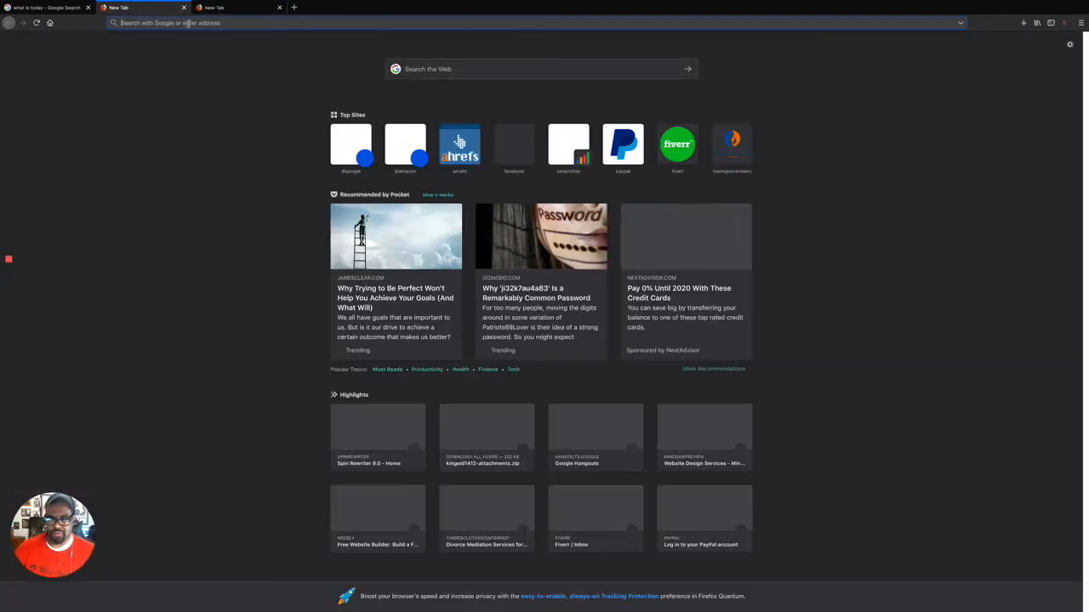
text(mer)
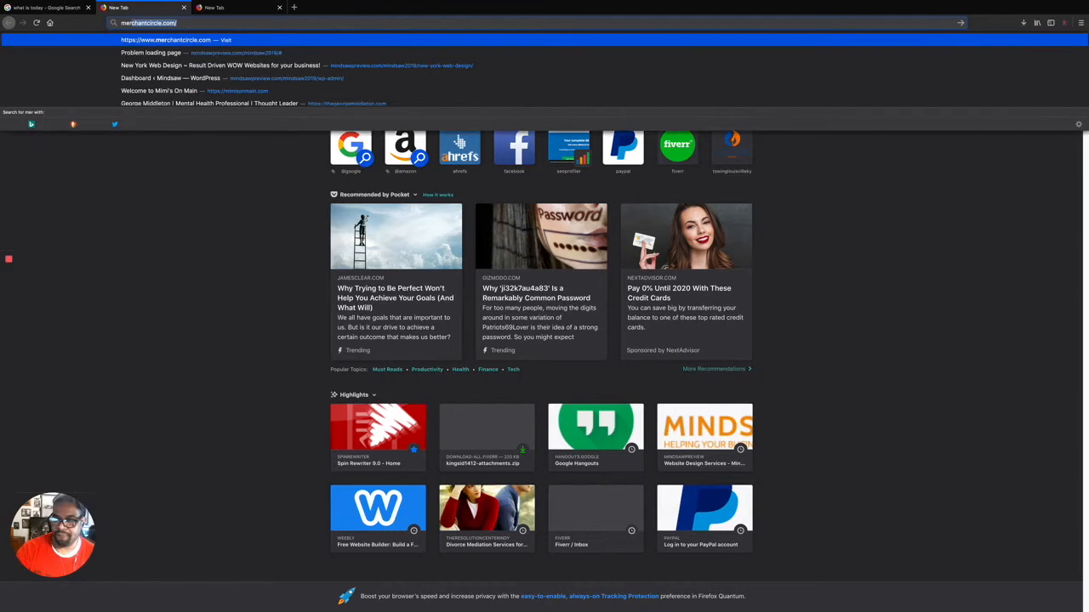
key(Return)
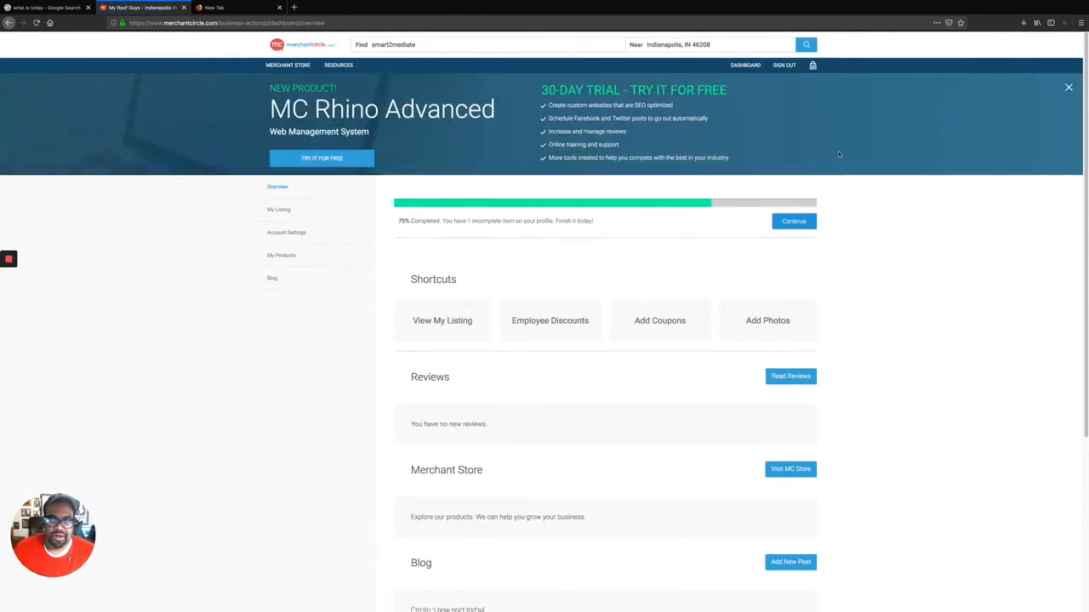
Dismiss the MC Rhino Advanced banner and open the public My Roof Guys listing from the dashboard.
click(1068, 87)
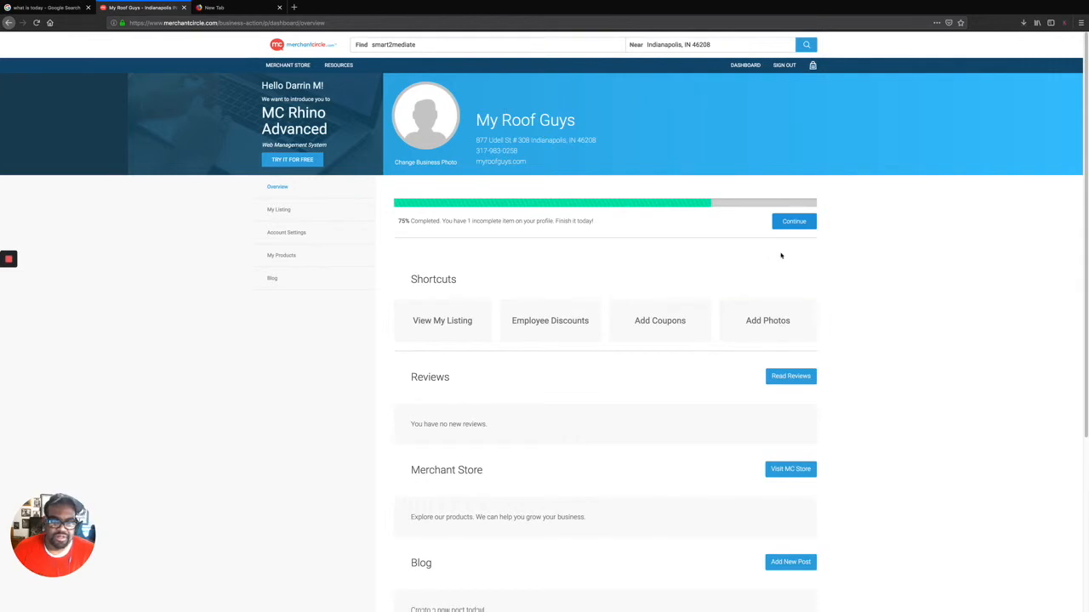
scroll(780, 252, down, 5)
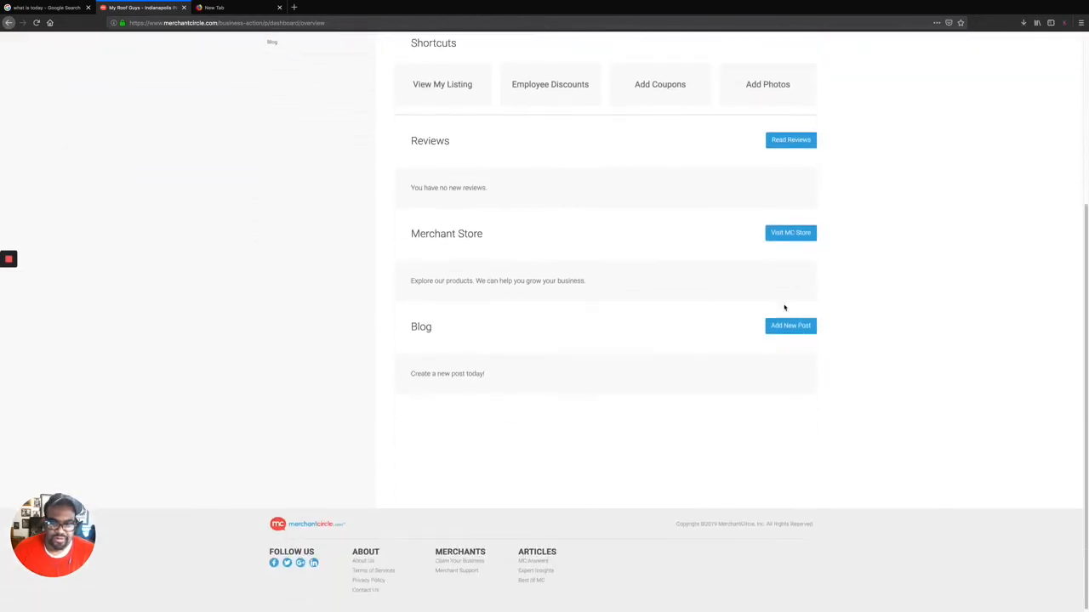
scroll(784, 307, up, 5)
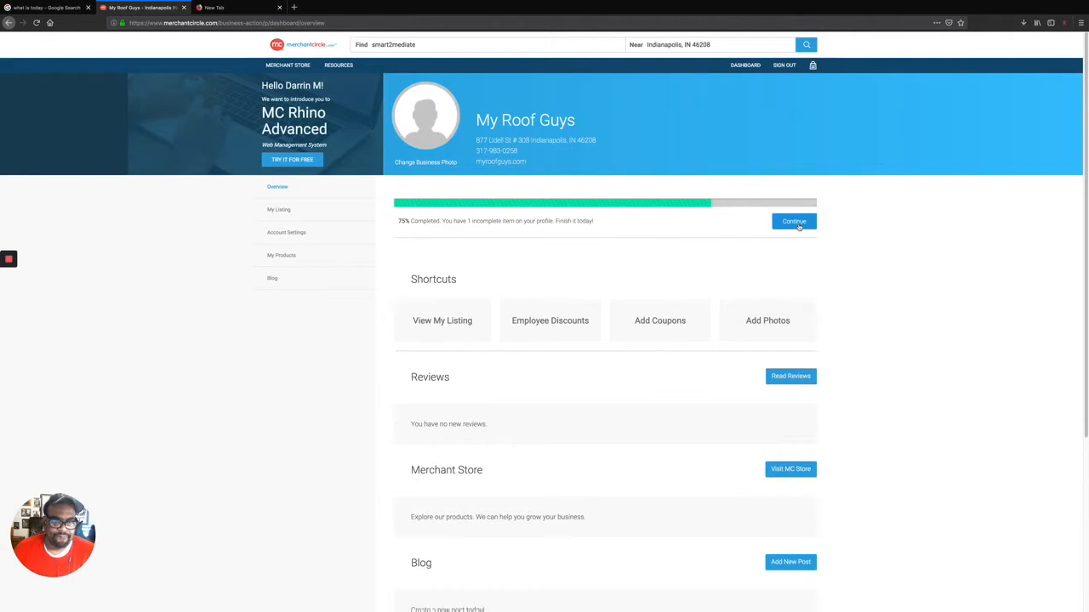
click(798, 224)
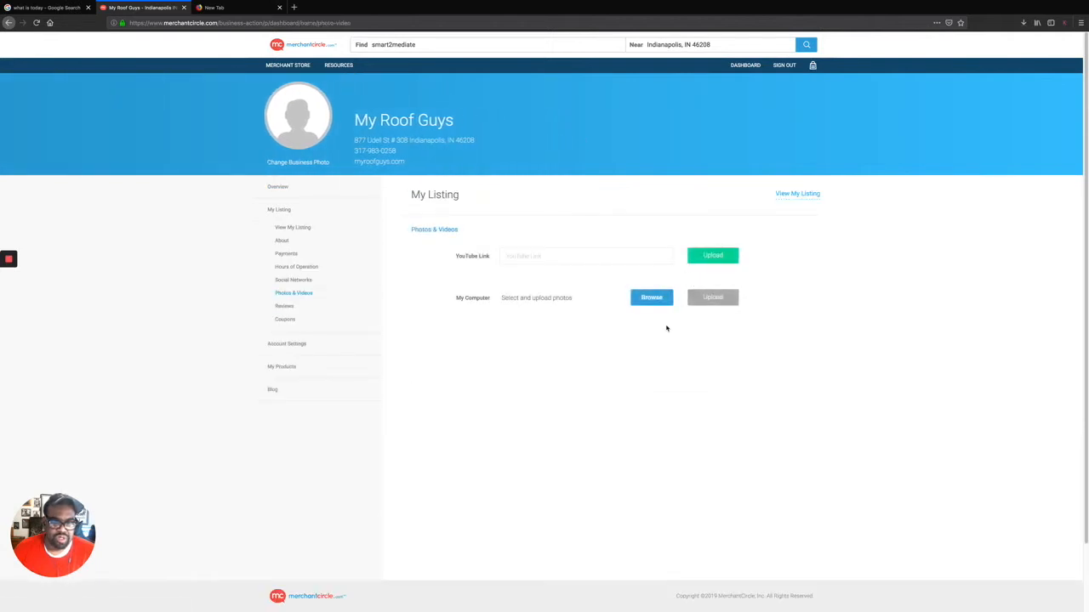
click(803, 194)
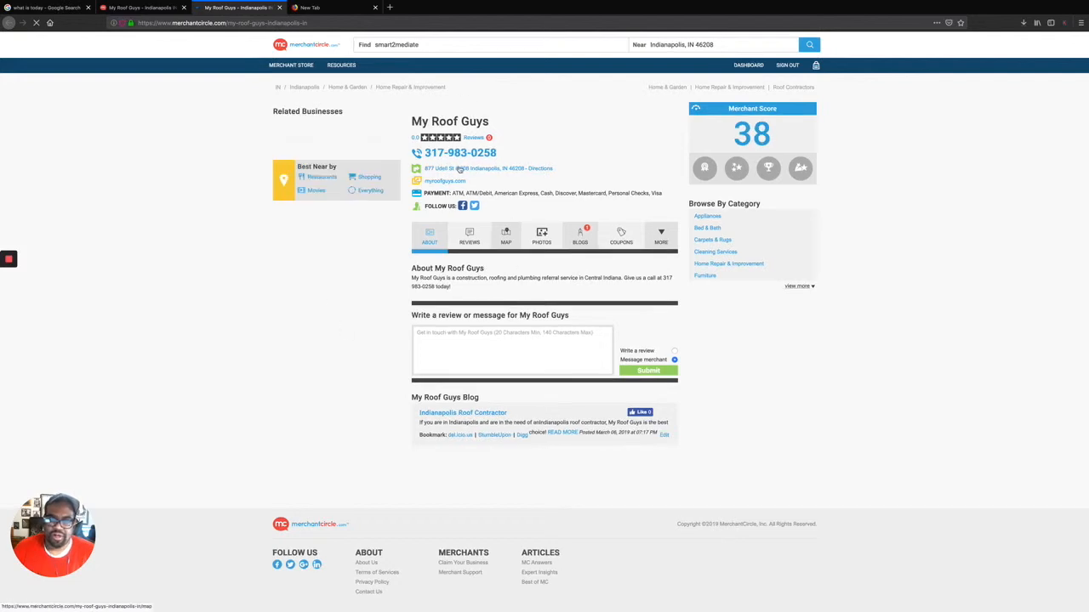
click(321, 8)
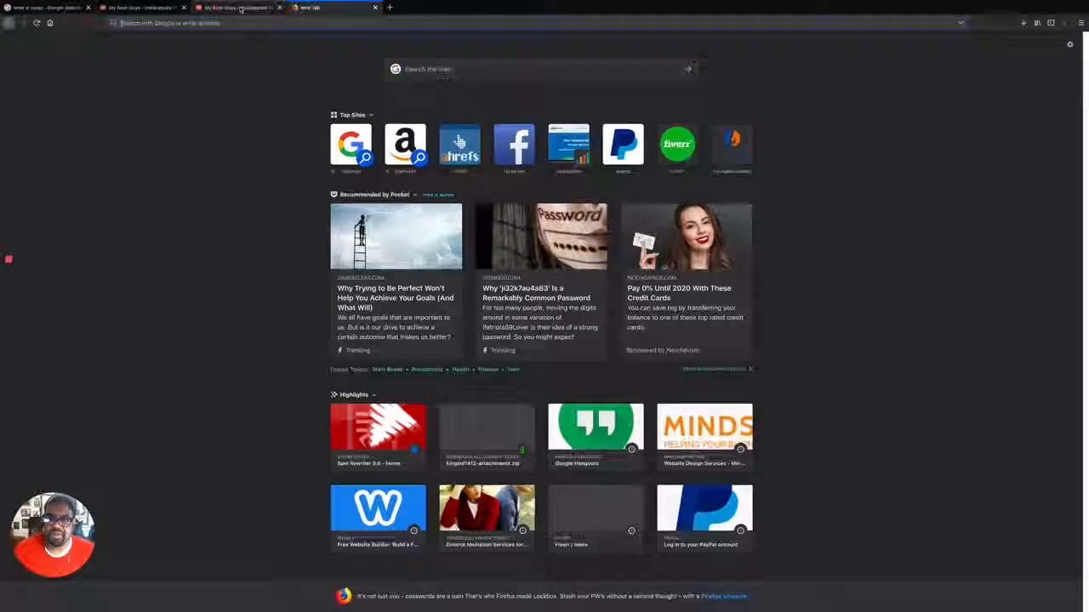
Sign out of the My Roof Guys account from its listing page.
click(245, 10)
click(786, 66)
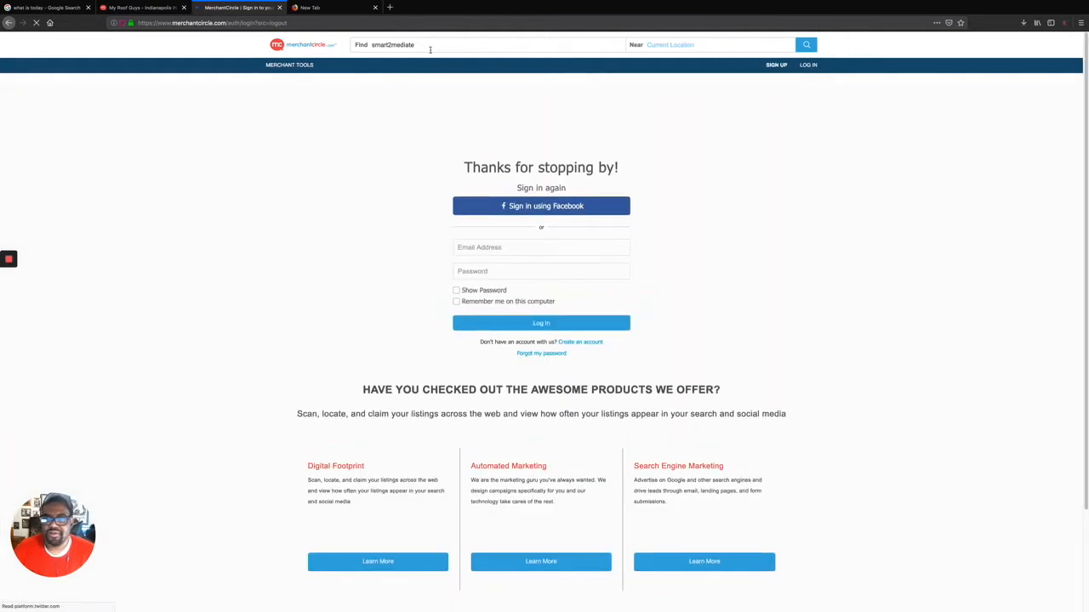
click(729, 46)
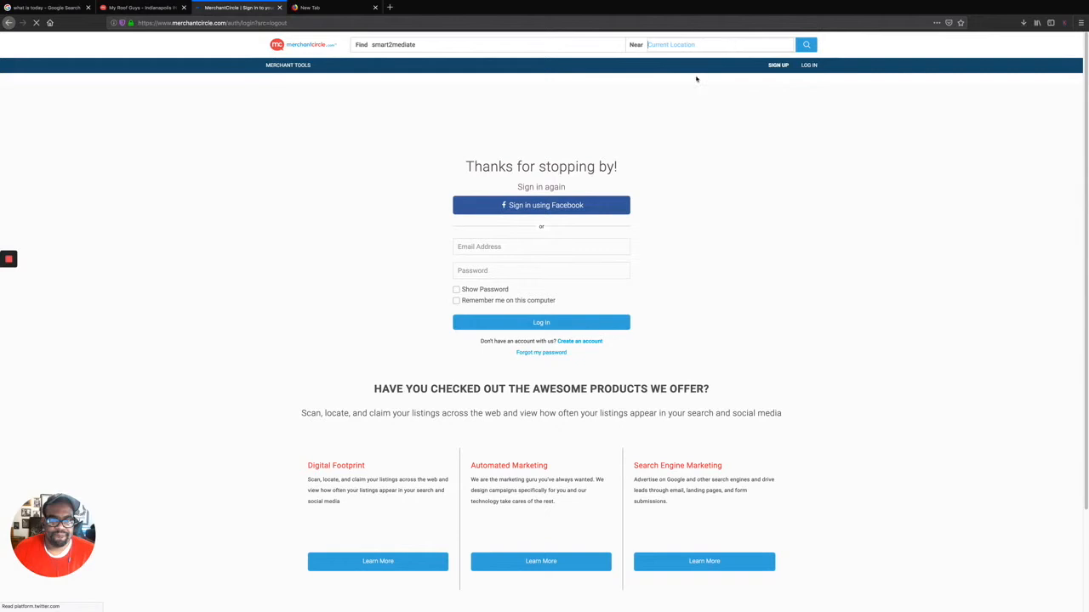
Log in to Smart2Mediate using the saved login email and the account password.
click(516, 248)
text(admin)
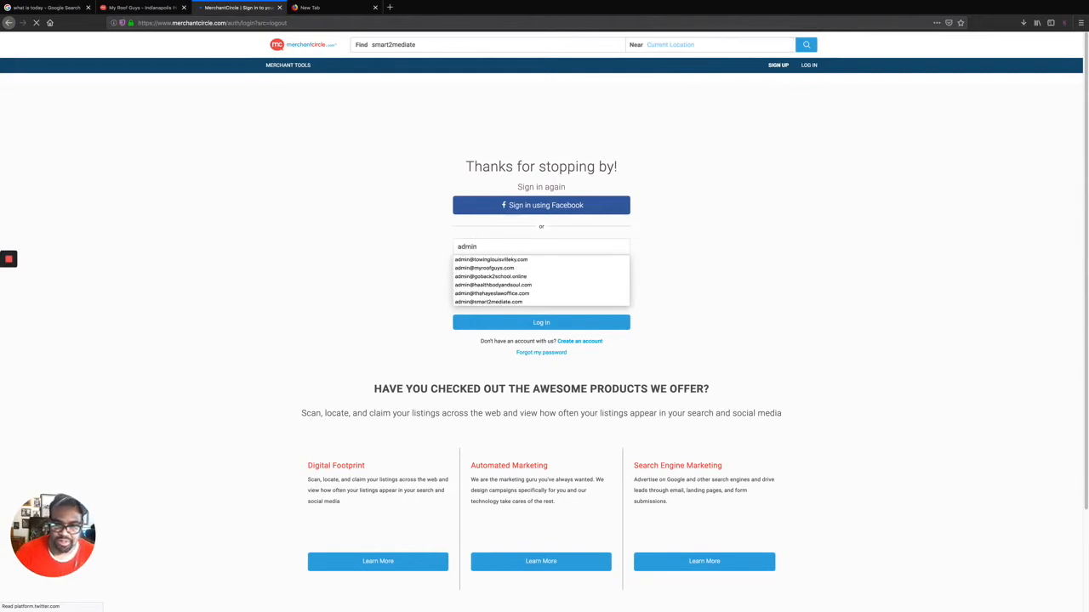
click(523, 302)
click(523, 273)
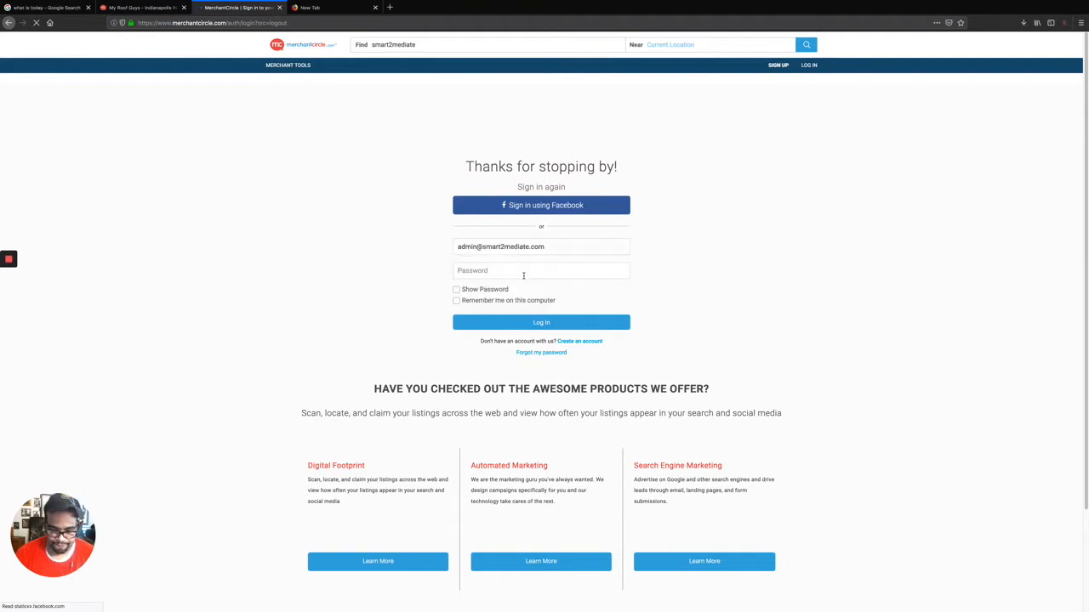
text(••••)
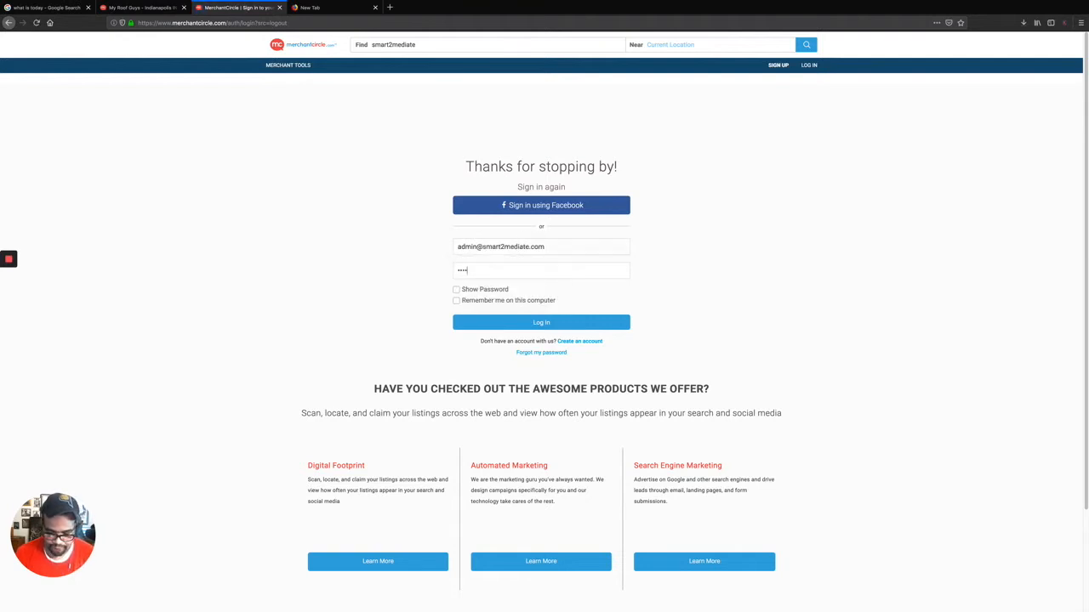
text(•••••)
click(541, 327)
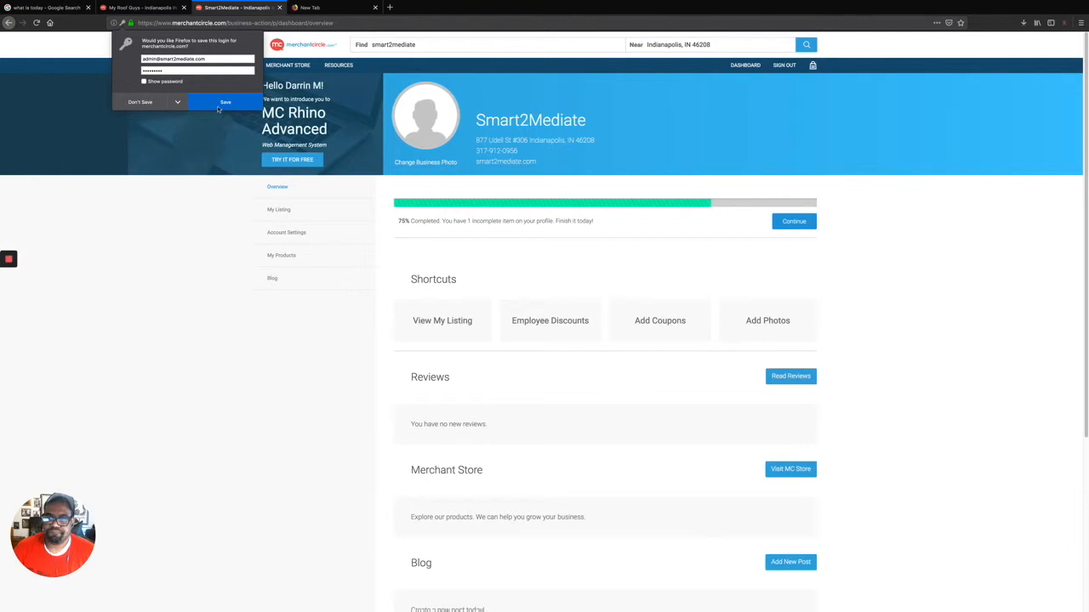
Save the login, view the public Smart2Mediate listing's MORE sections, and move Chrome onto the desktop.
click(225, 103)
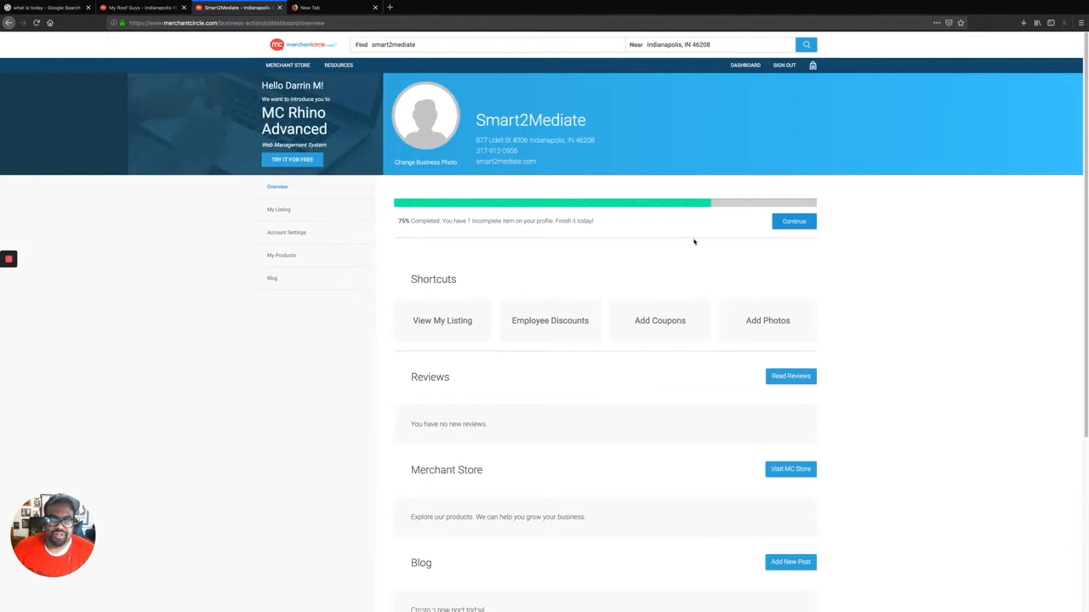
scroll(558, 193, down, 1)
scroll(610, 236, up, 1)
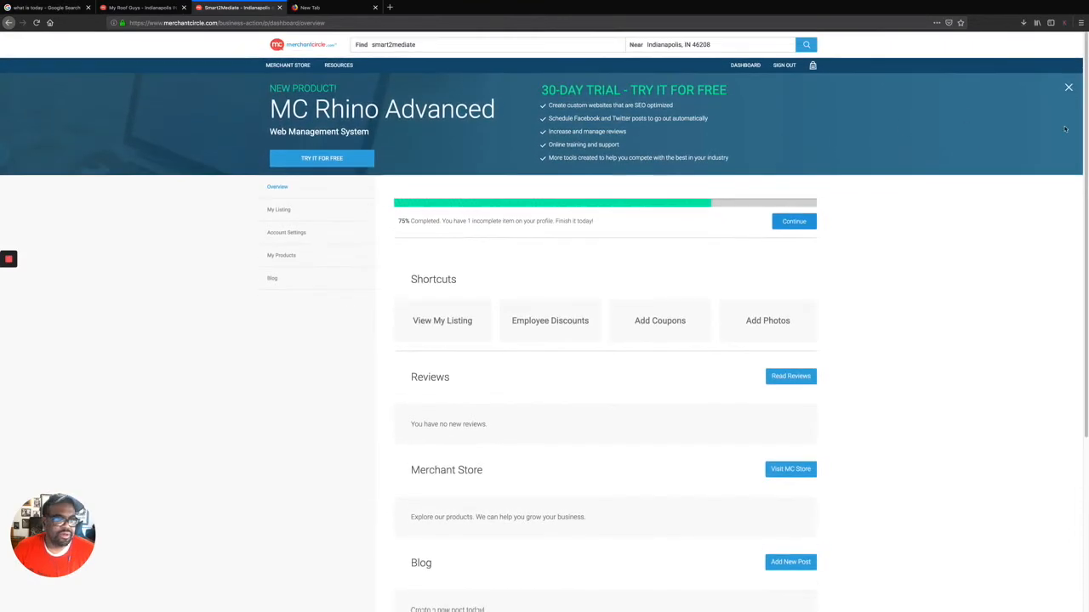
scroll(745, 340, down, 5)
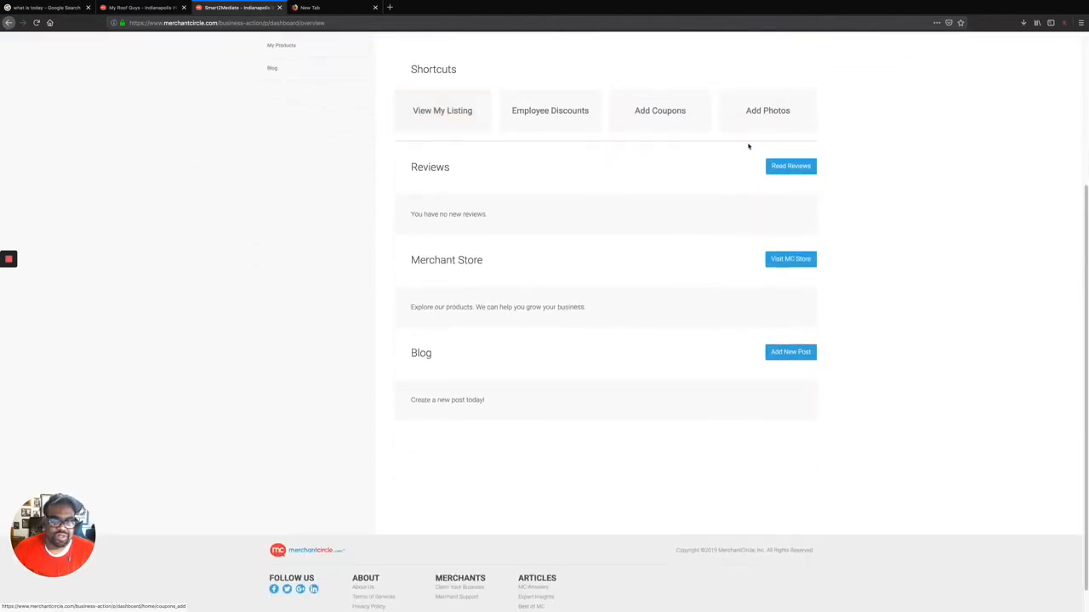
click(432, 112)
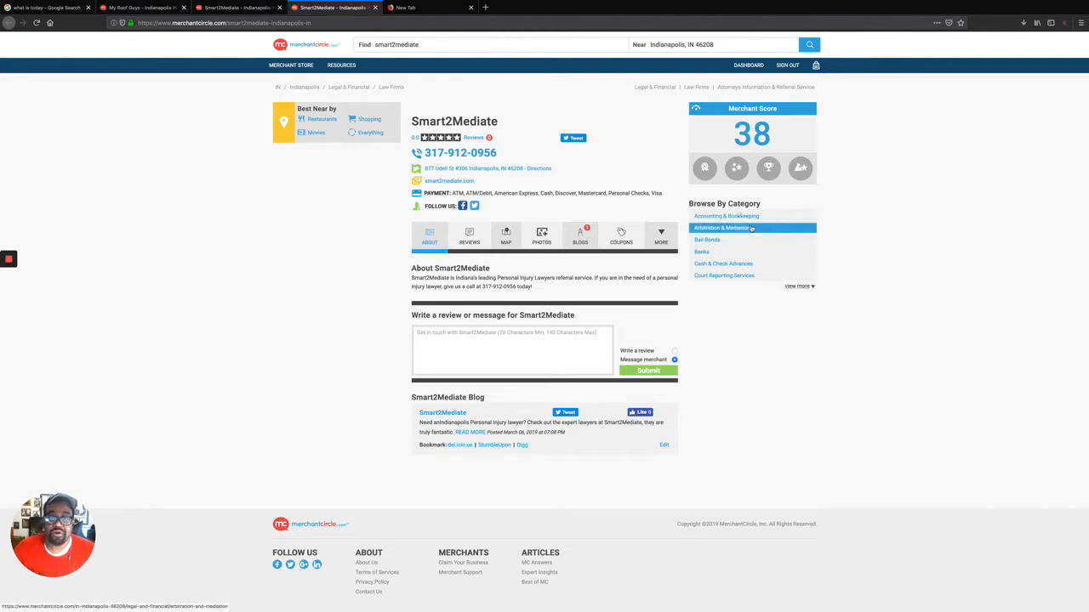
click(668, 240)
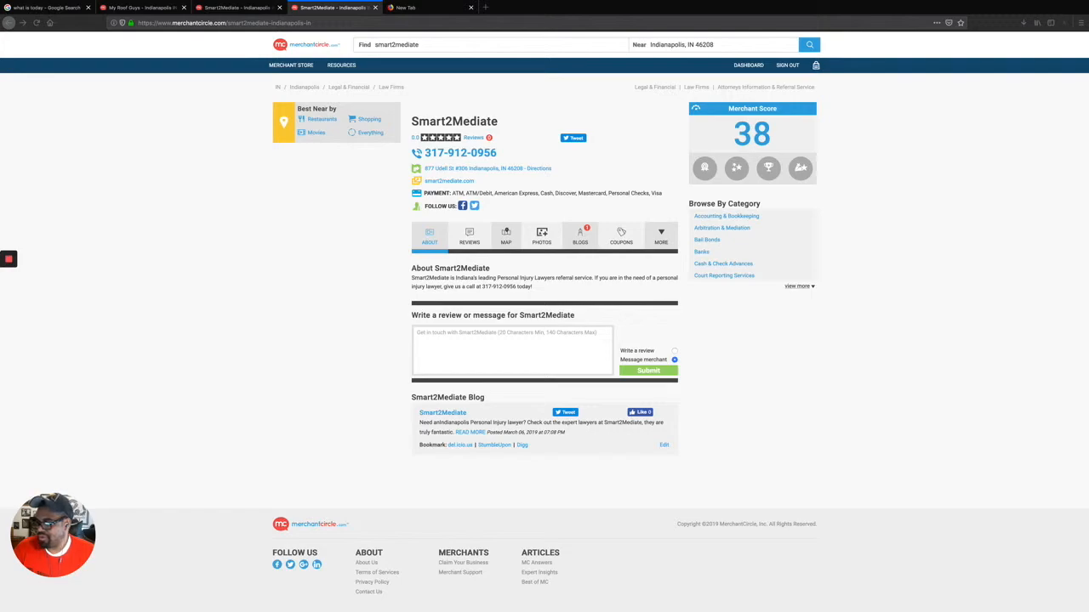
drag(416, 79, 234, 79)
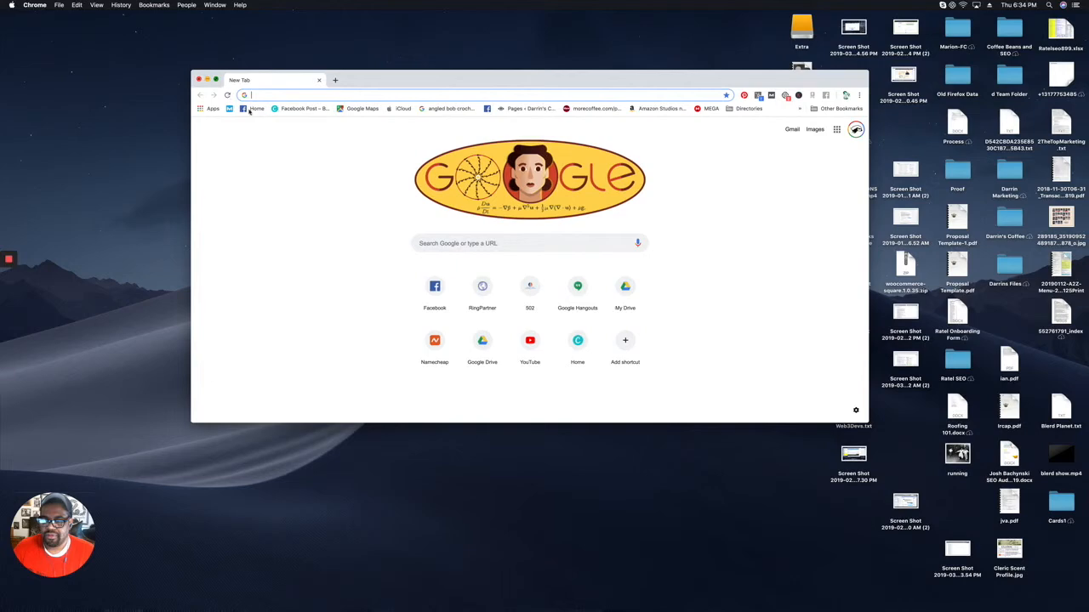
Maximise Chrome, go to indexautopilot.com and open its Jobs list.
click(216, 80)
click(182, 25)
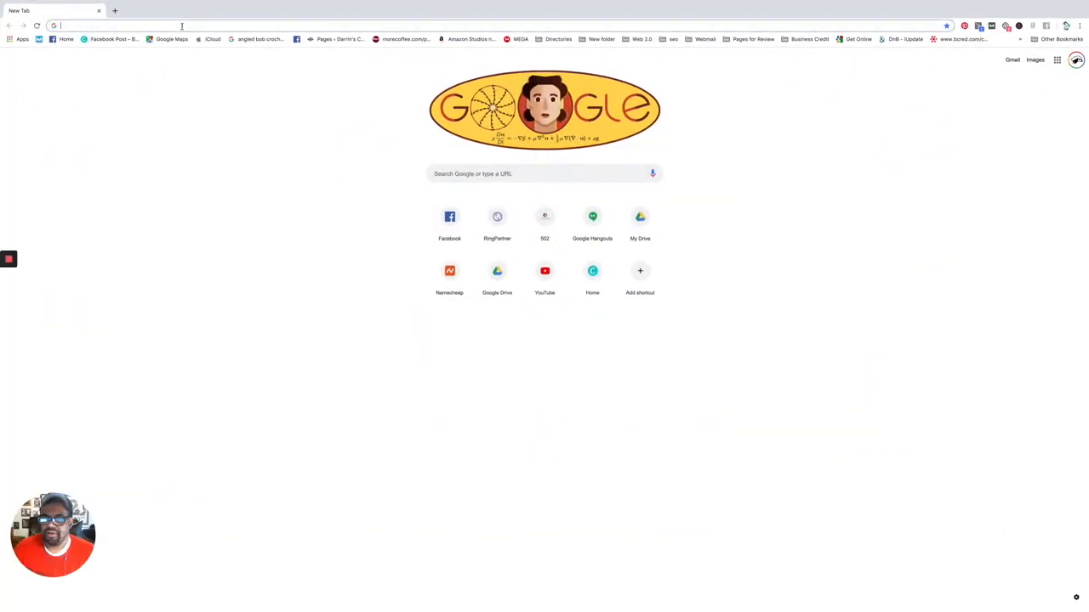
text(in)
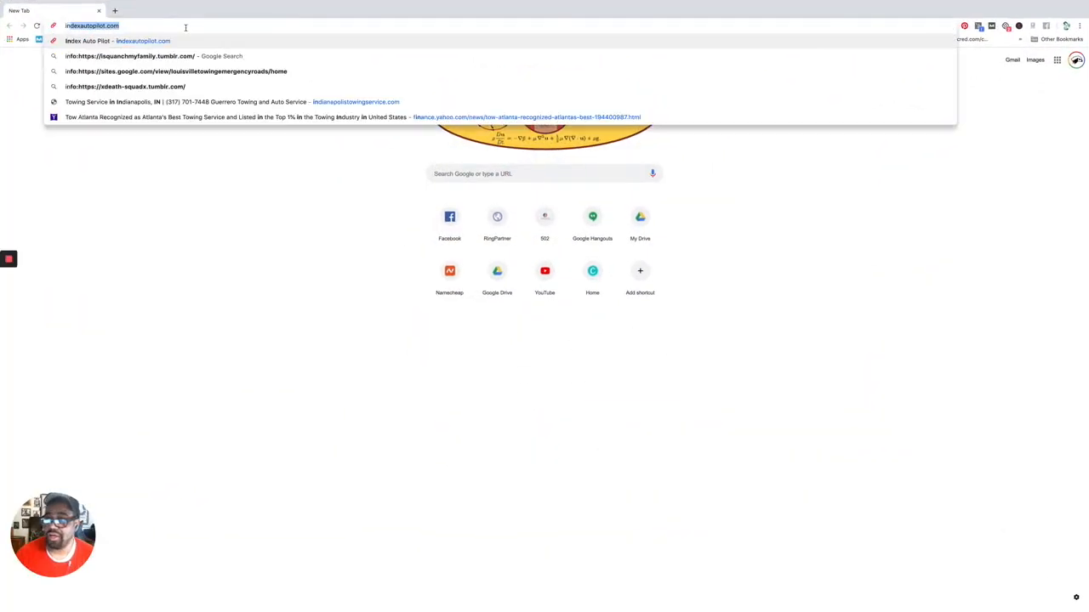
key(Return)
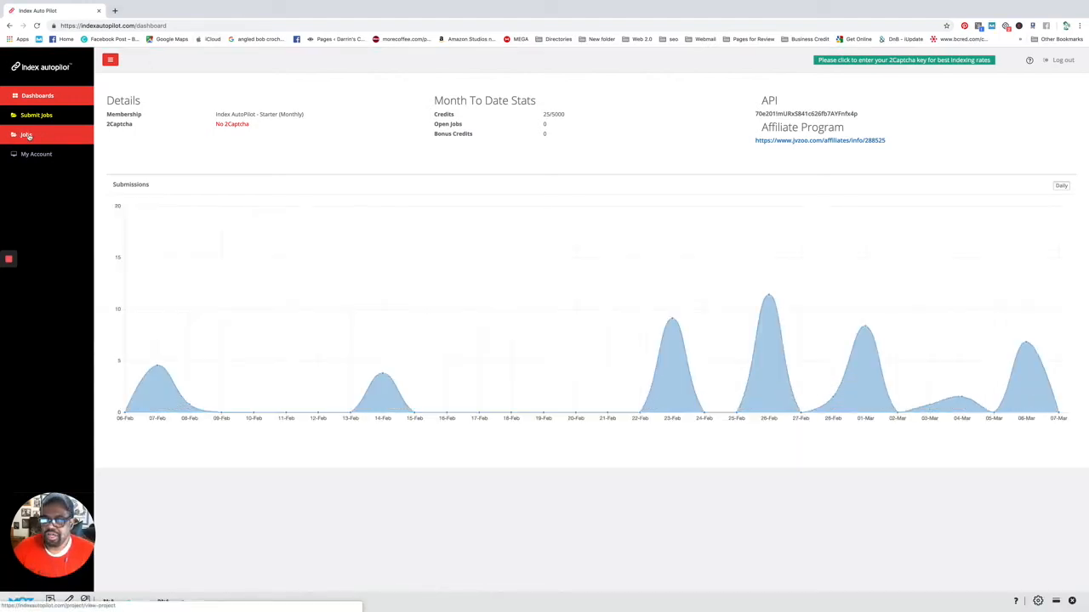
click(35, 134)
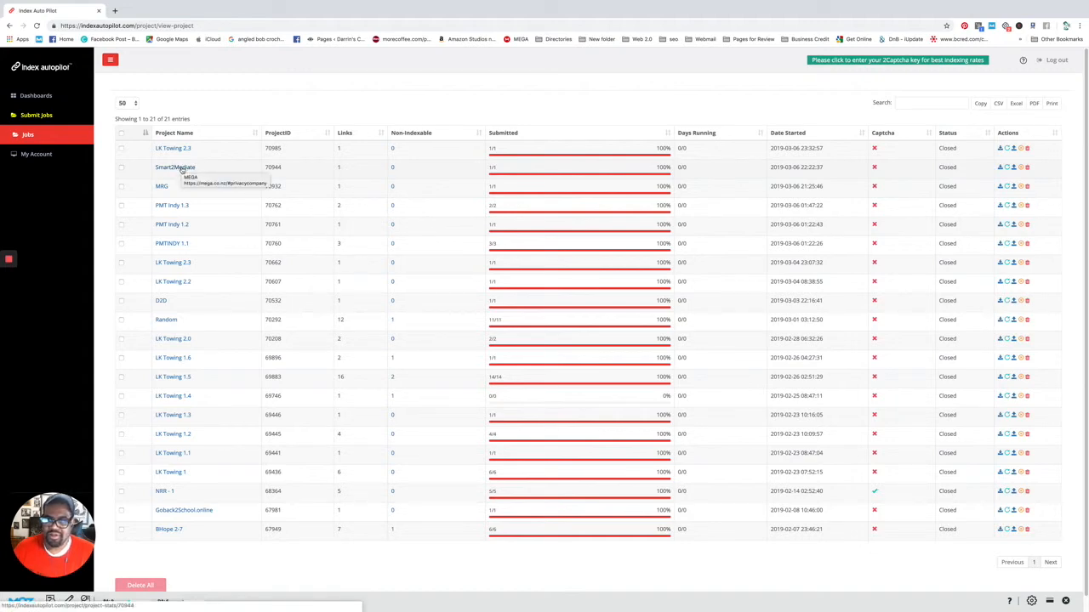
Open the Smart2Mediate project's stats and run a Google info: check on its listing URL.
click(179, 167)
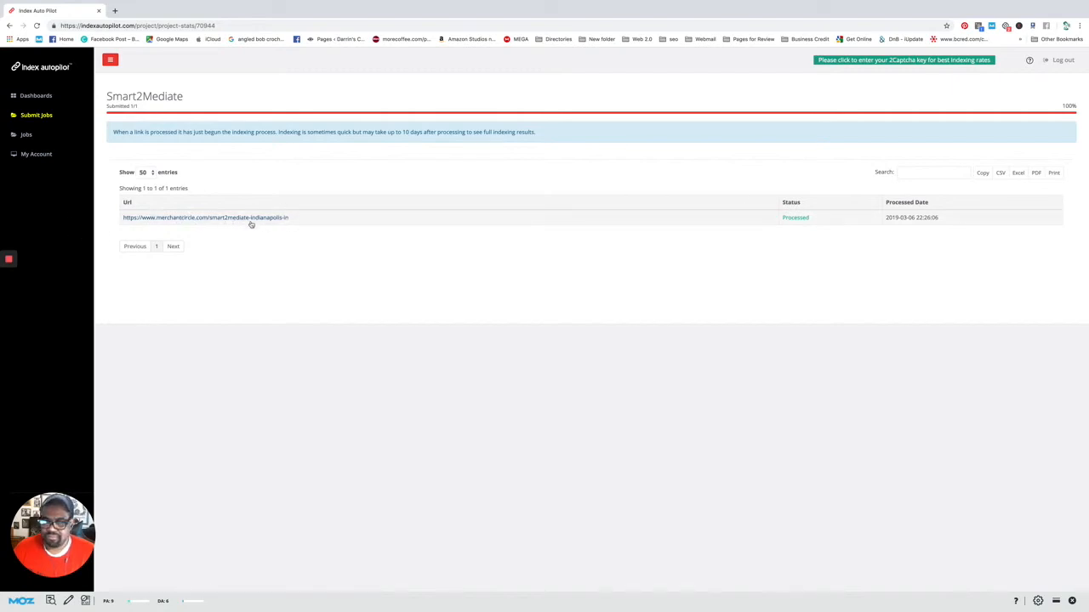
click(239, 220)
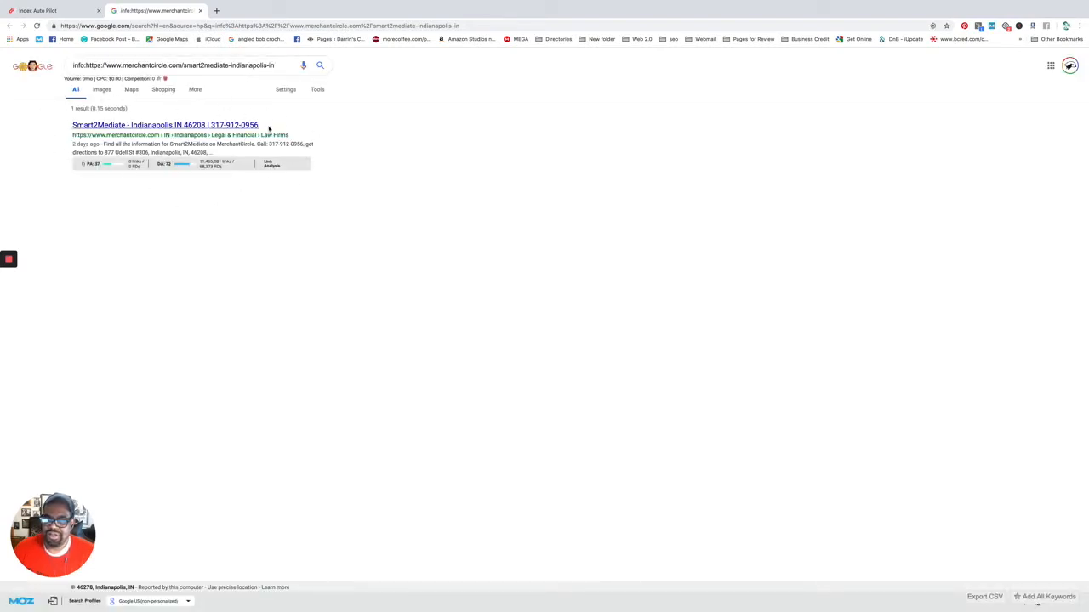
click(55, 12)
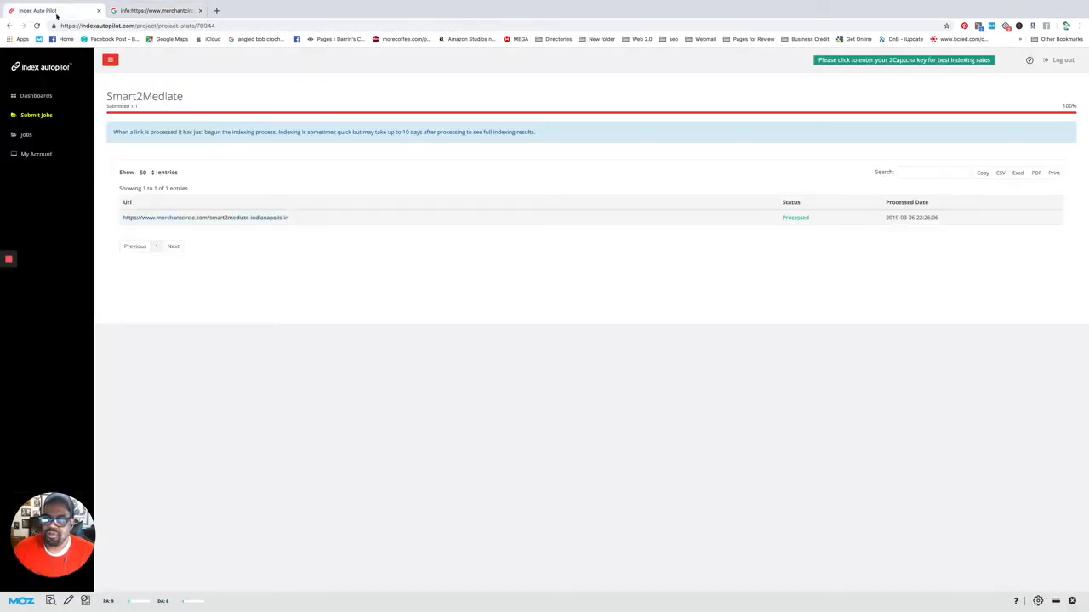
Review the MRG project's stats, then revisit the Smart2Mediate Google result and open a blank tab.
click(27, 136)
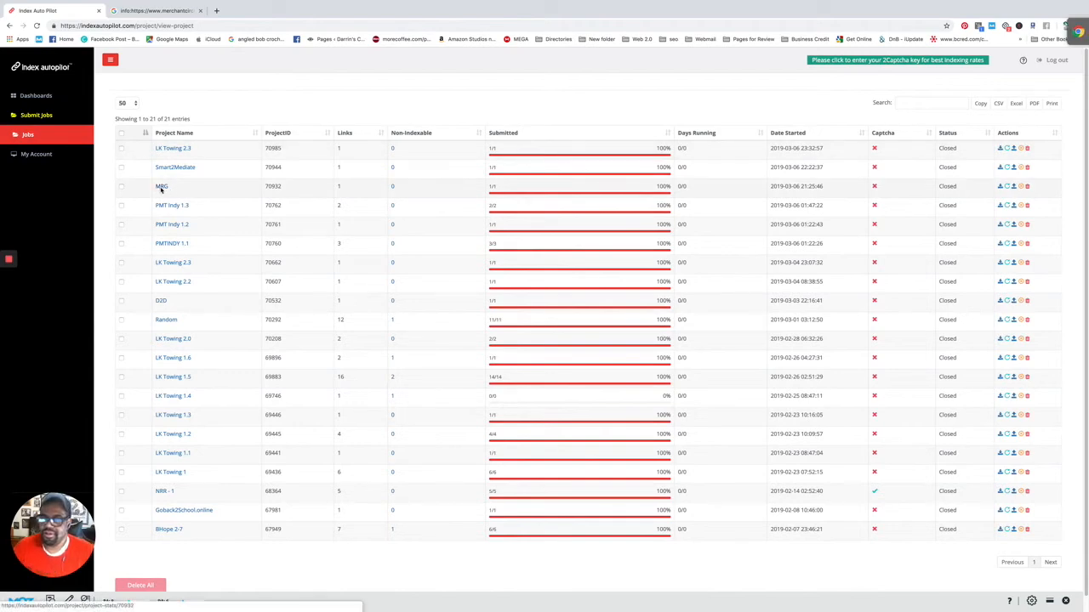
click(161, 187)
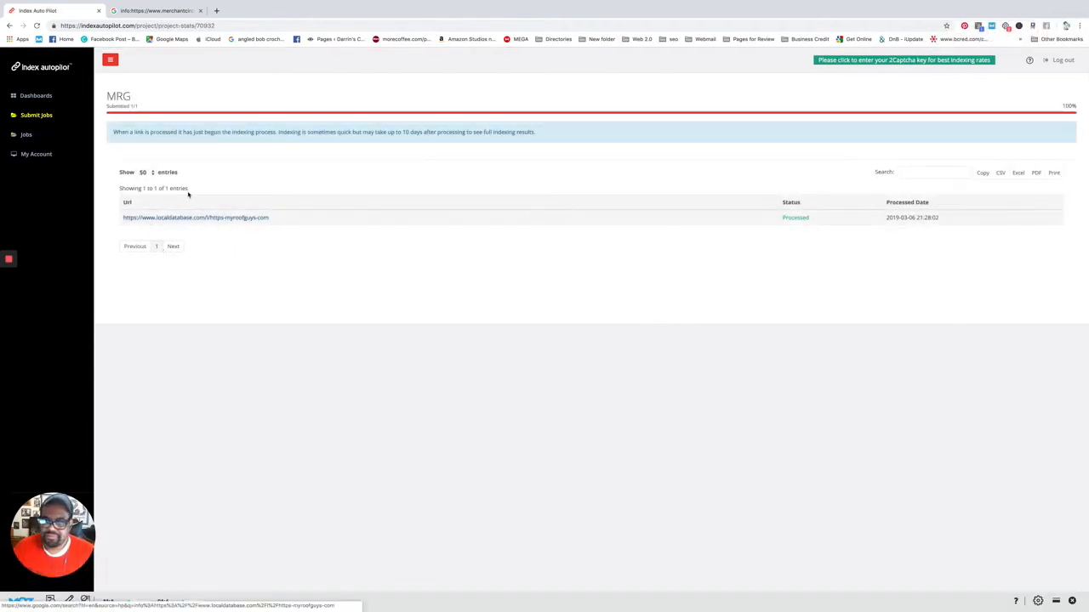
click(32, 113)
click(35, 96)
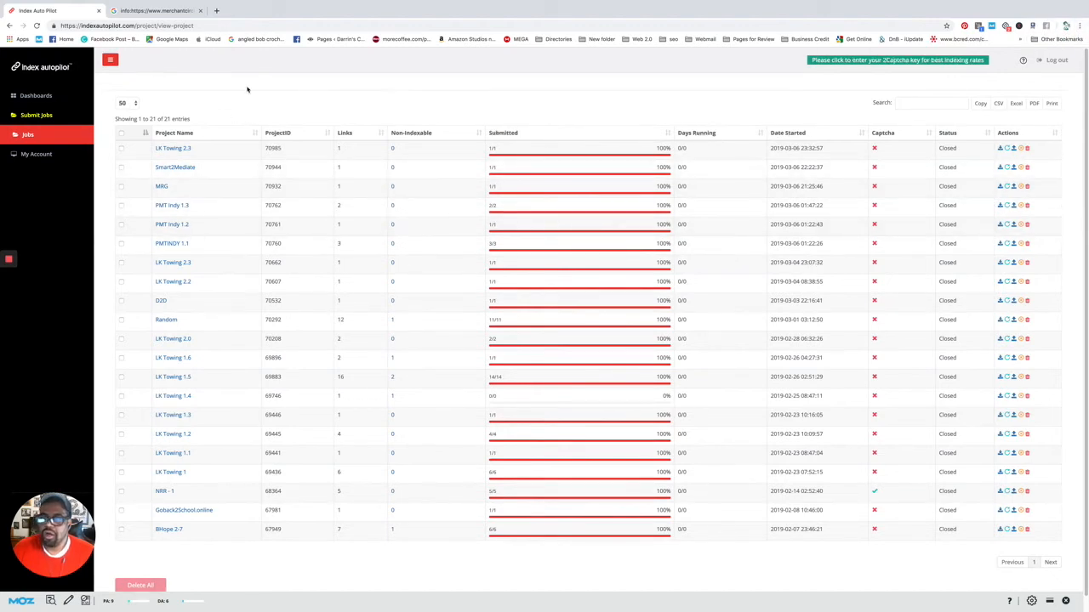
click(157, 11)
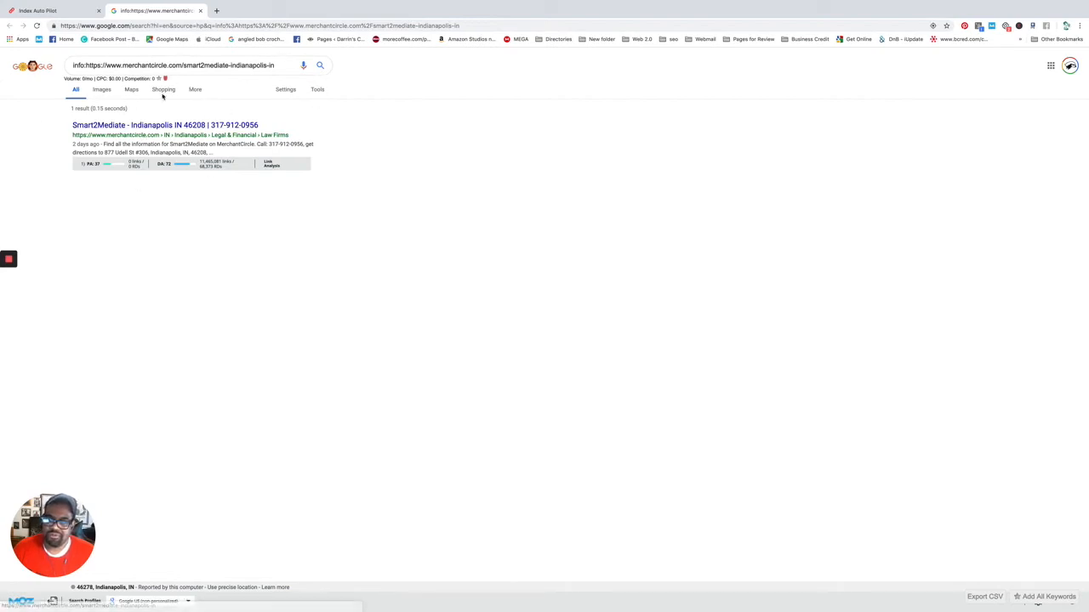
click(216, 11)
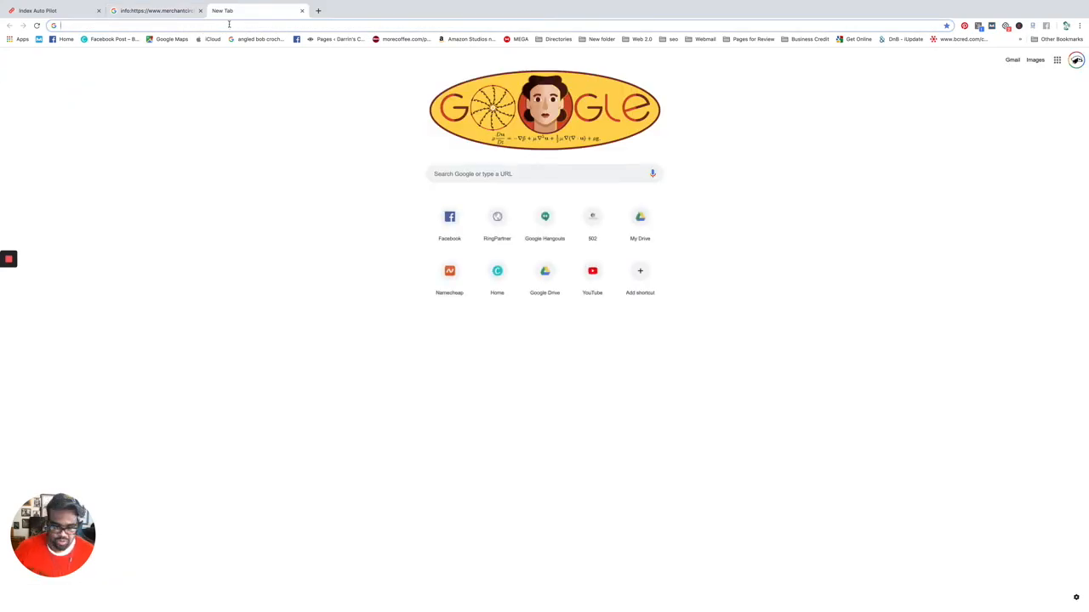
Go to merchantcircle.com and open the public My Roof Guys listing from its dashboard.
text(me)
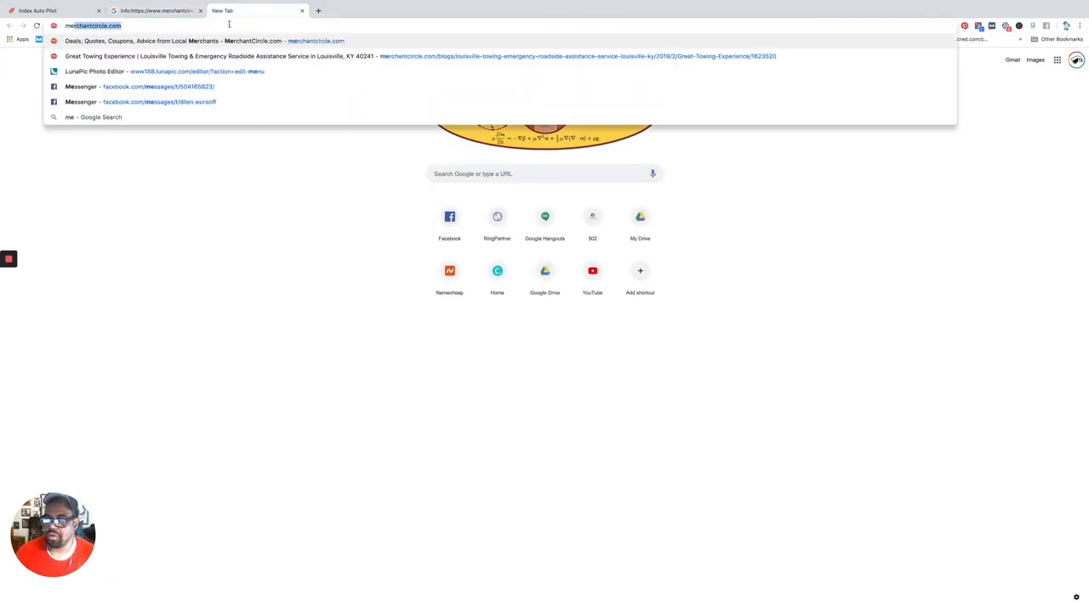
key(Return)
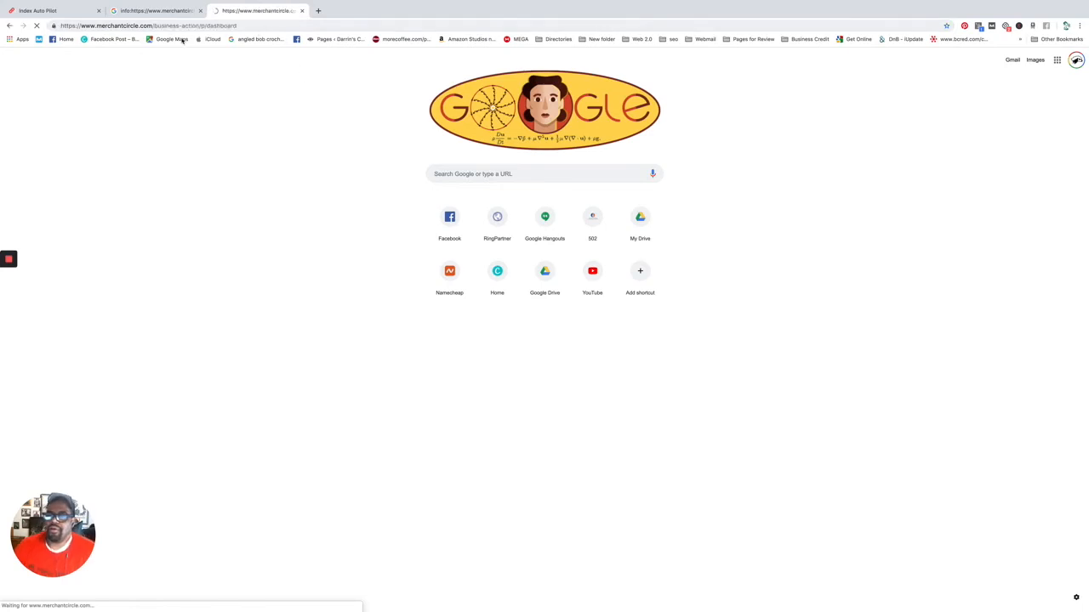
click(133, 12)
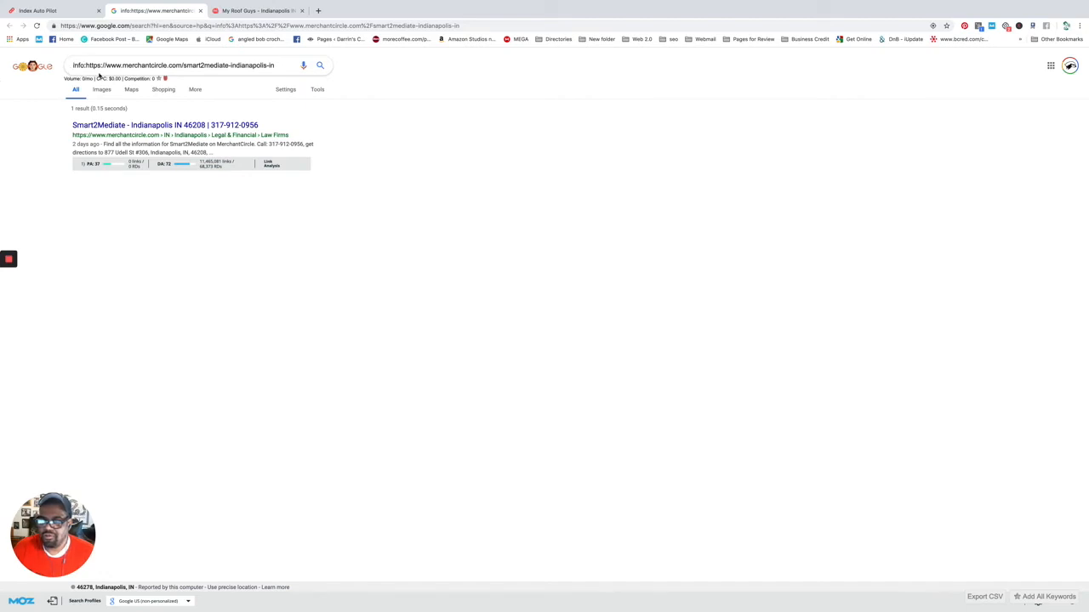
click(262, 11)
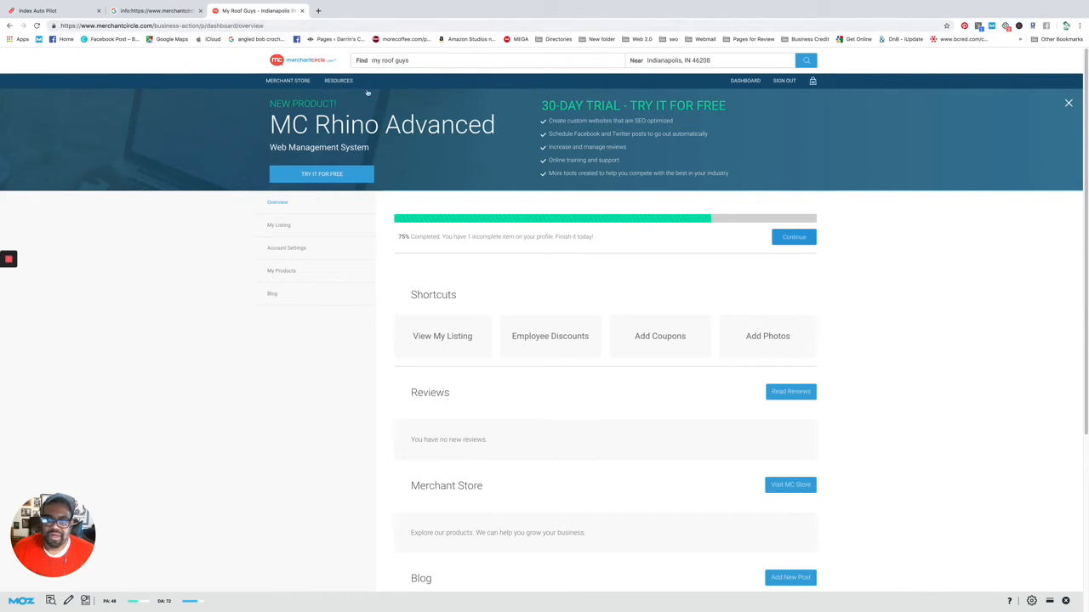
scroll(499, 332, down, 1)
click(450, 323)
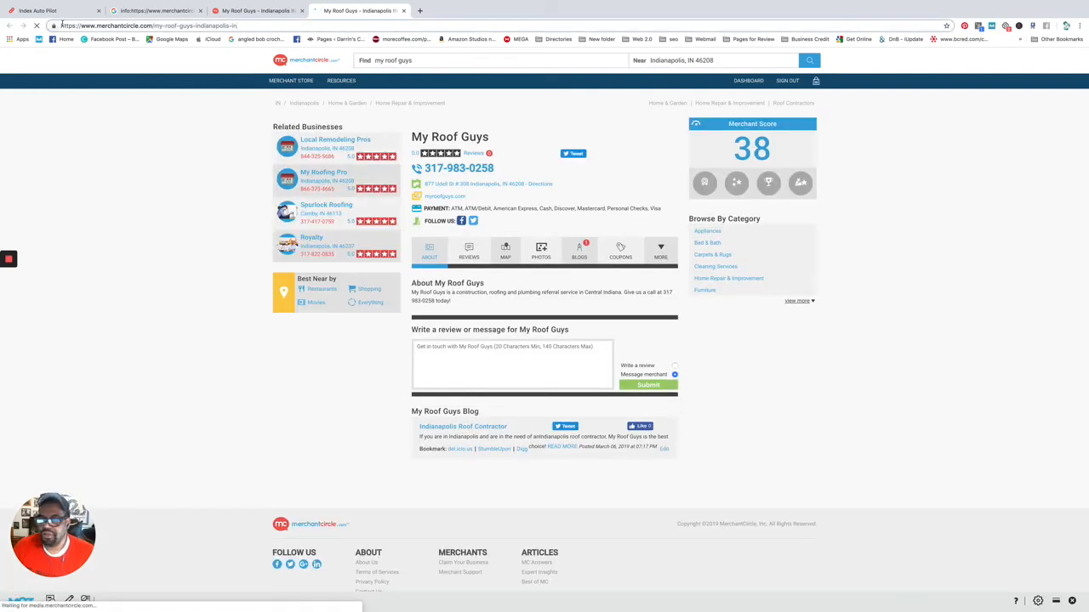
Prefix the My Roof Guys listing URL with info: and run the Google lookup.
key(super+l)
key(Left)
text(info)
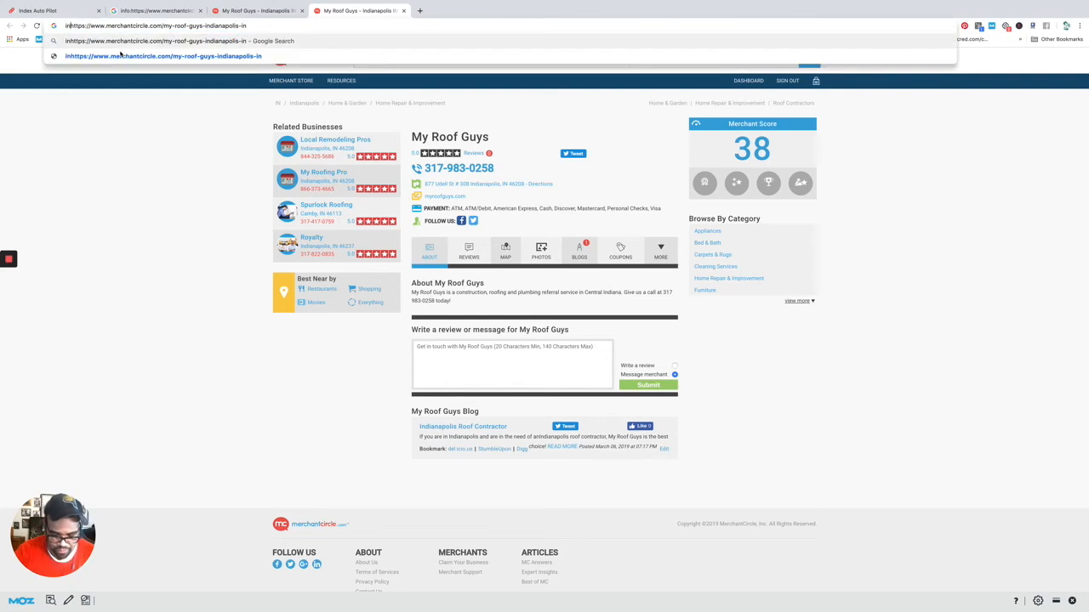
text(:)
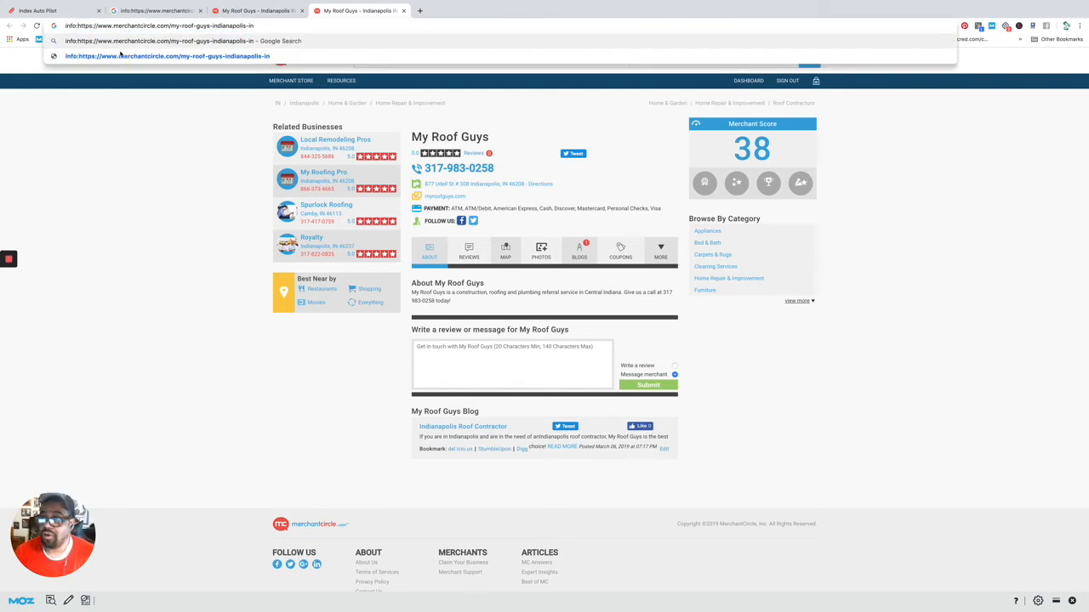
key(Return)
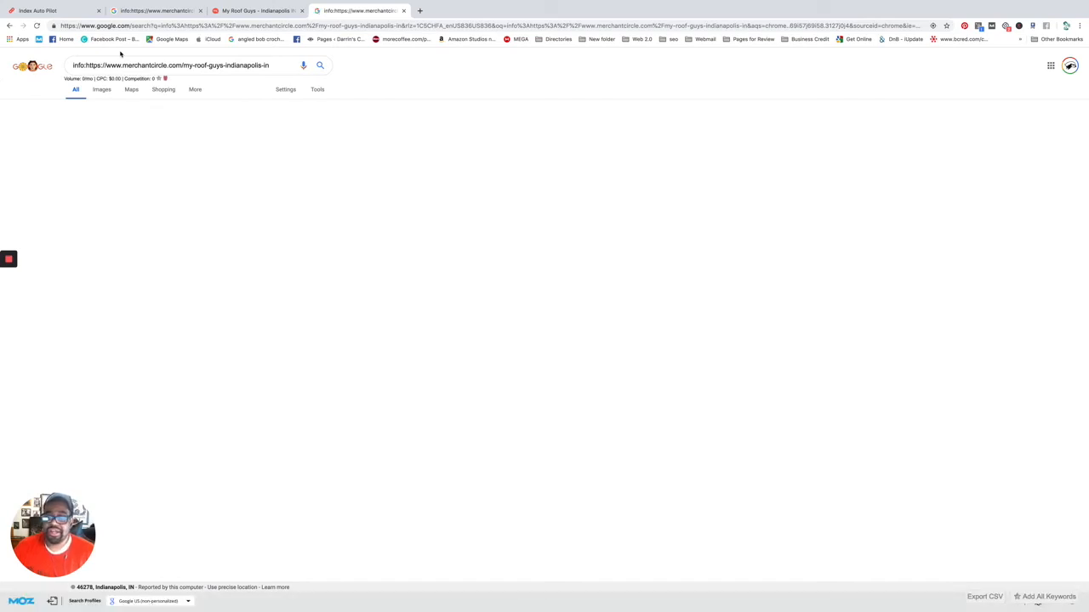
Compare against the Smart2Mediate Google result and its Index Autopilot stats, then return to the empty lookup.
click(157, 10)
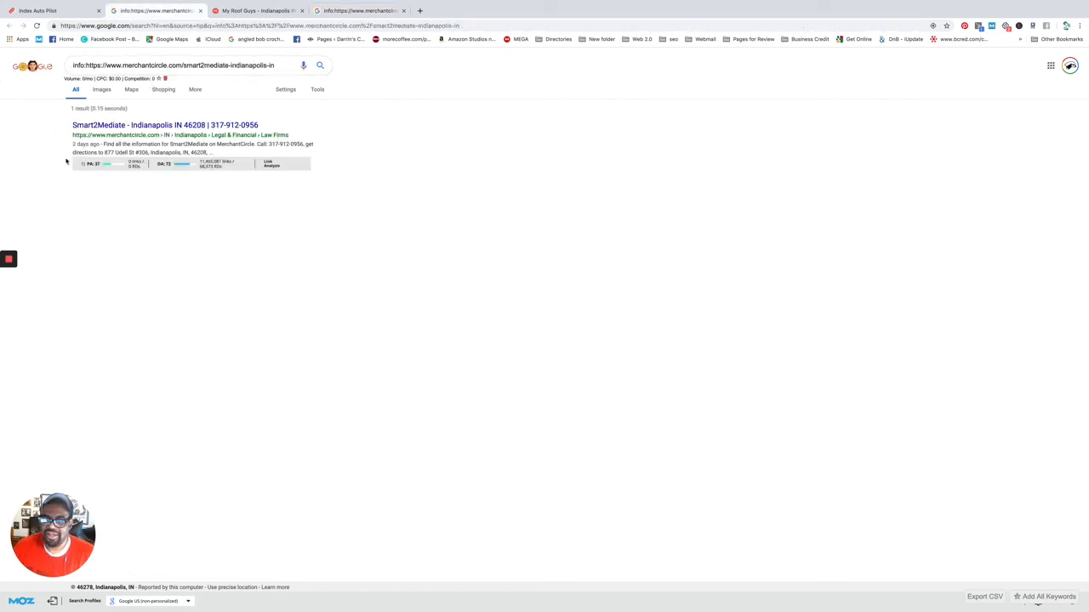
click(39, 12)
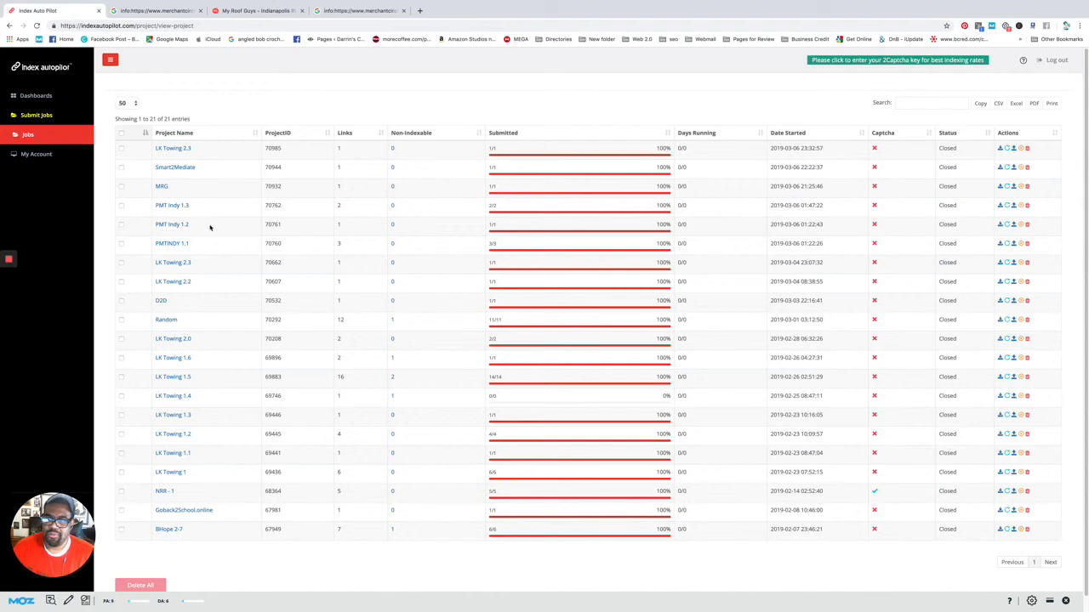
click(184, 168)
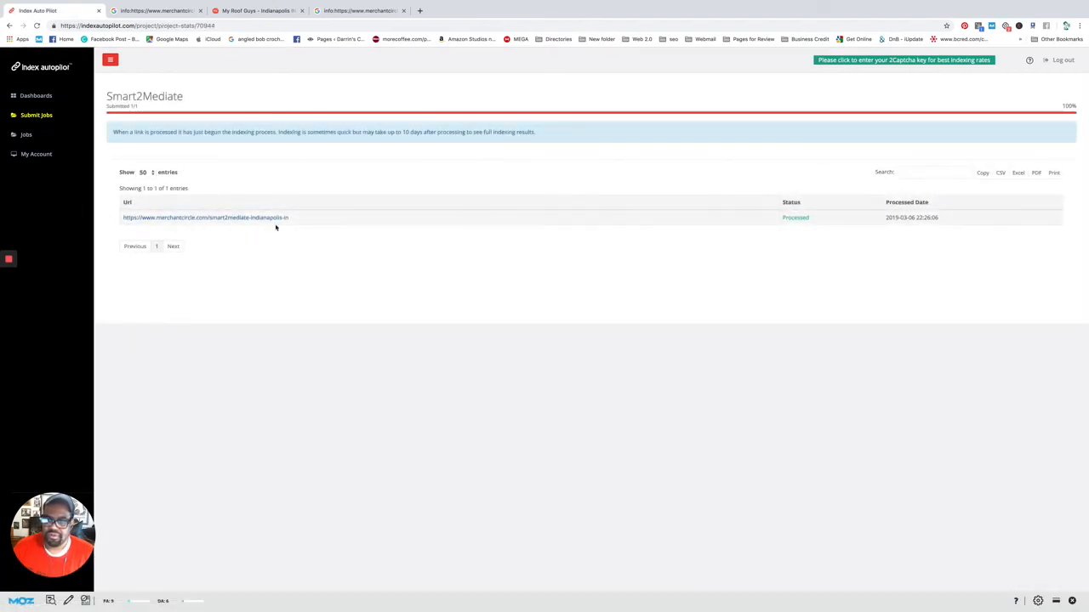
click(340, 11)
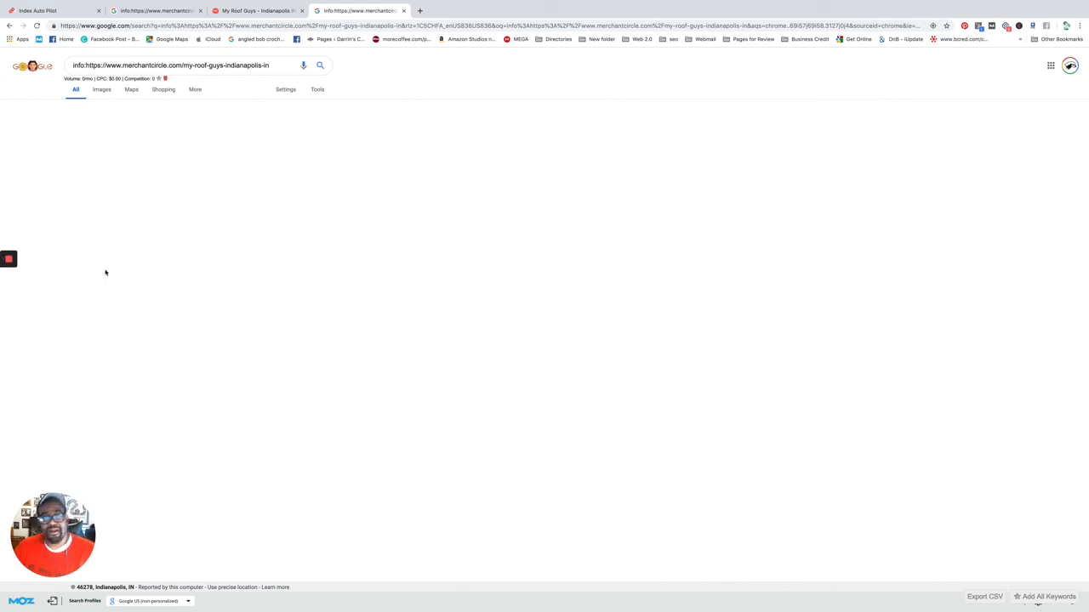
mouse_move(11, 262)
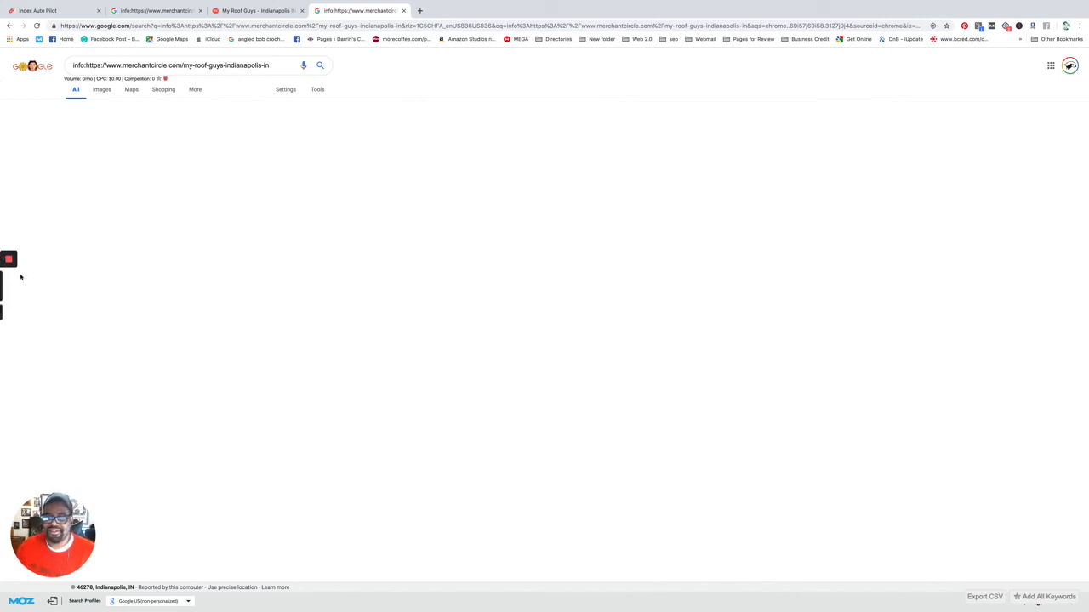